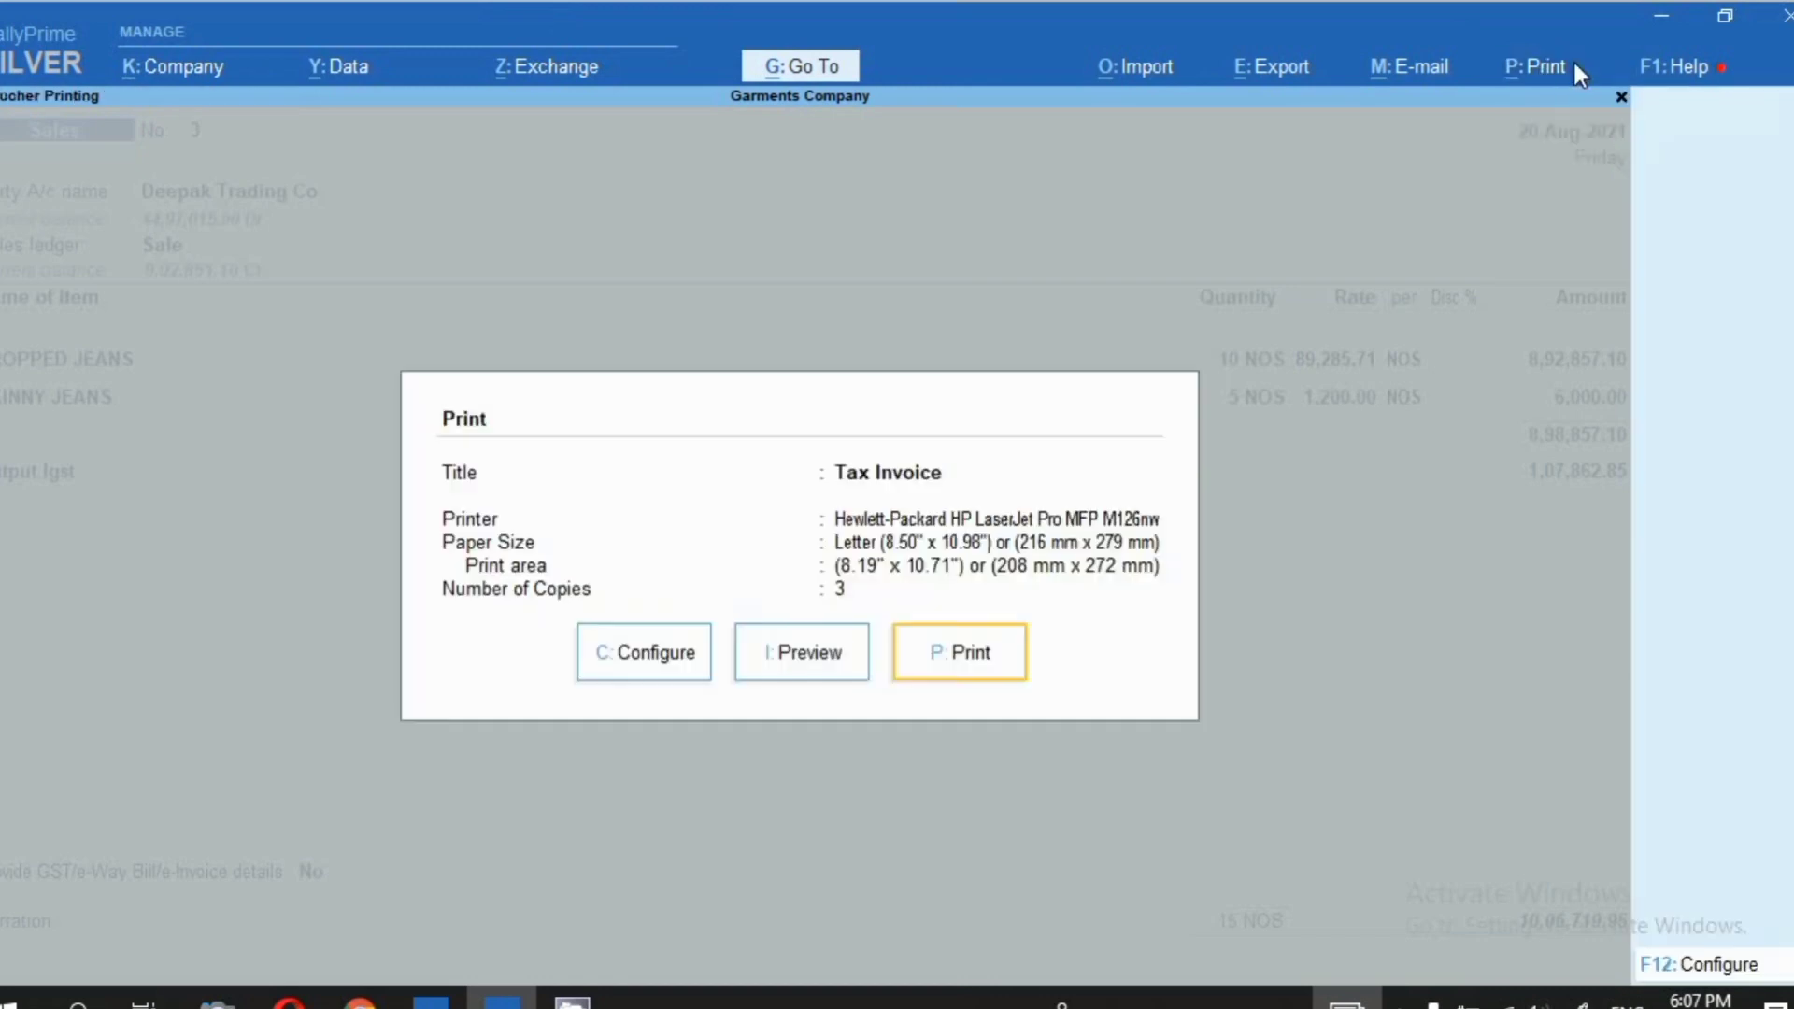
# Preview the sales voucher's tax invoice to check its company logo, and return to the voucher
pyautogui.click(801, 654)
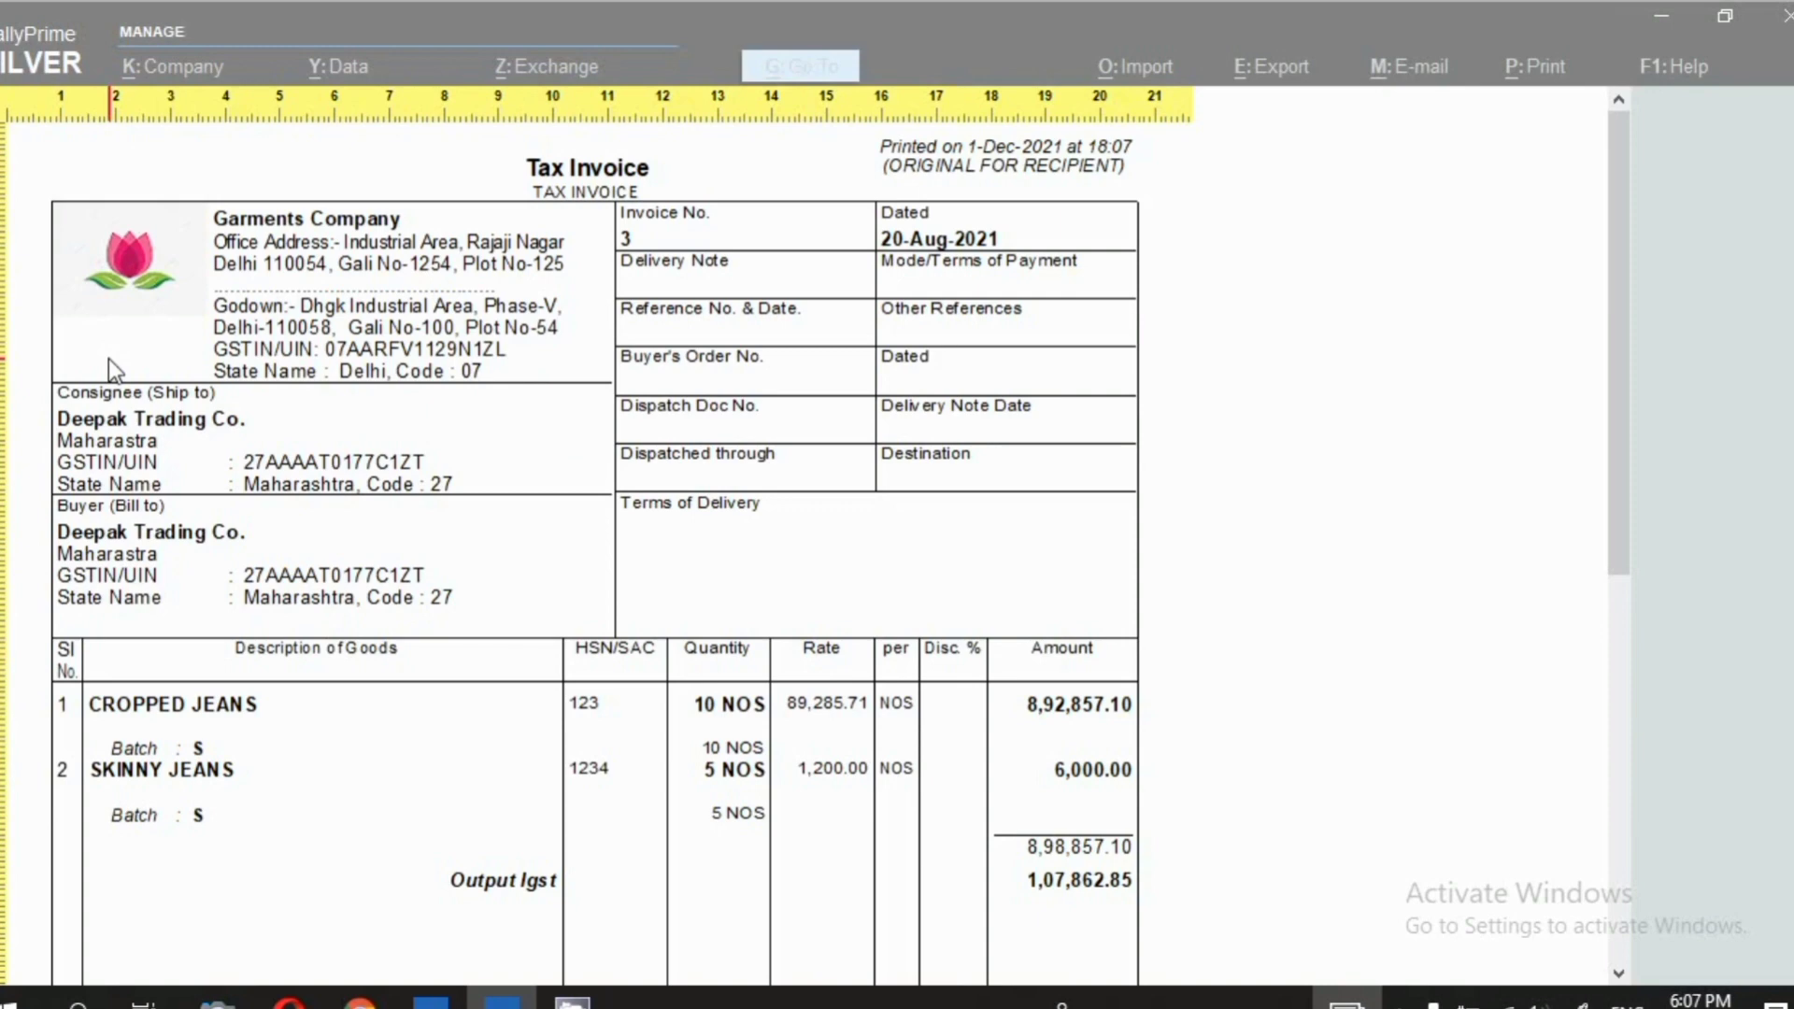
pyautogui.press('Escape')
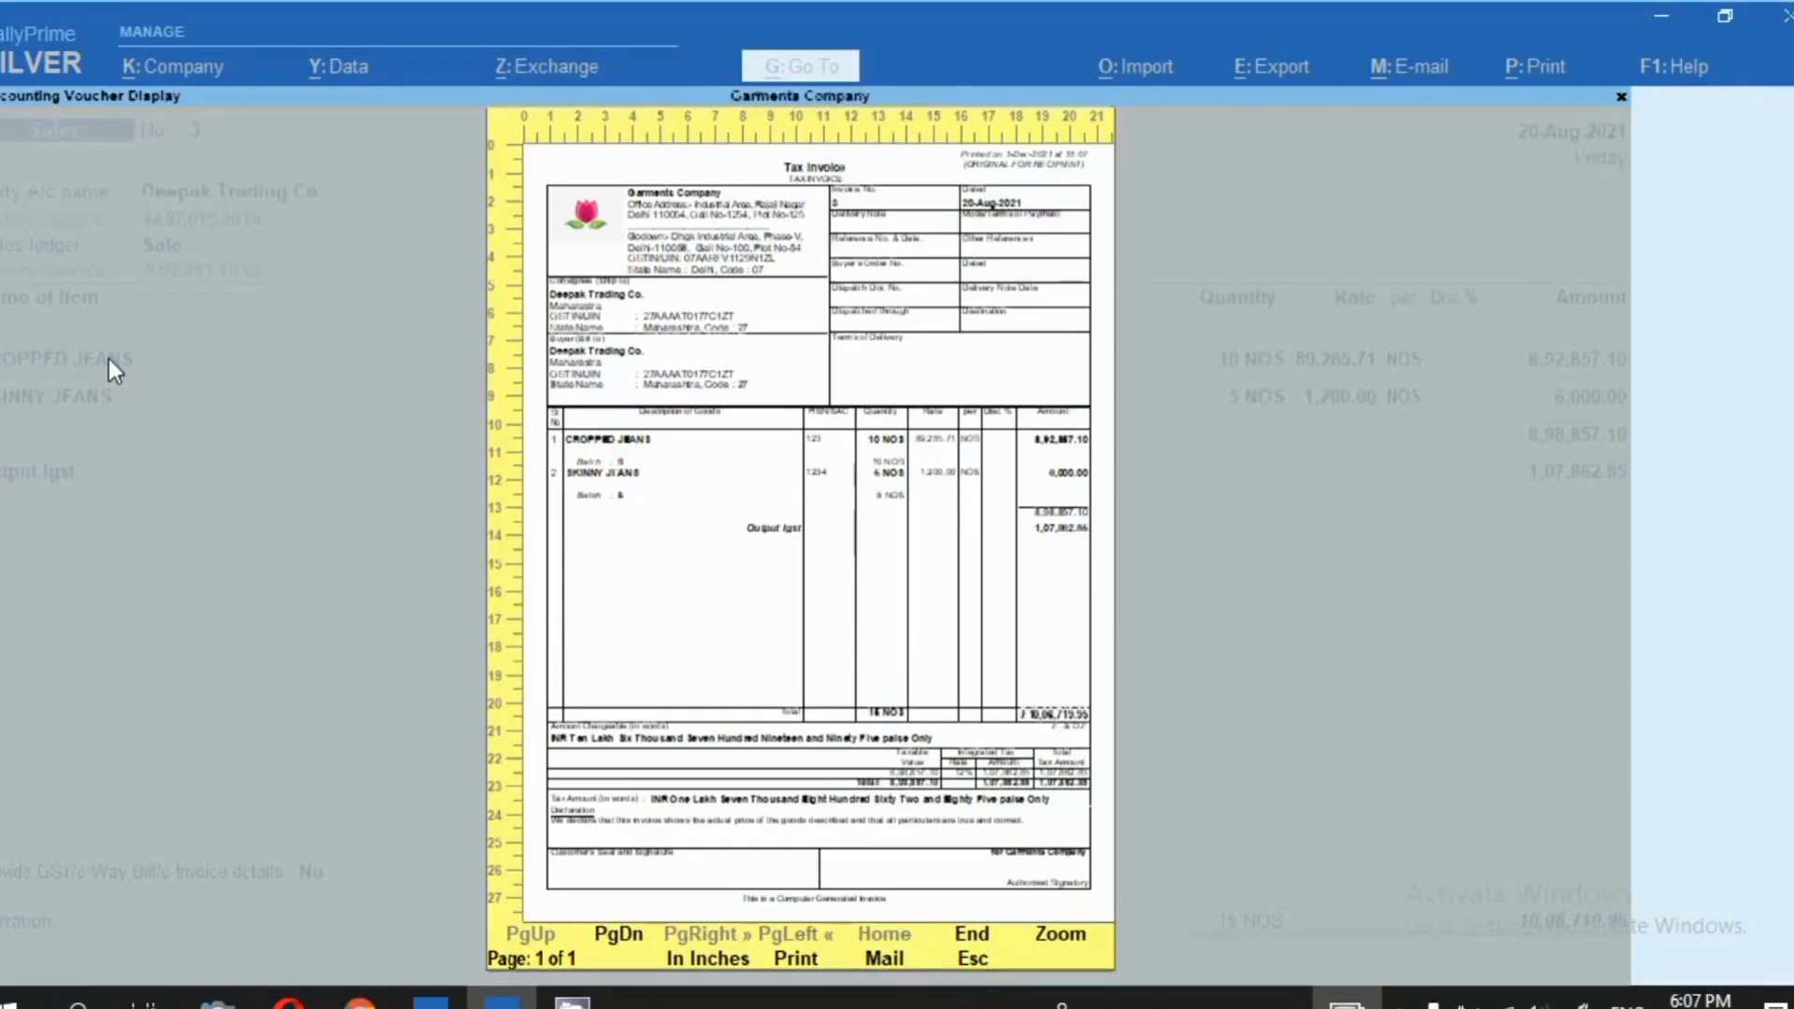
pyautogui.press('Escape')
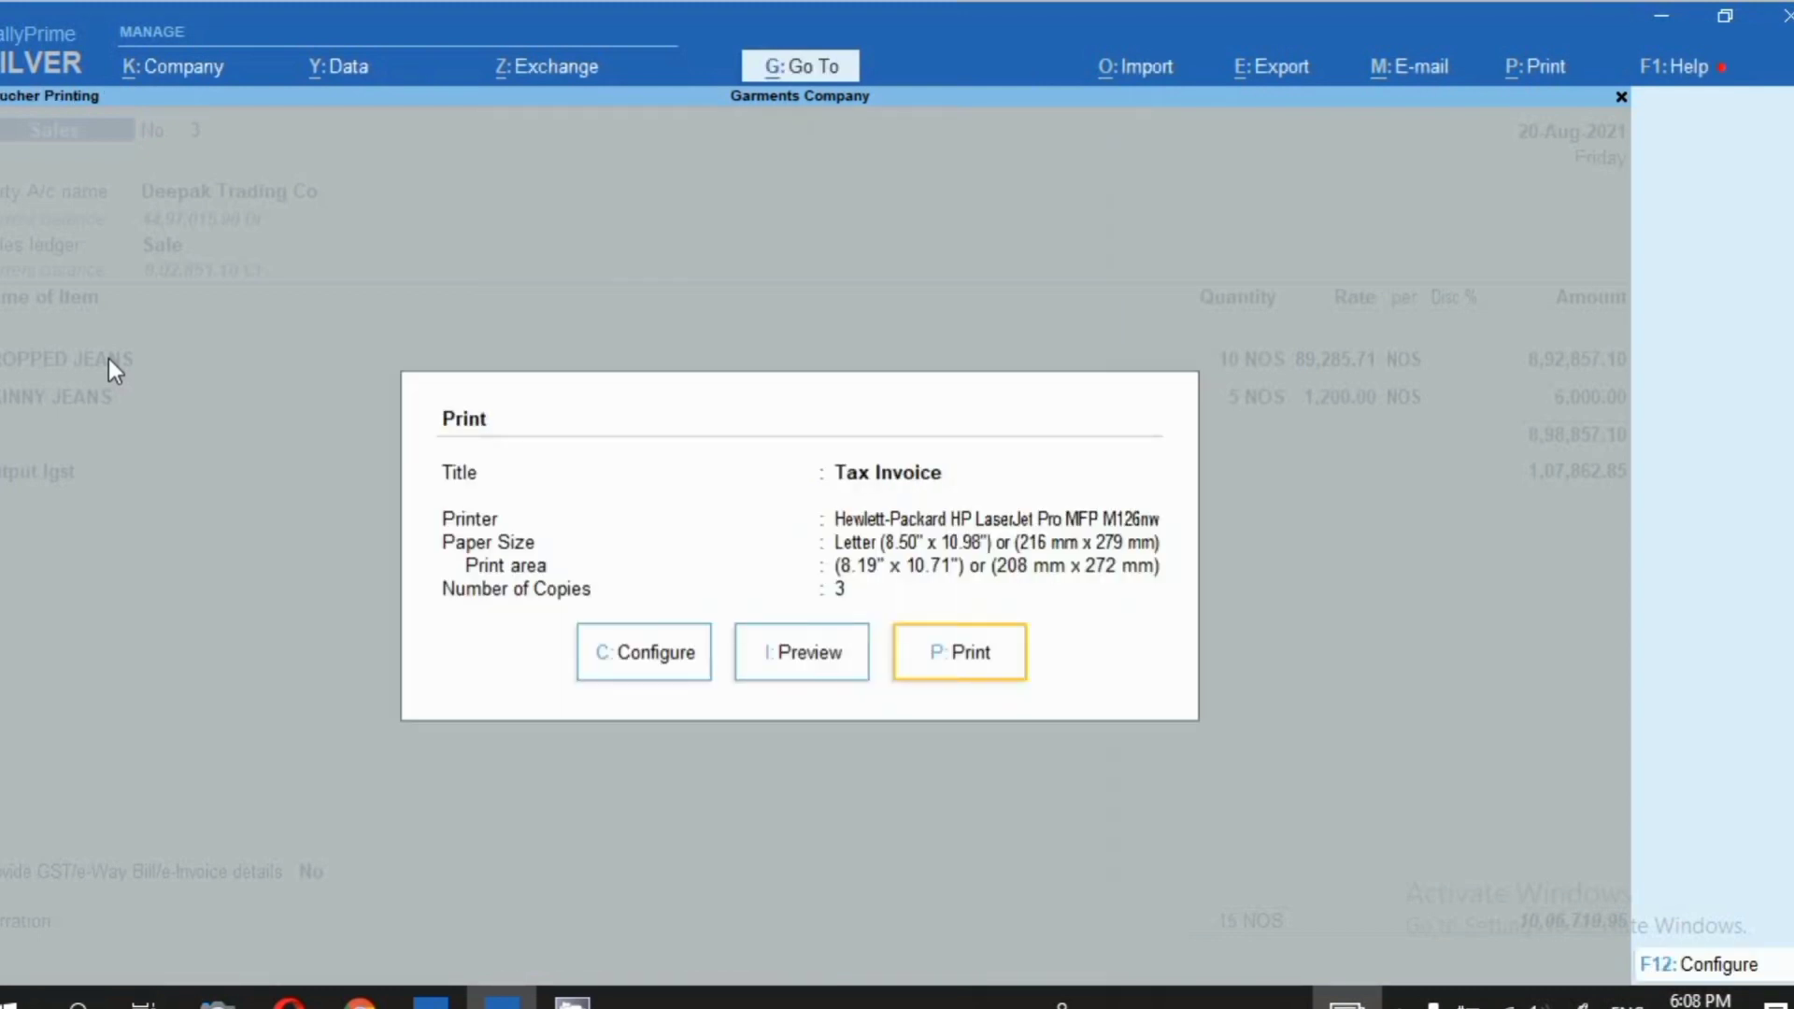
pyautogui.press('Escape')
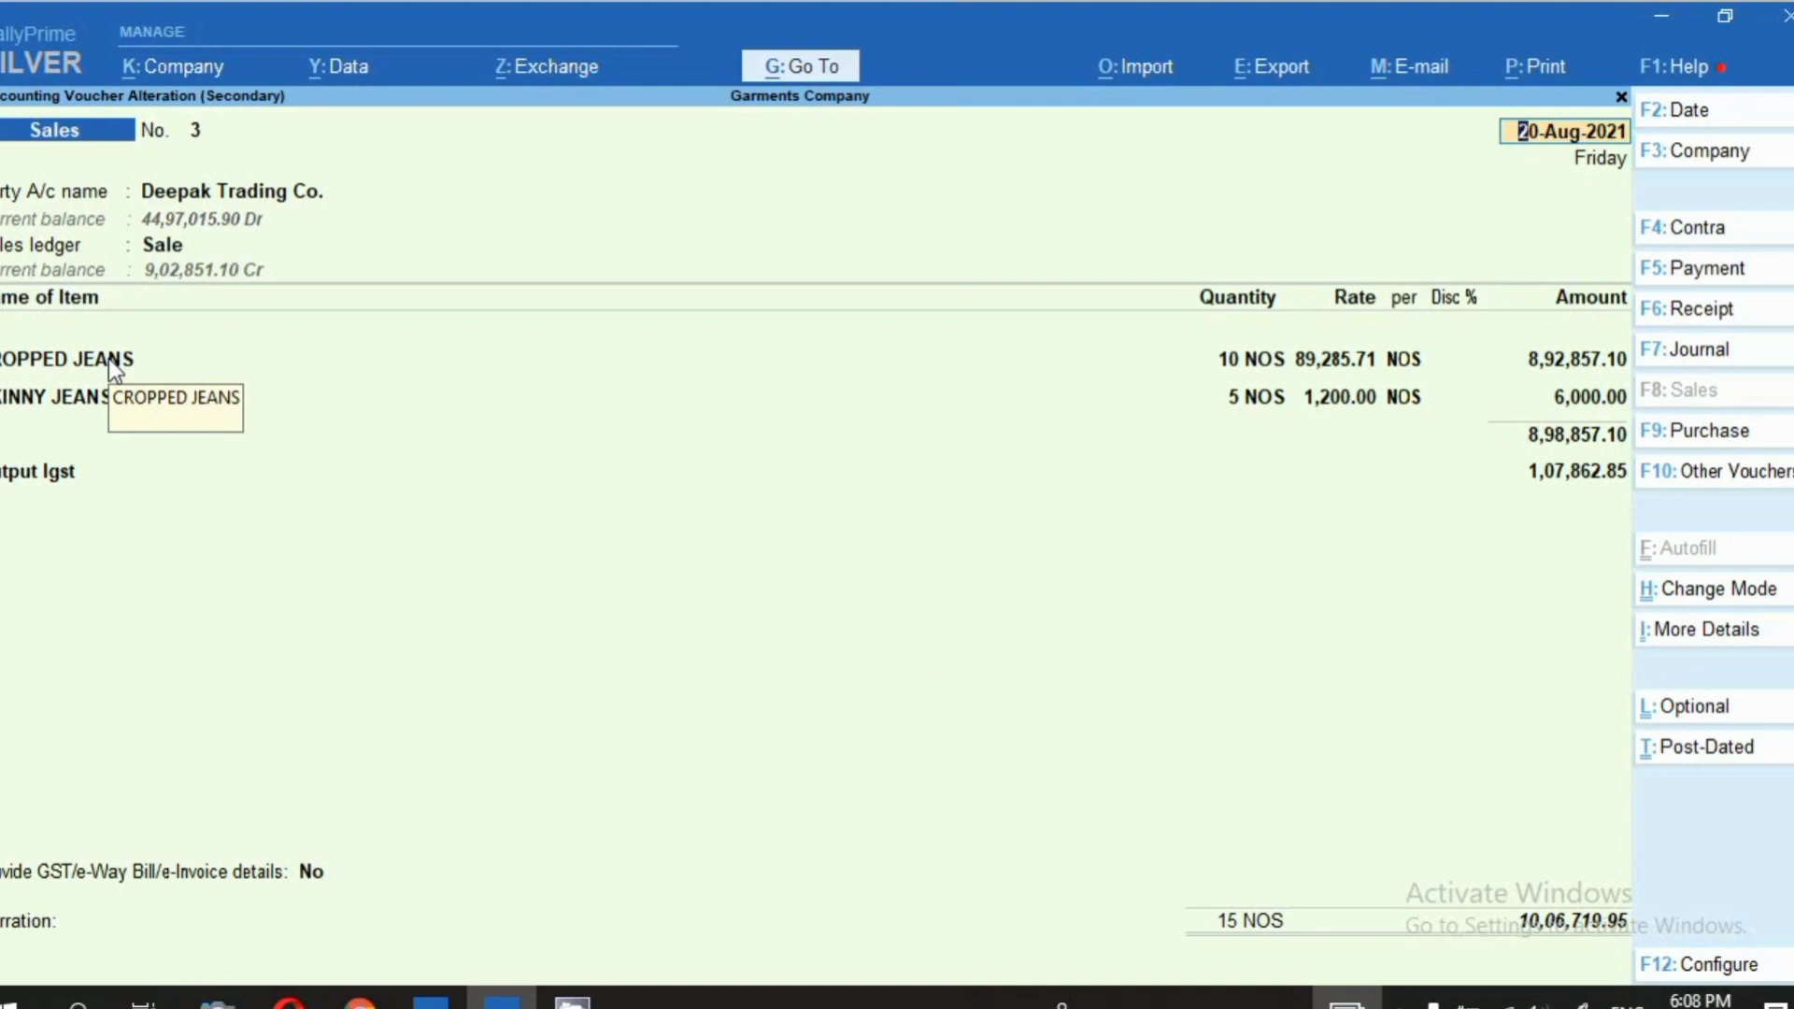
# Open the company logo settings in the print configuration
pyautogui.click(1553, 84)
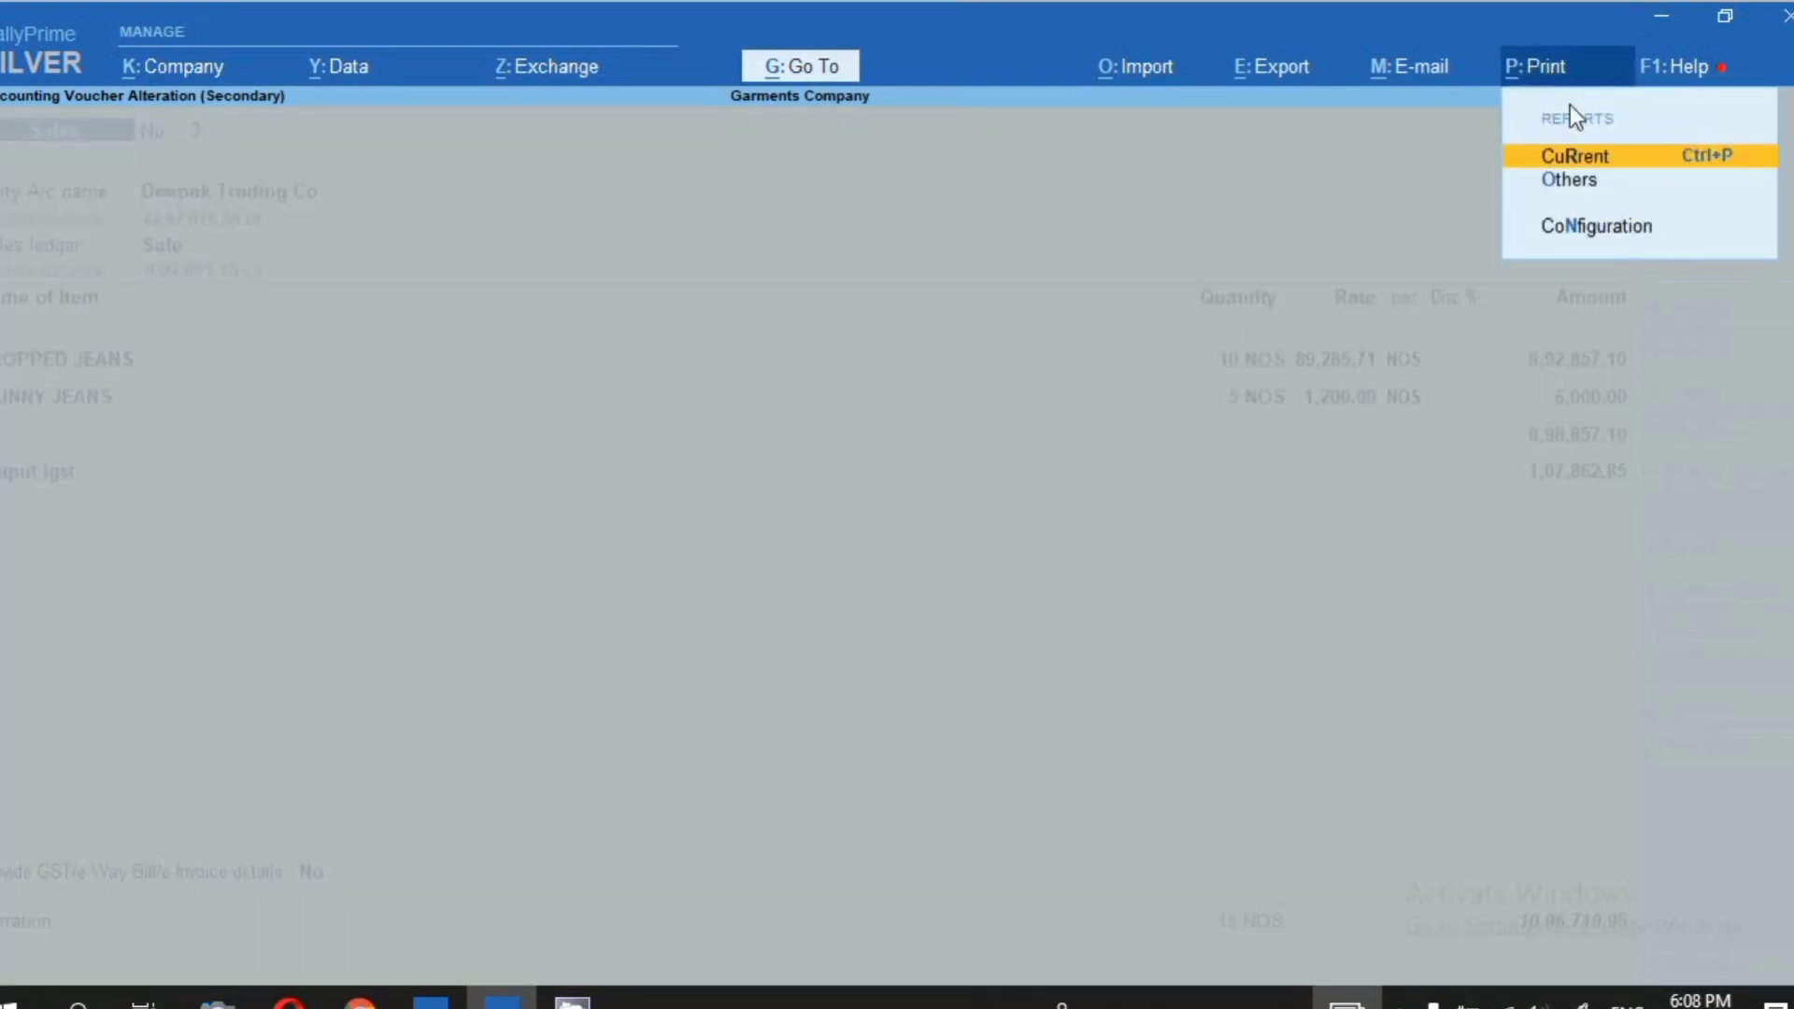
pyautogui.click(1558, 228)
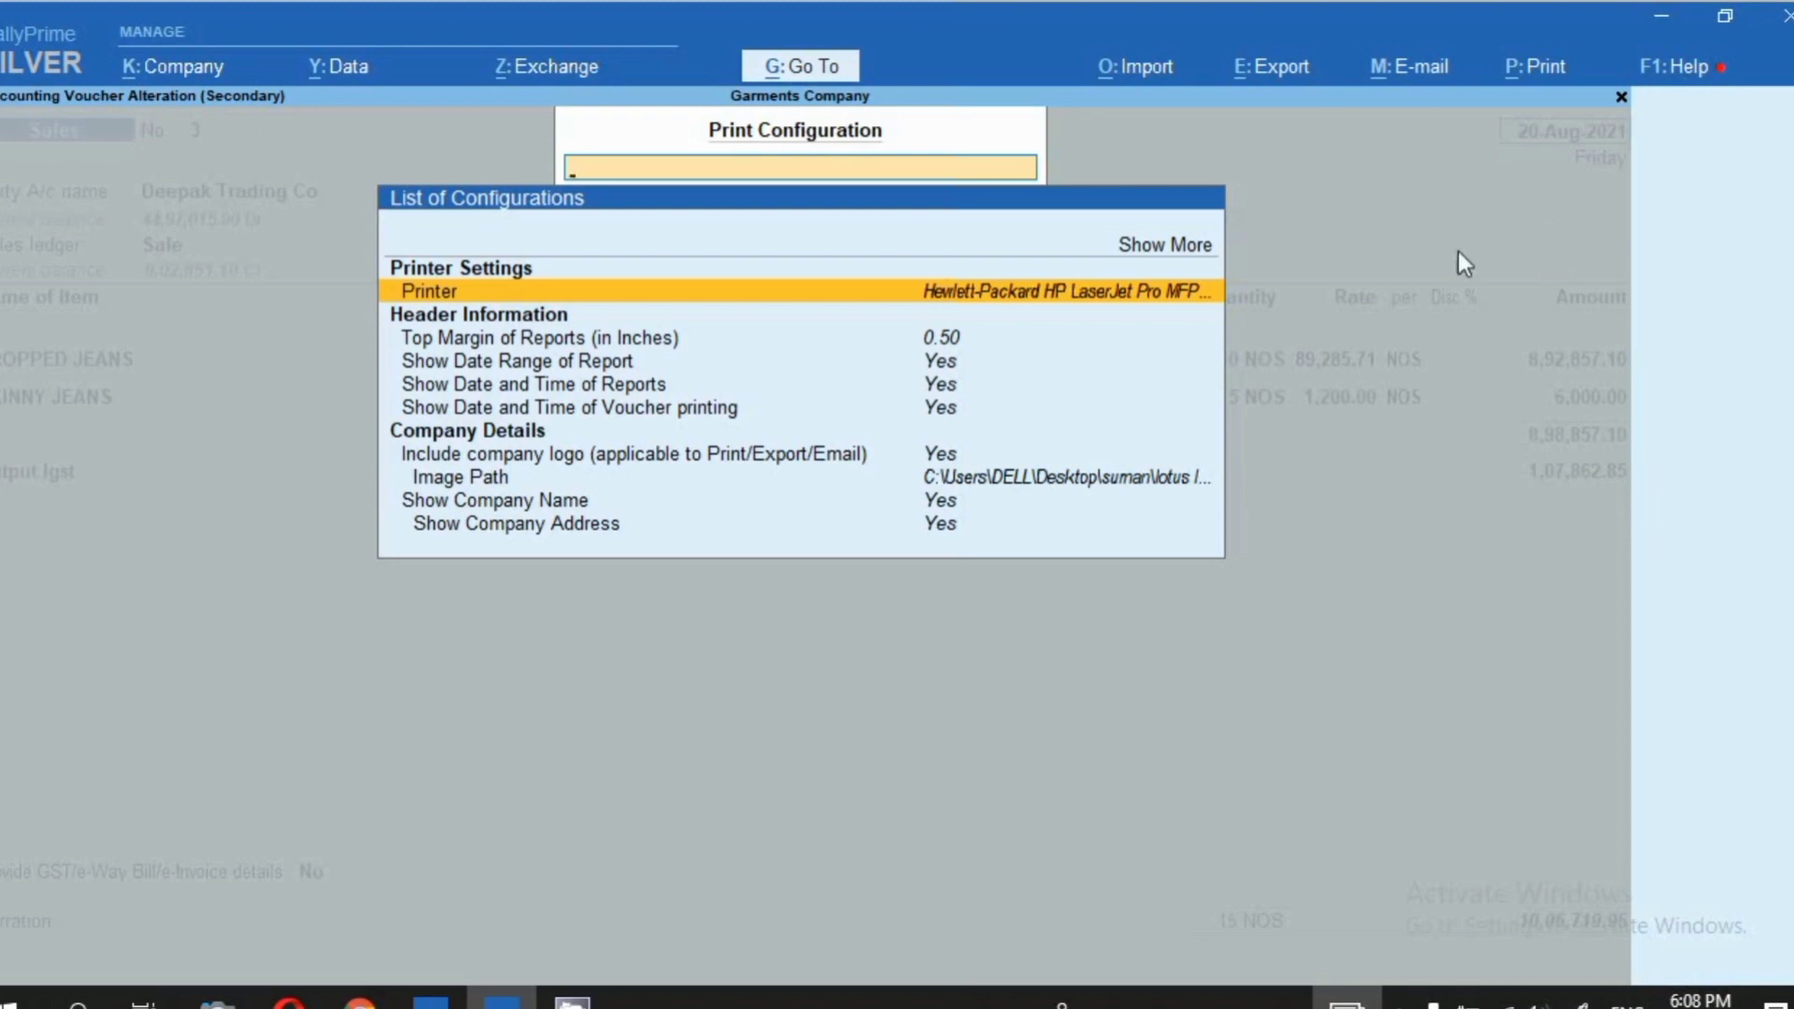
pyautogui.click(451, 462)
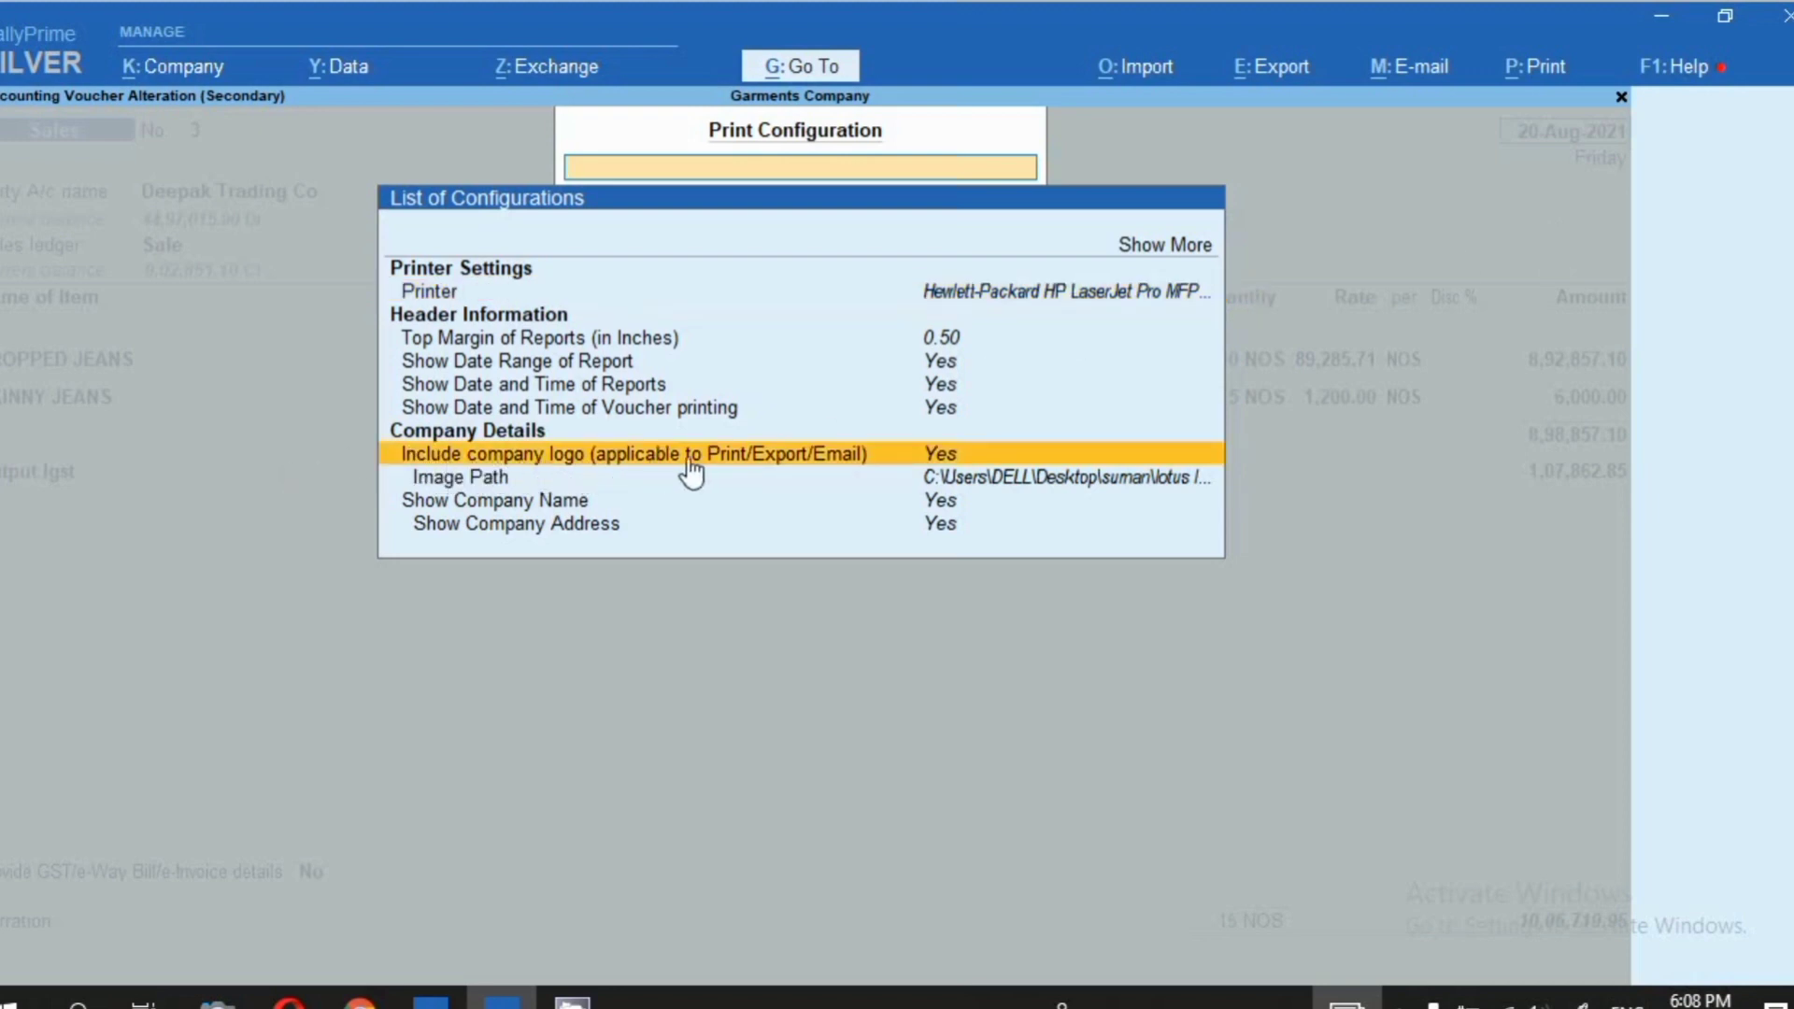
pyautogui.click(803, 475)
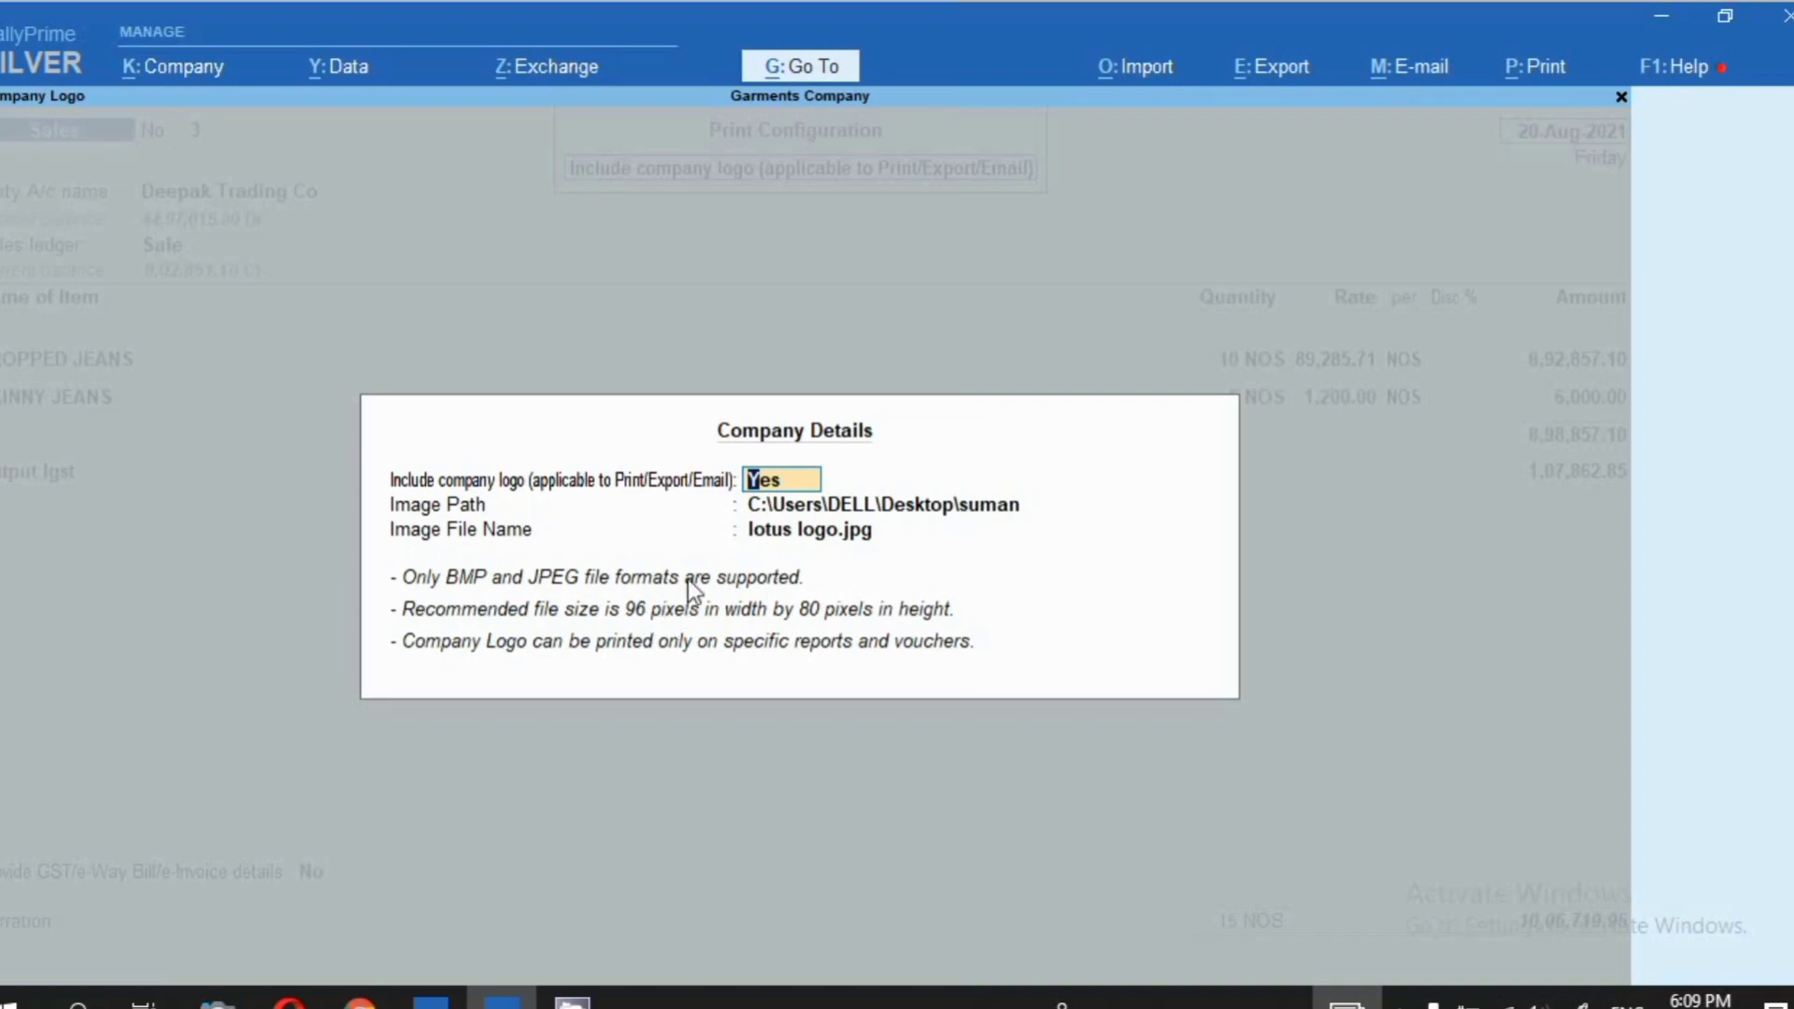
# Check the file type of the LOGO image on the desktop in its properties, and return to TallyPrime's logo settings
pyautogui.press('super+d')
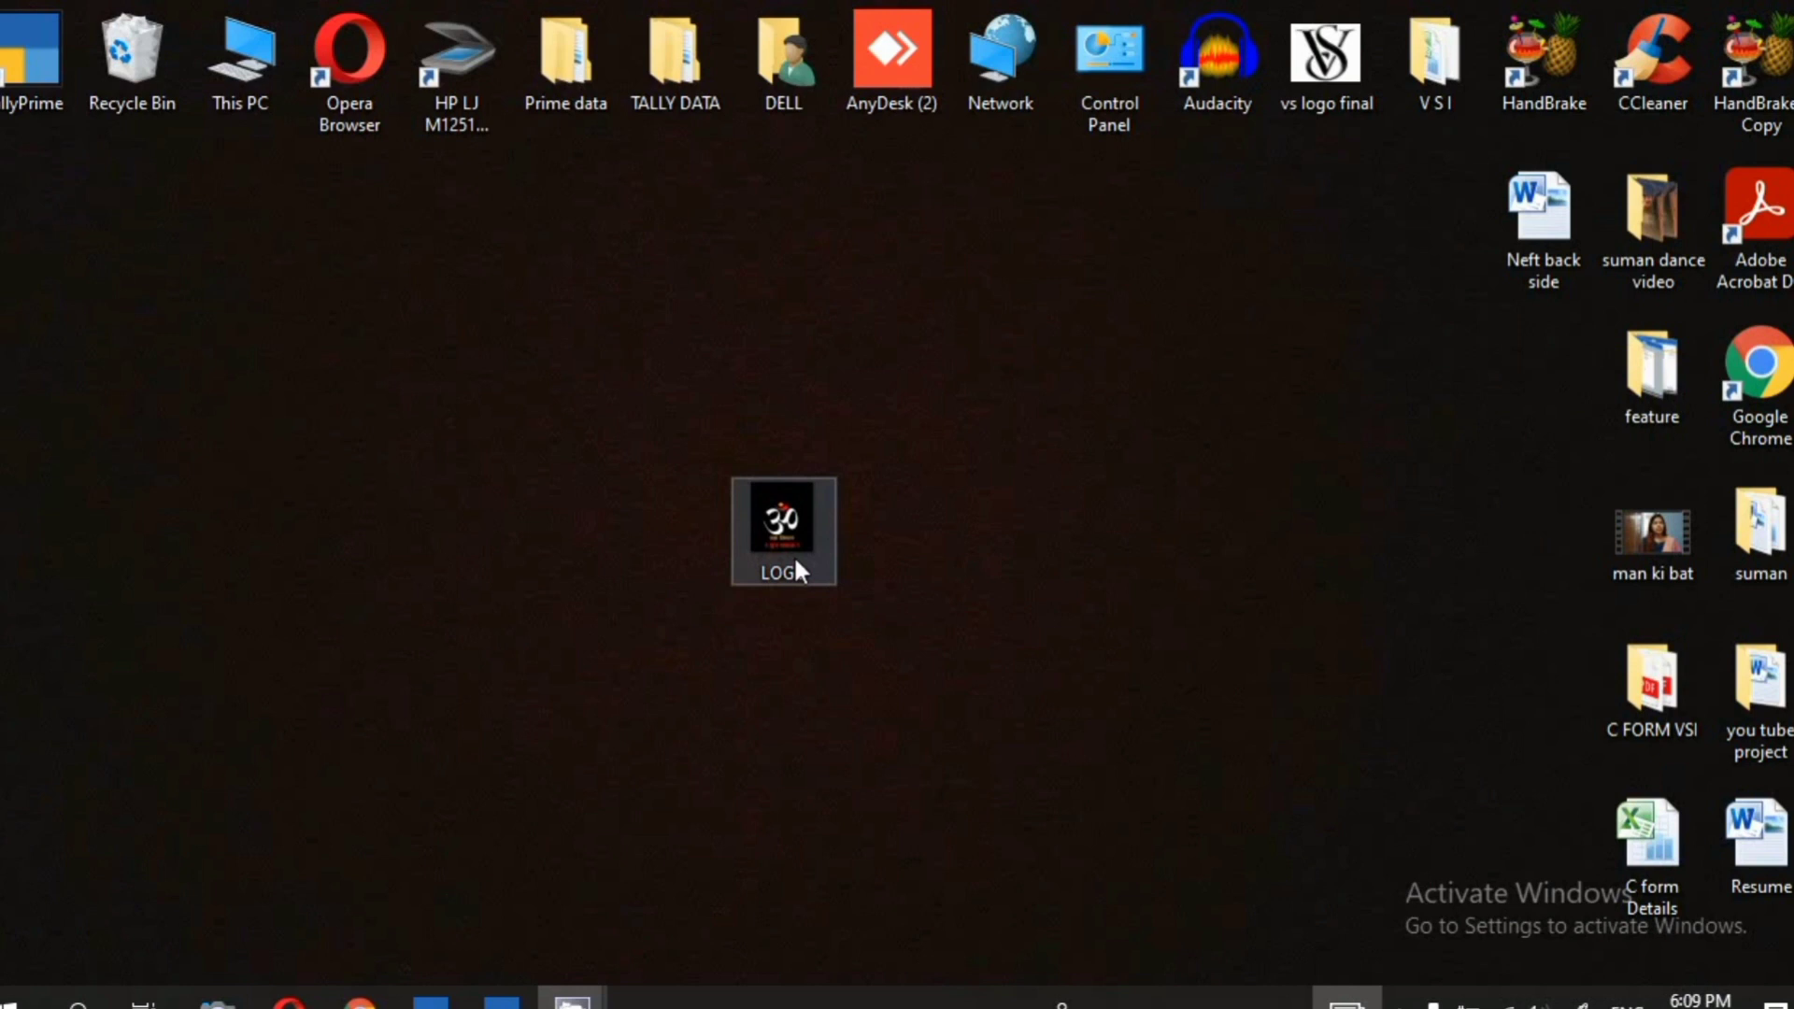
pyautogui.rightClick(804, 504)
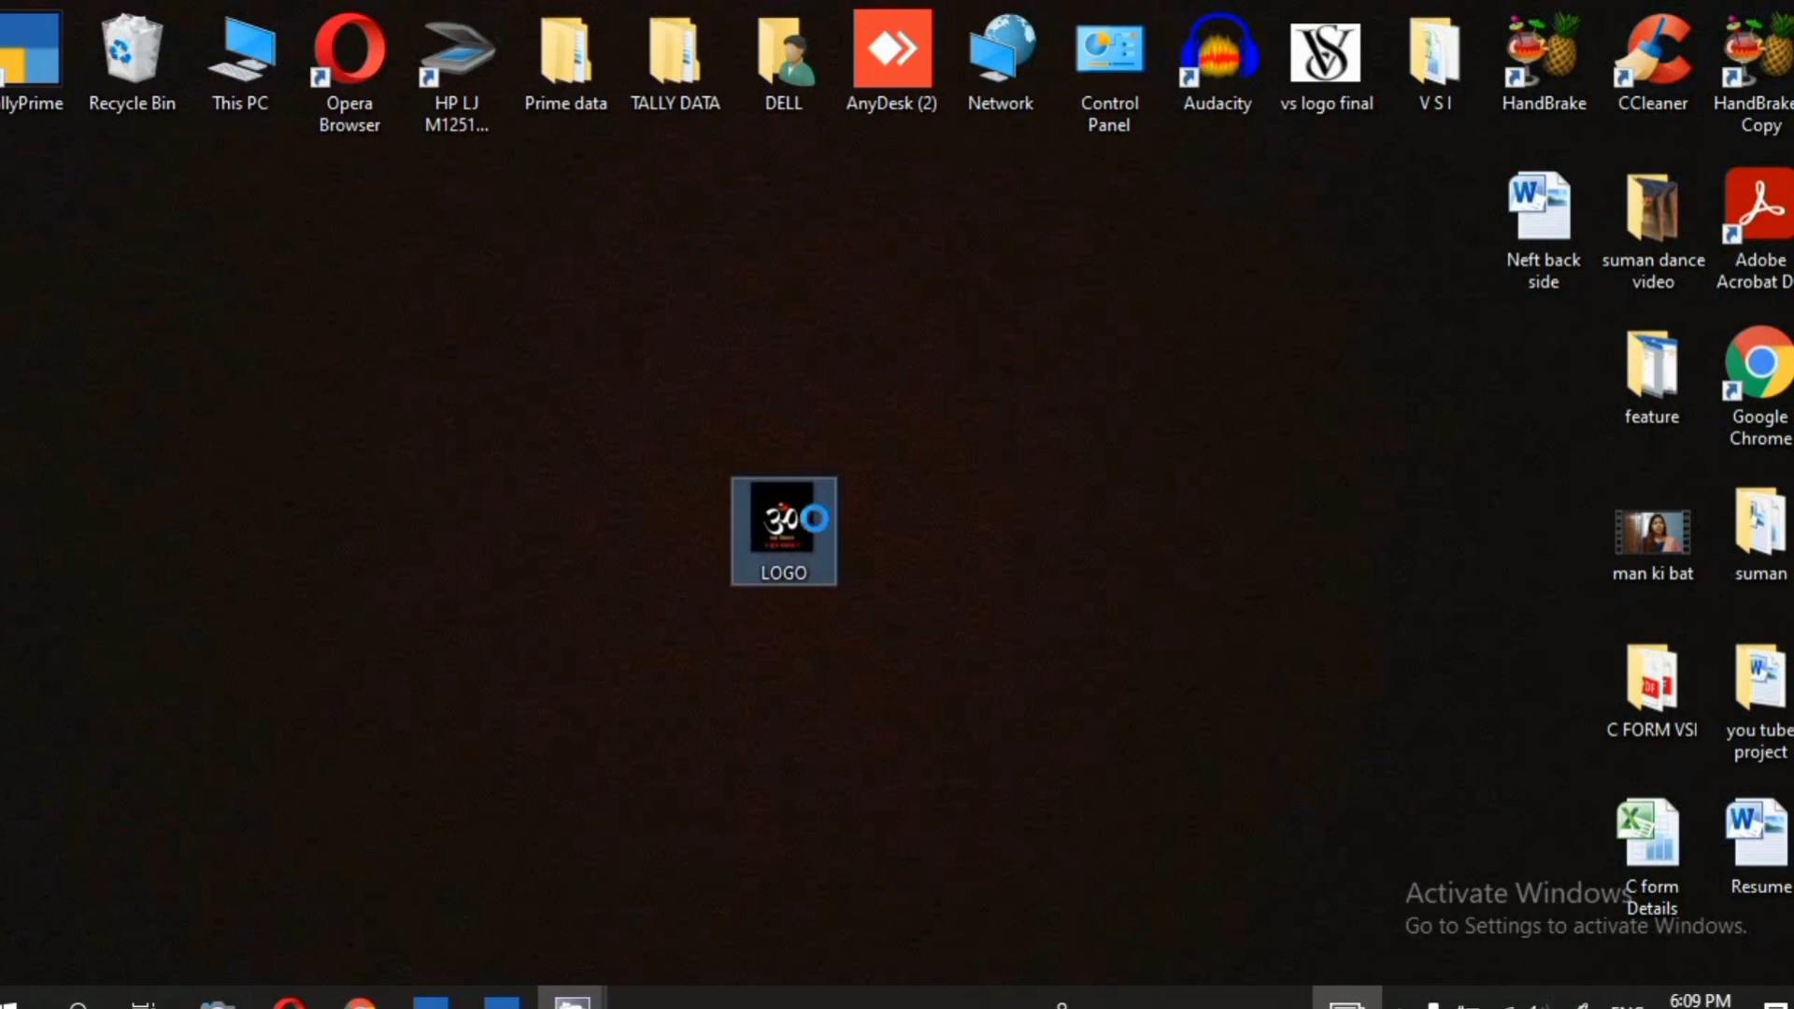
pyautogui.click(926, 962)
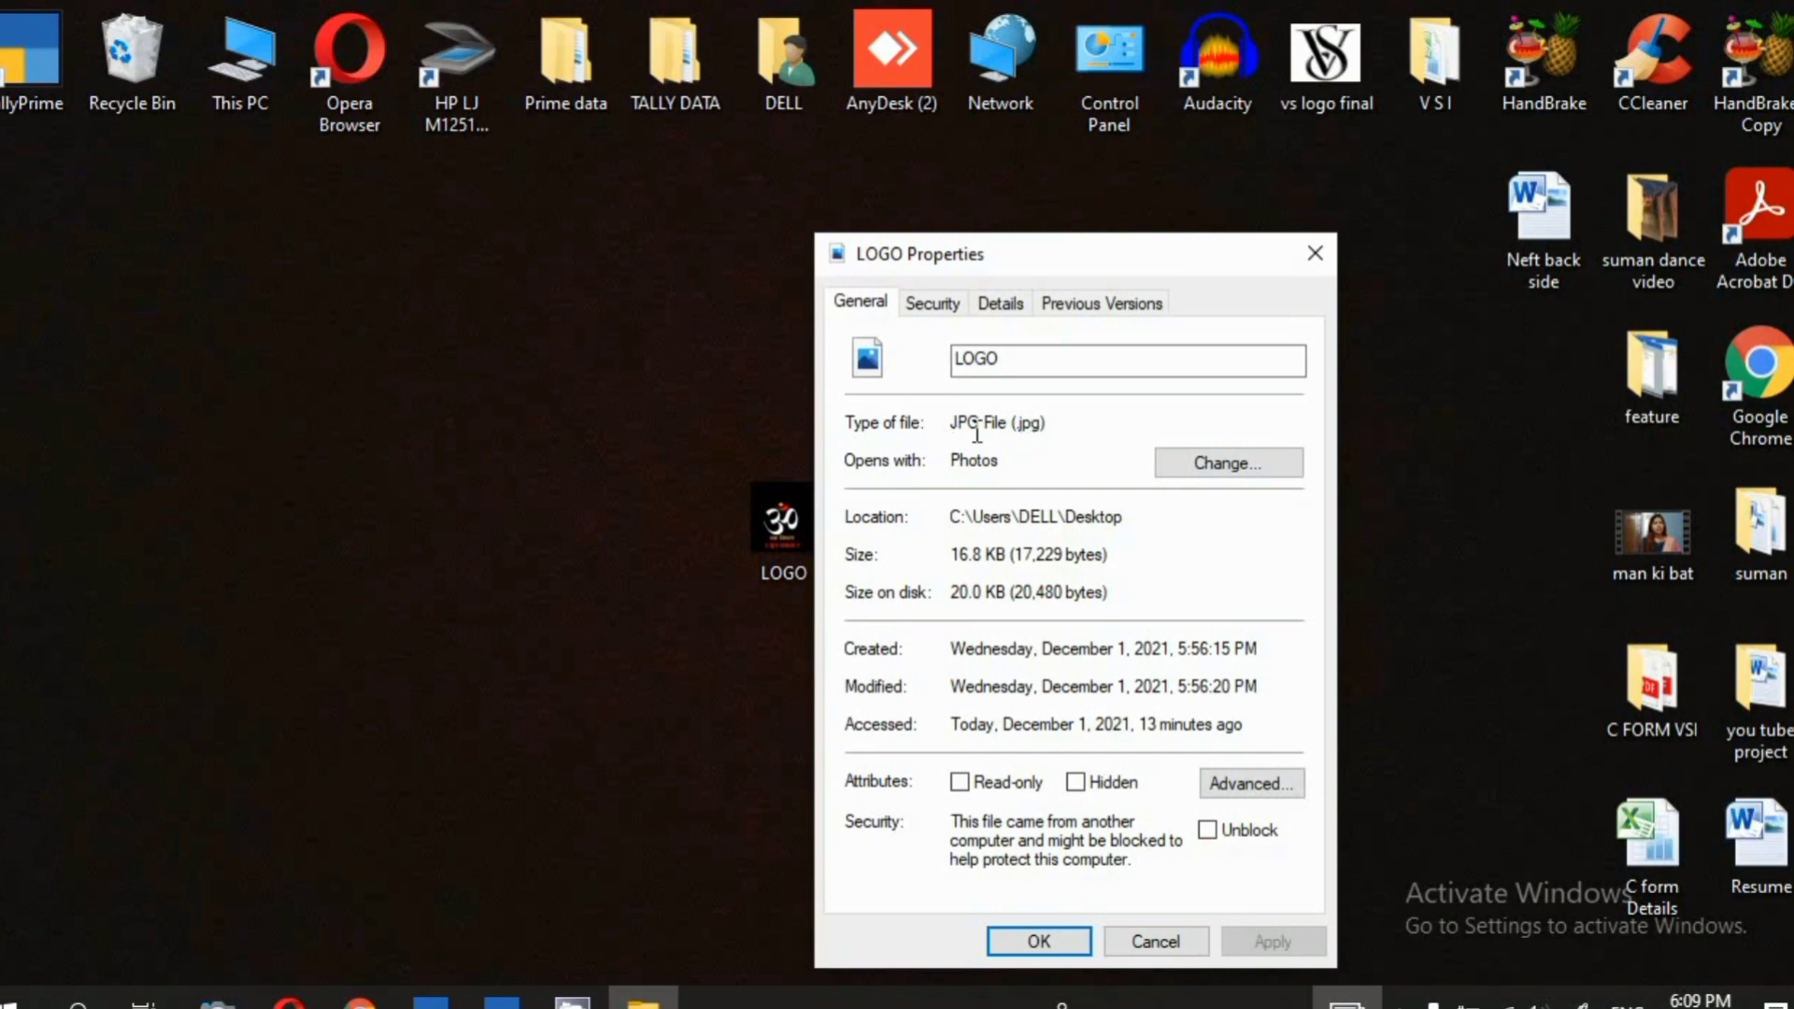
pyautogui.click(1314, 255)
pyautogui.click(502, 1005)
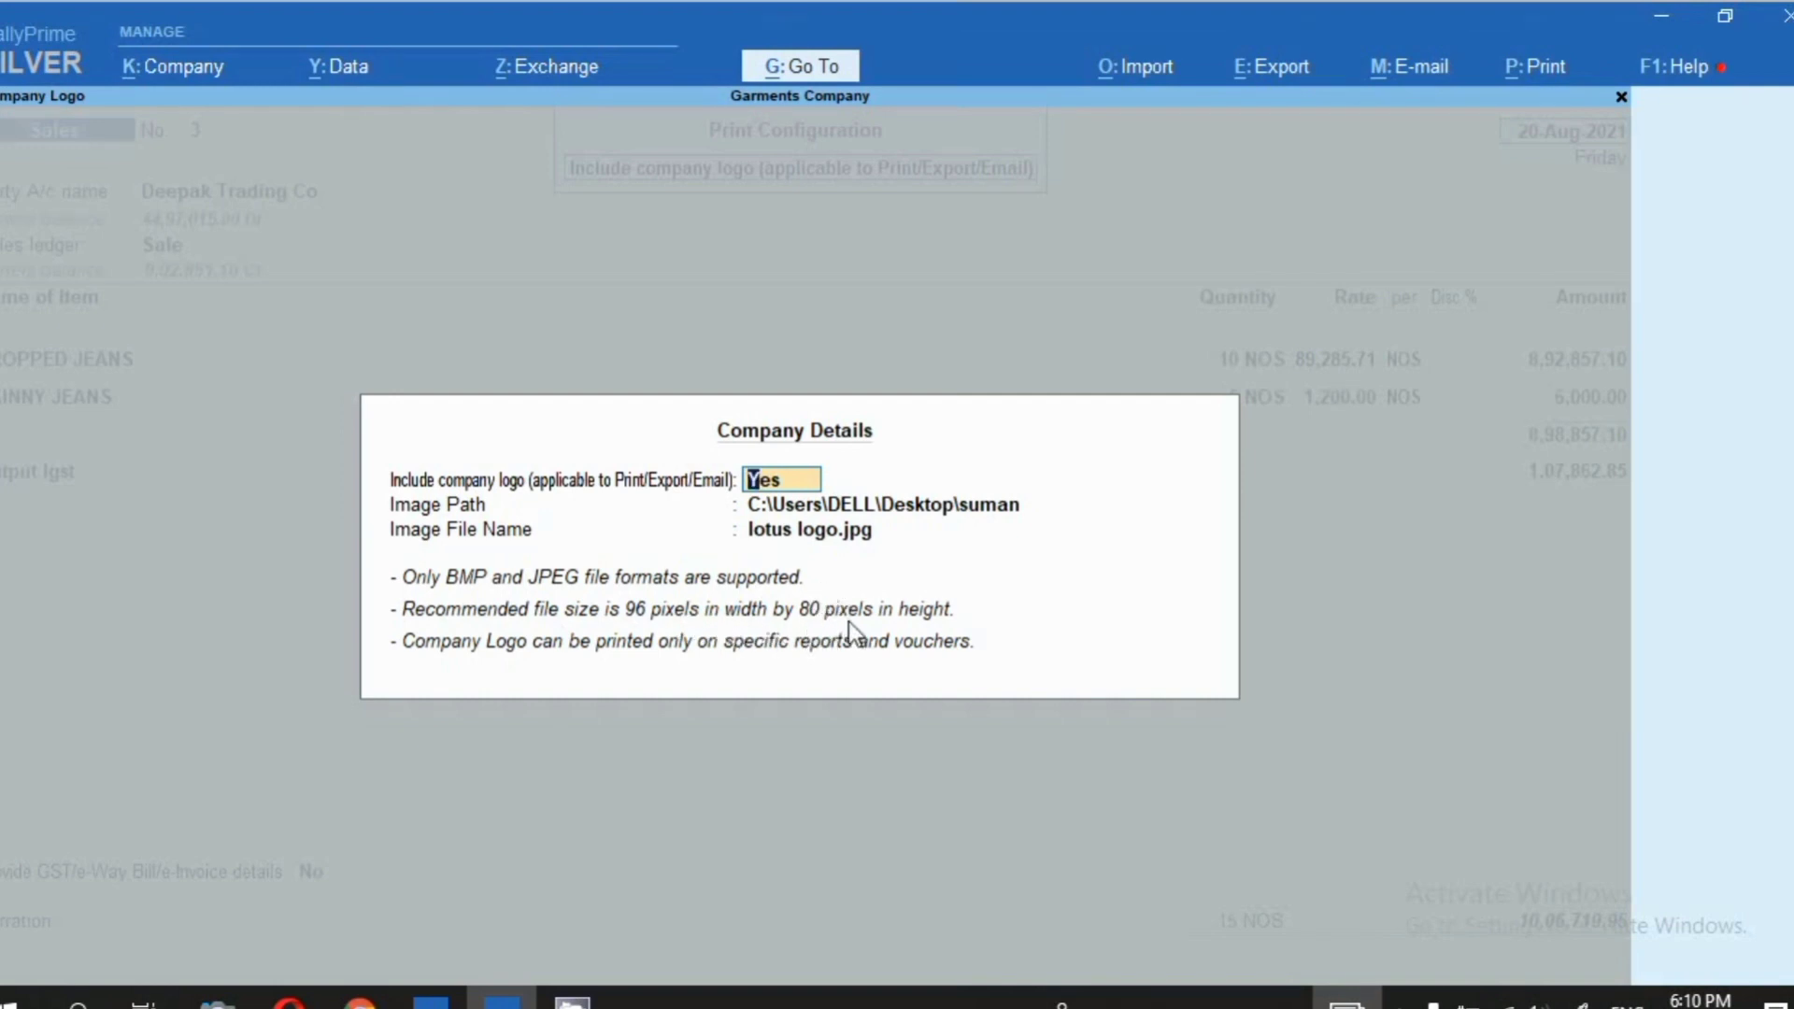
# Open the LOGO image from the desktop and reopen it in Paint
pyautogui.click(1662, 17)
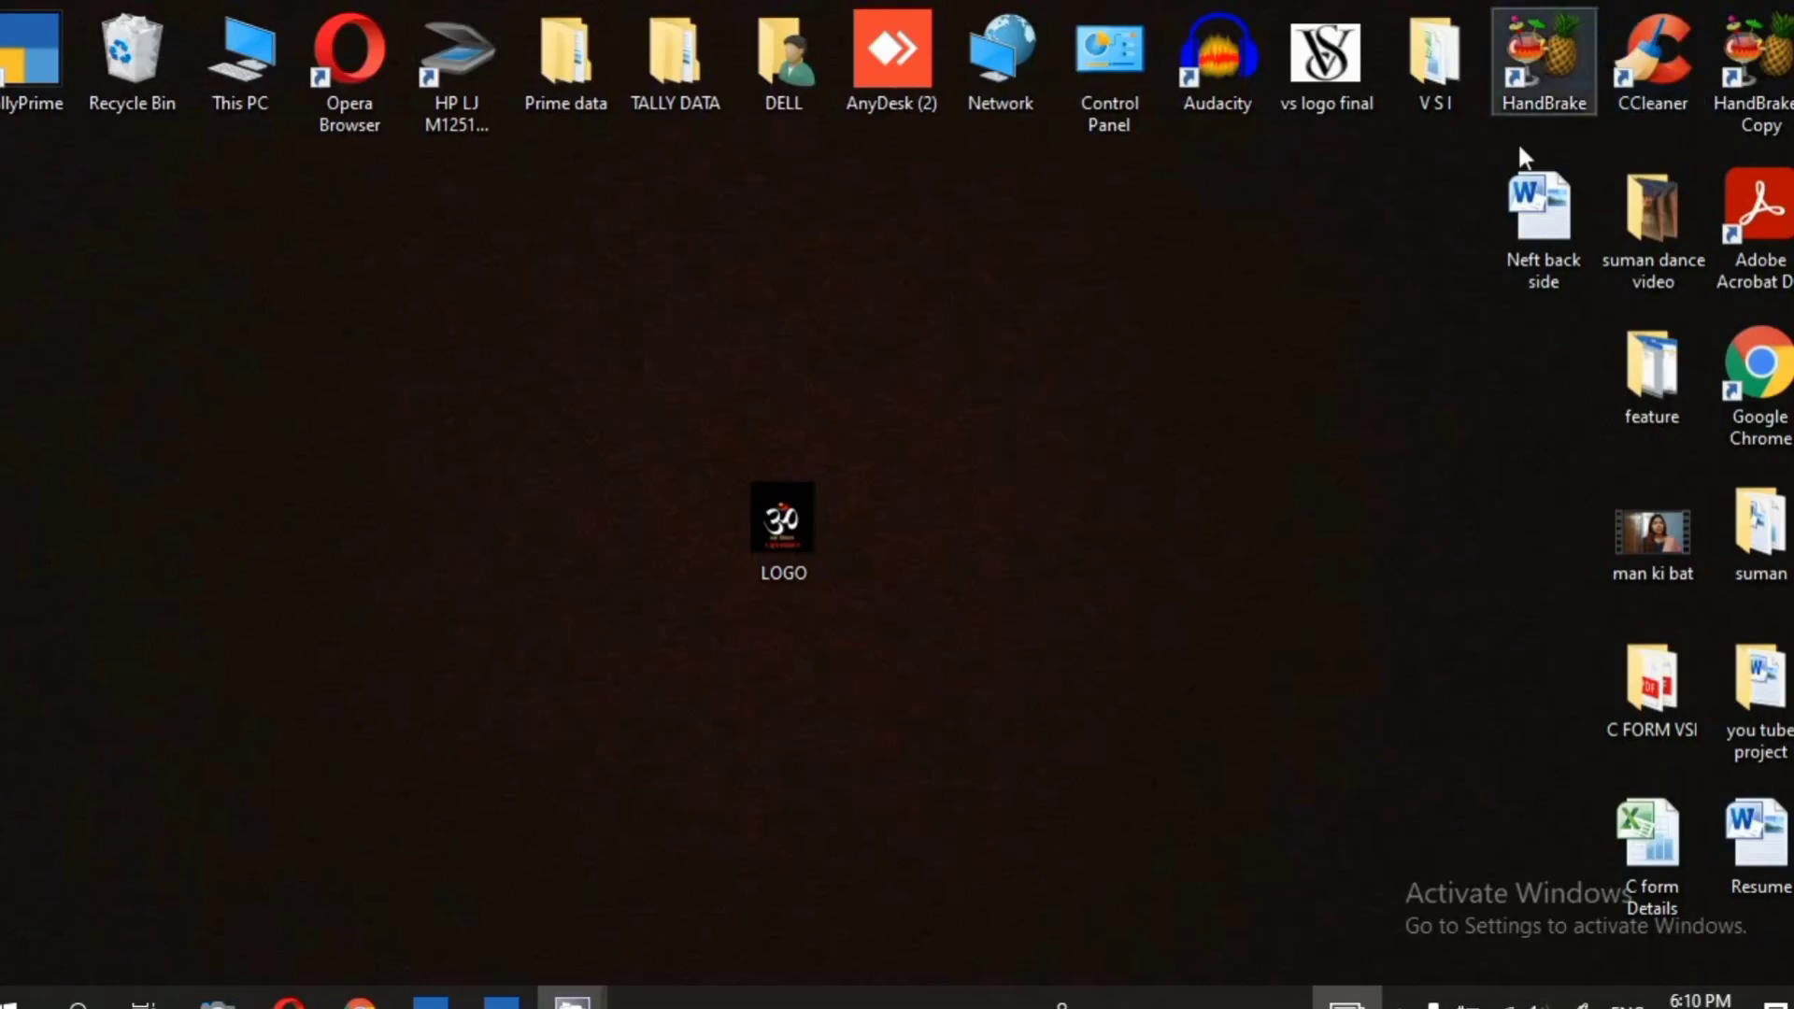
pyautogui.click(765, 514)
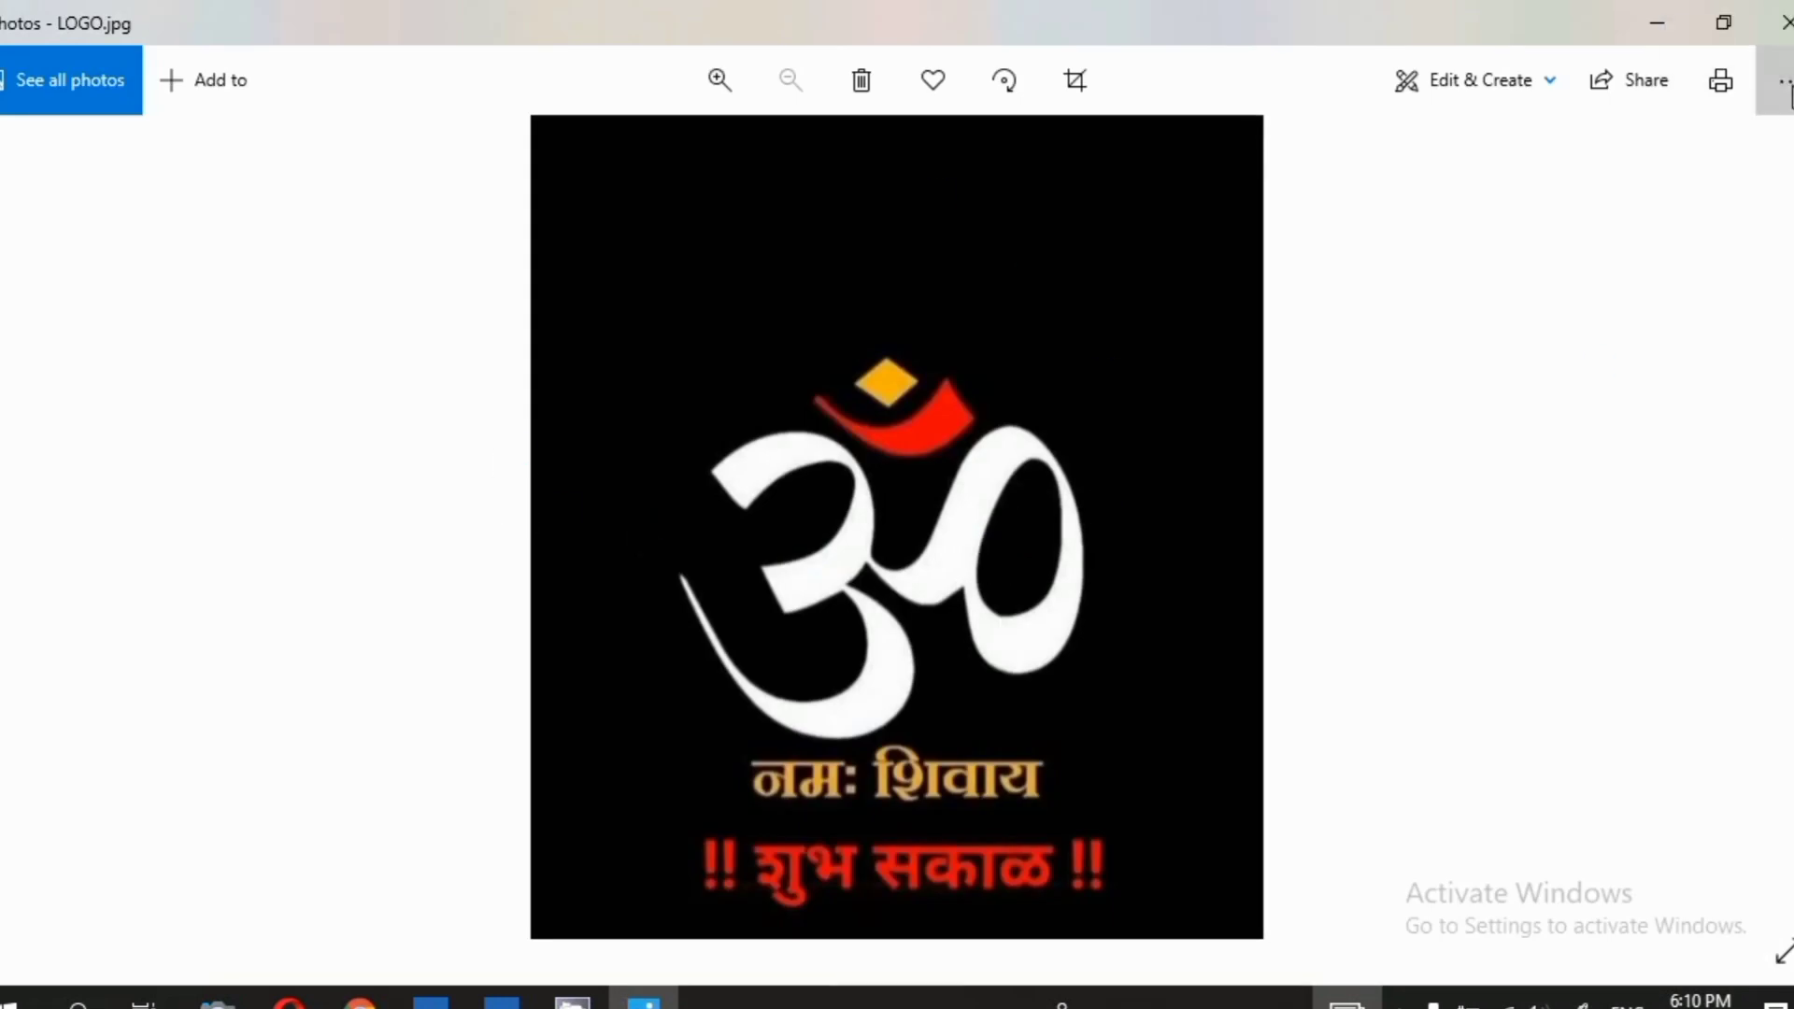
pyautogui.click(1785, 92)
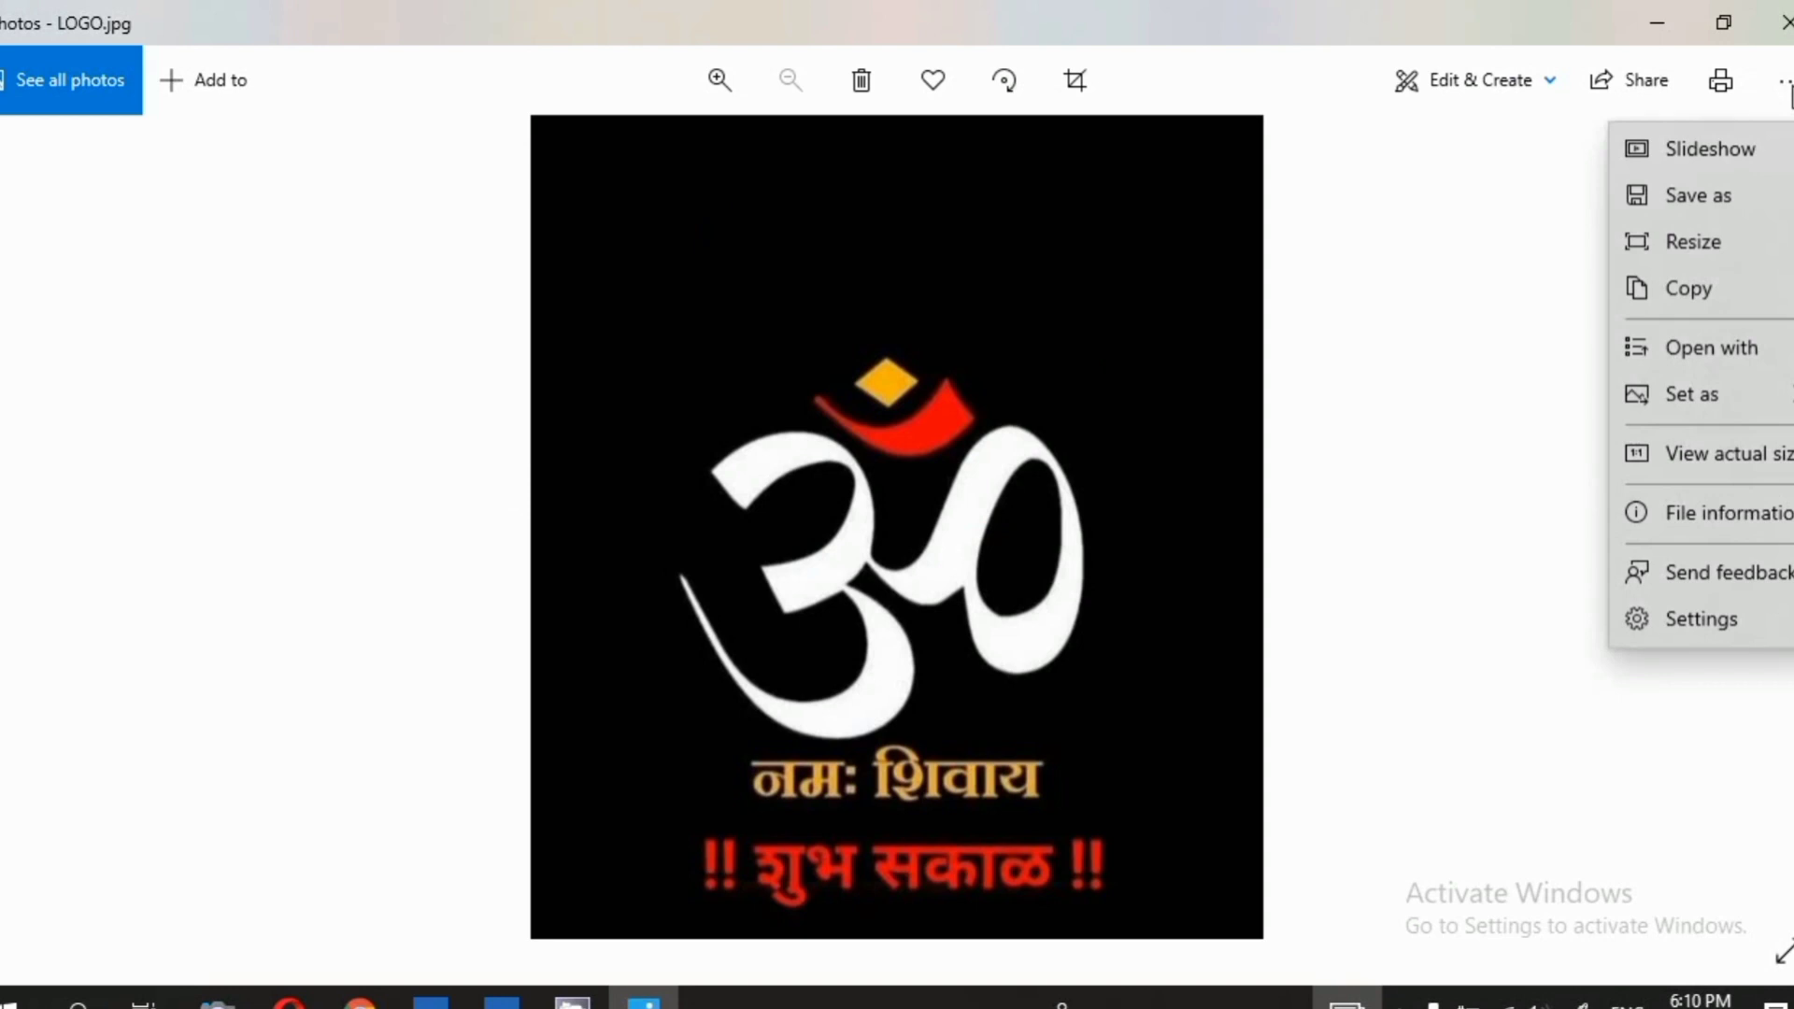
pyautogui.click(1697, 347)
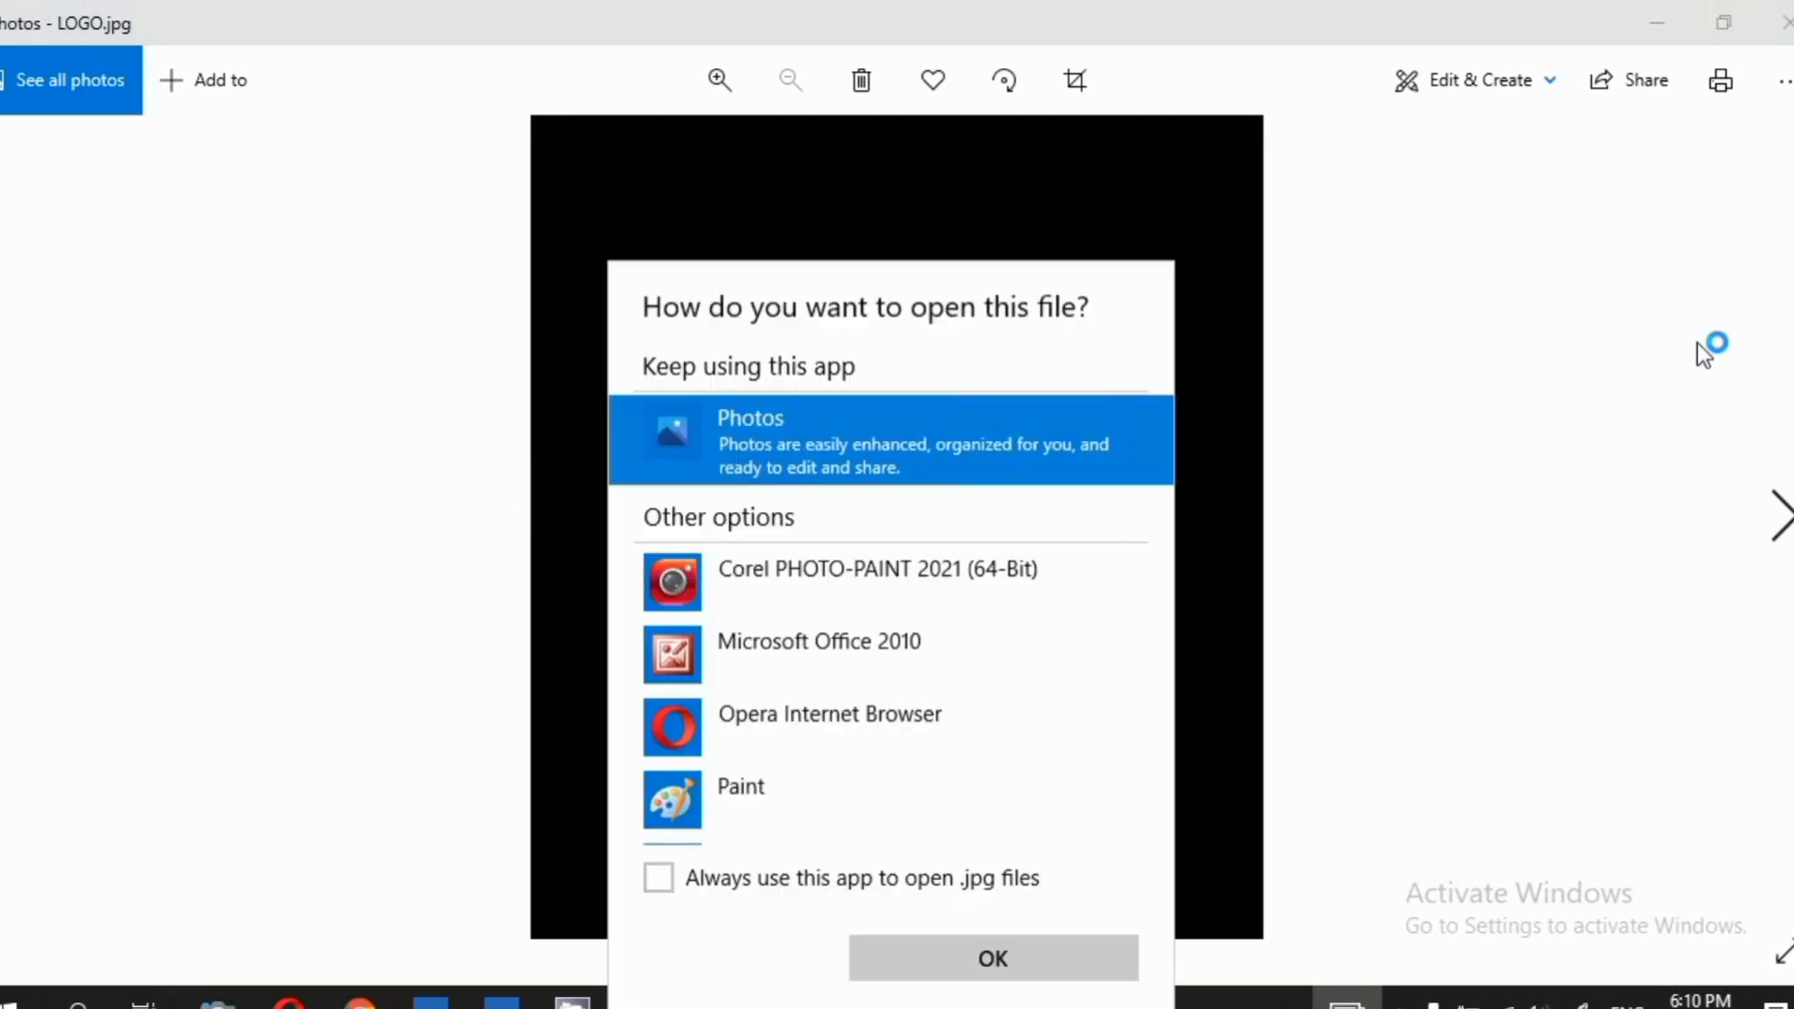
pyautogui.click(754, 792)
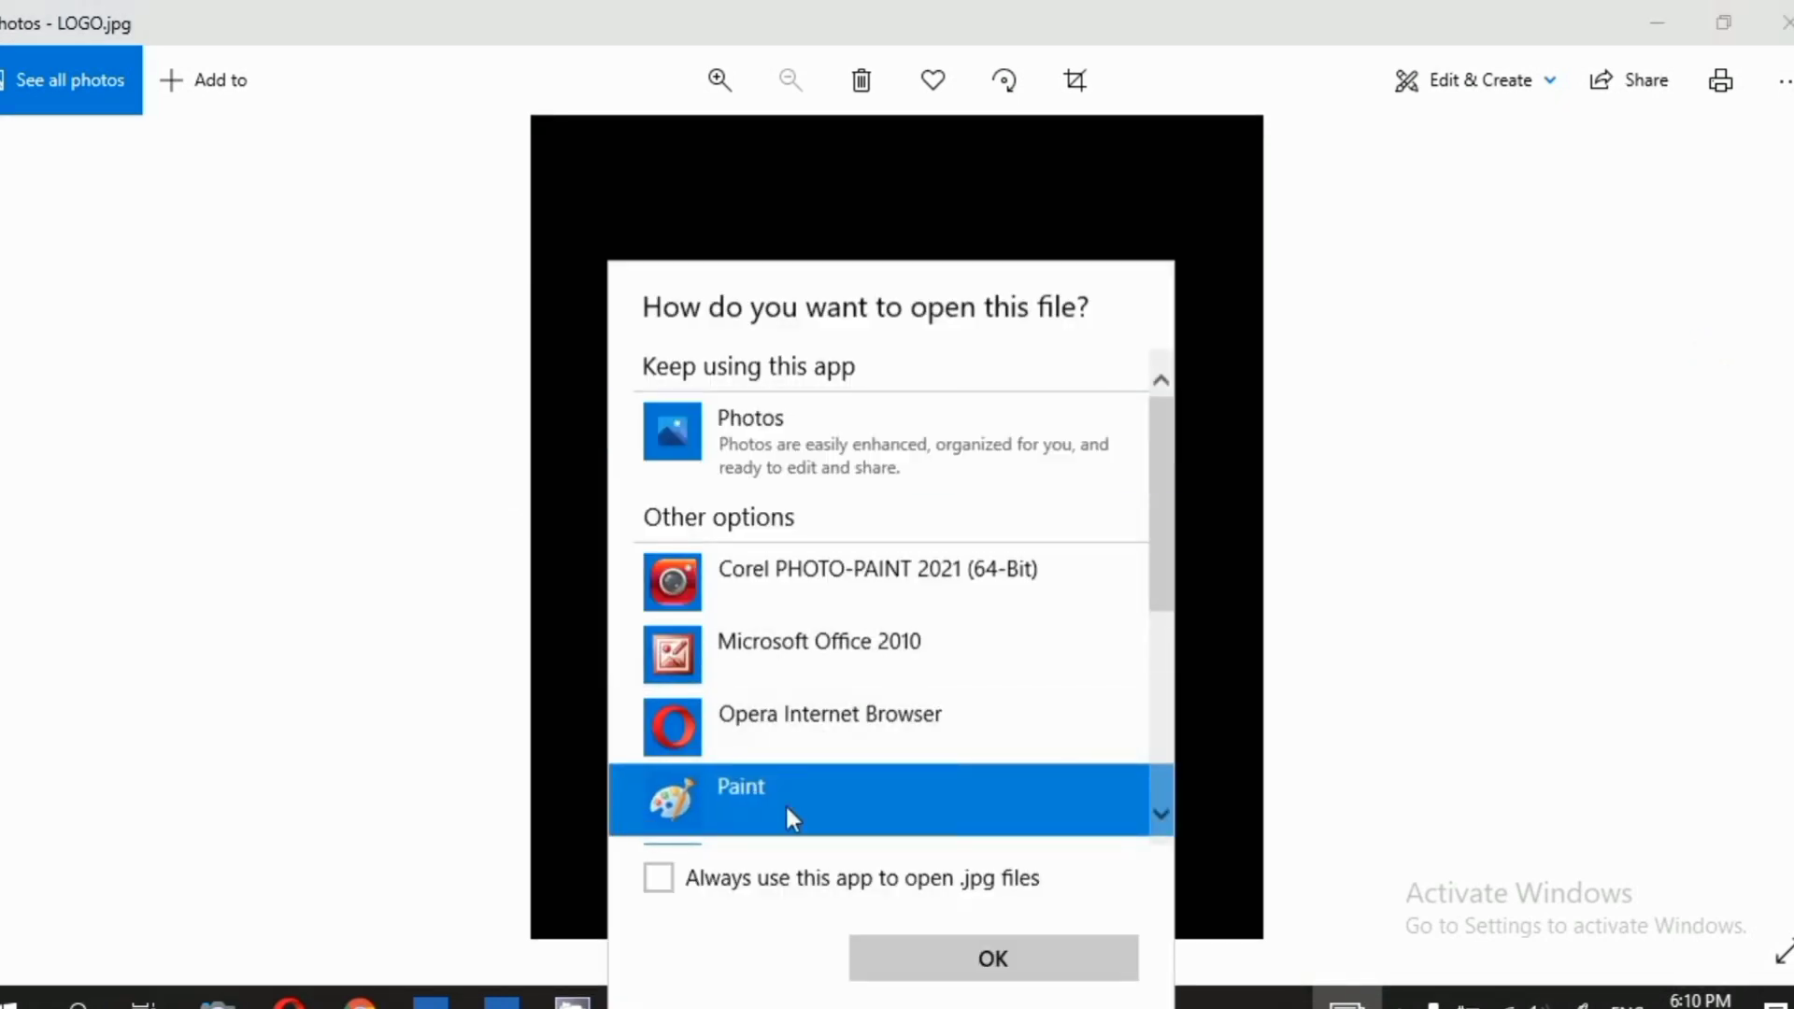
pyautogui.click(899, 975)
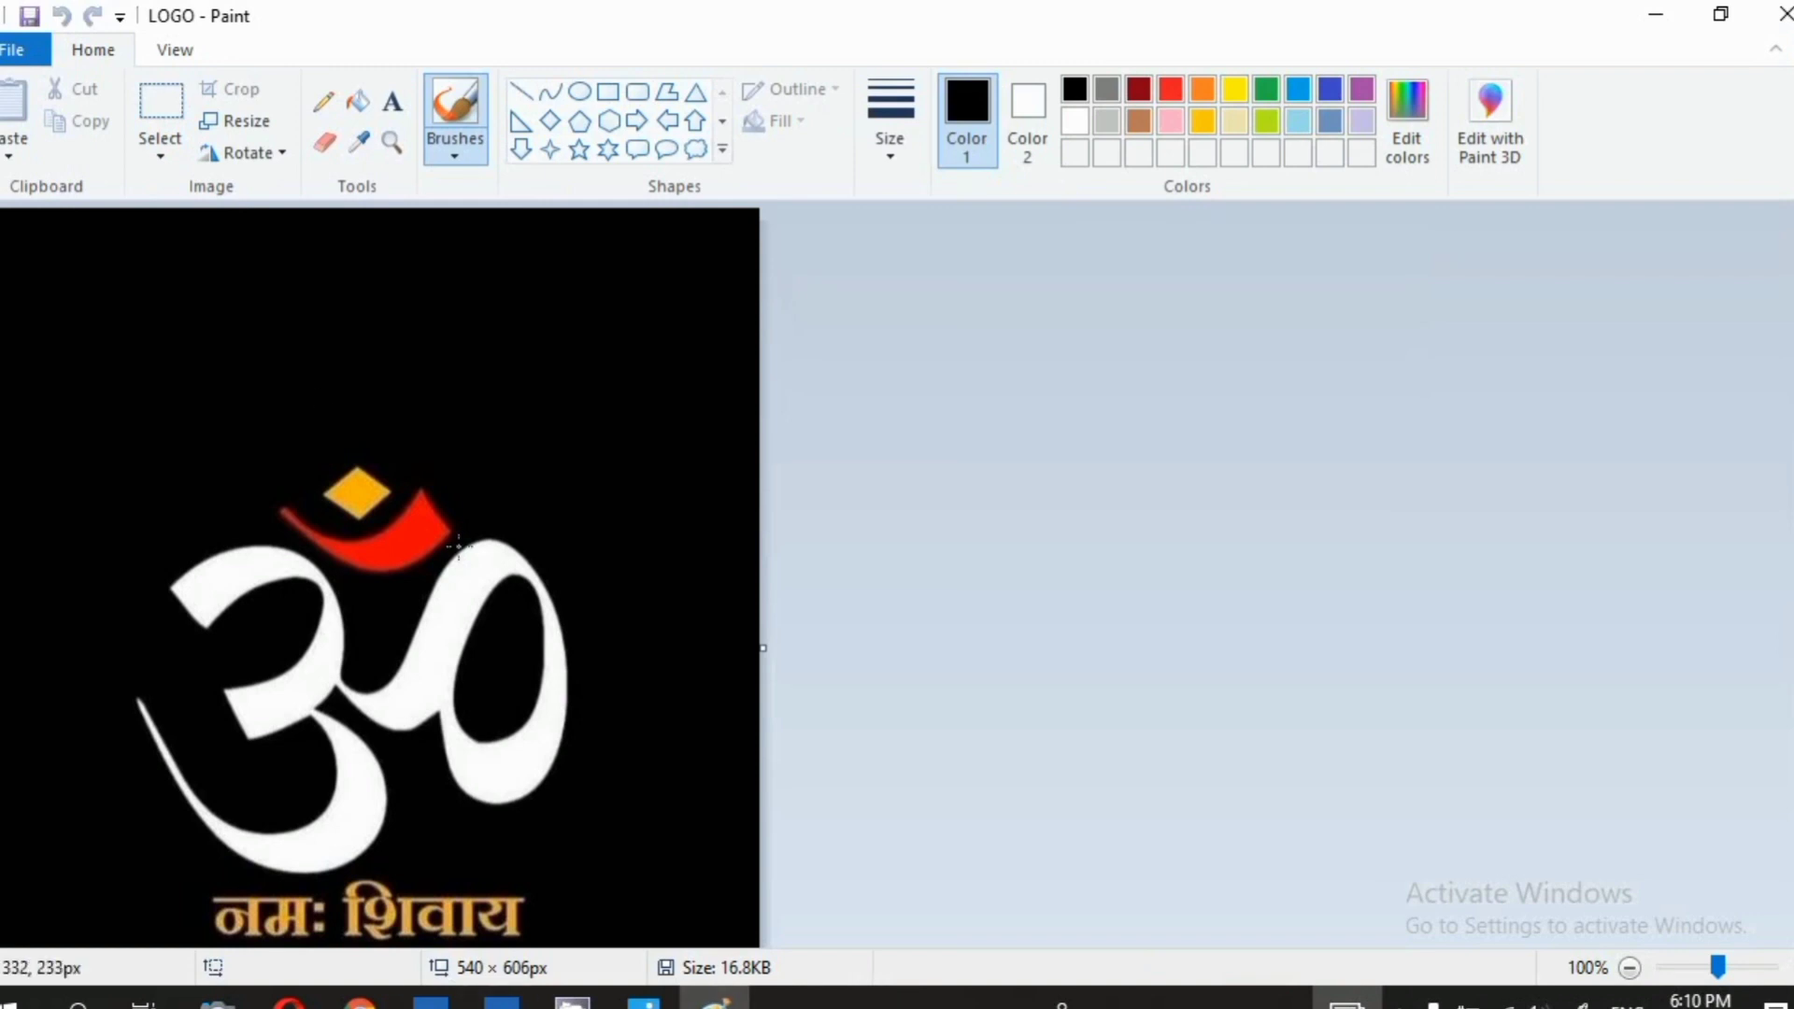
# Start resizing the image in pixels, checking the recommended logo size in TallyPrime's company details
pyautogui.click(223, 121)
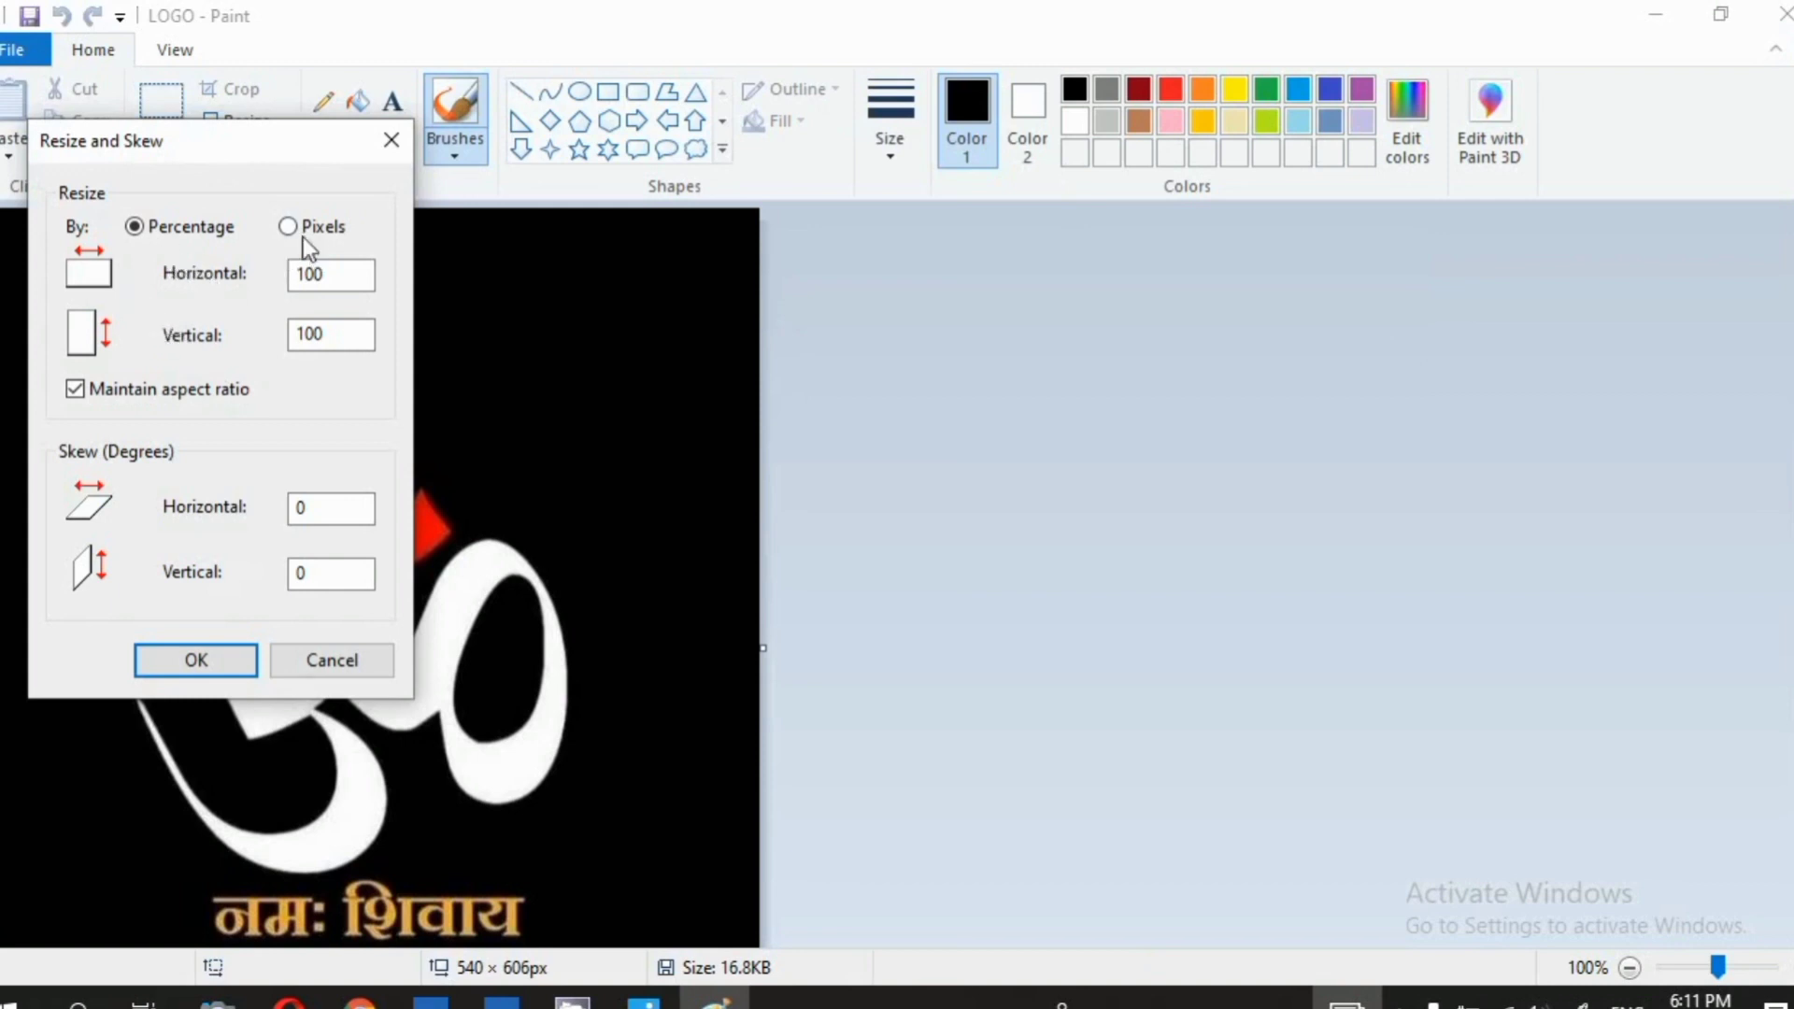
pyautogui.click(502, 1002)
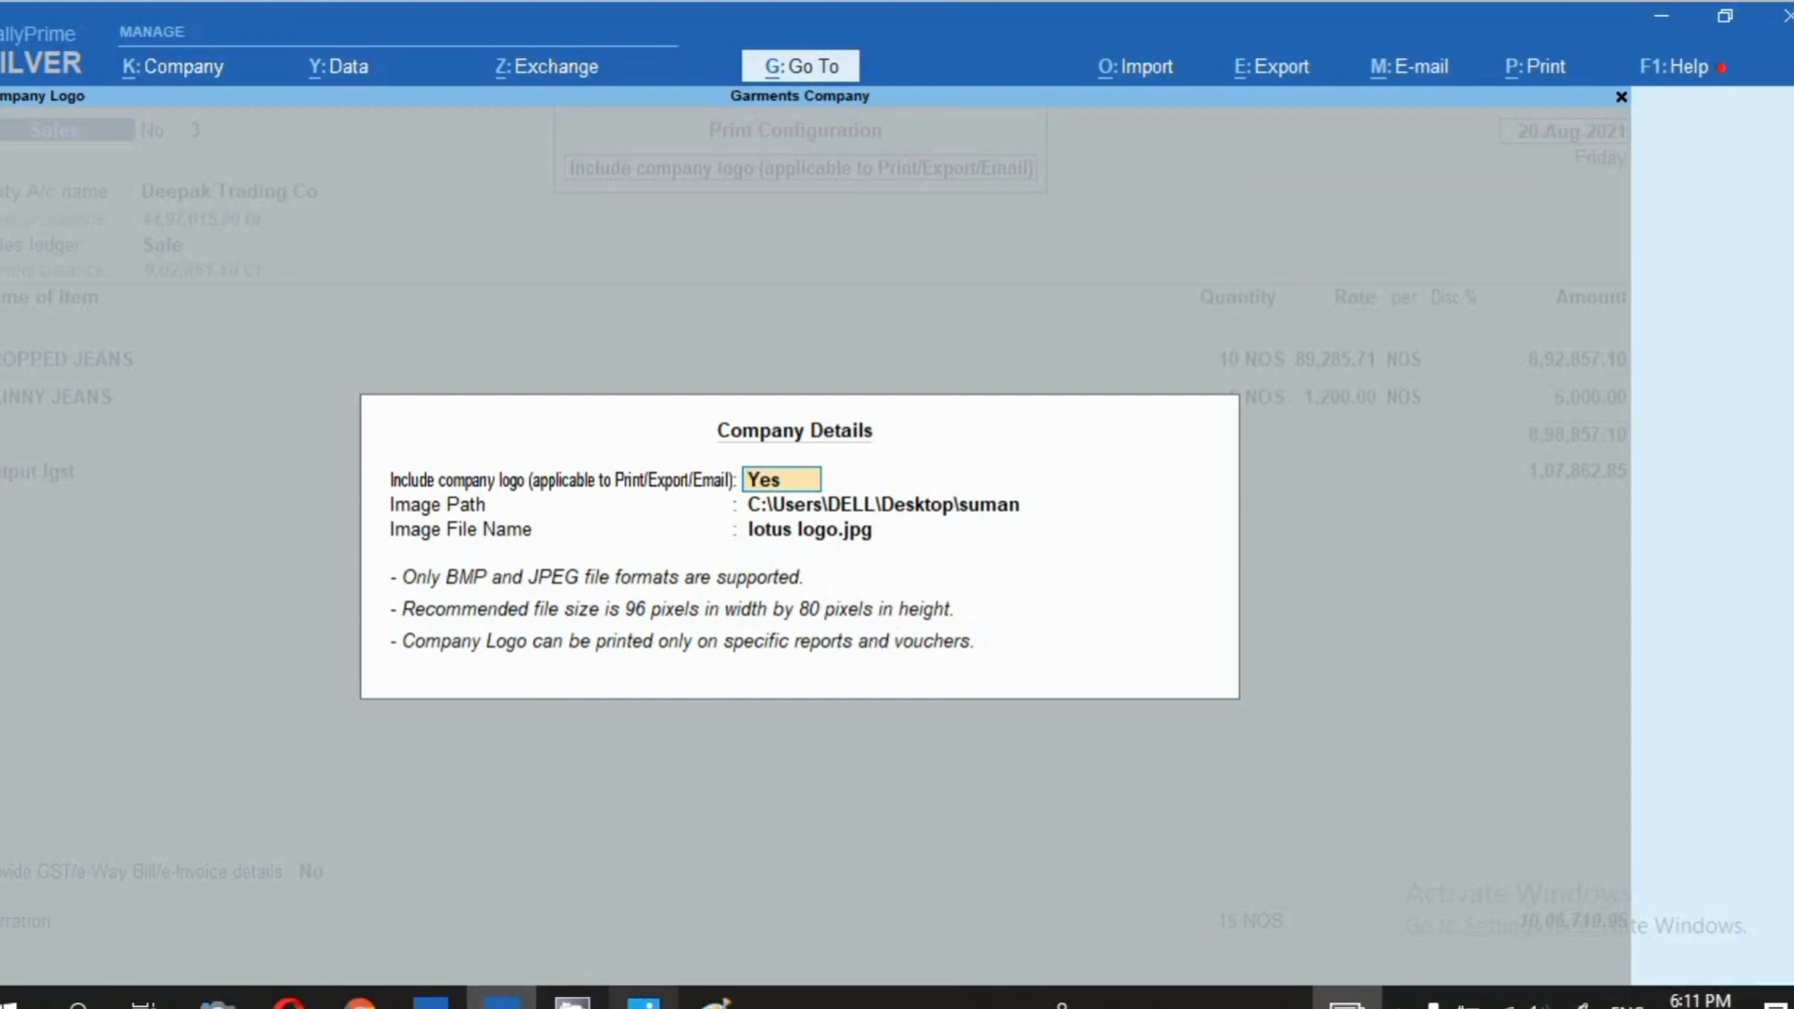
pyautogui.click(716, 998)
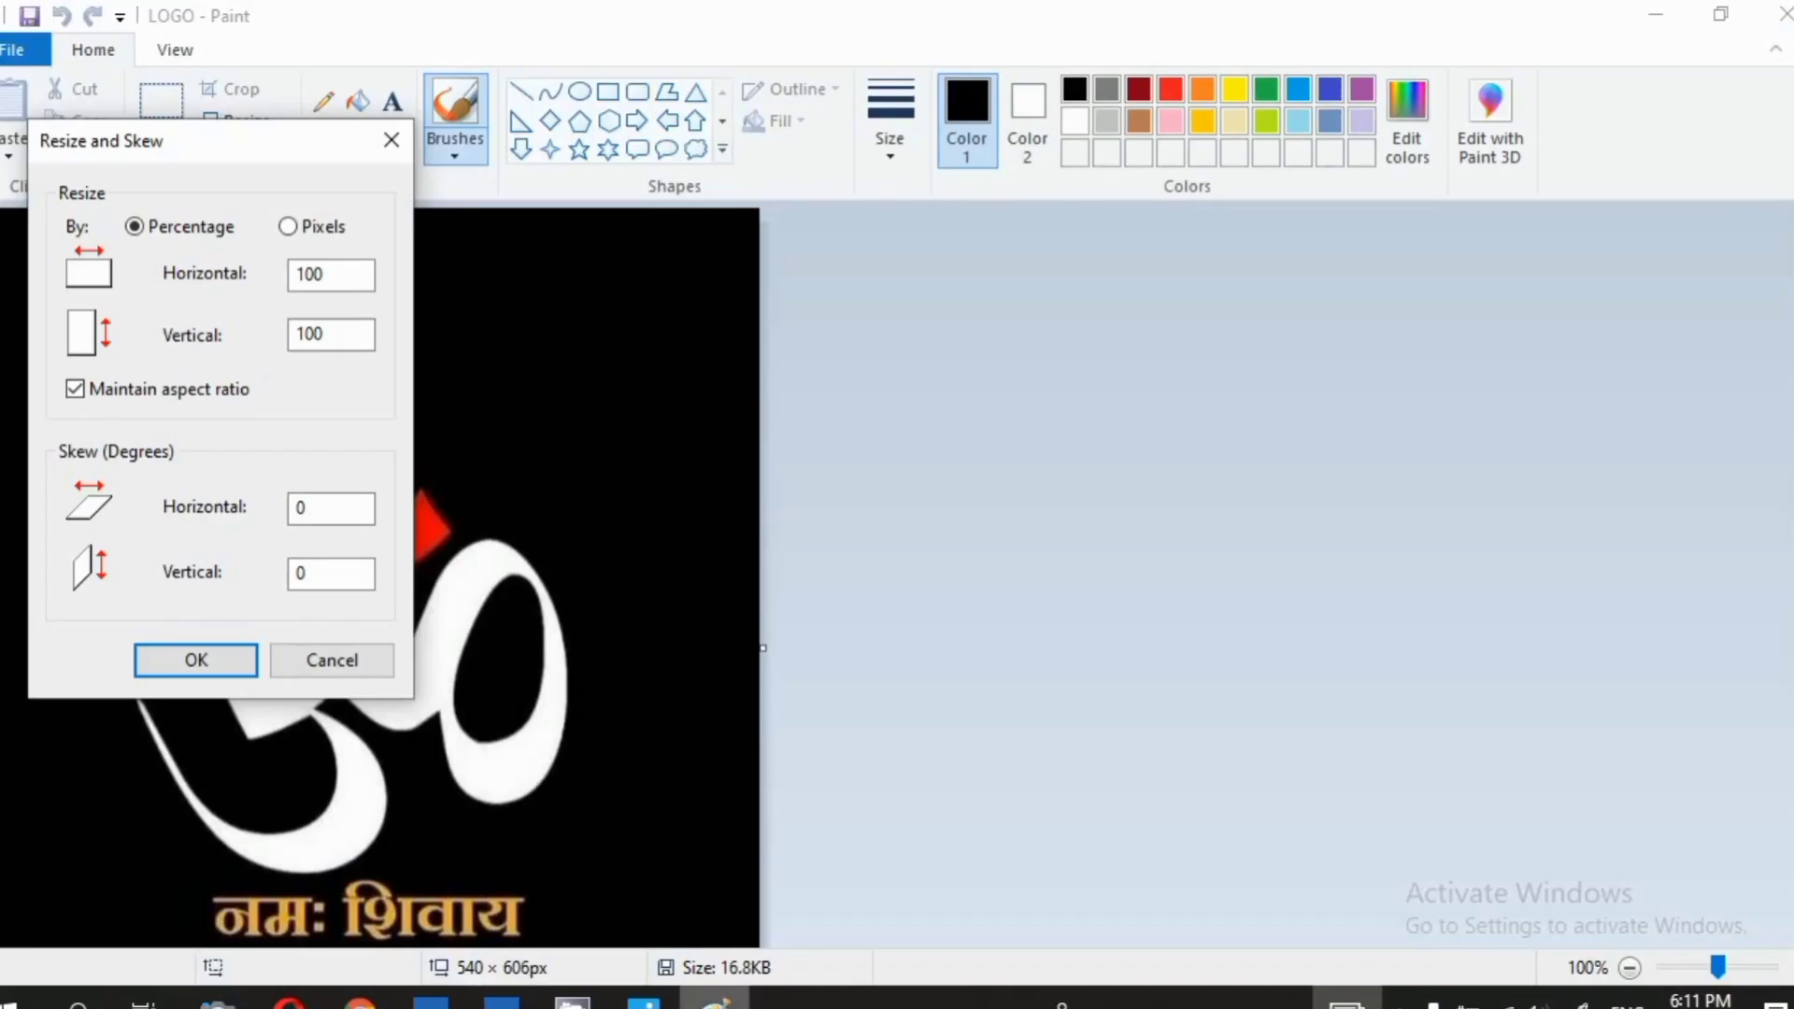
pyautogui.click(290, 228)
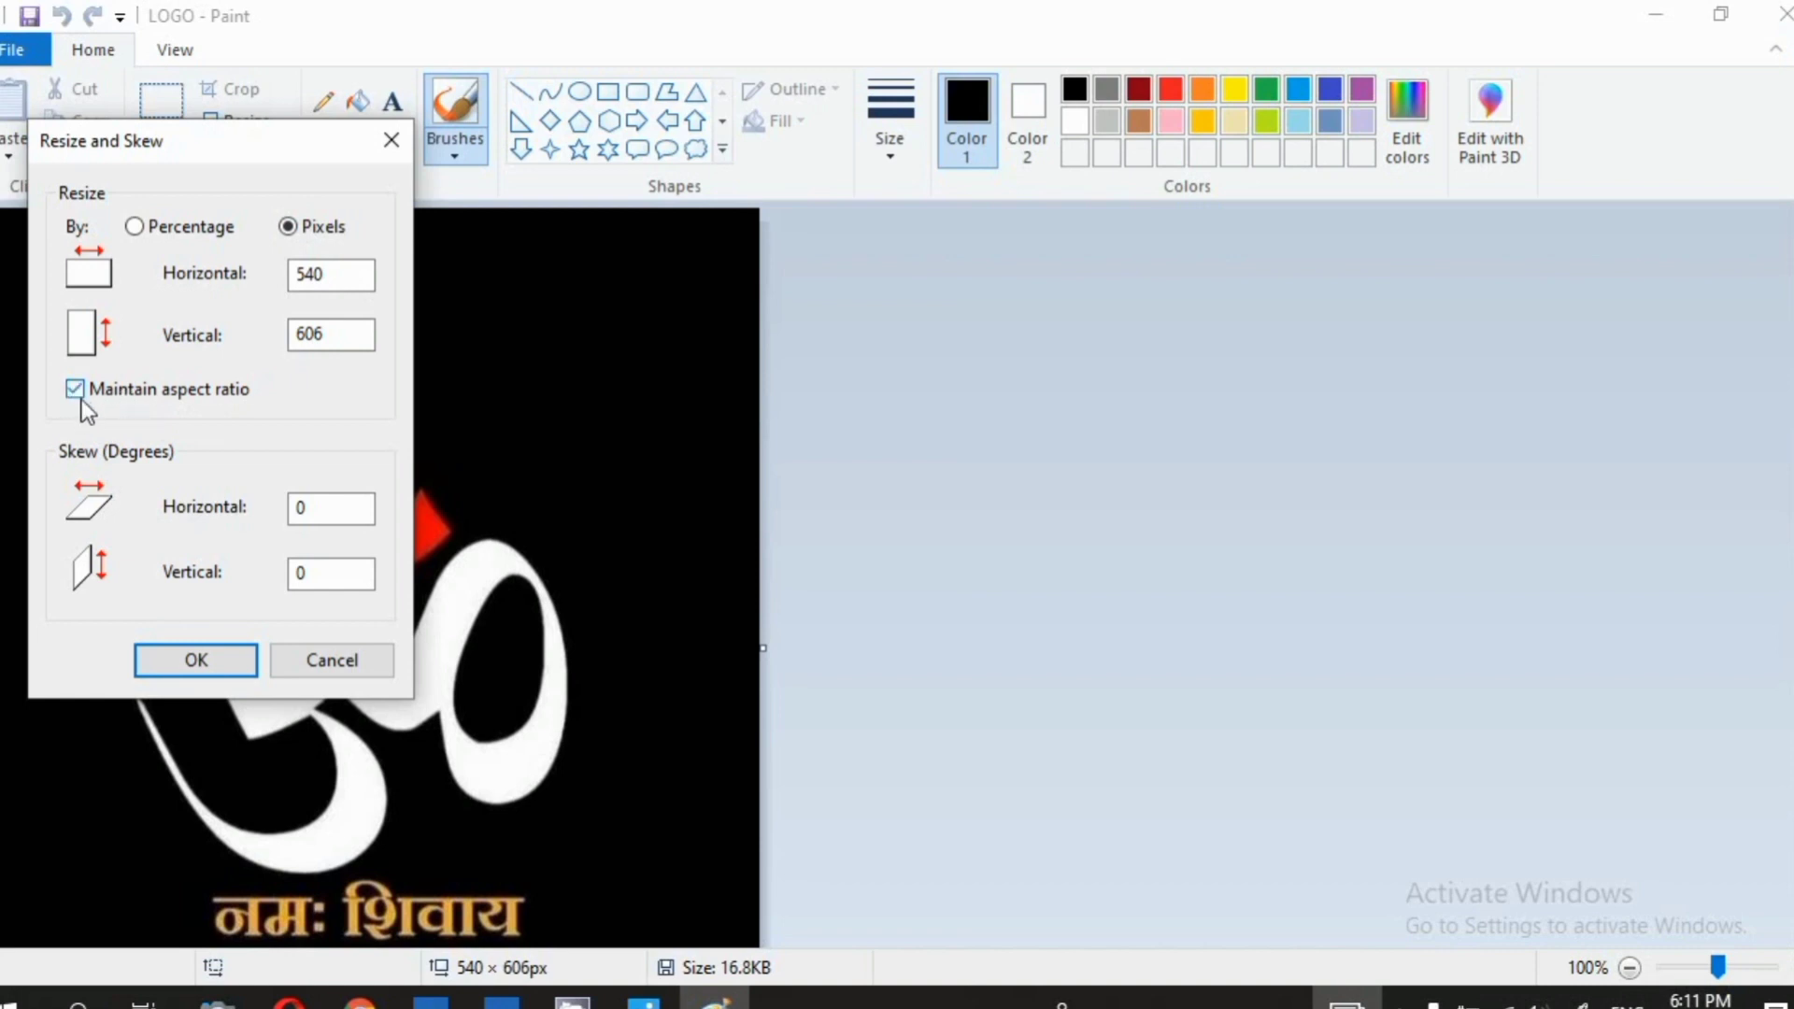
# Turn off the aspect ratio lock and set the horizontal size to 96 pixels, rechecking the recommended size in TallyPrime
pyautogui.moveTo(347, 274); pyautogui.dragTo(295, 277)
pyautogui.hotkey('alt', 'm')
pyautogui.click(340, 271)
pyautogui.press('BackSpace')
pyautogui.press('BackSpace')
pyautogui.press('BackSpace')
pyautogui.click(503, 1003)
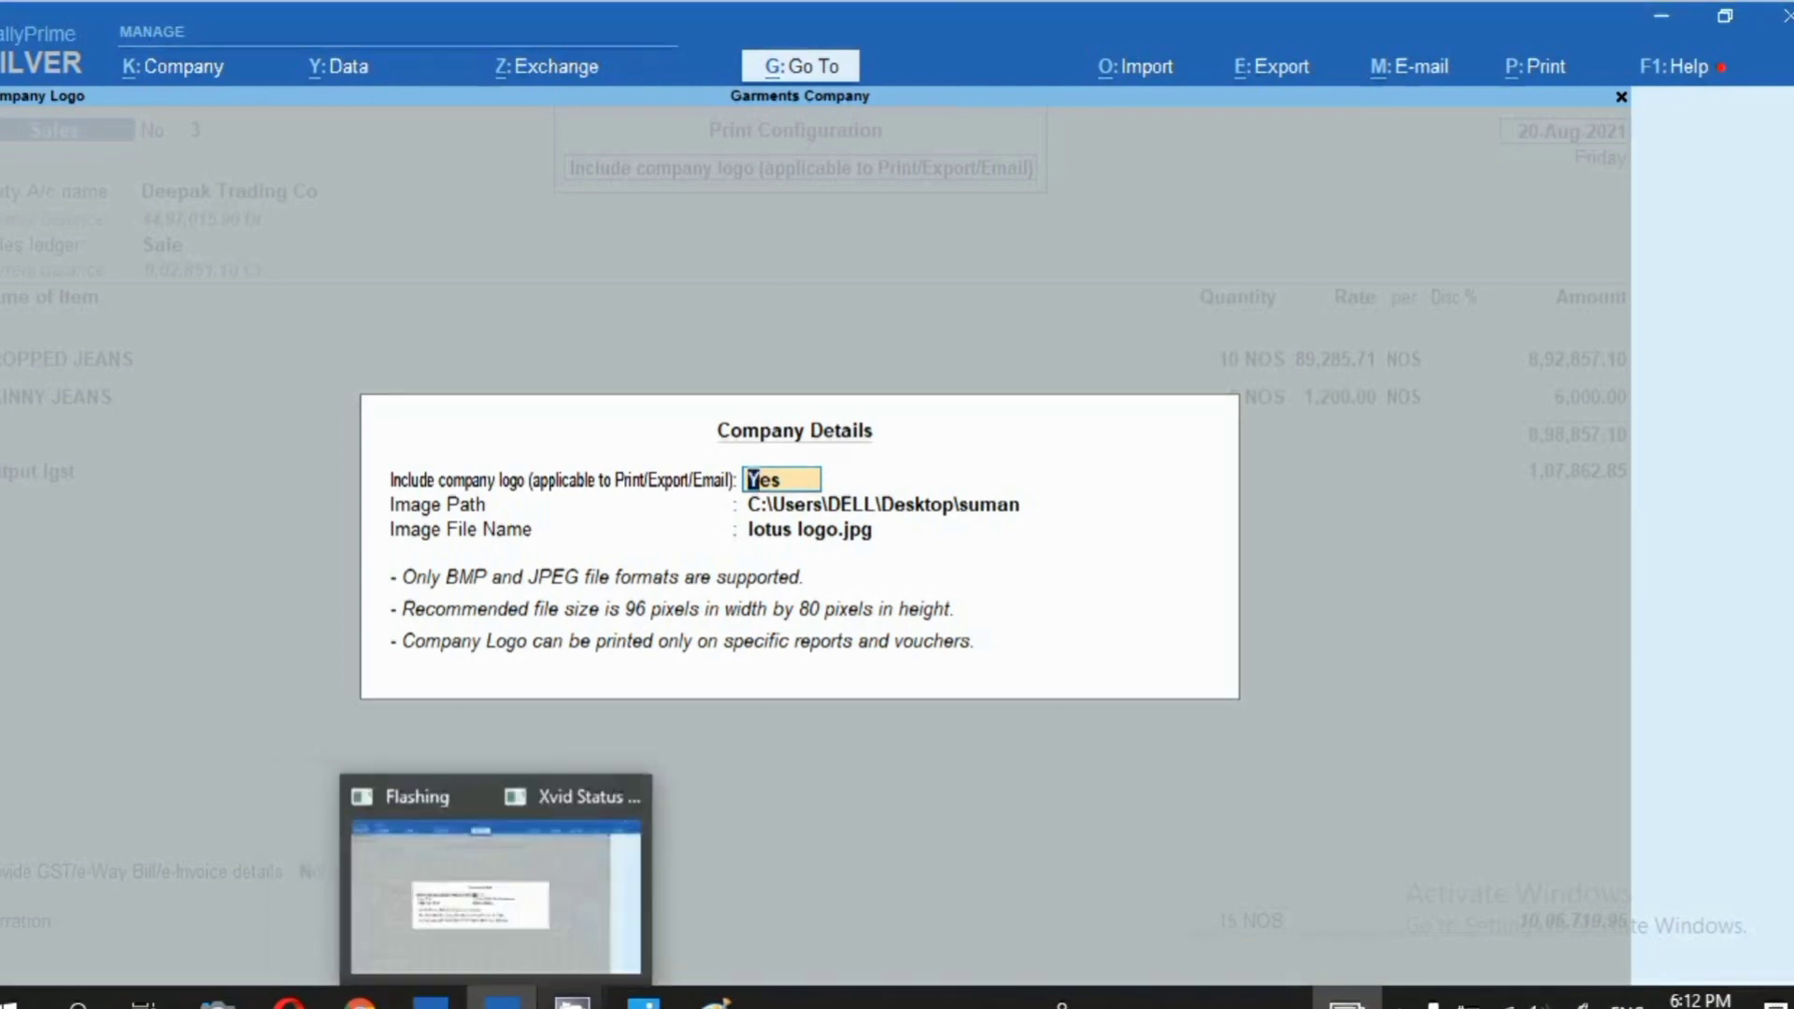
pyautogui.click(716, 1004)
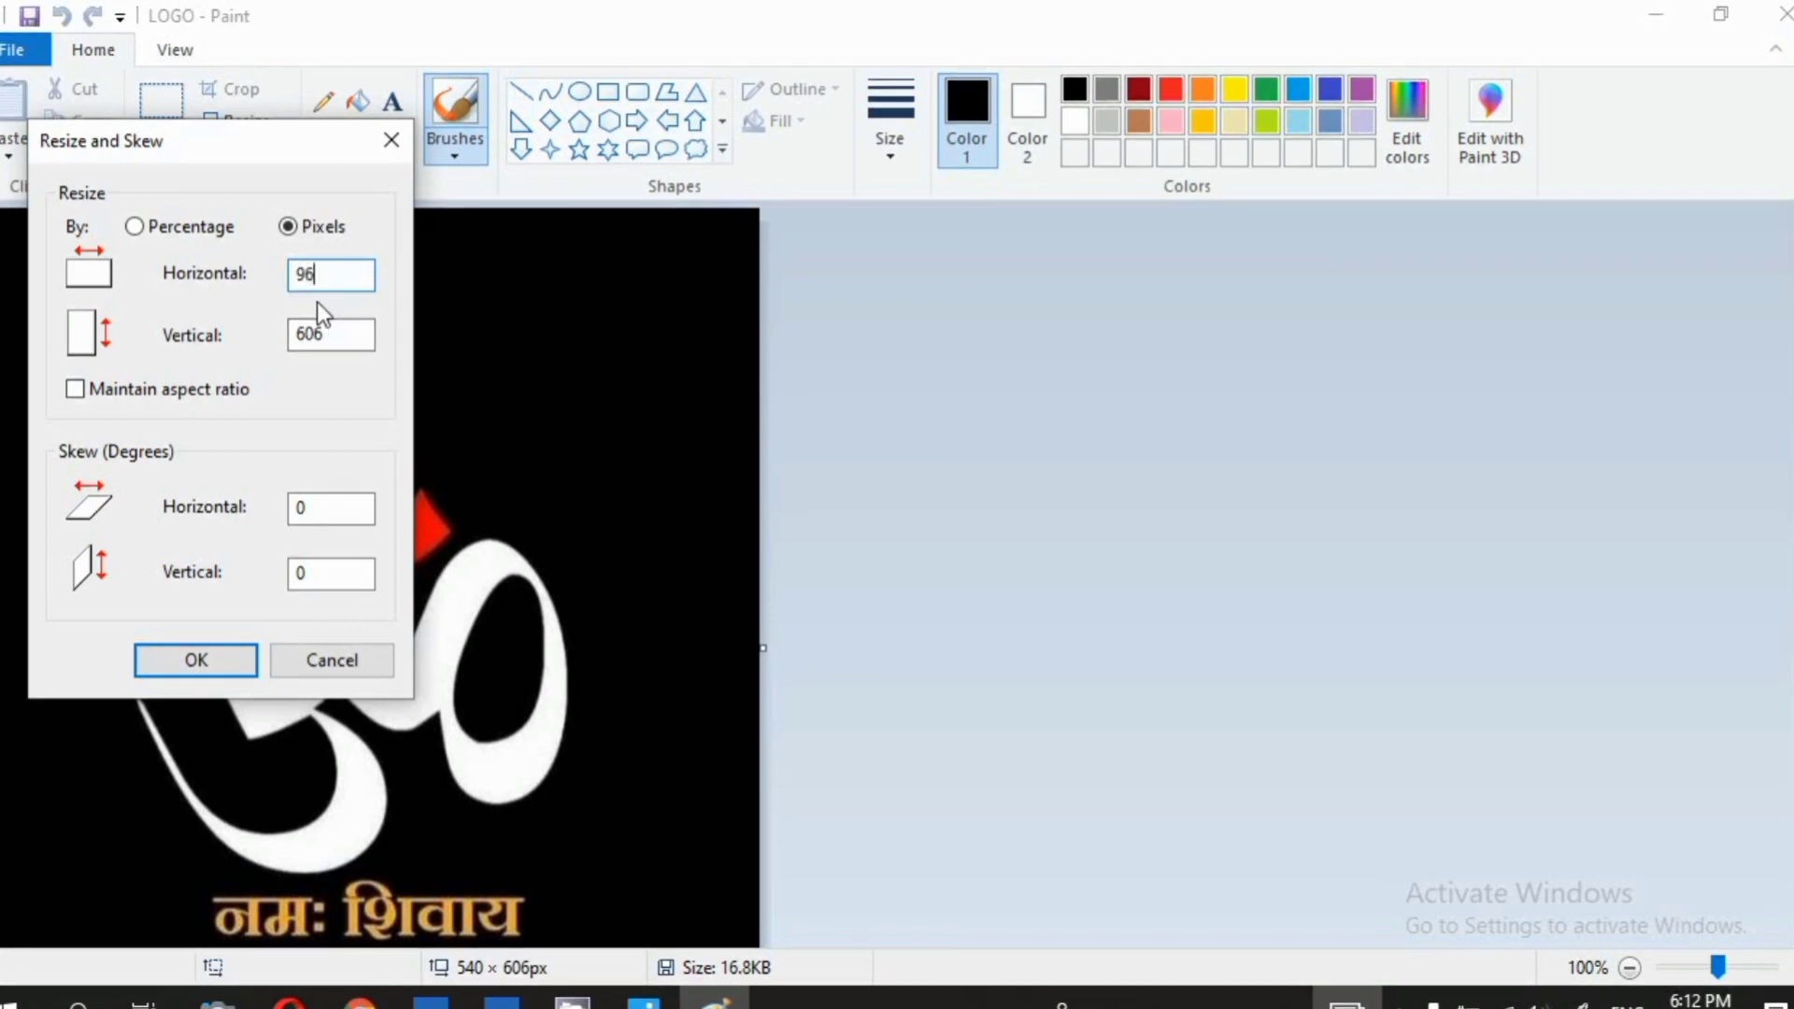
# Set the vertical size to 80 pixels and apply the resize
pyautogui.click(327, 336)
pyautogui.press('BackSpace')
pyautogui.press('BackSpace')
pyautogui.press('BackSpace')
pyautogui.write('80')
pyautogui.click(208, 667)
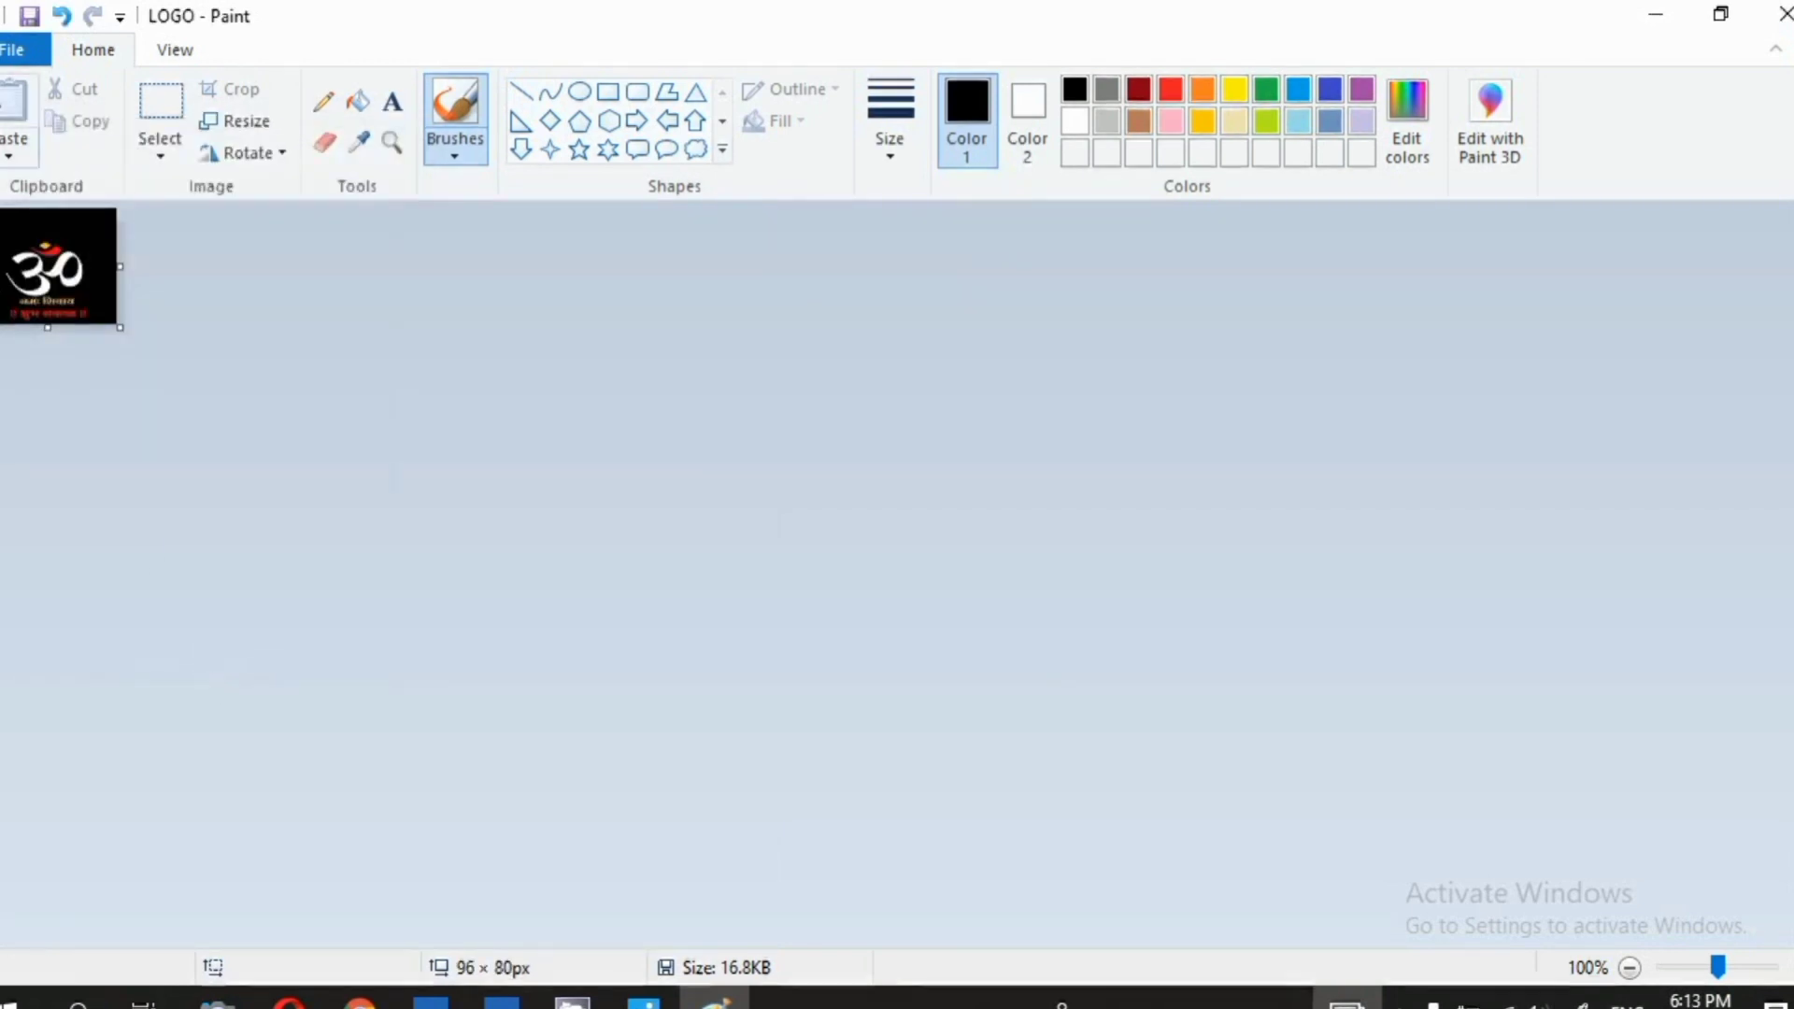
# Save the resized image to the Desktop as a JPEG named OM LOGO
pyautogui.click(11, 60)
pyautogui.click(60, 273)
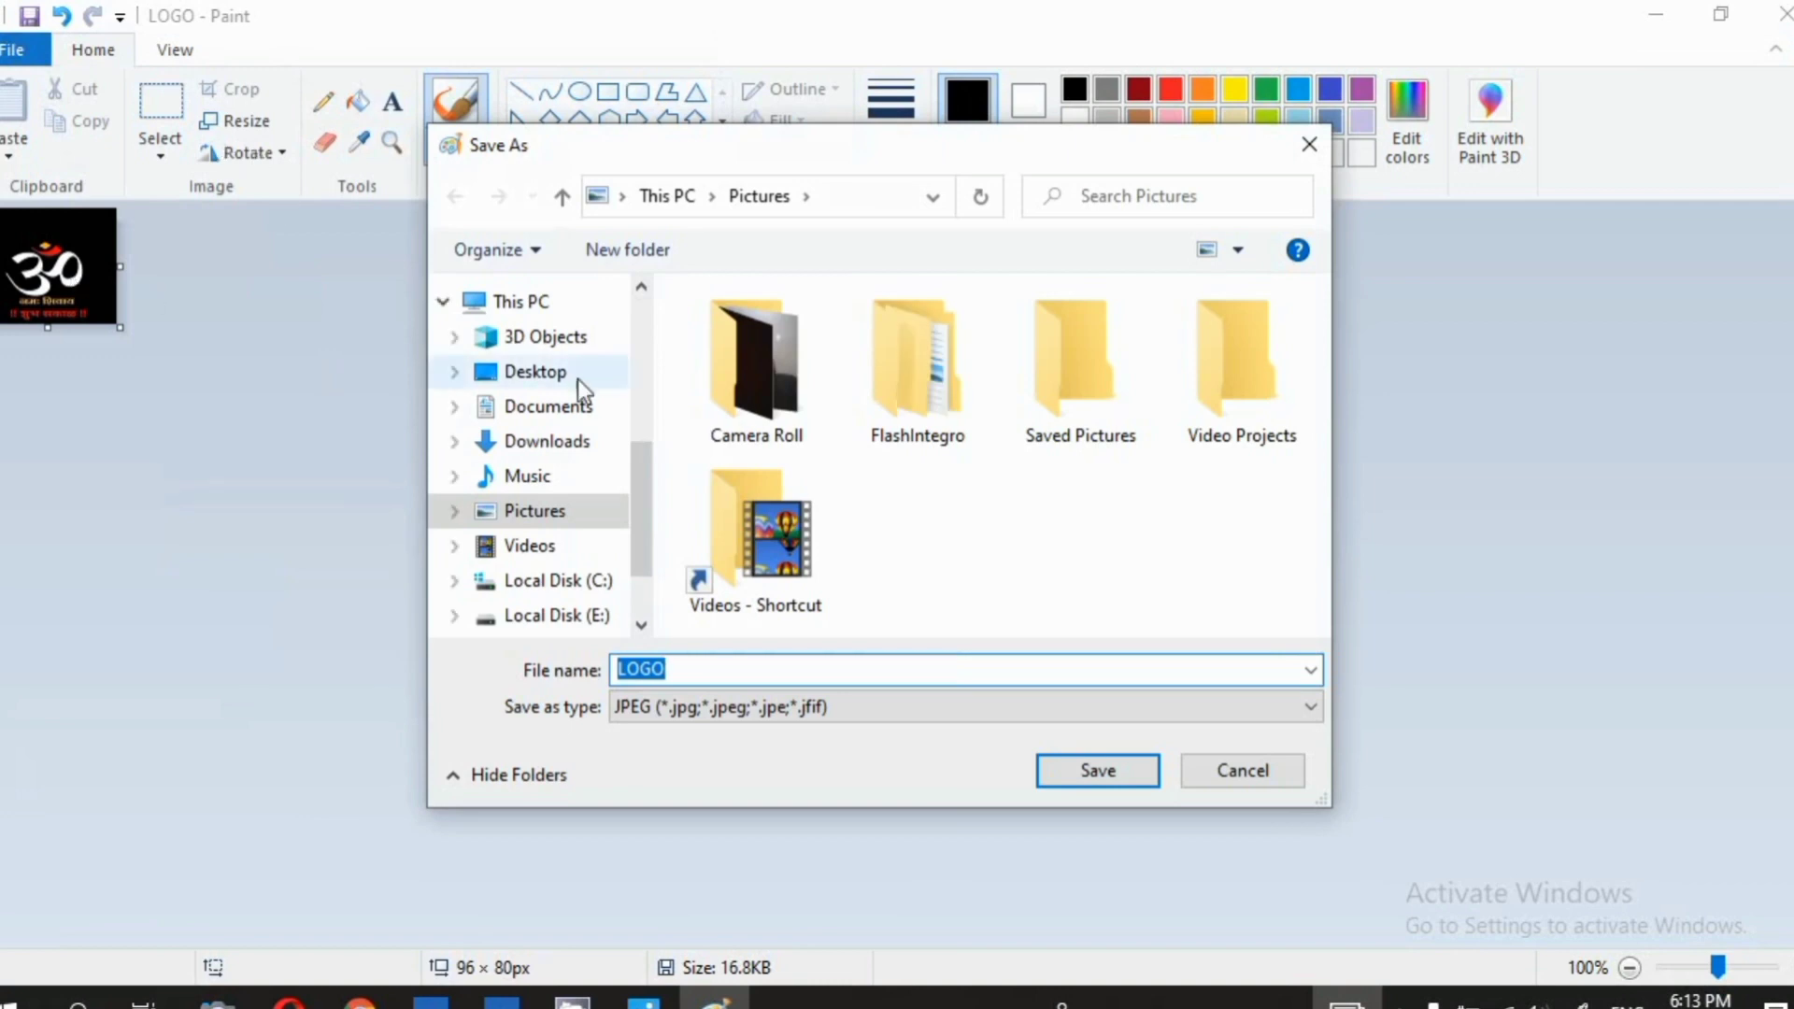
pyautogui.click(574, 365)
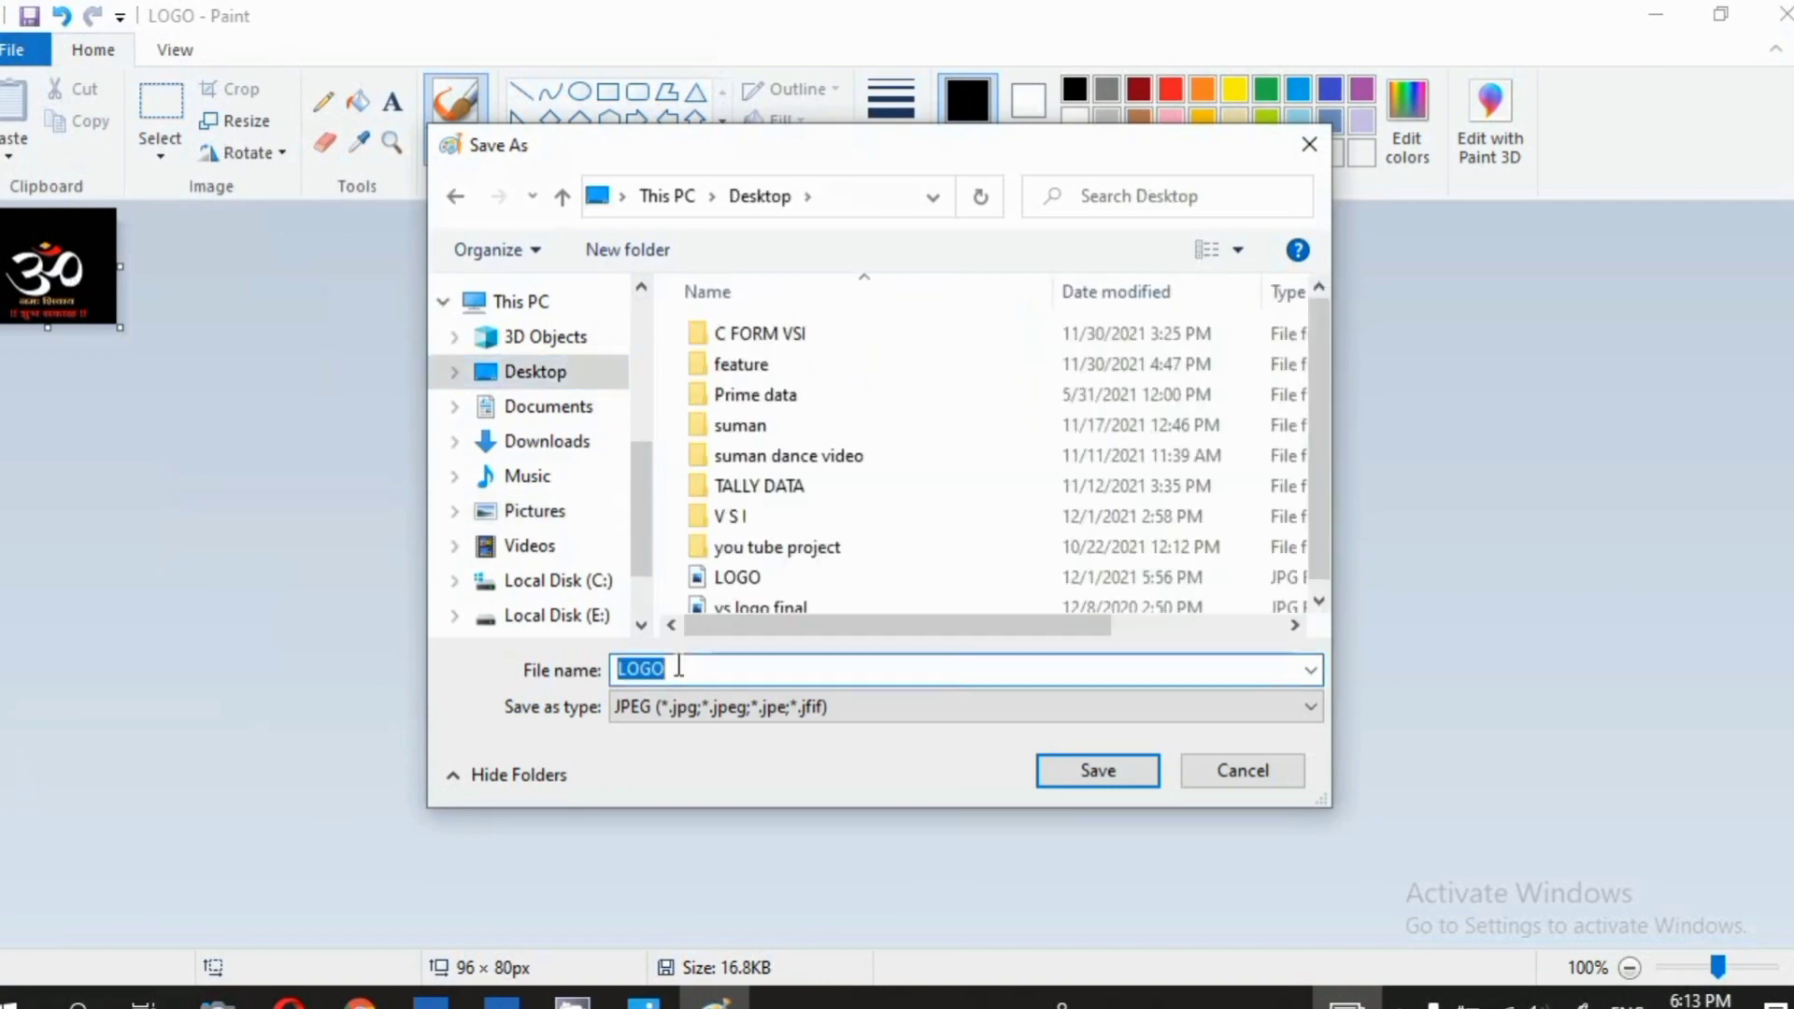
pyautogui.write('OM LOGO')
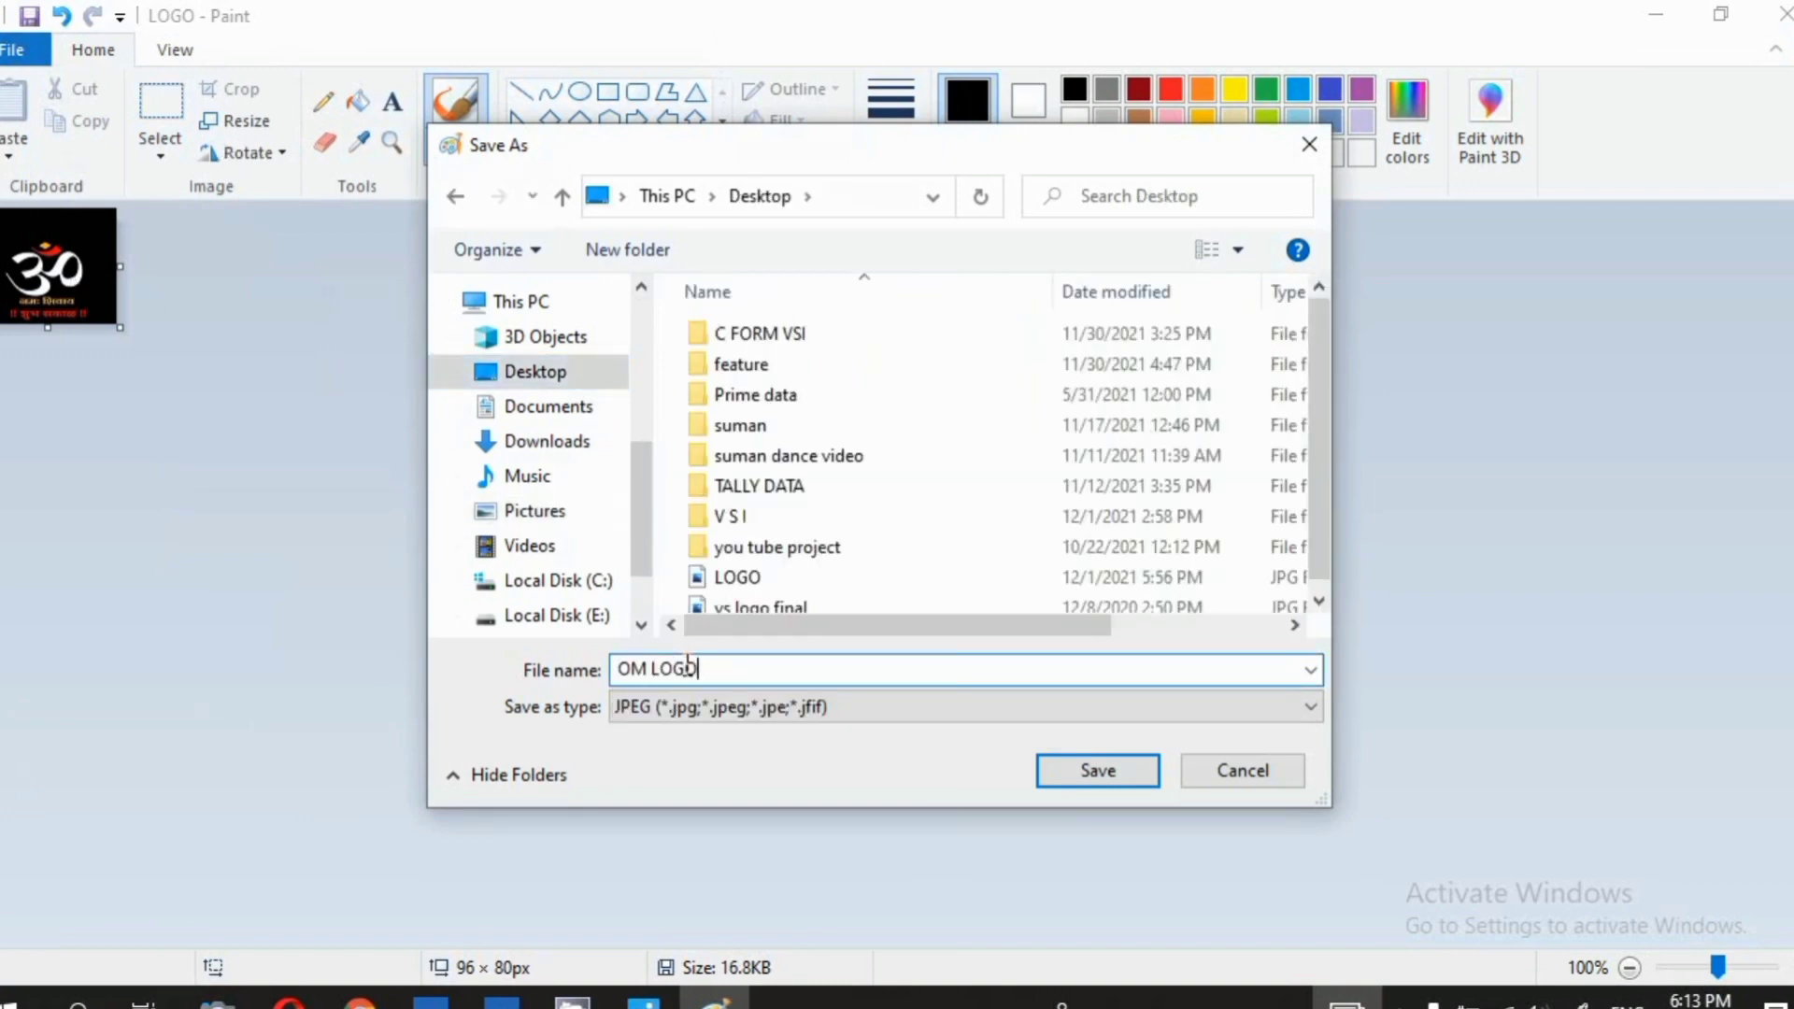
pyautogui.click(1095, 782)
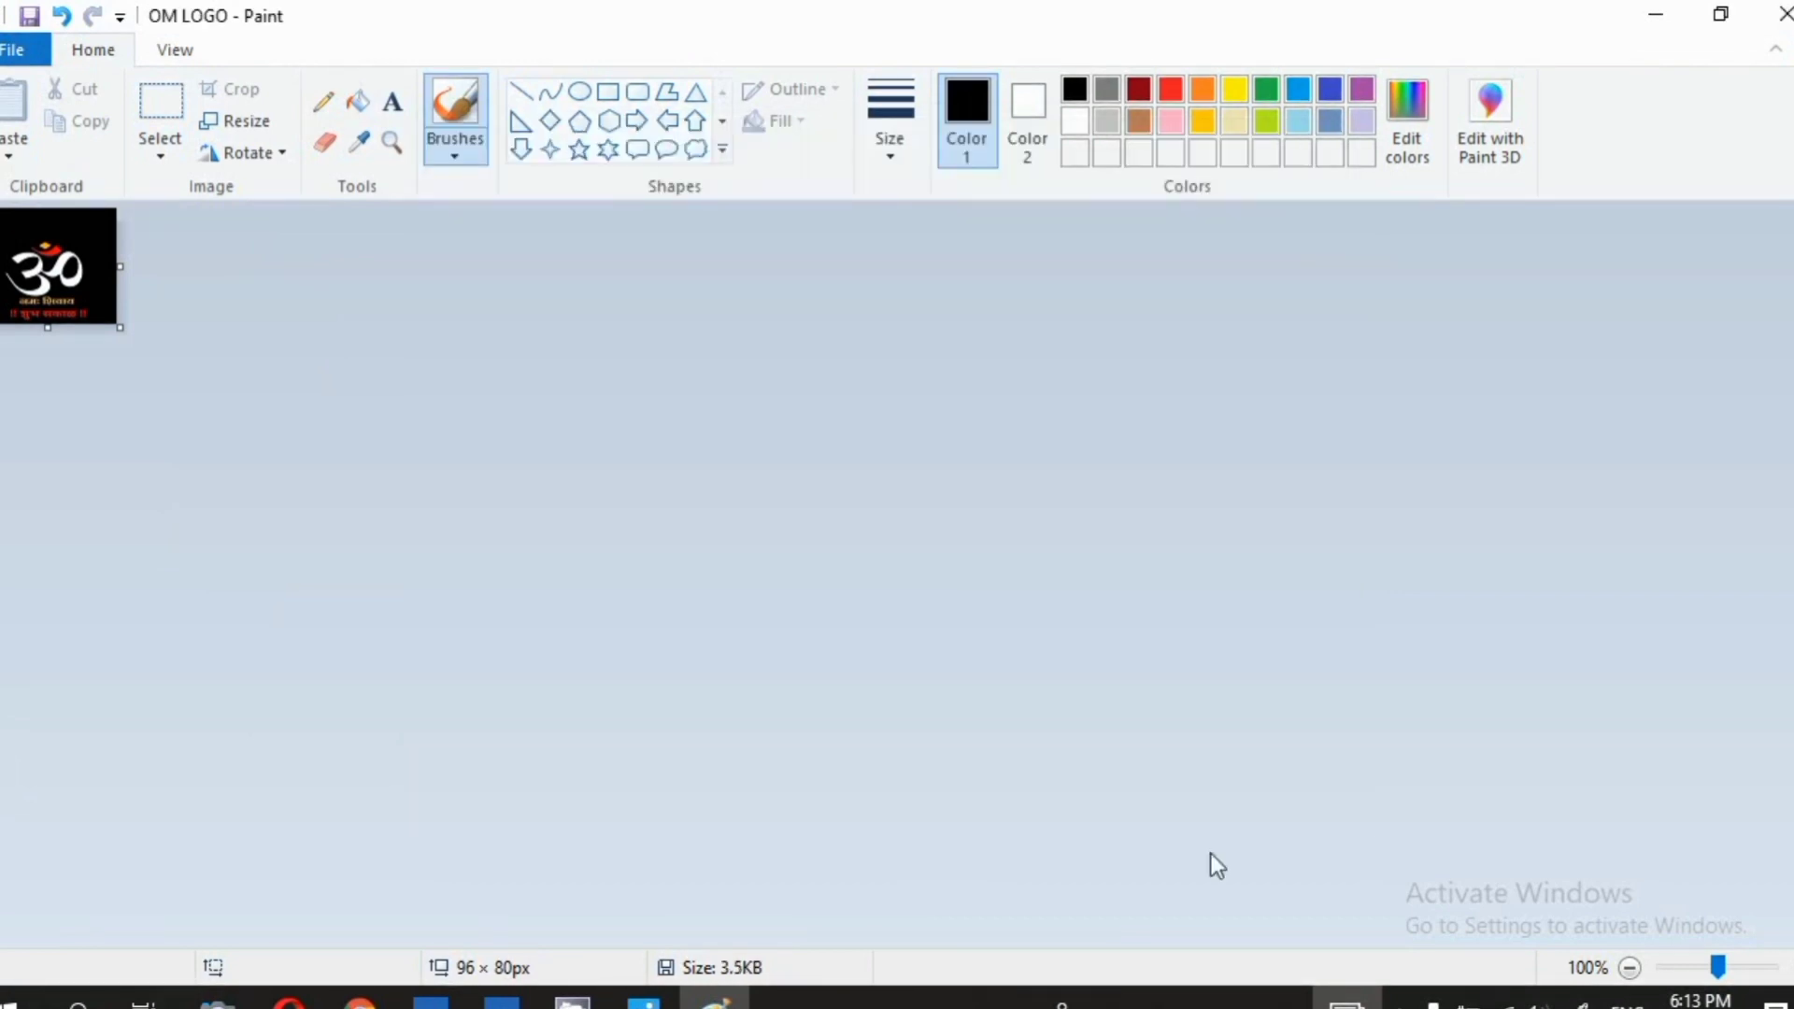
# Close Paint and Photos and minimize TallyPrime to return to the desktop
pyautogui.click(1784, 13)
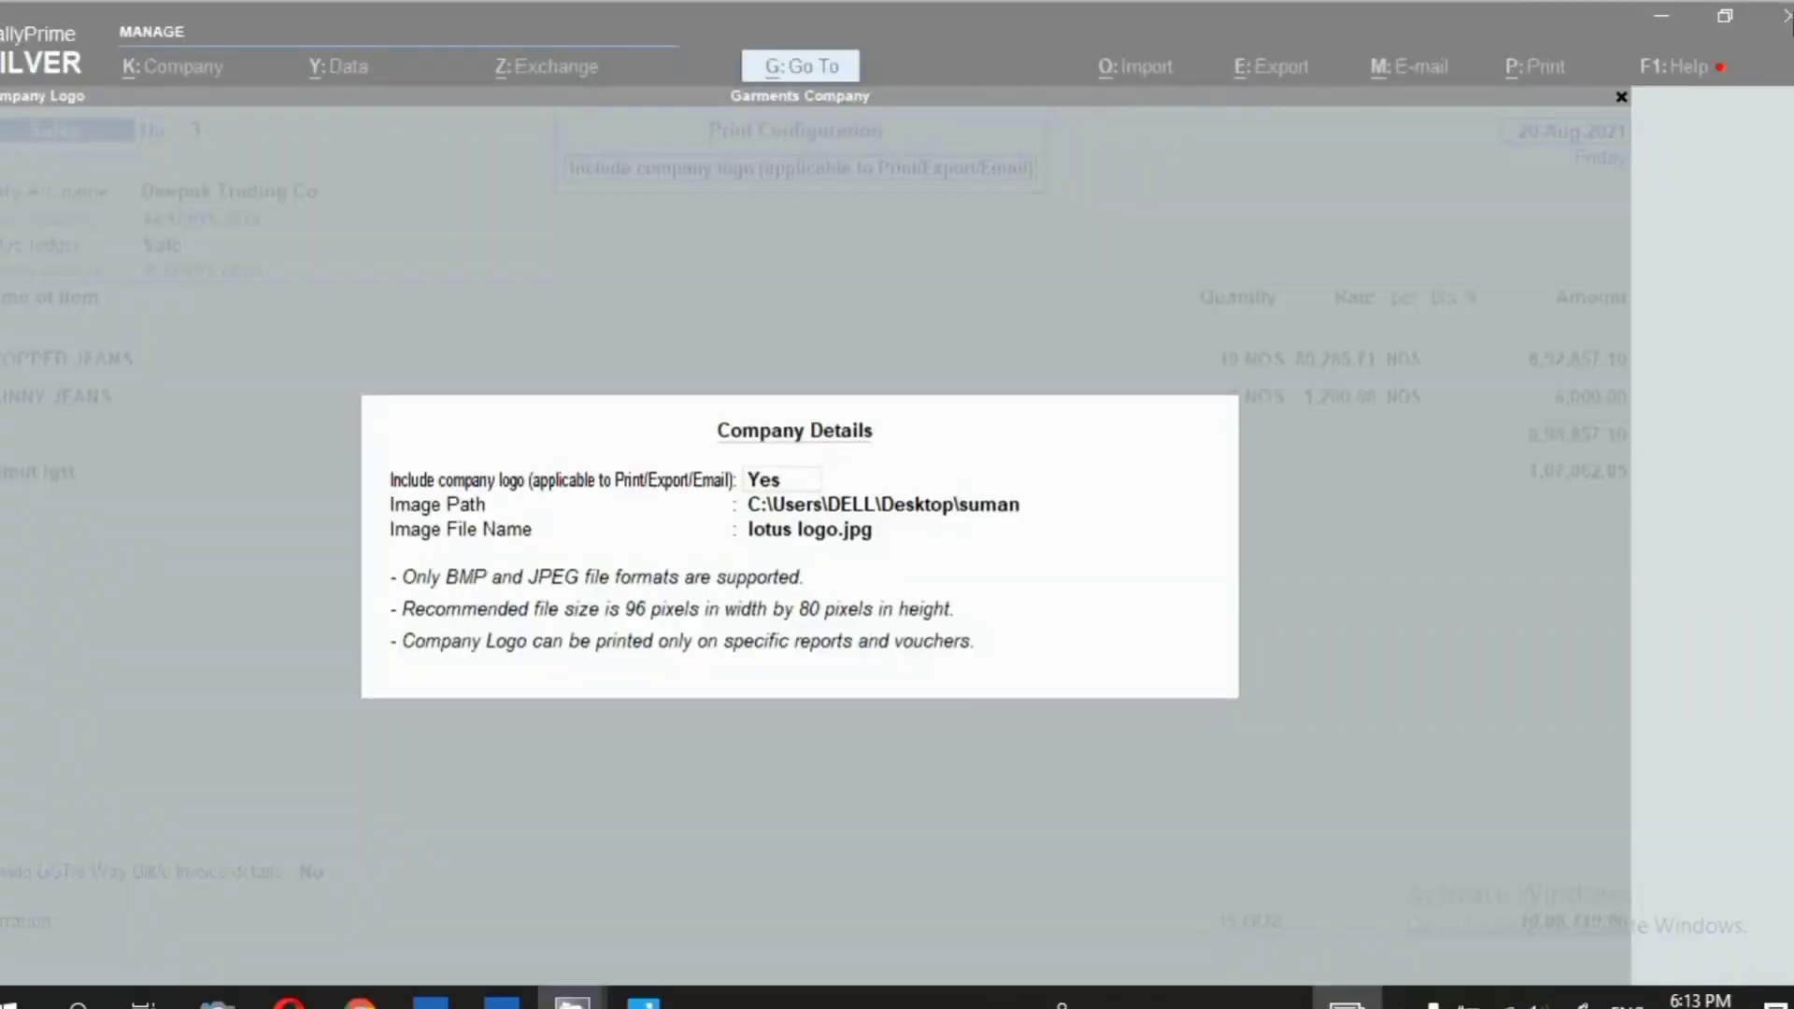
pyautogui.click(1673, 17)
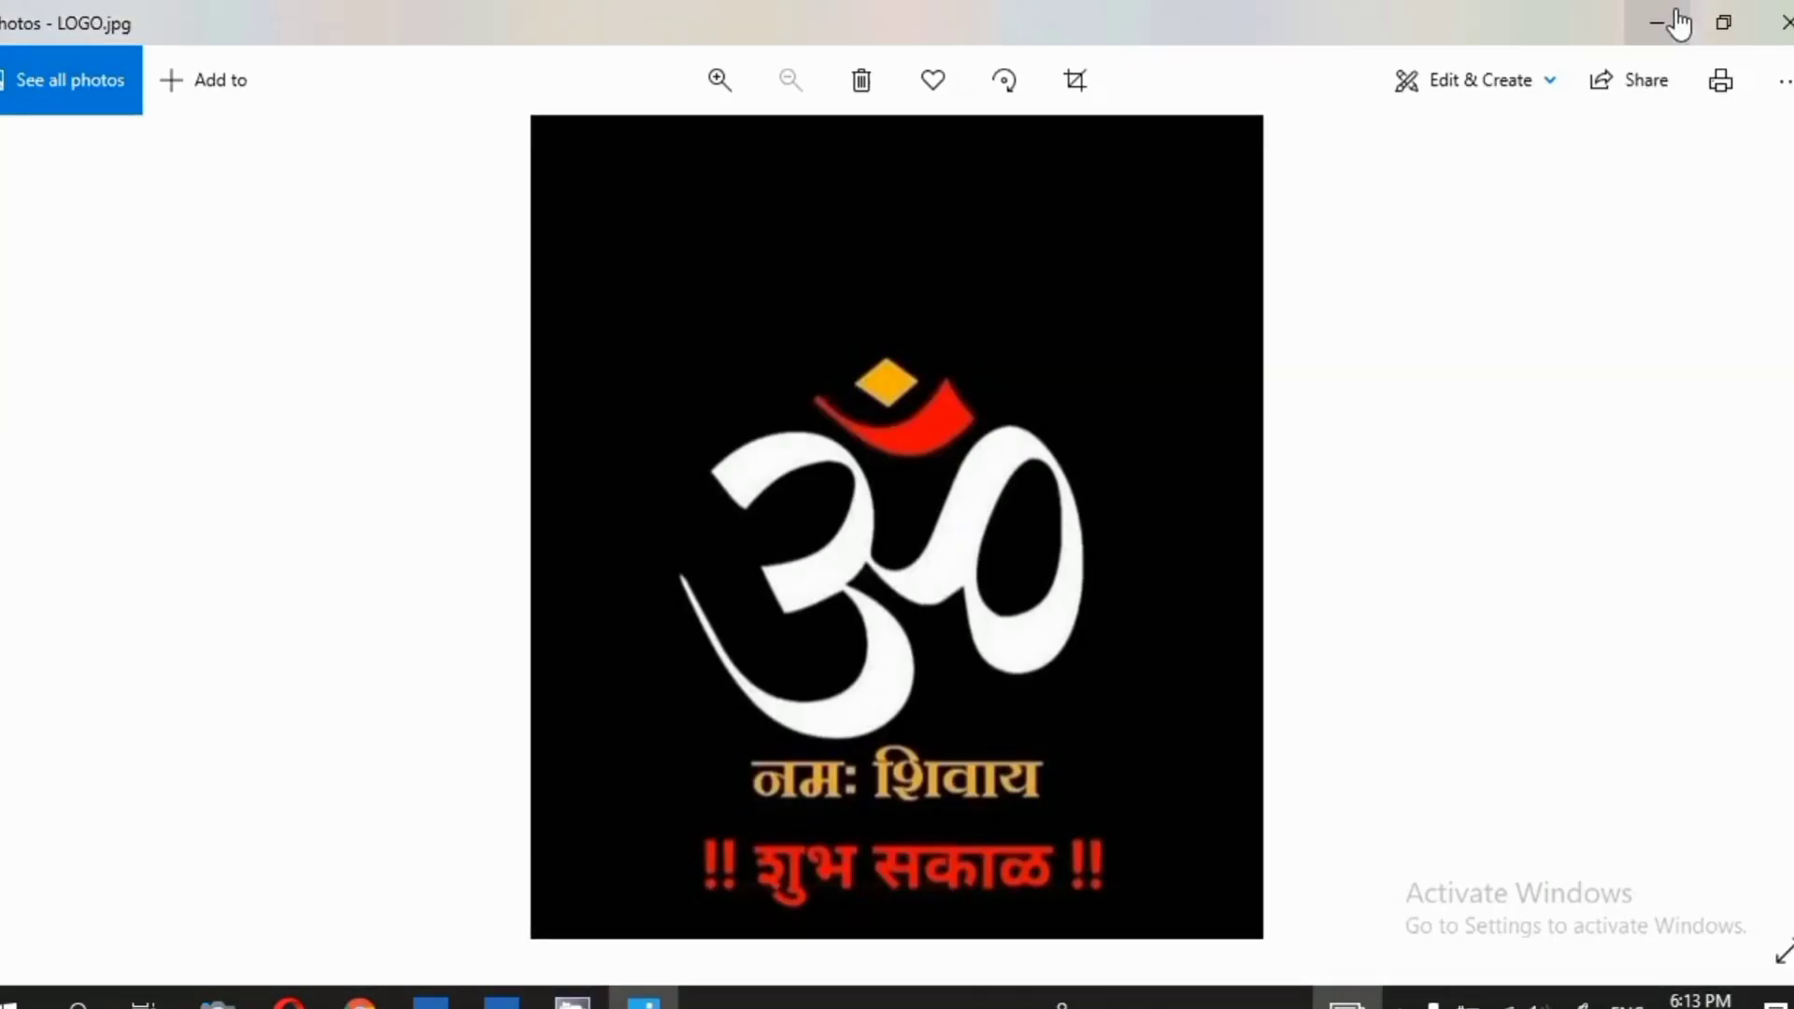
pyautogui.click(1785, 35)
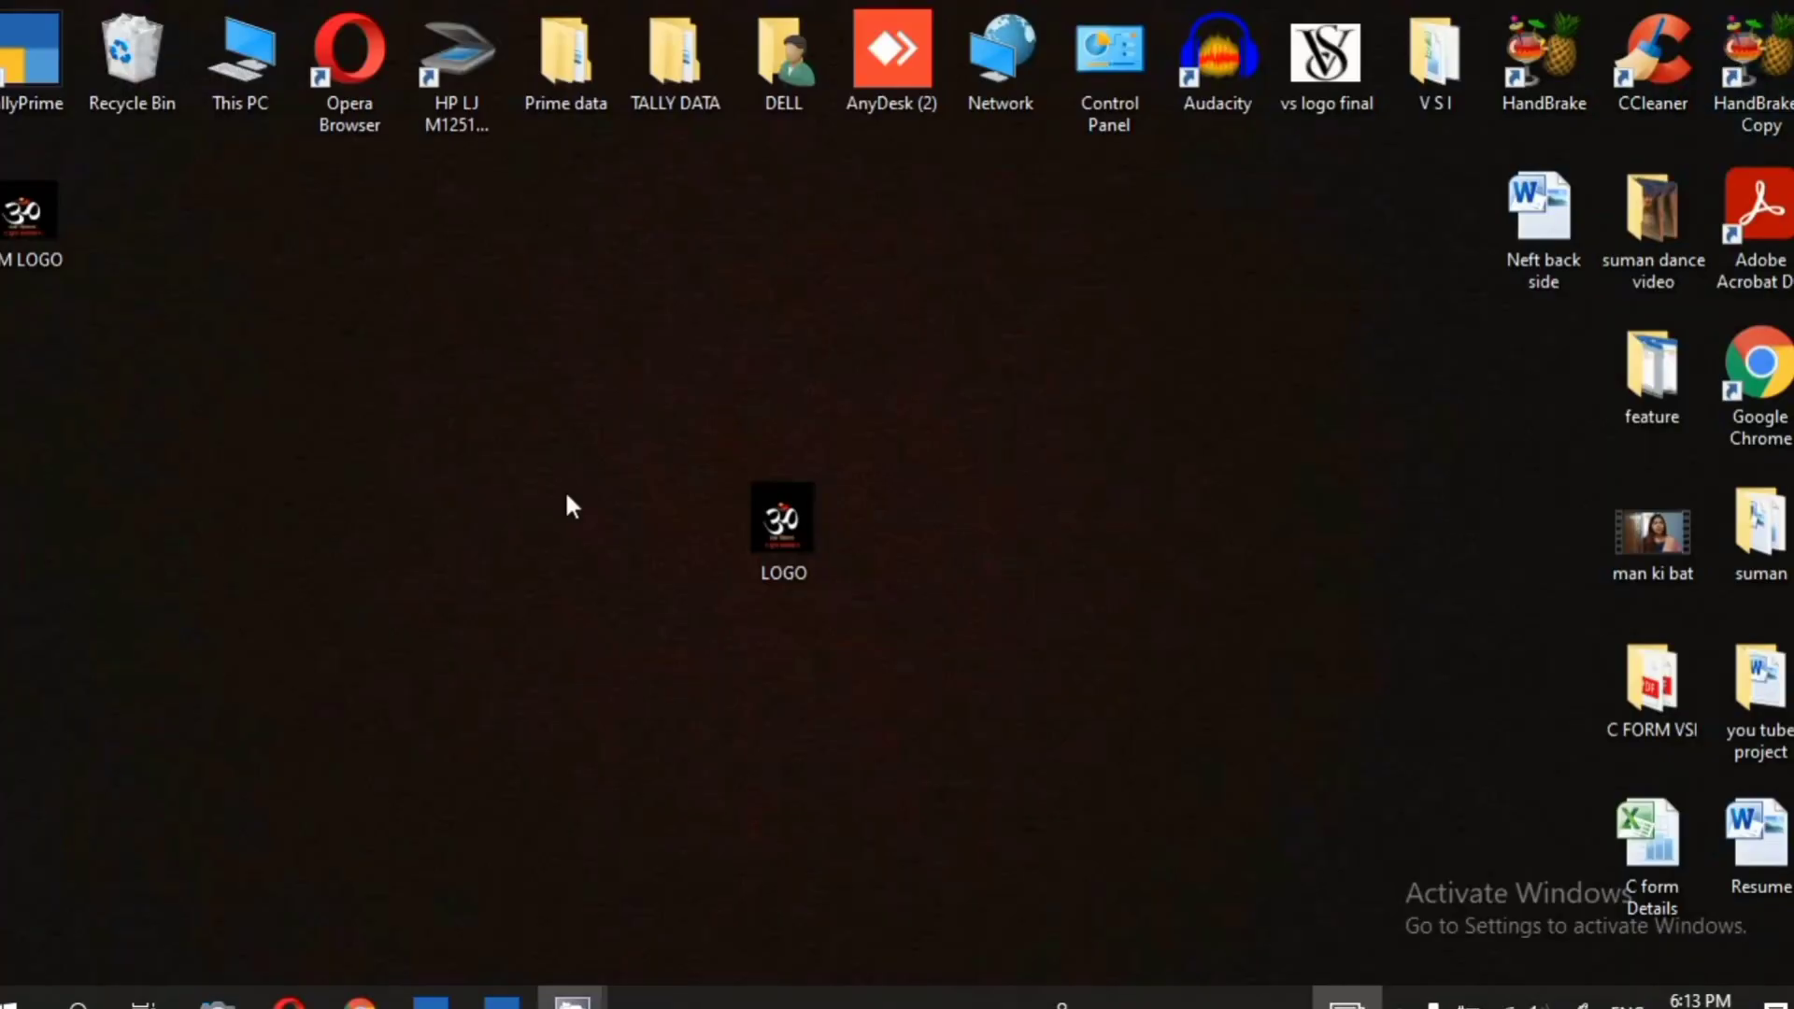
# Move the OM LOGO image to a free spot on the desktop and copy its full file path from its properties
pyautogui.moveTo(28, 217); pyautogui.dragTo(75, 374)
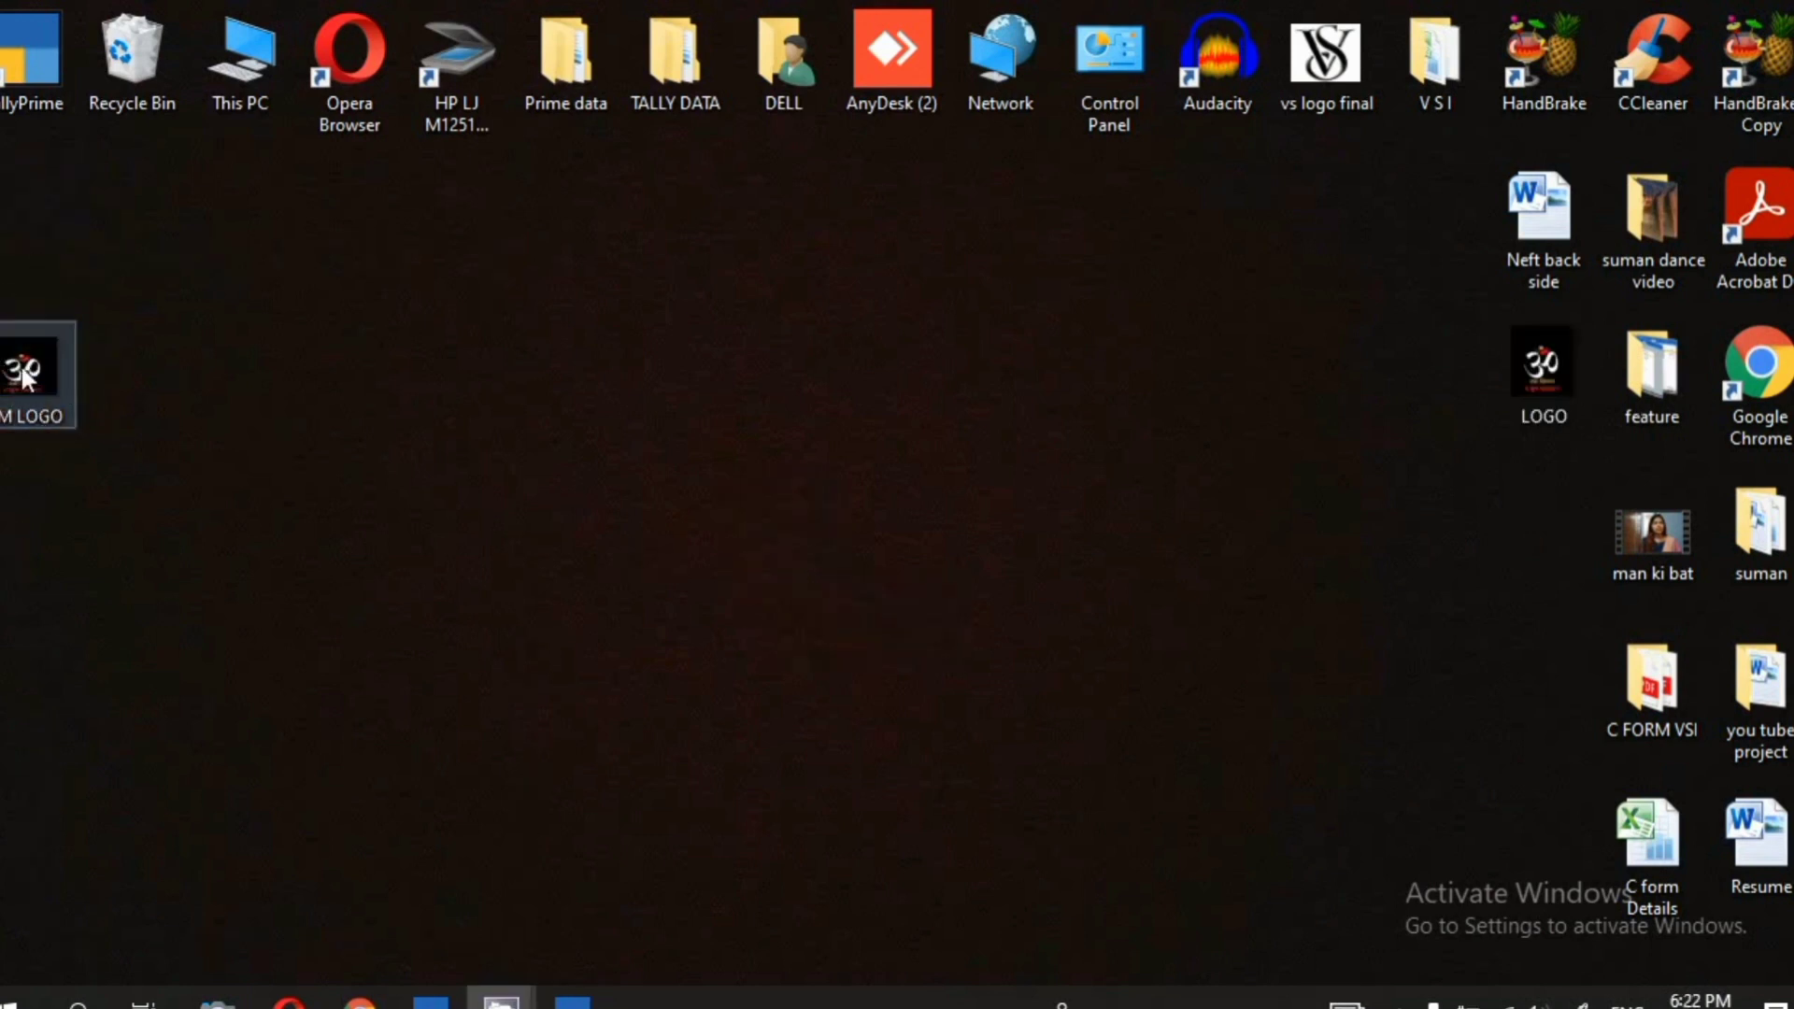
pyautogui.rightClick(26, 376)
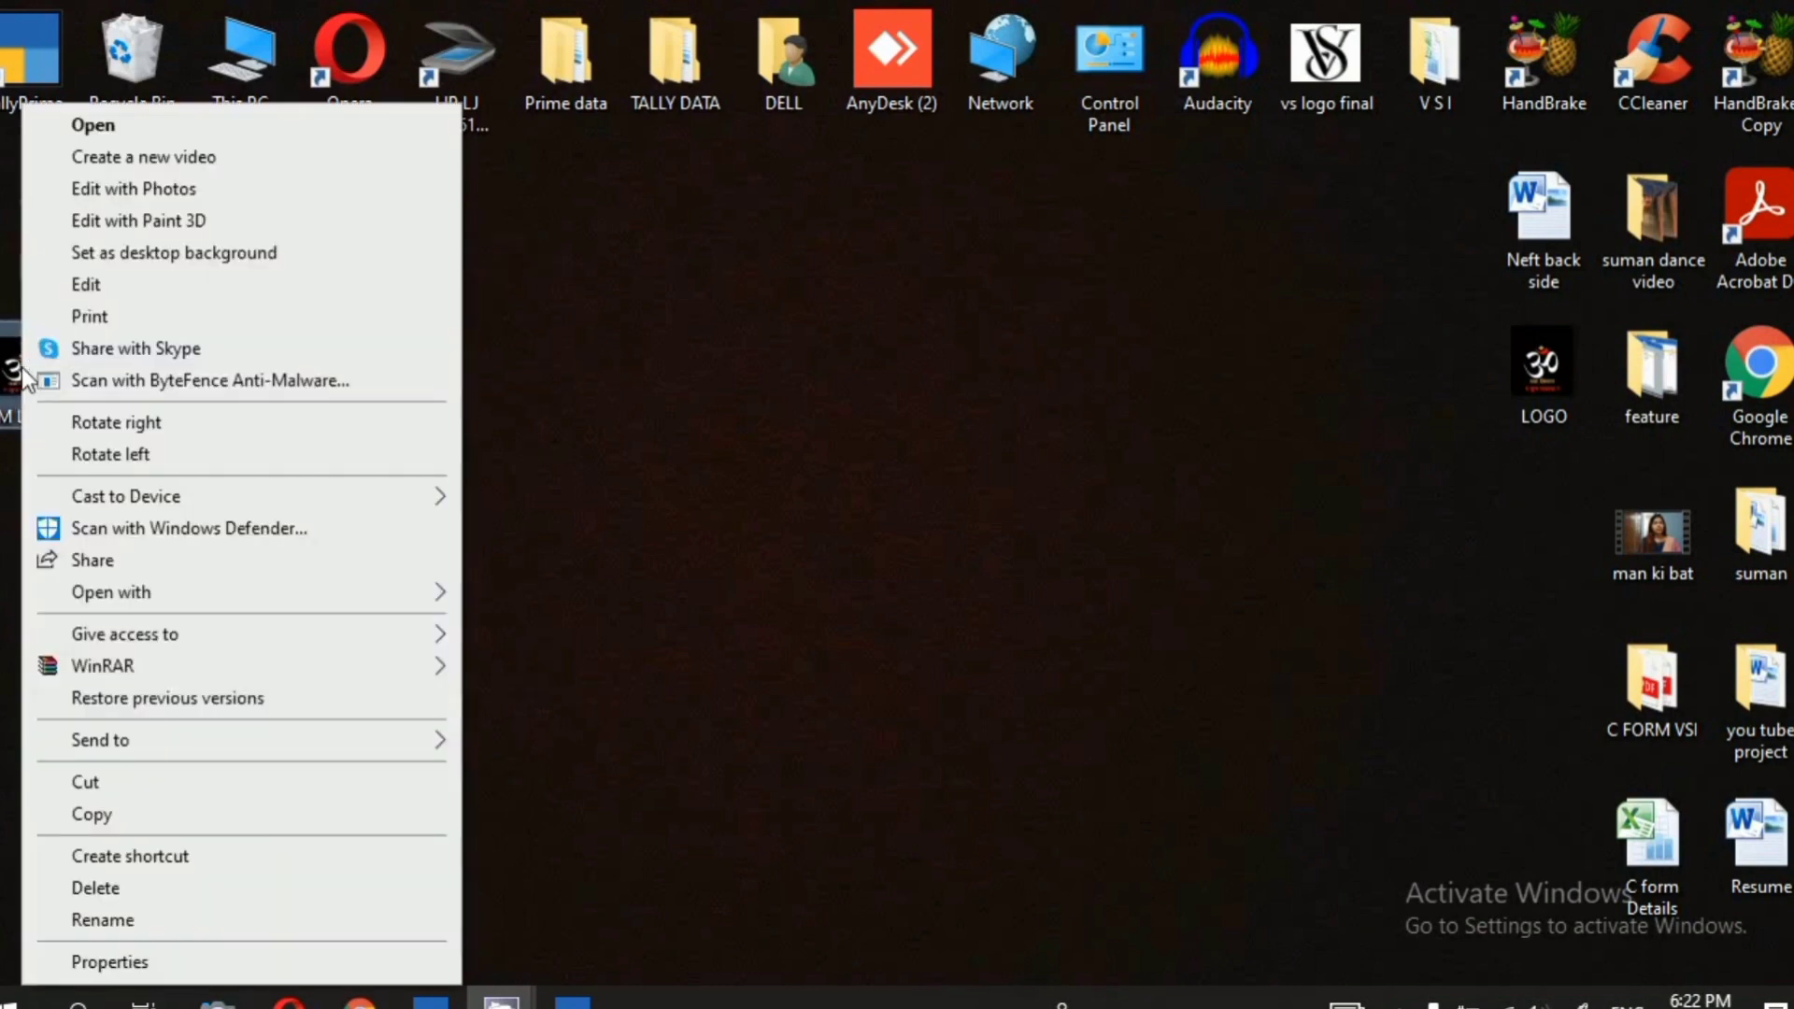
pyautogui.click(83, 962)
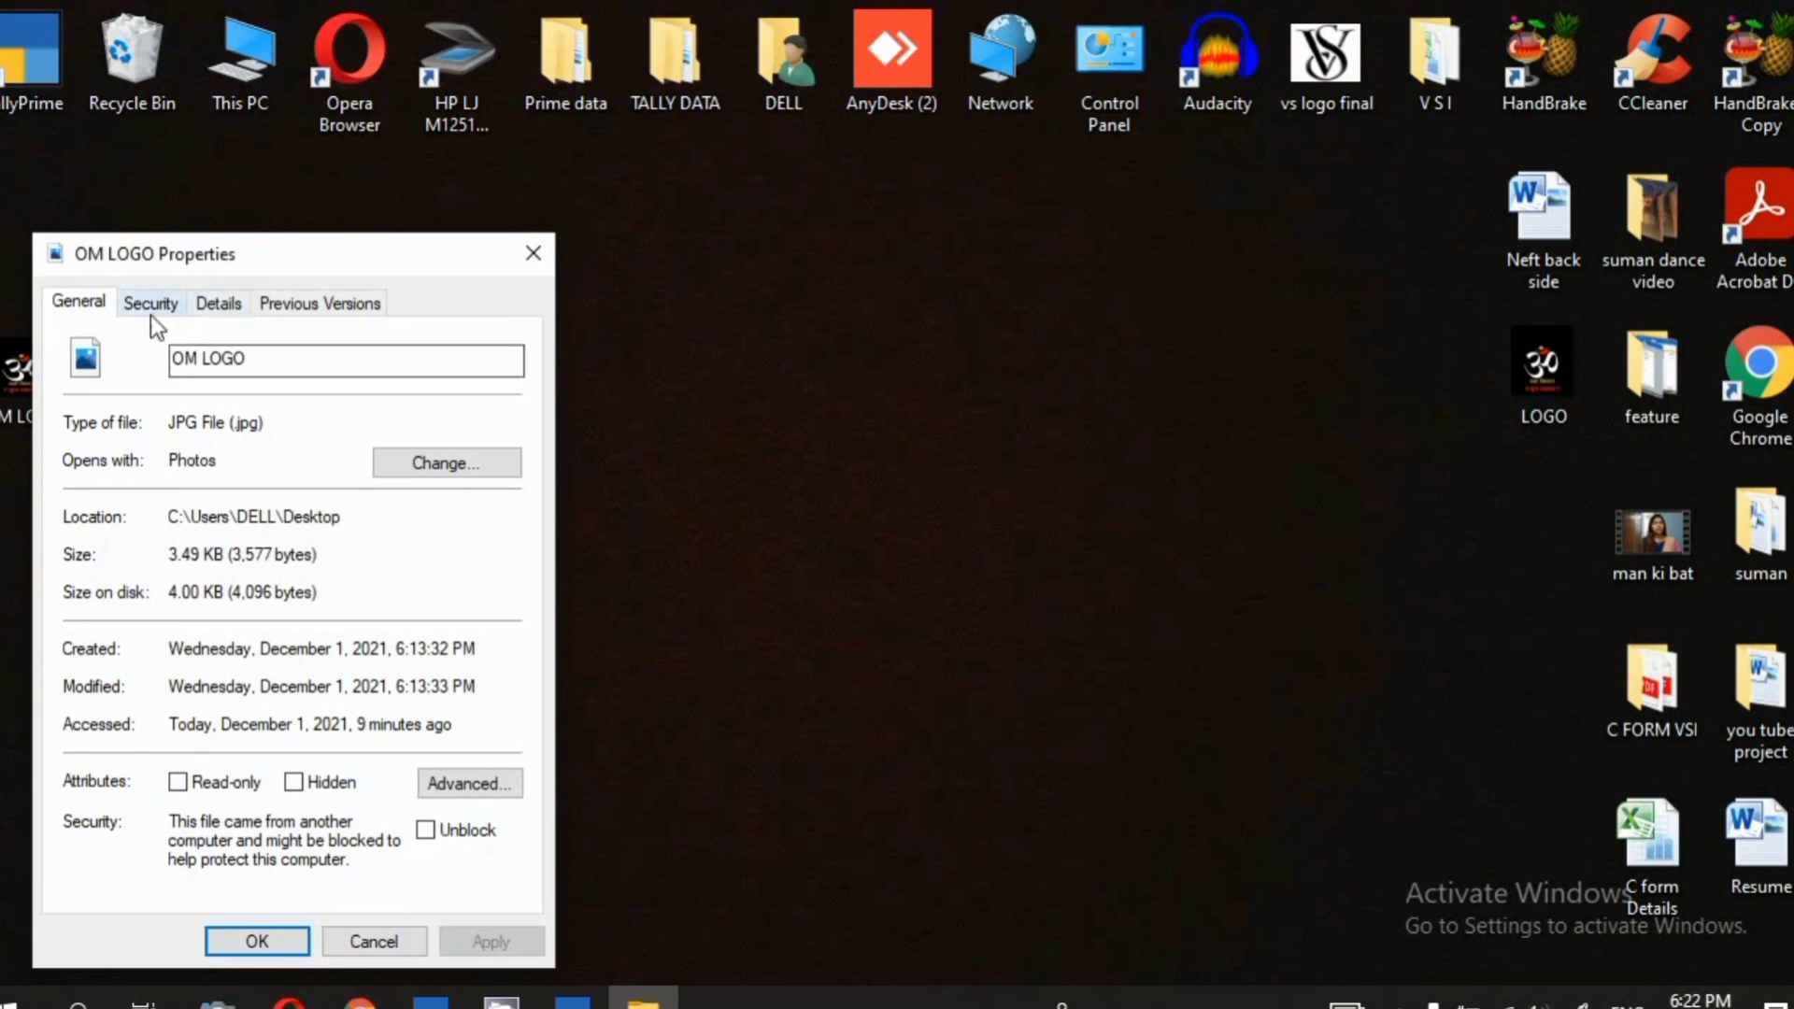
pyautogui.click(135, 305)
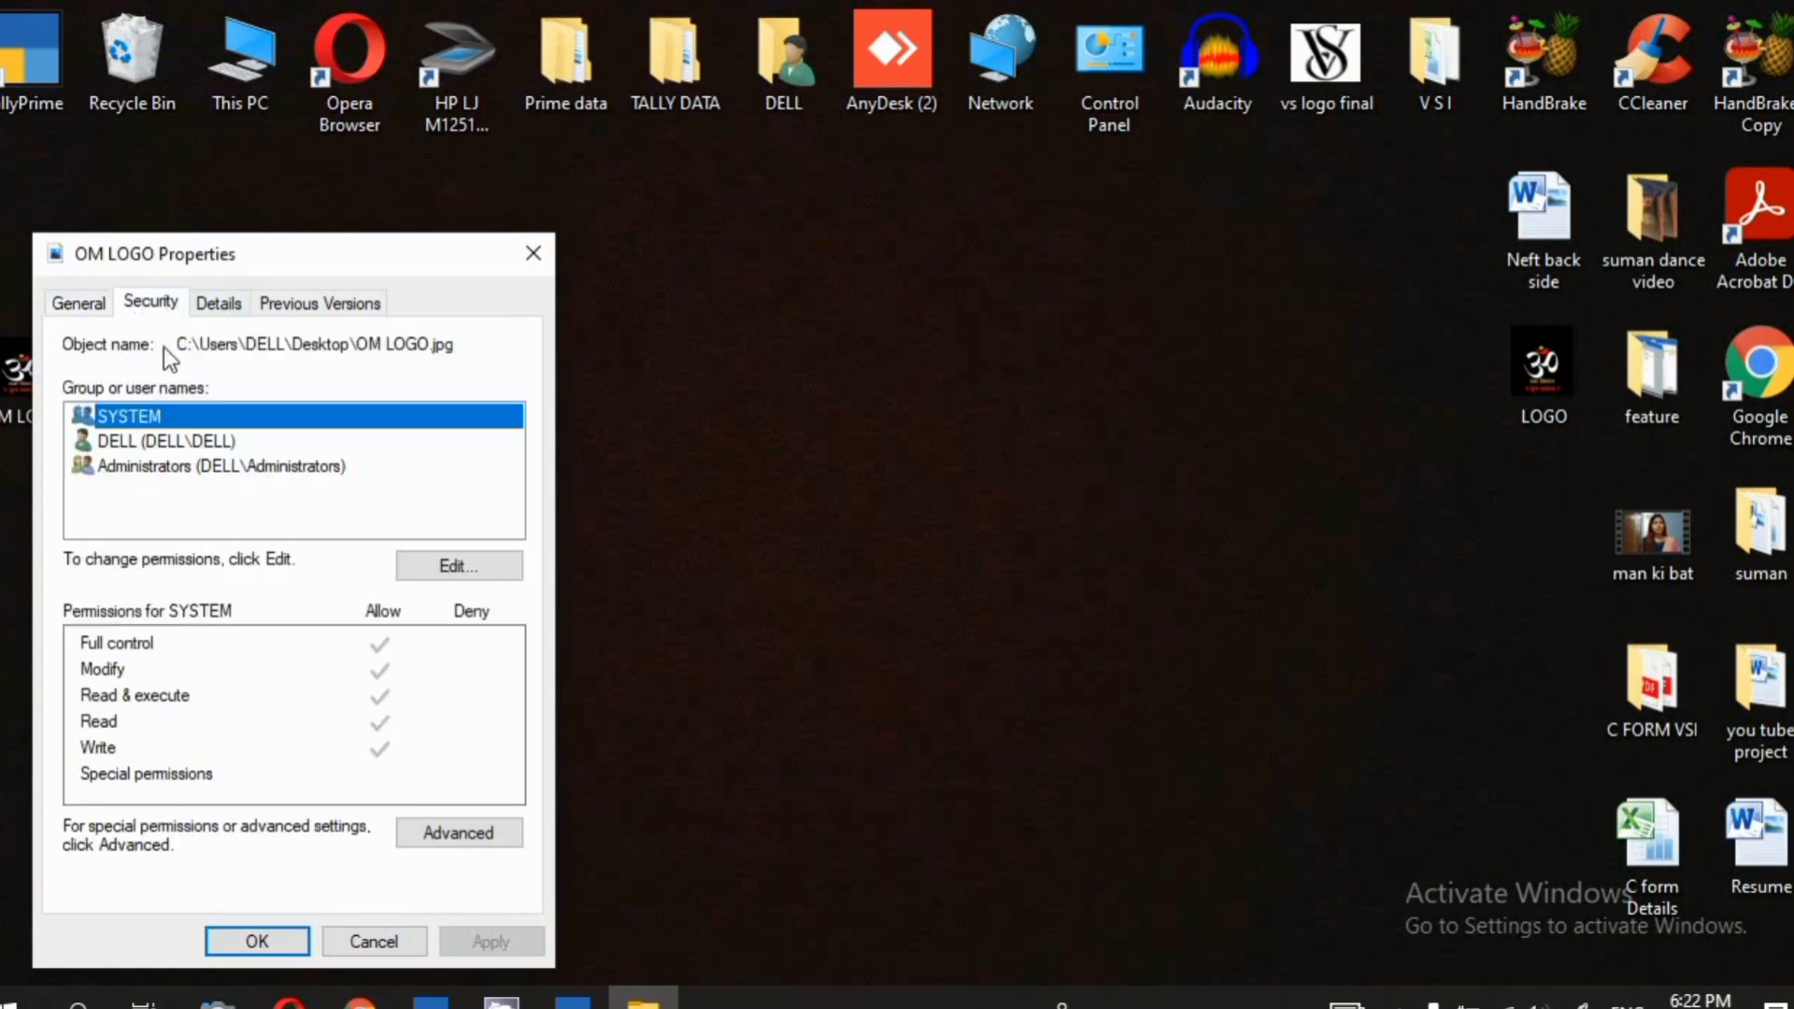
pyautogui.moveTo(183, 350); pyautogui.dragTo(454, 353)
pyautogui.hotkey('ctrl', 'c')
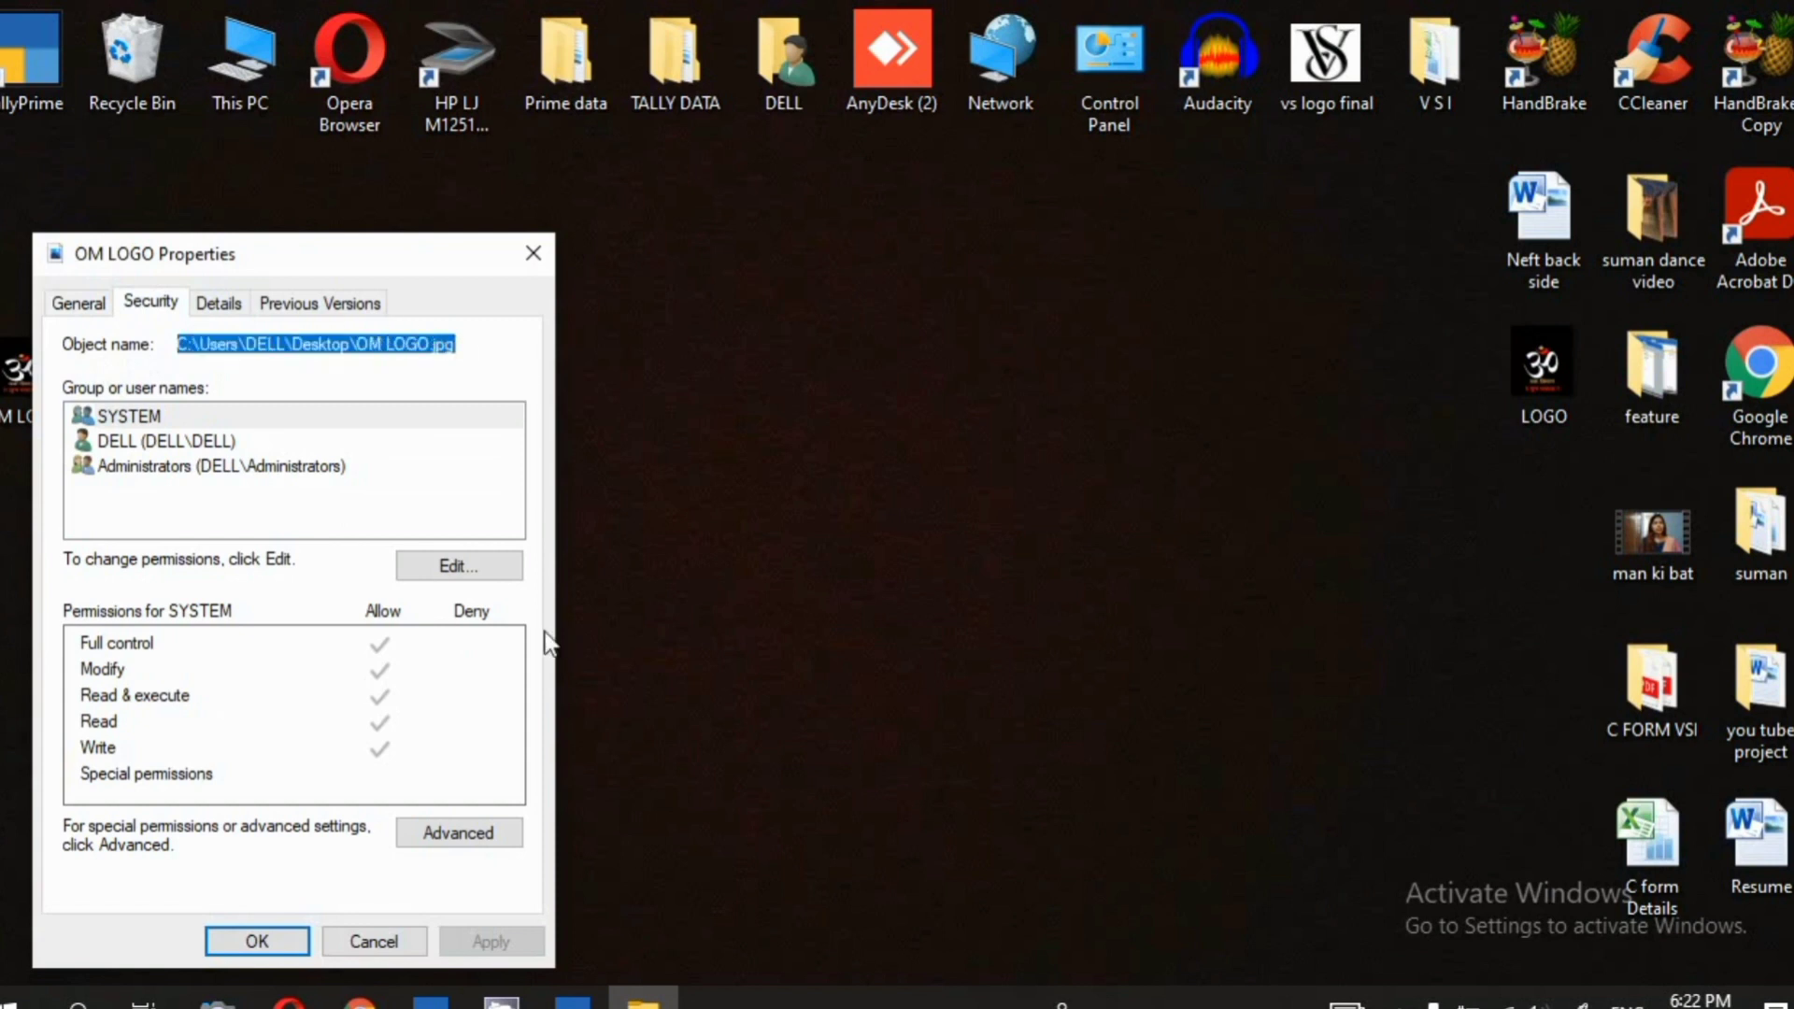
# Switch to TallyPrime and clear the company logo's image file name and path back to the drive list
pyautogui.click(572, 998)
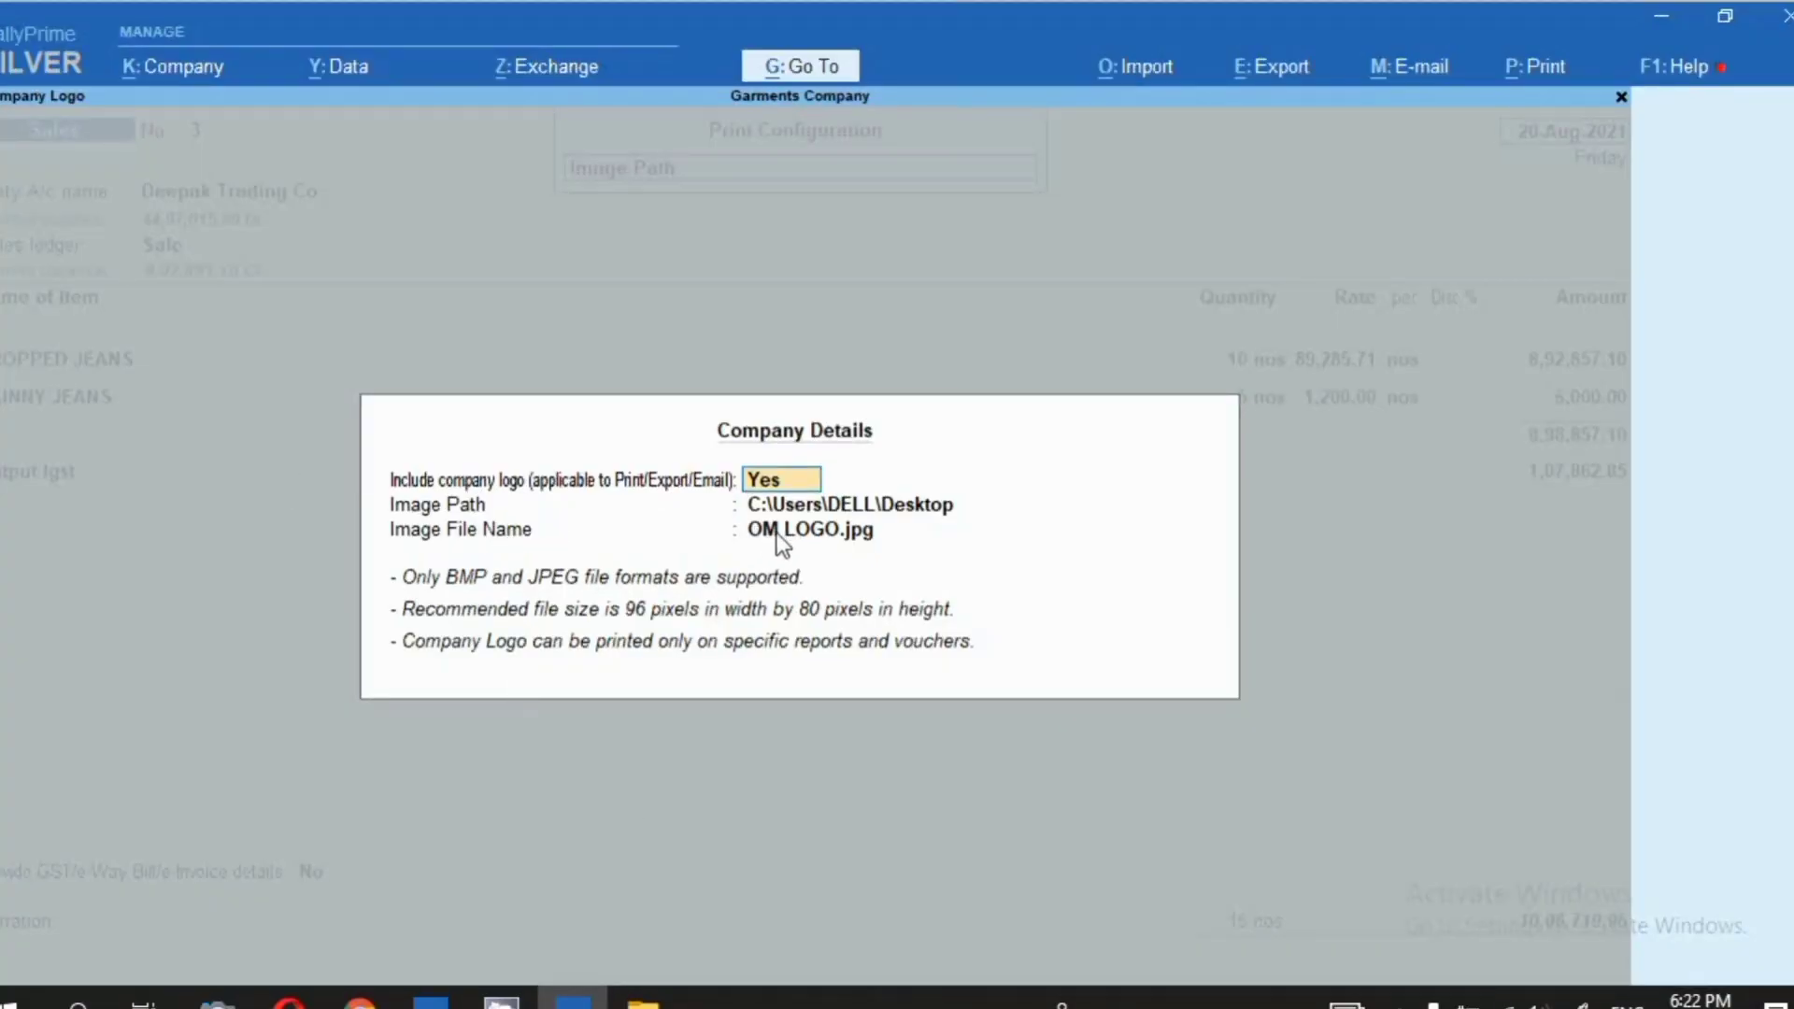
pyautogui.press('Return')
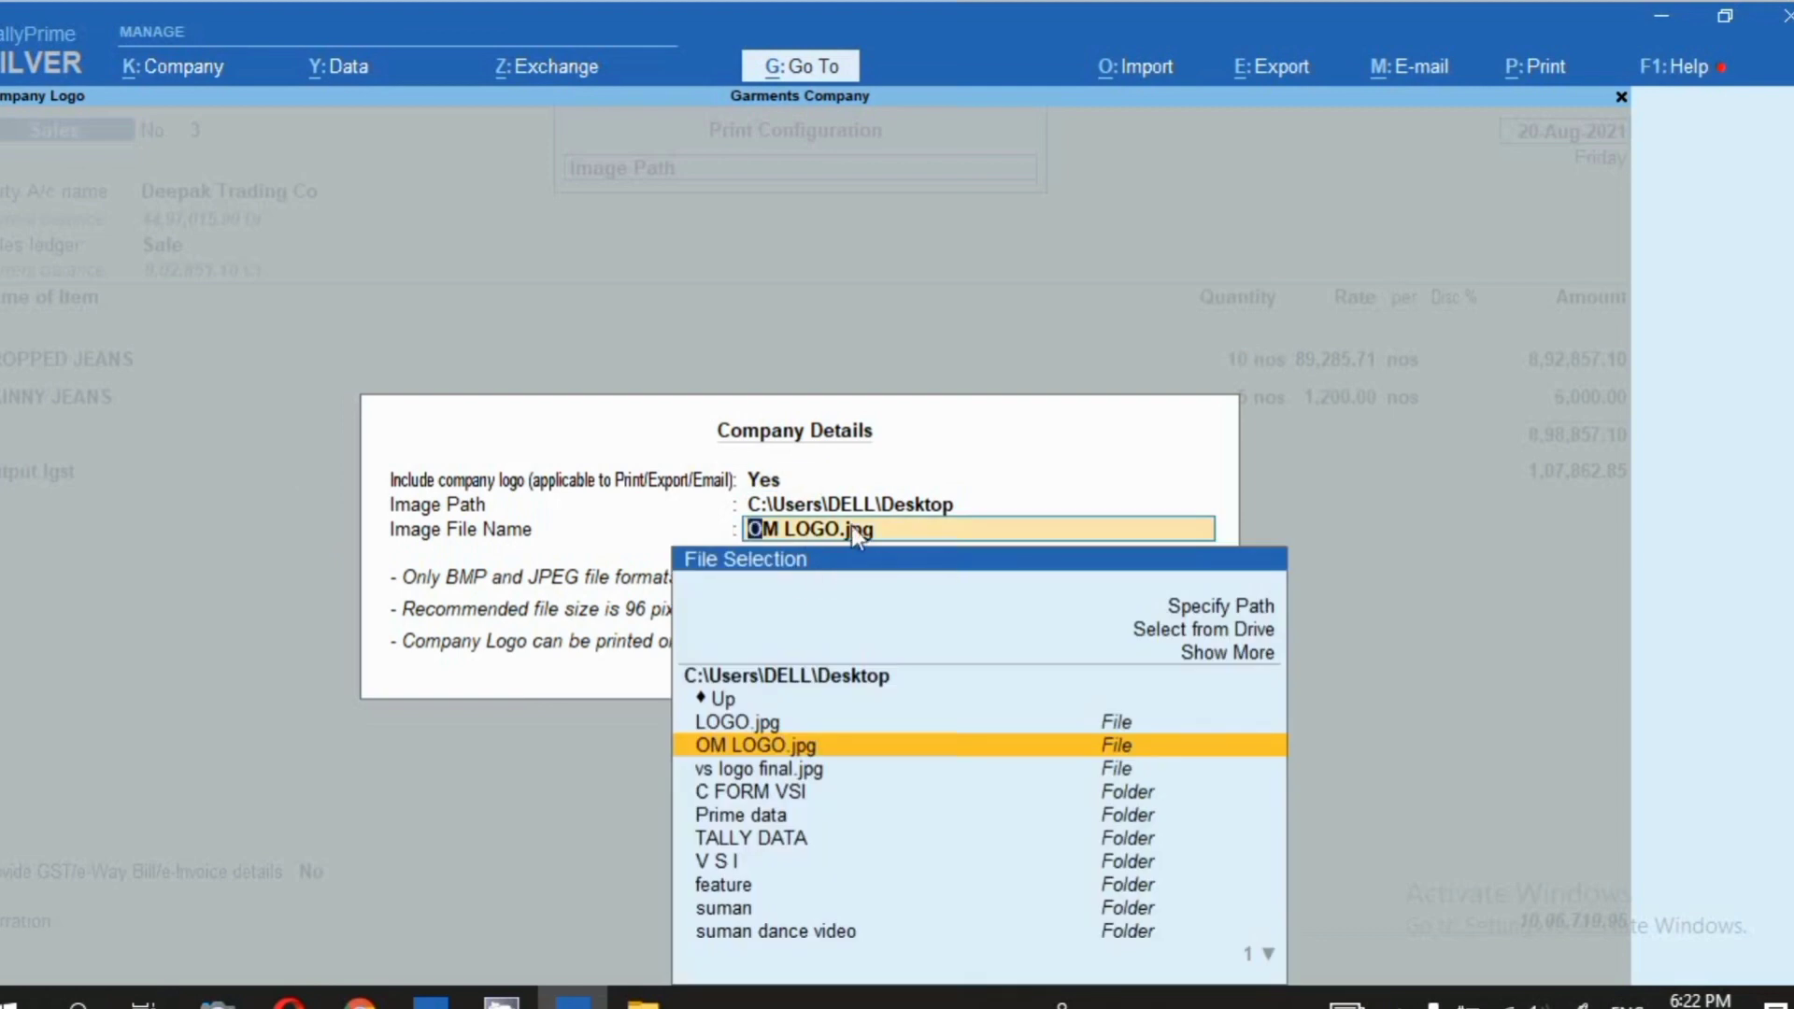
pyautogui.press('BackSpace')
pyautogui.press('BackSpace')
pyautogui.press('BackSpace')
pyautogui.press('BackSpace')
pyautogui.press('BackSpace')
pyautogui.press('BackSpace')
pyautogui.press('BackSpace')
pyautogui.press('BackSpace')
pyautogui.press('BackSpace')
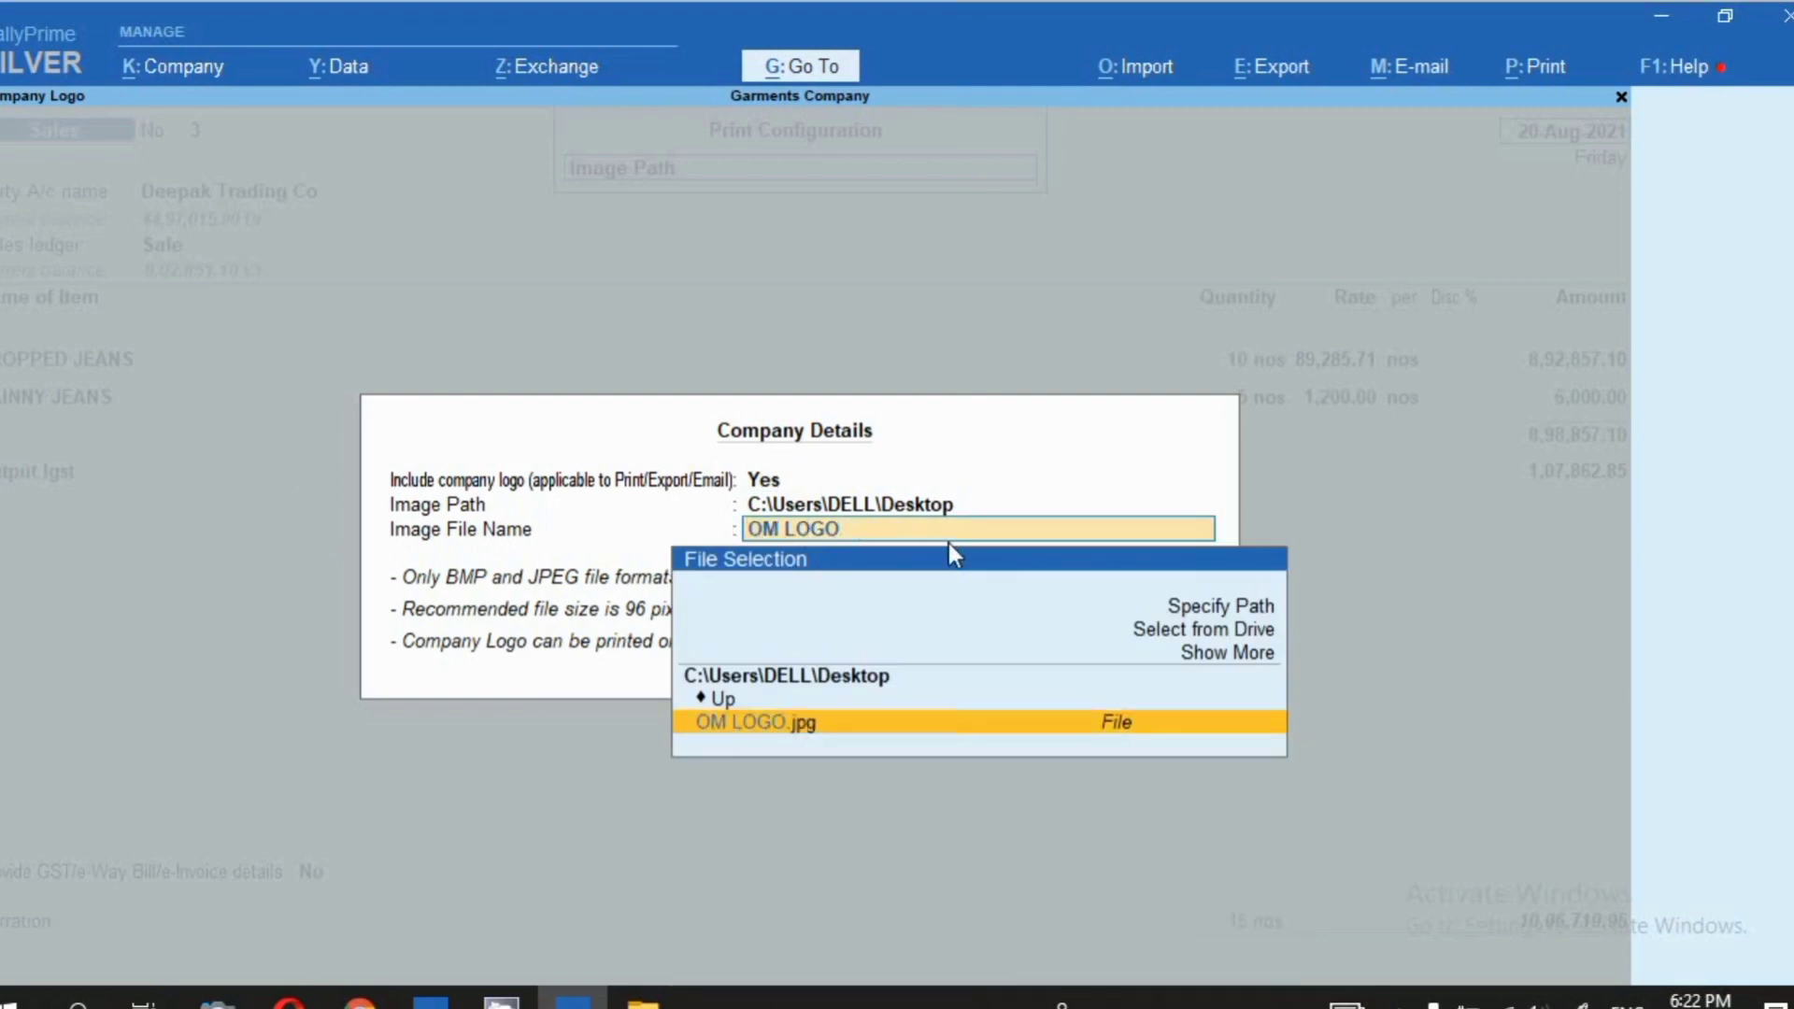
pyautogui.press('BackSpace')
pyautogui.press('BackSpace')
pyautogui.press('BackSpace')
pyautogui.press('BackSpace')
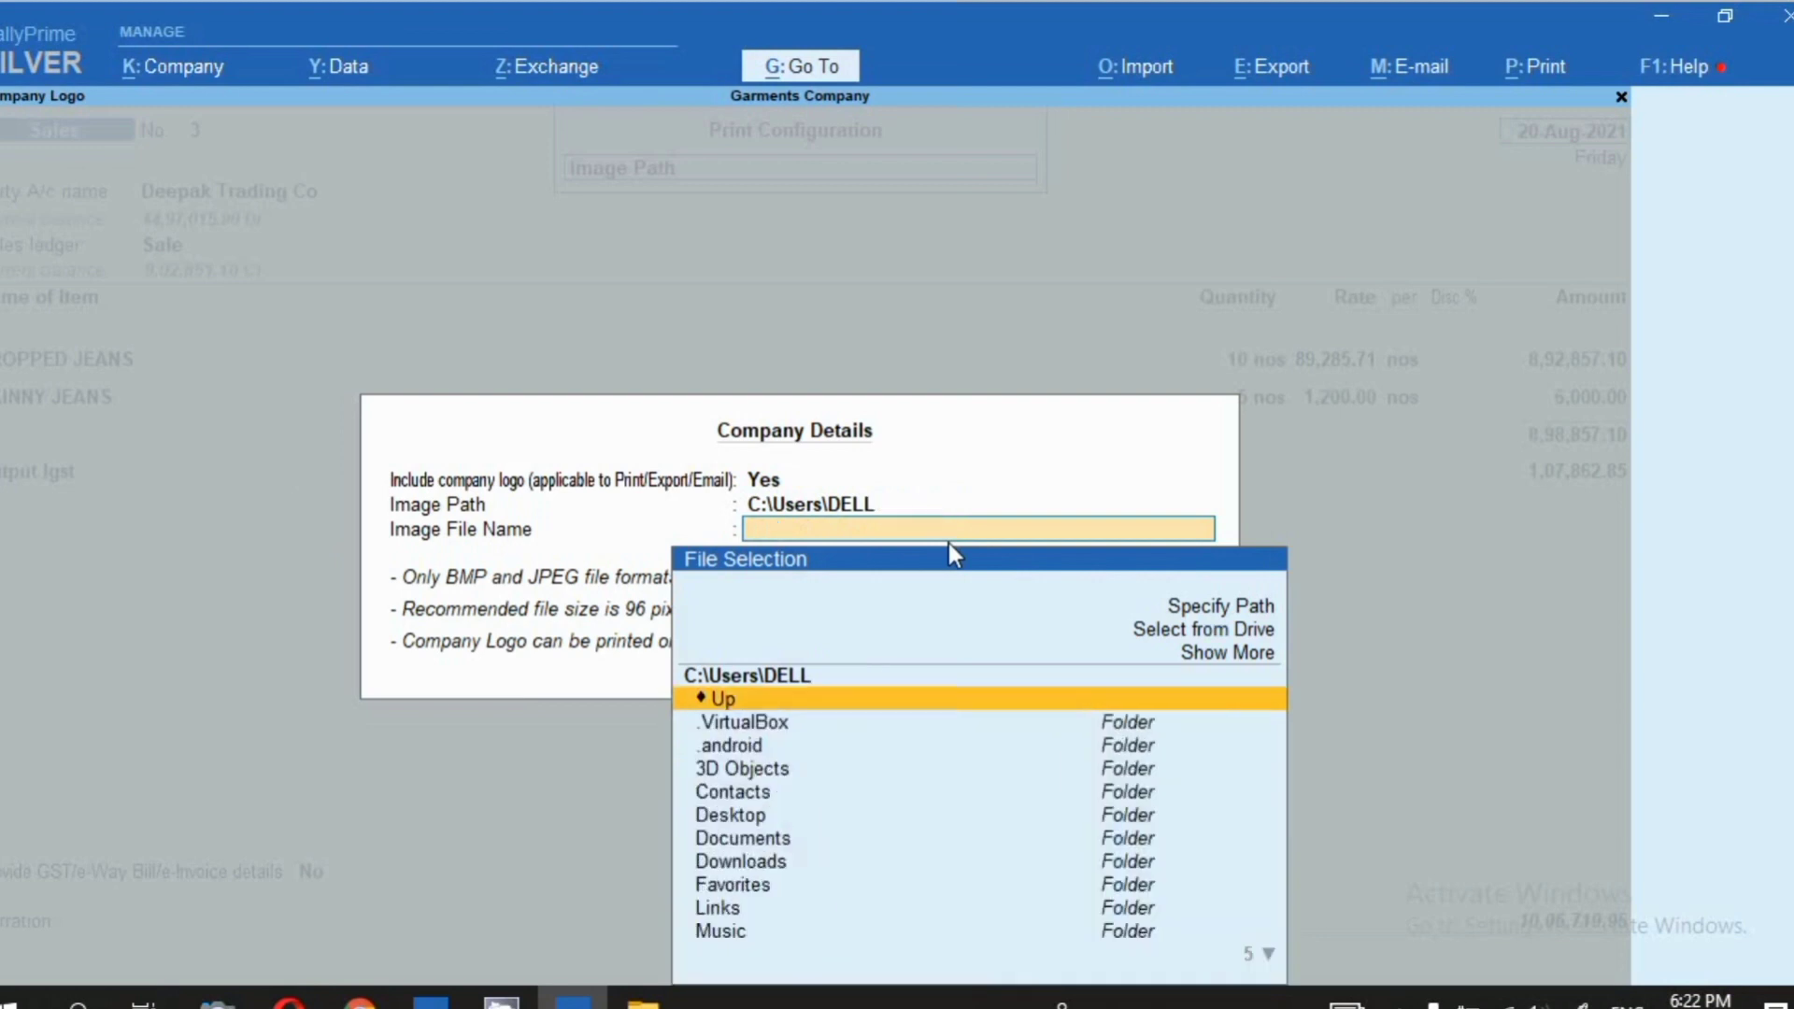
pyautogui.press('BackSpace')
pyautogui.press('BackSpace')
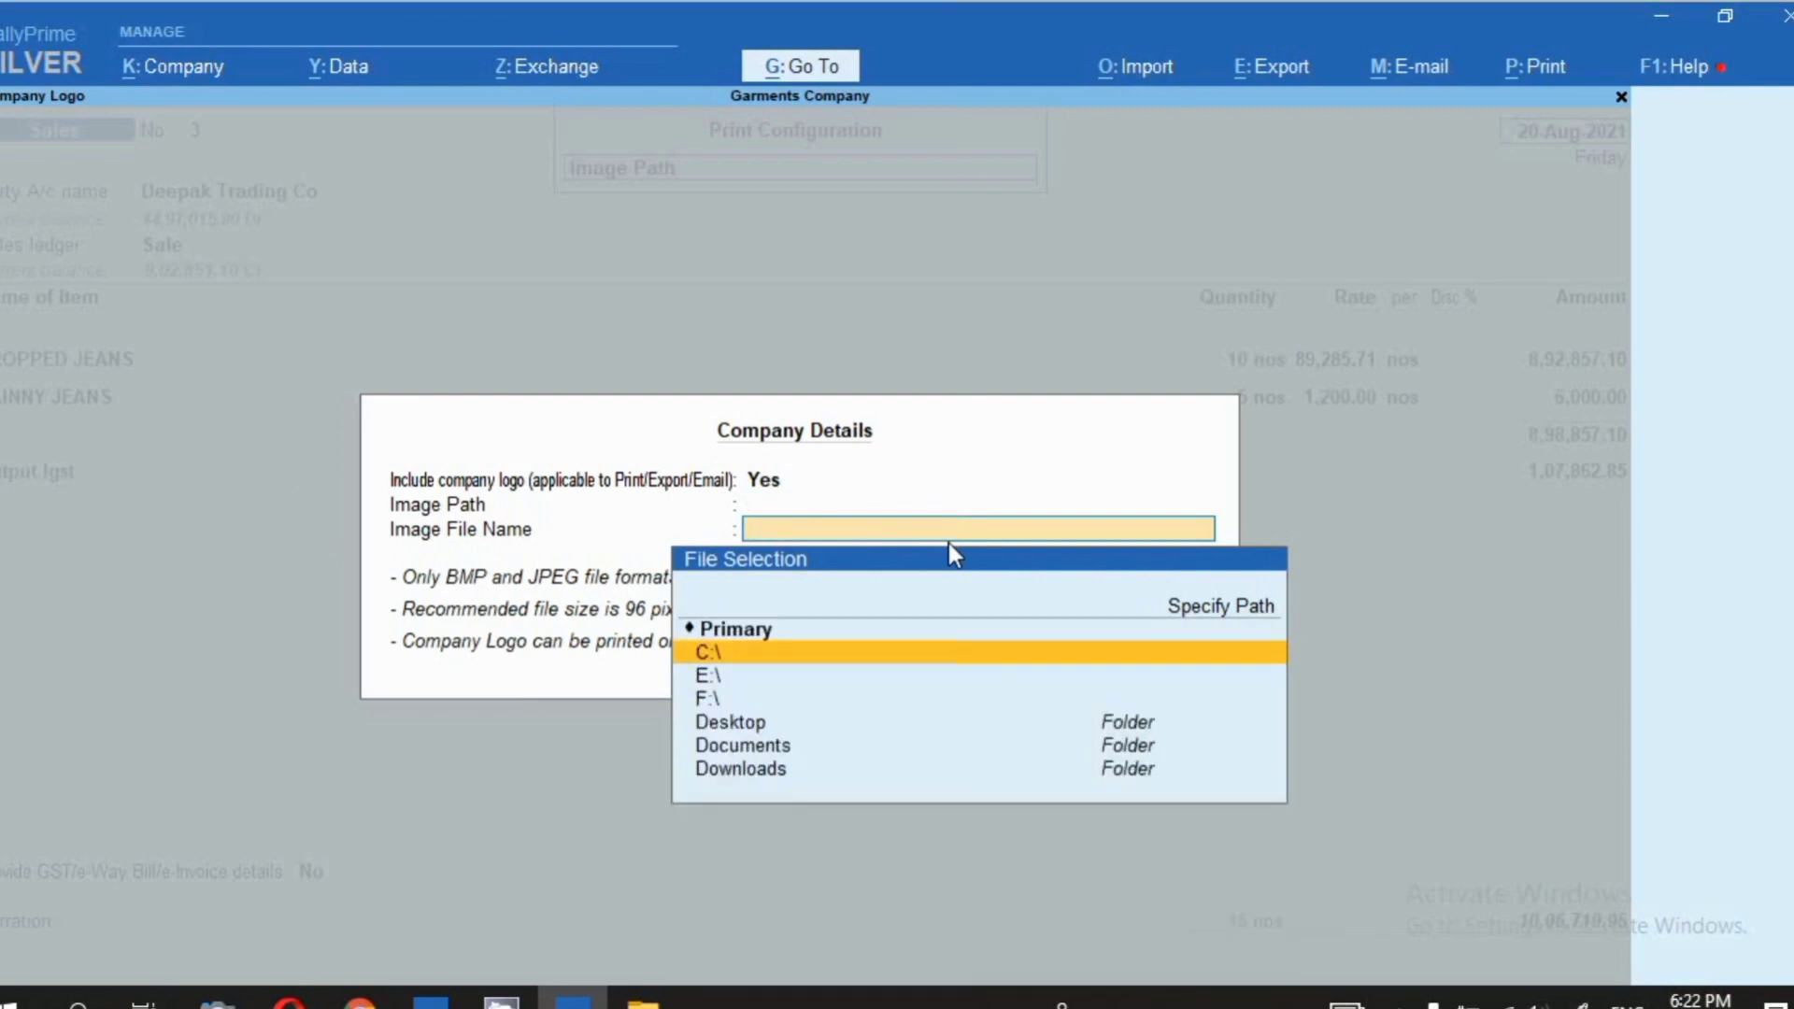
# Specify C:\Users\DELL\Desktop\OM LOGO.jpg as the company logo path and save the print configuration
pyautogui.click(1174, 607)
pyautogui.press('Return')
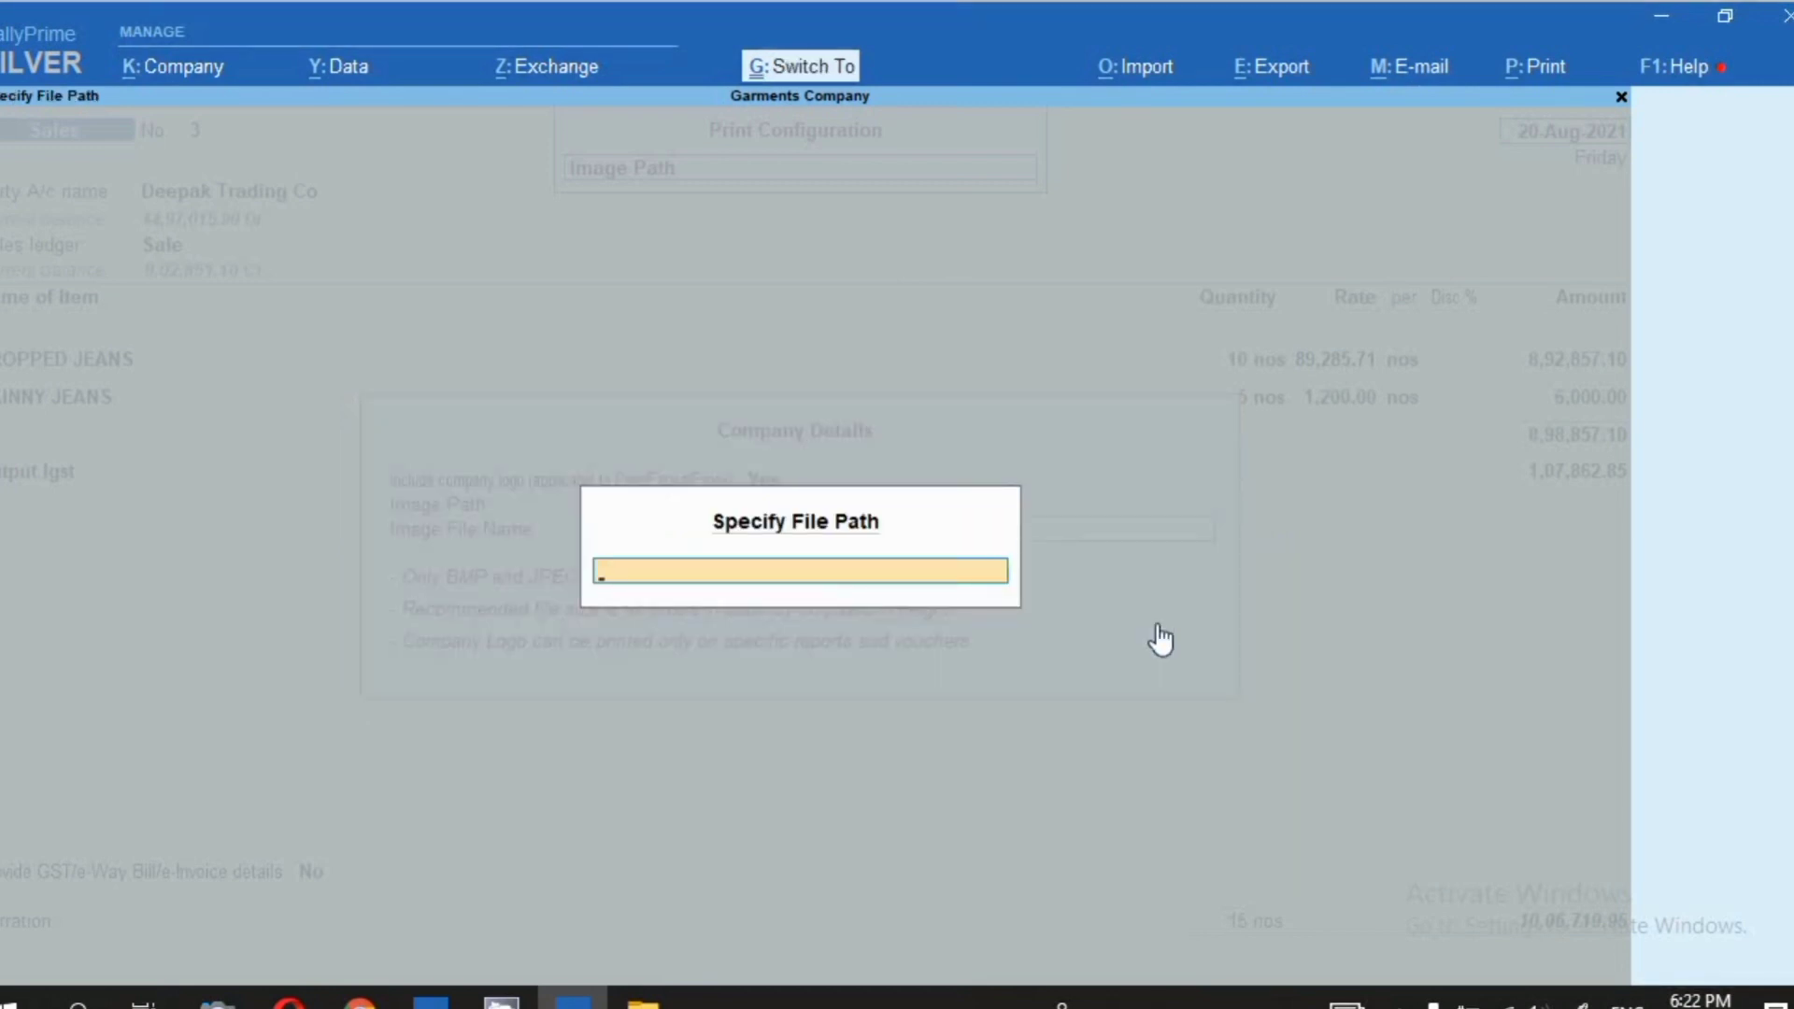
pyautogui.hotkey('ctrl', 'v')
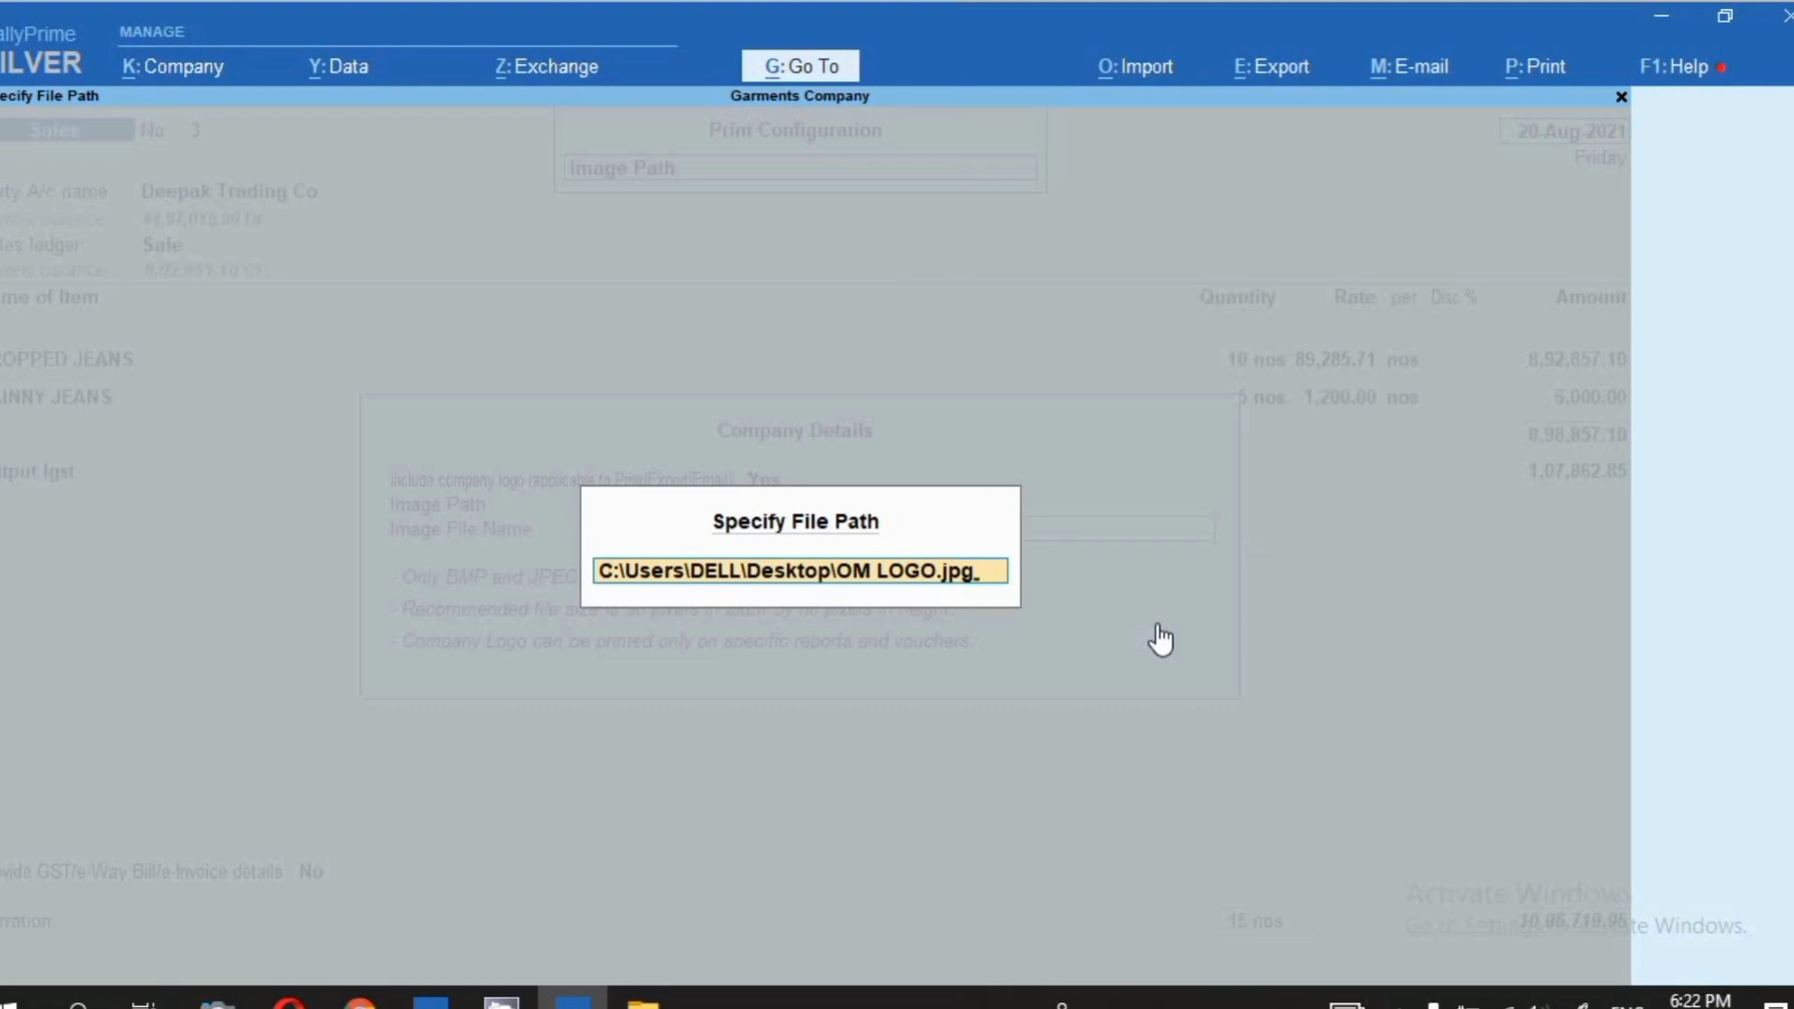
pyautogui.press('Return')
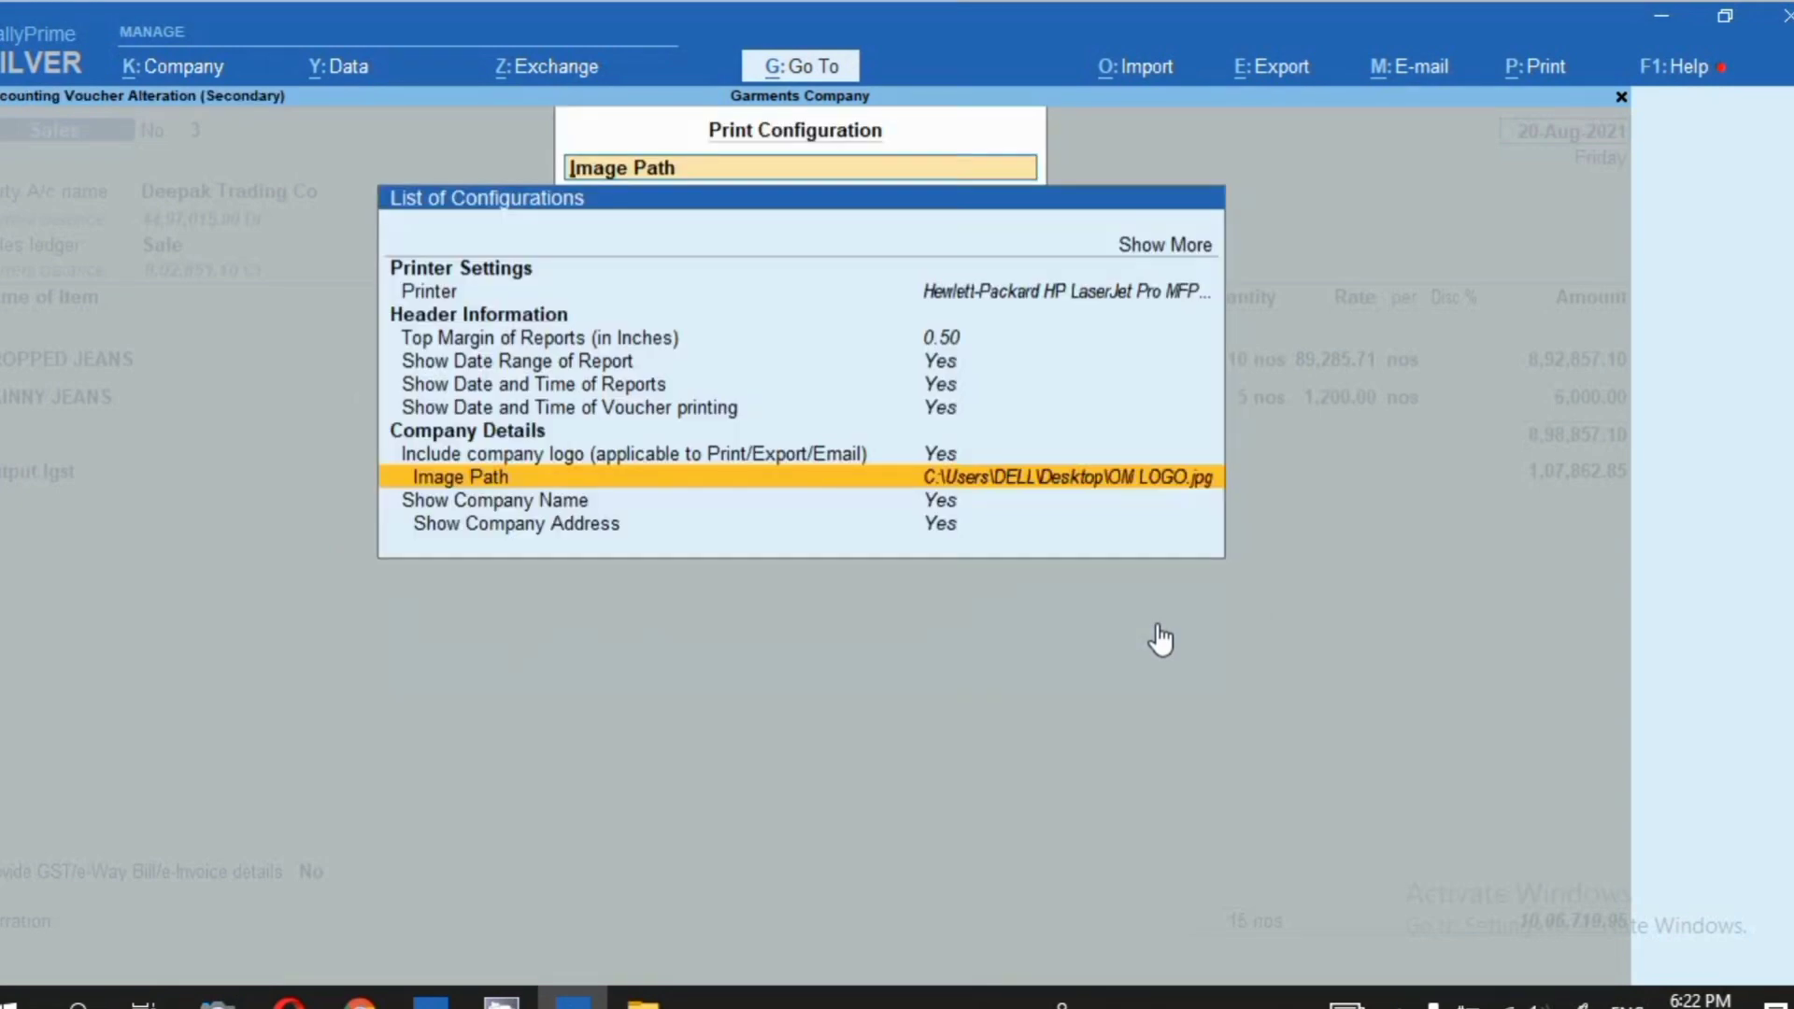
pyautogui.hotkey('ctrl', 'a')
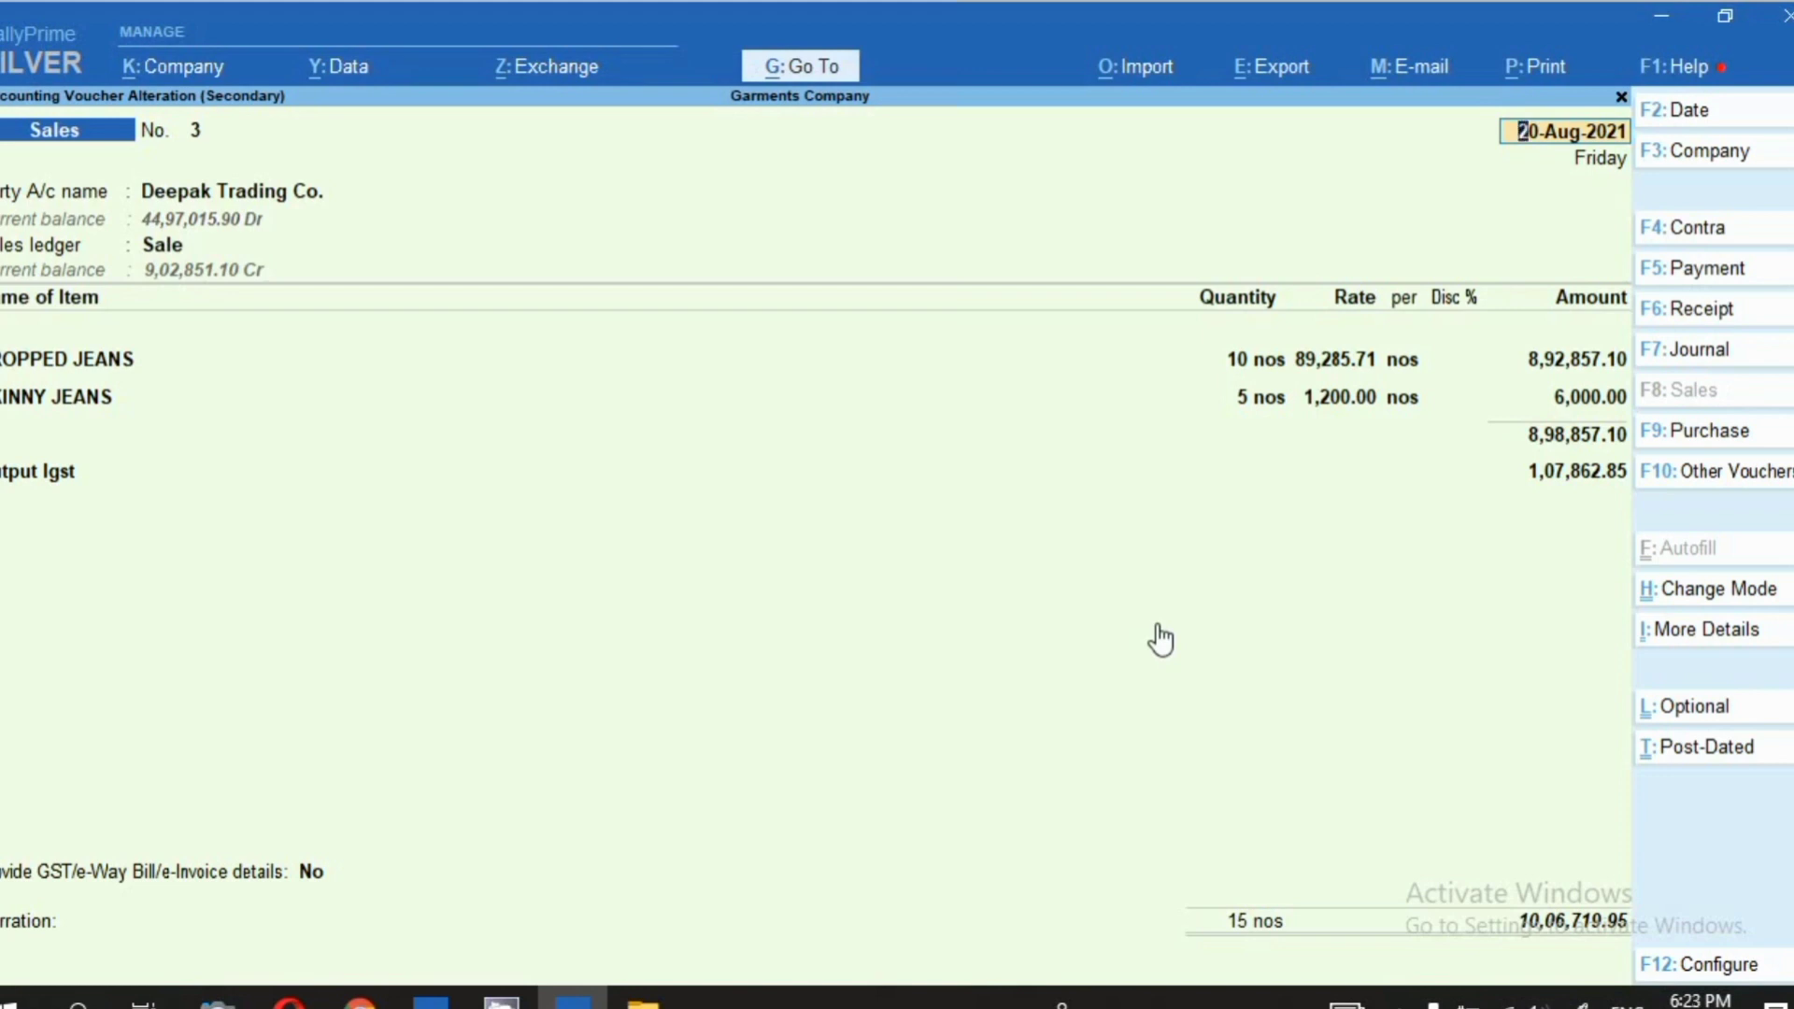
# Preview the current sales voucher's Tax Invoice to check the logo, and close the preview
pyautogui.hotkey('alt', 'p')
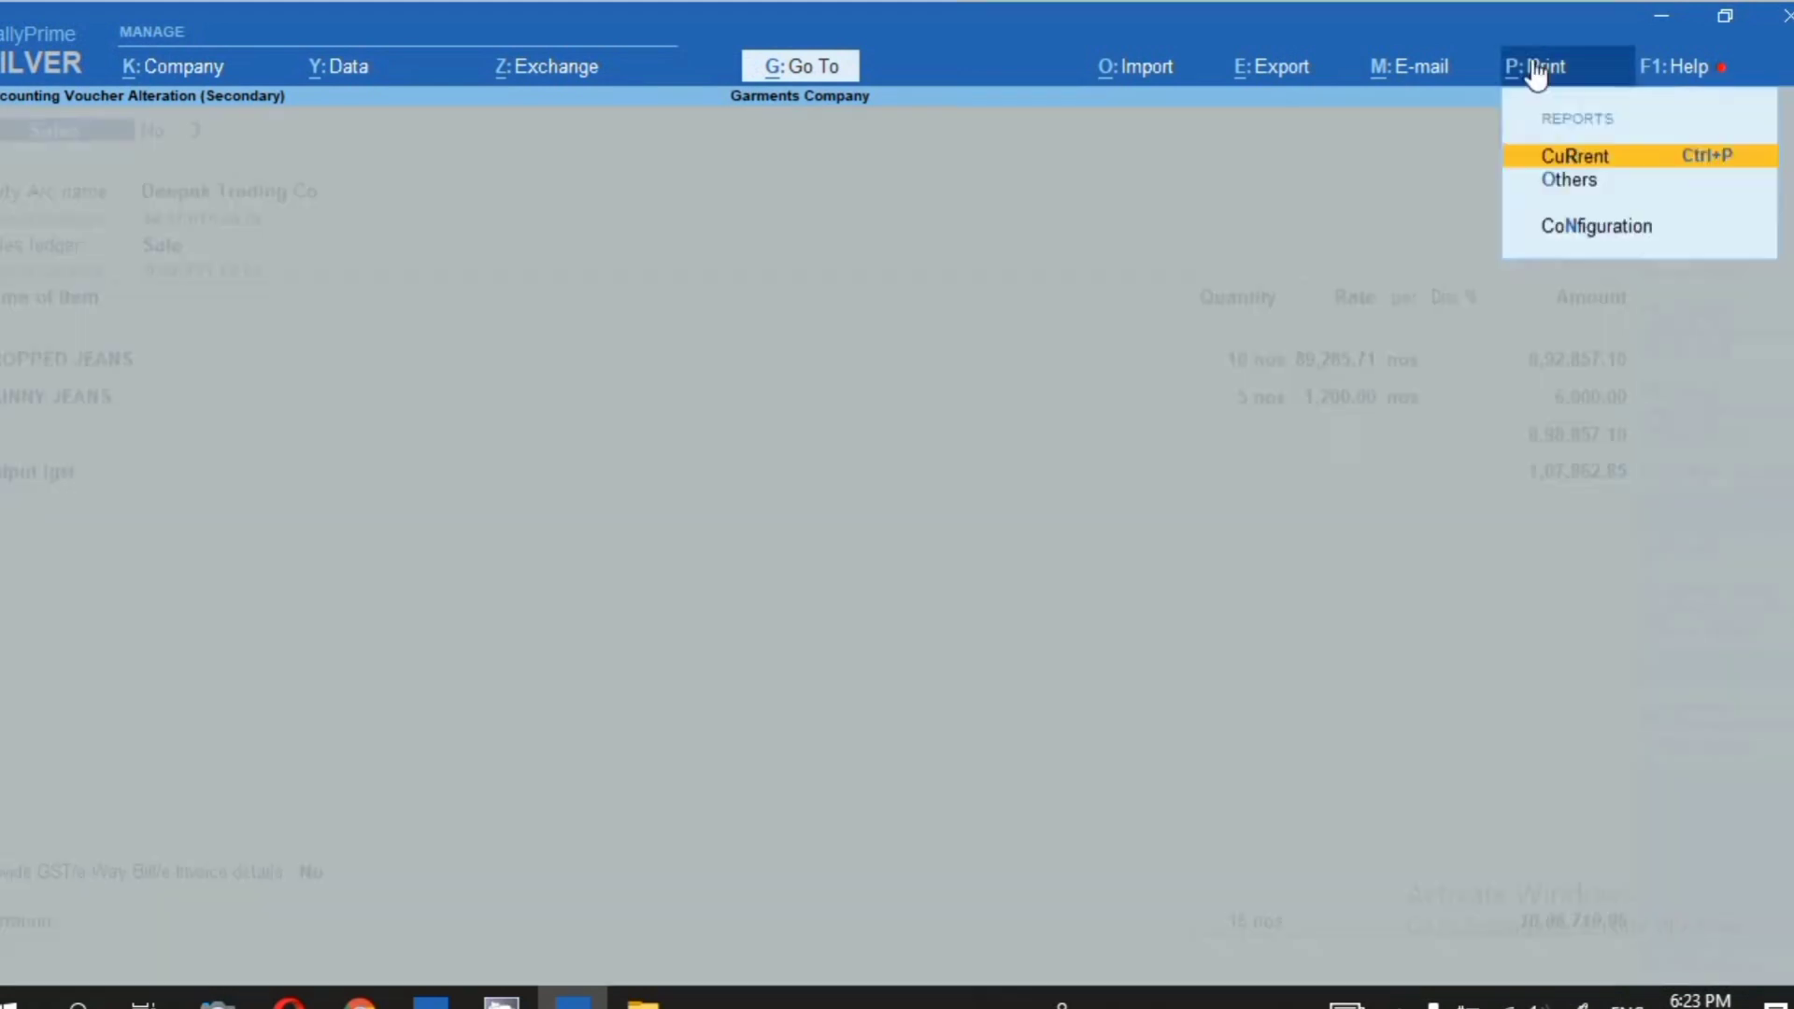
pyautogui.click(1572, 159)
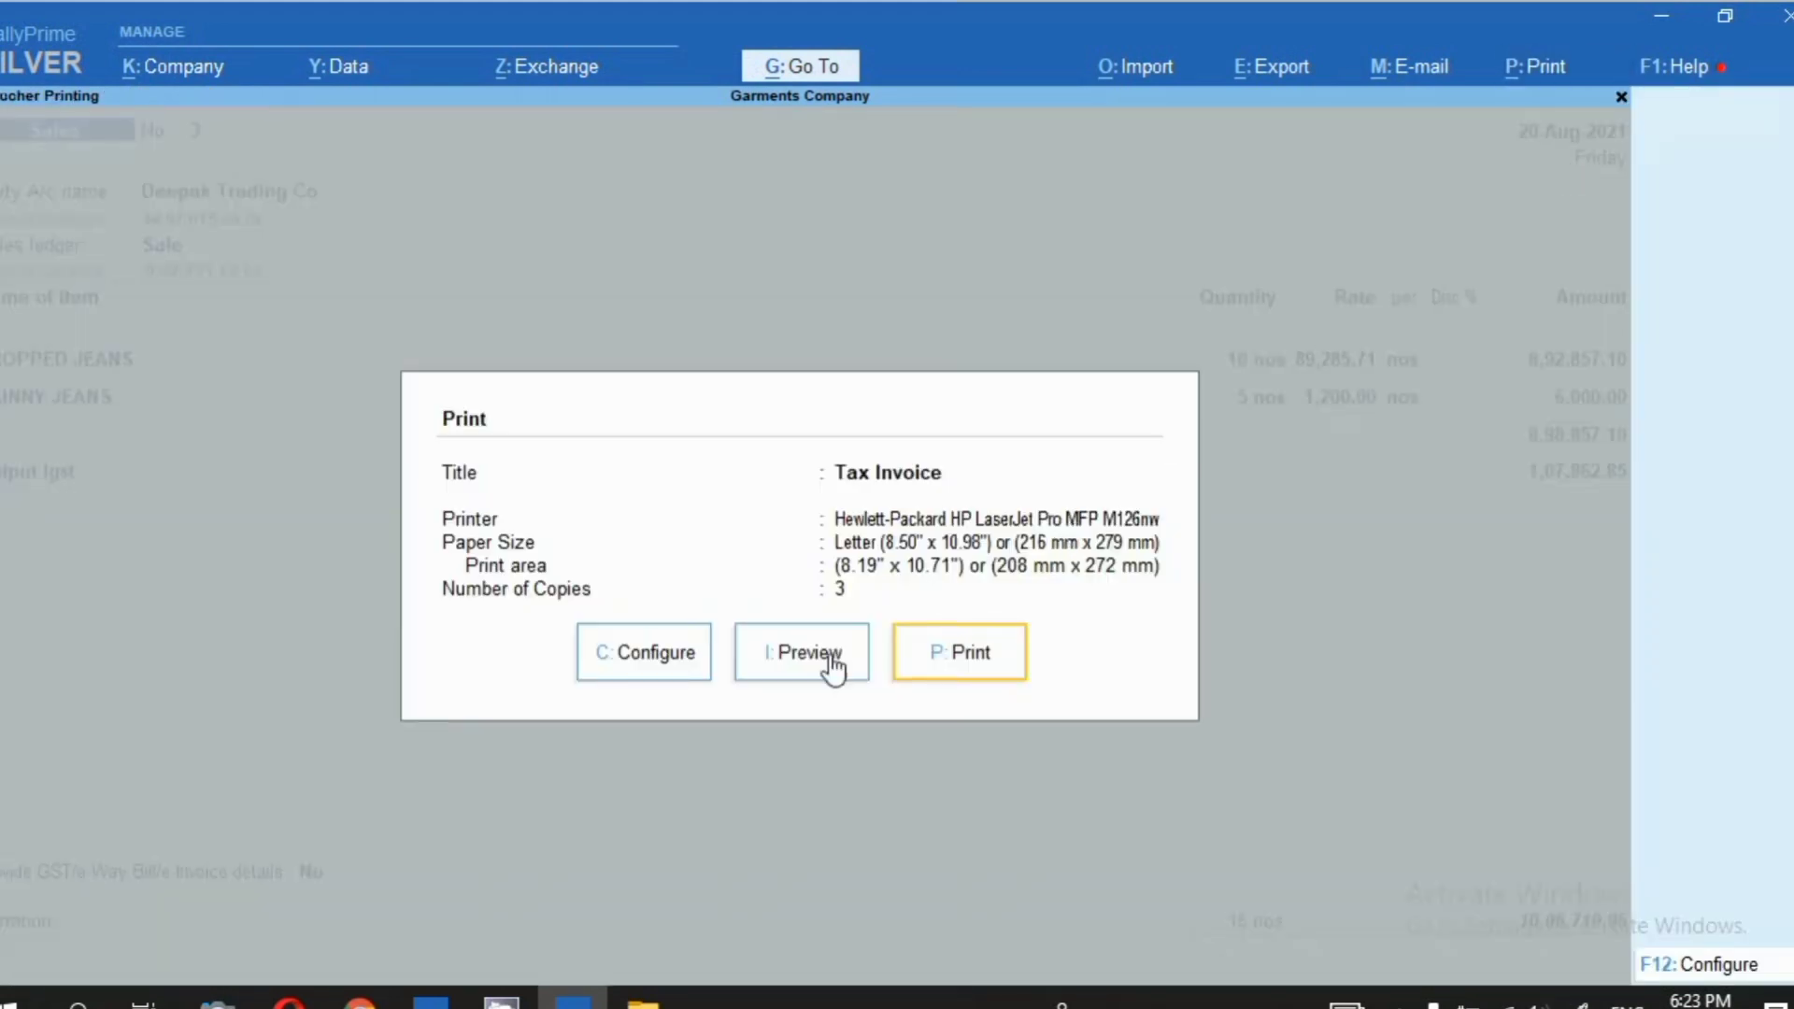
pyautogui.click(828, 658)
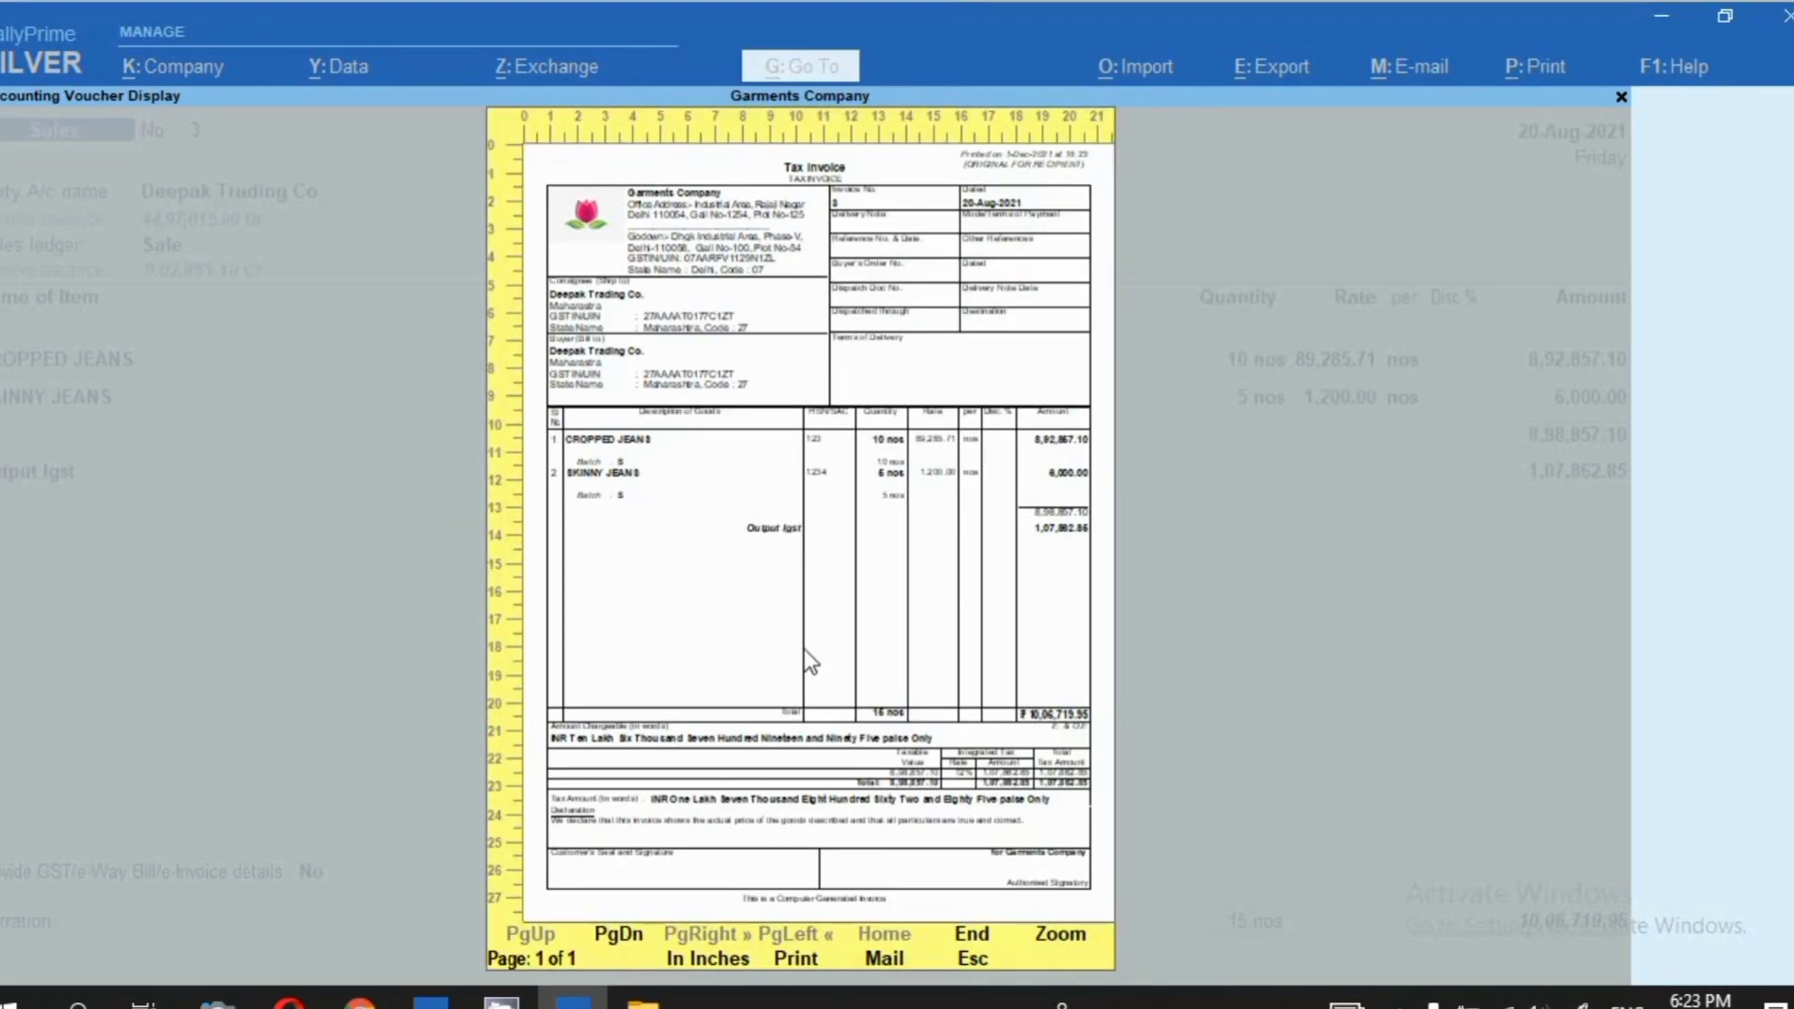
pyautogui.press('Escape')
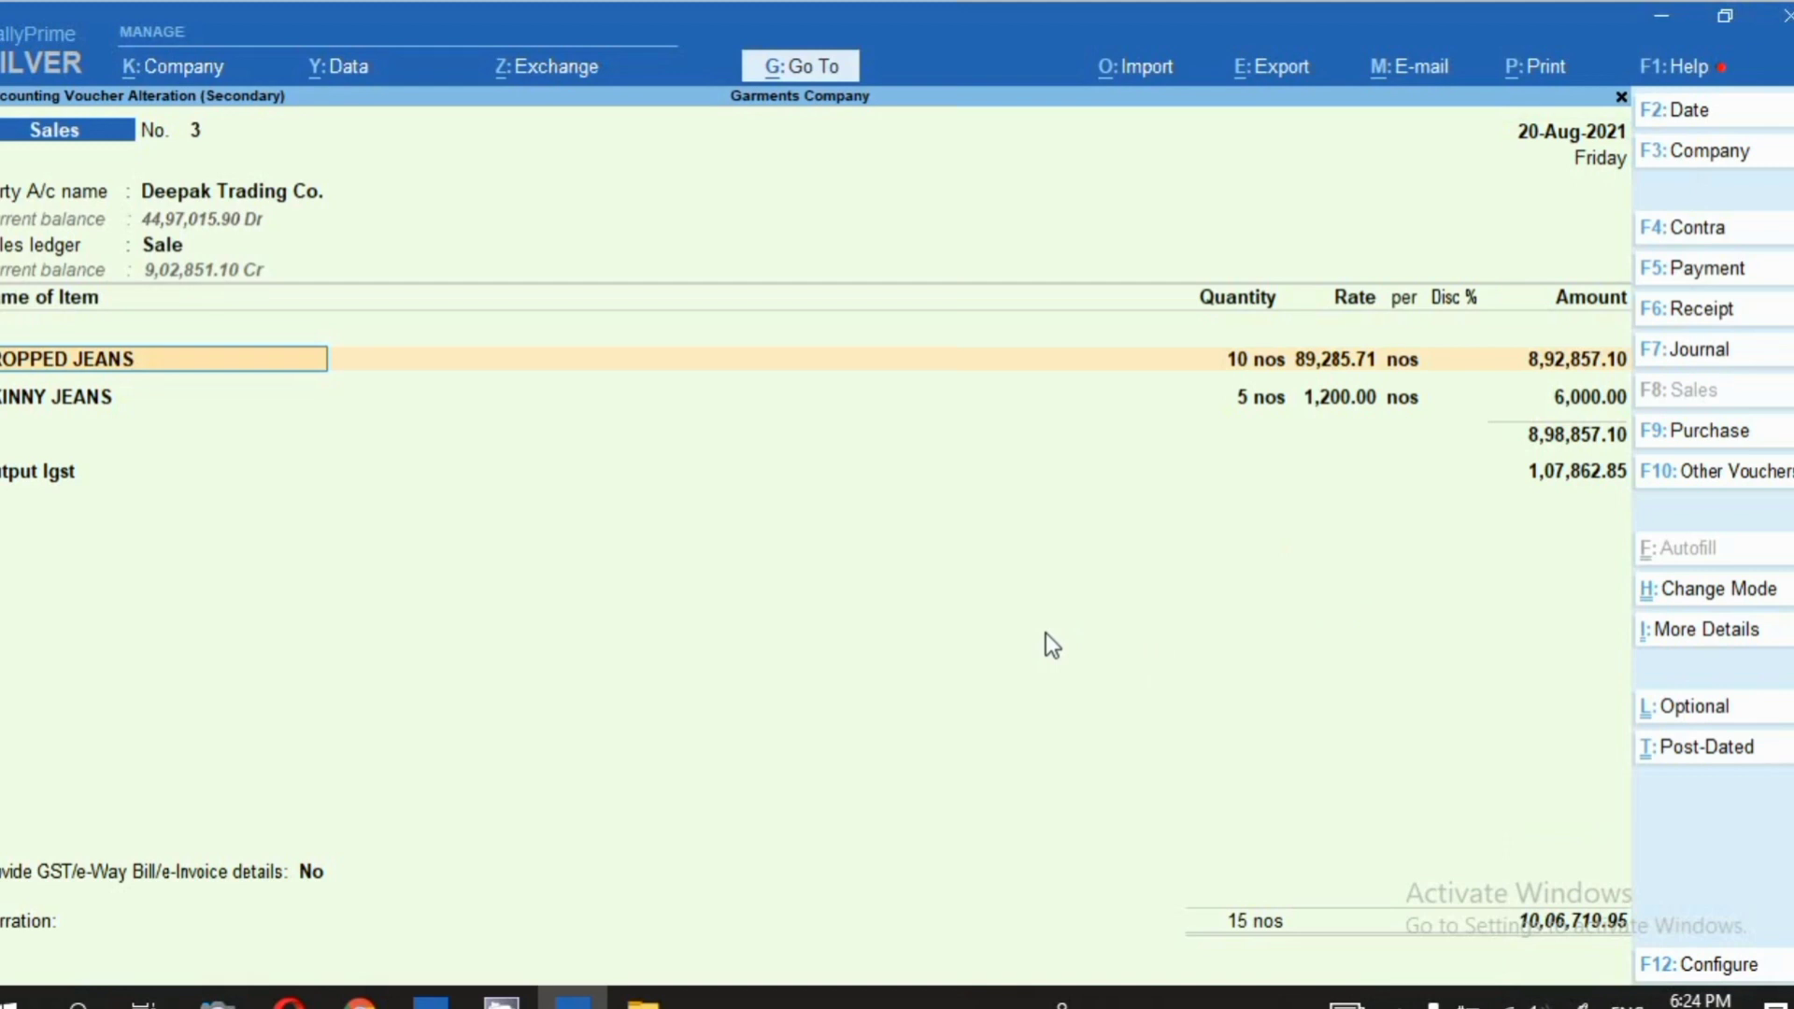
# Preview the Tax Invoice again and zoom in to examine the logo beside the company address
pyautogui.click(1535, 68)
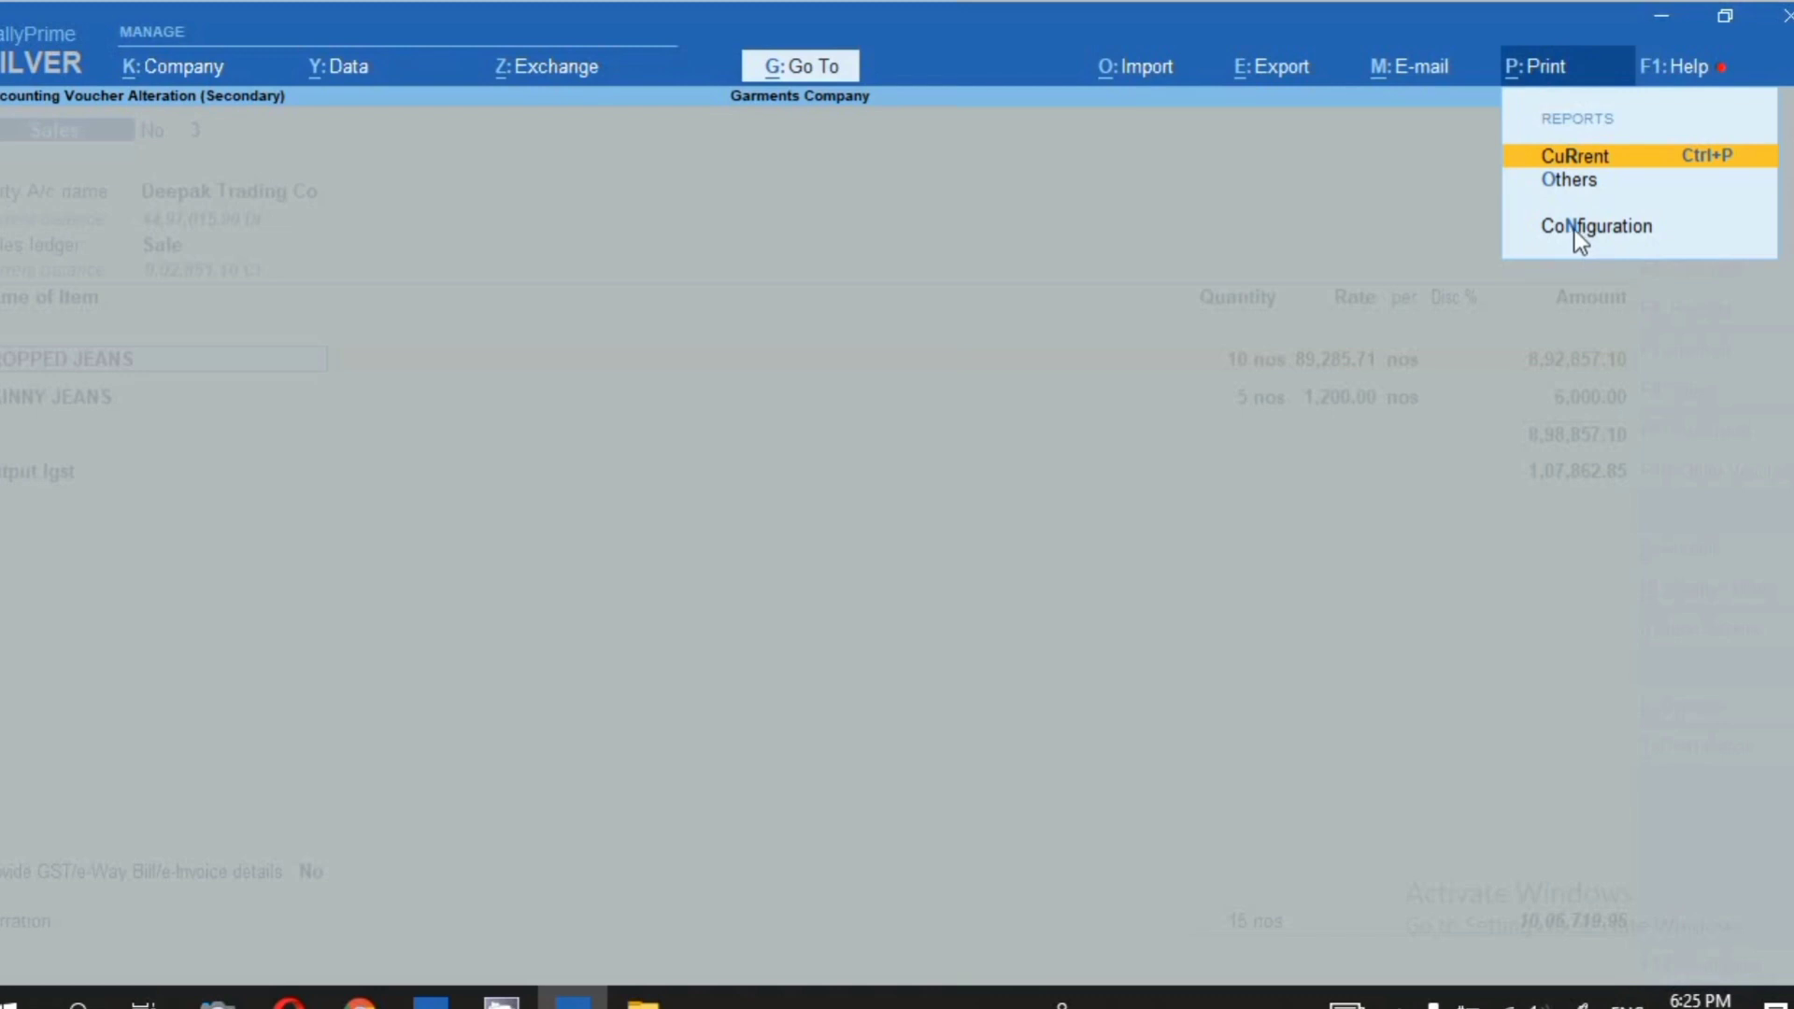
pyautogui.press('Return')
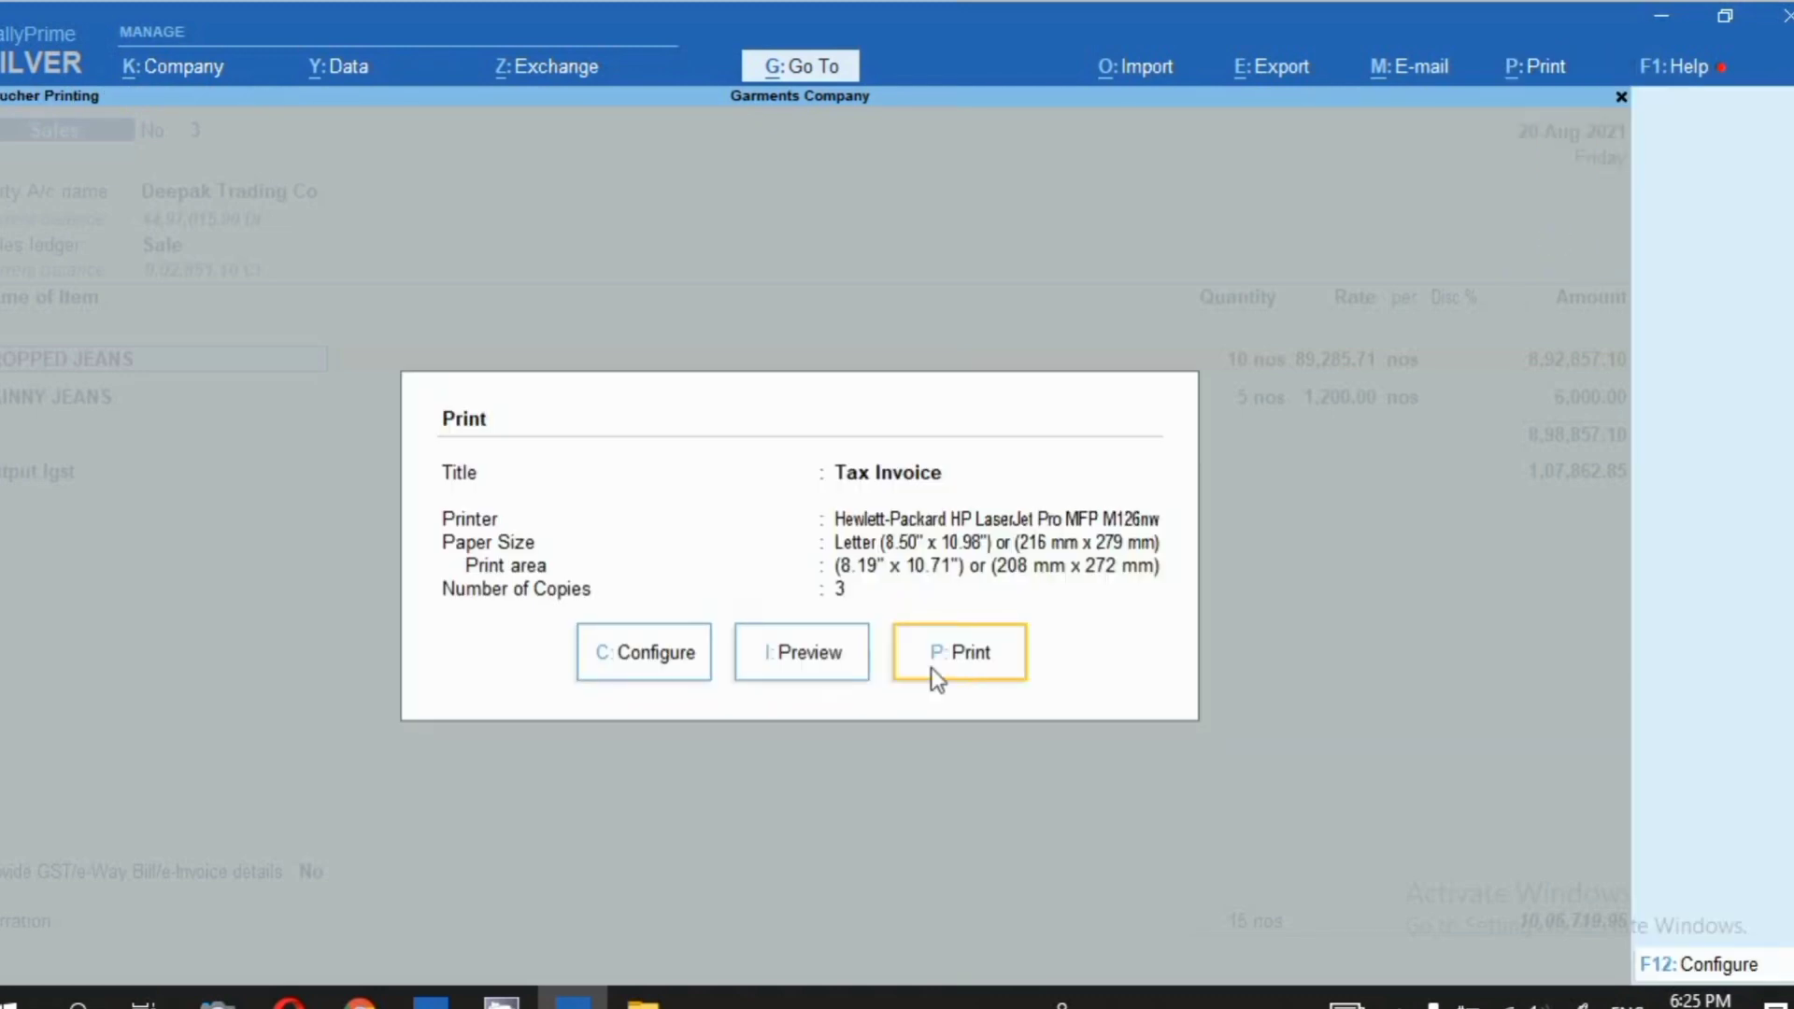
pyautogui.click(802, 656)
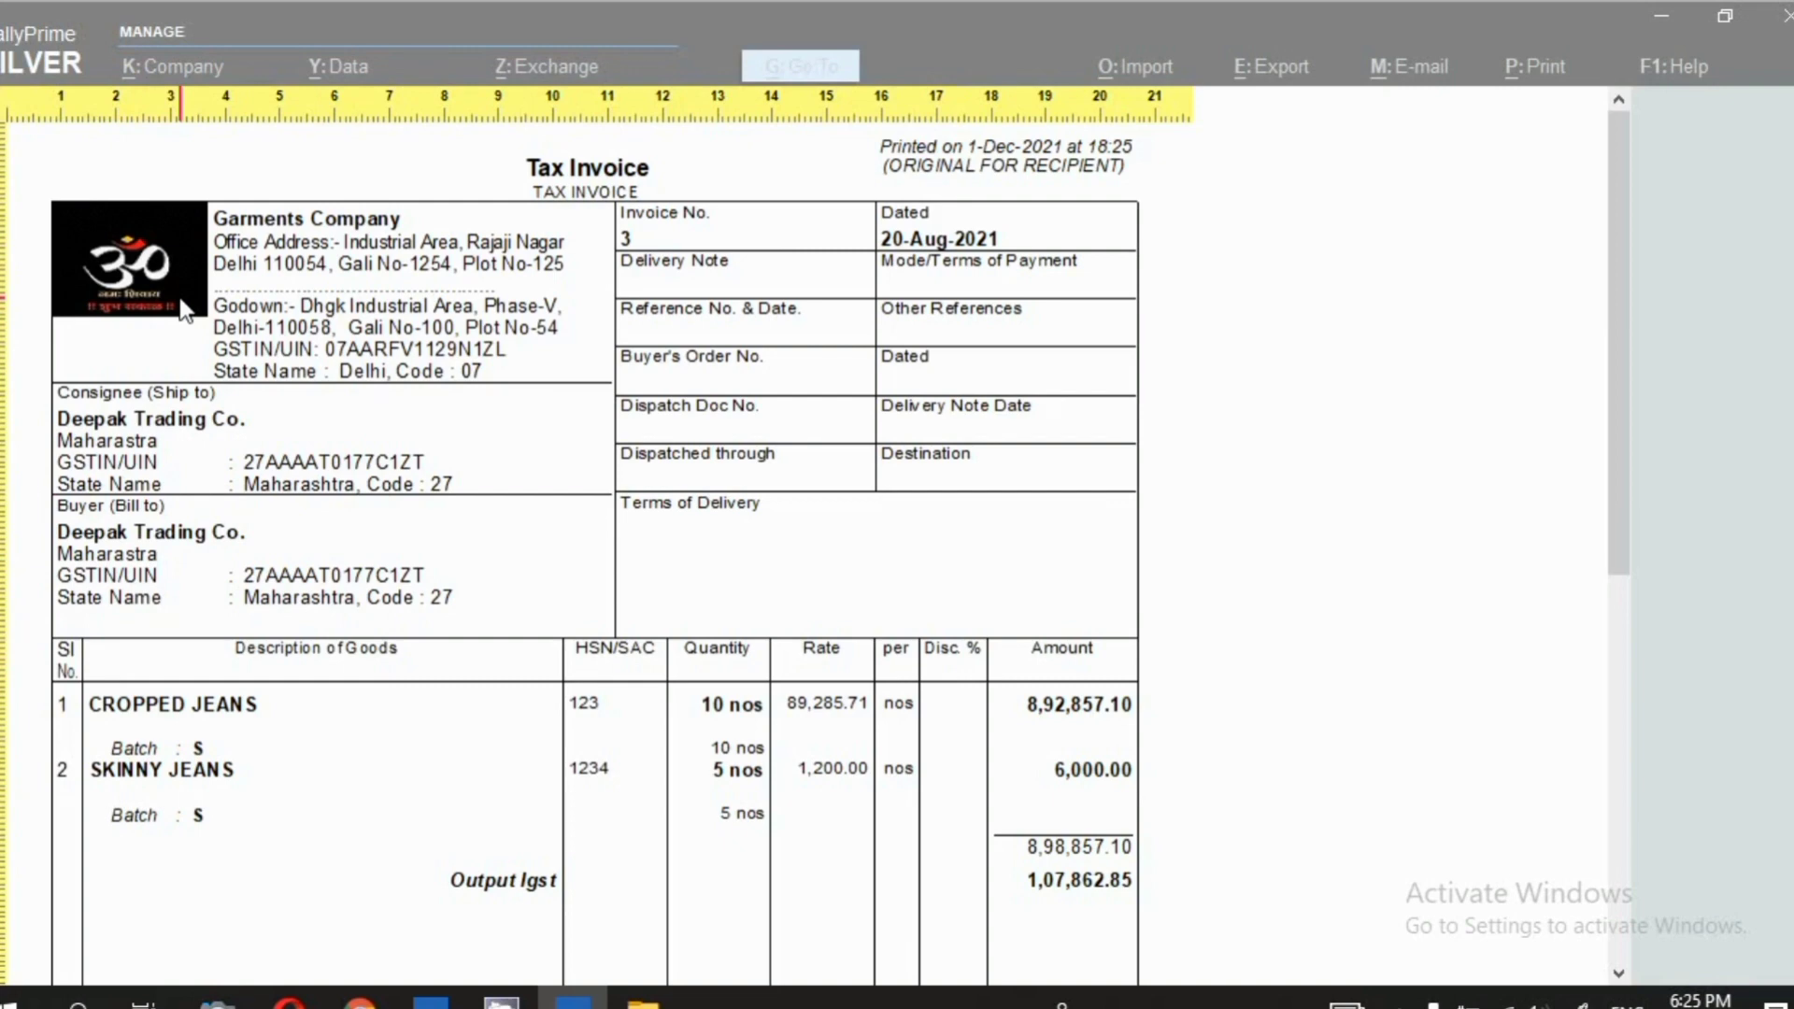
pyautogui.hotkey('alt', 'z')
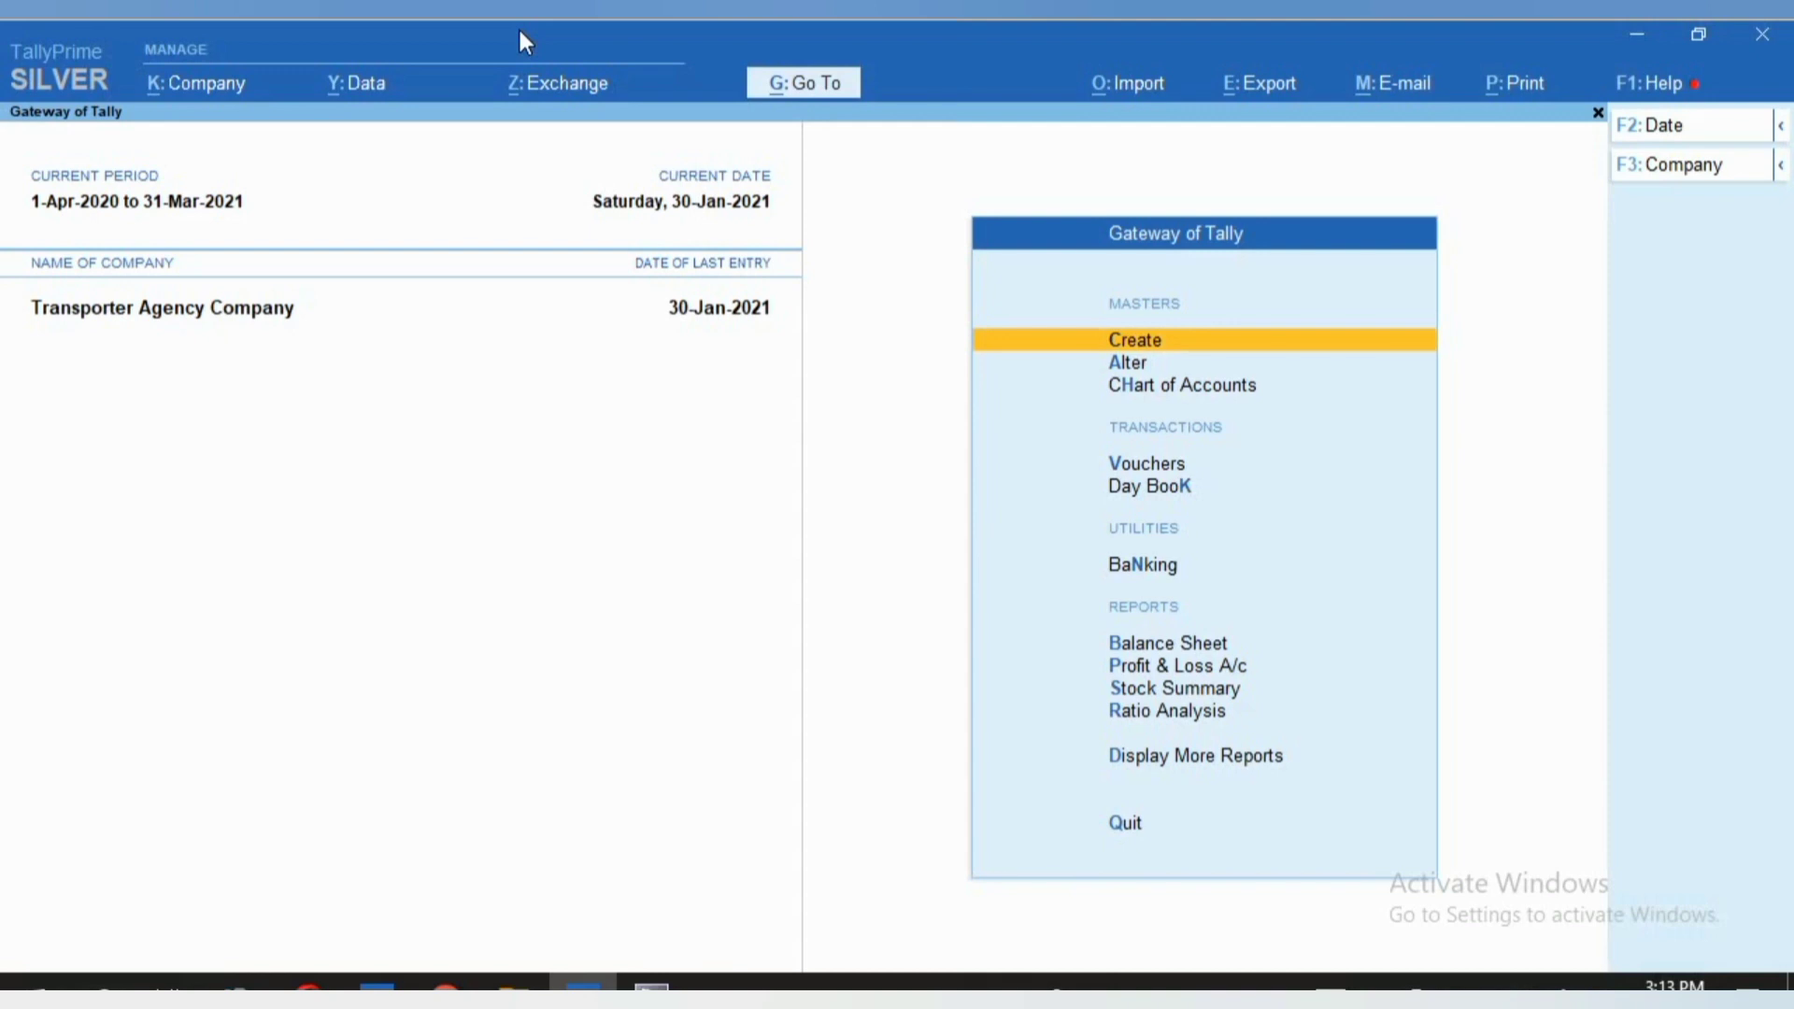
# Start a new Godown master for Transporter Agency Company instead of altering the existing Main Location
pyautogui.press('Return')
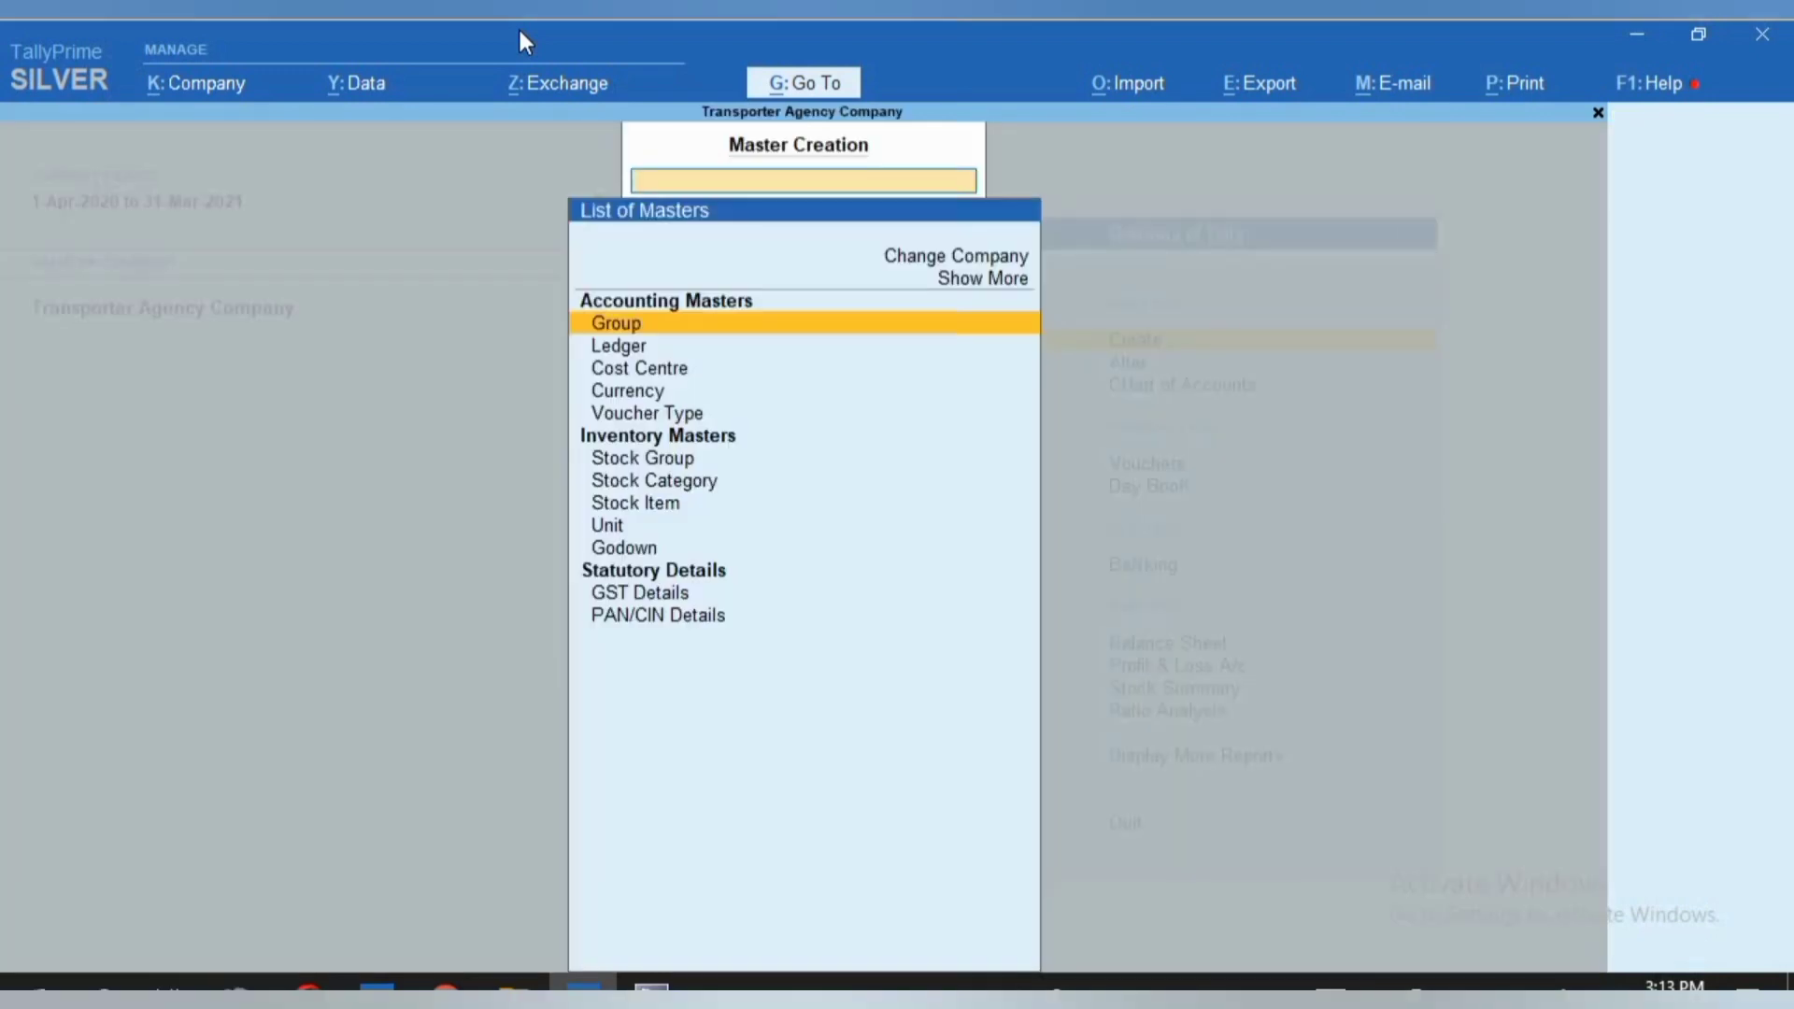
pyautogui.press('Down')
pyautogui.press('Down')
pyautogui.press('Down')
pyautogui.press('Down')
pyautogui.press('Down')
pyautogui.press('Down')
pyautogui.press('Down')
pyautogui.press('Down')
pyautogui.press('Down')
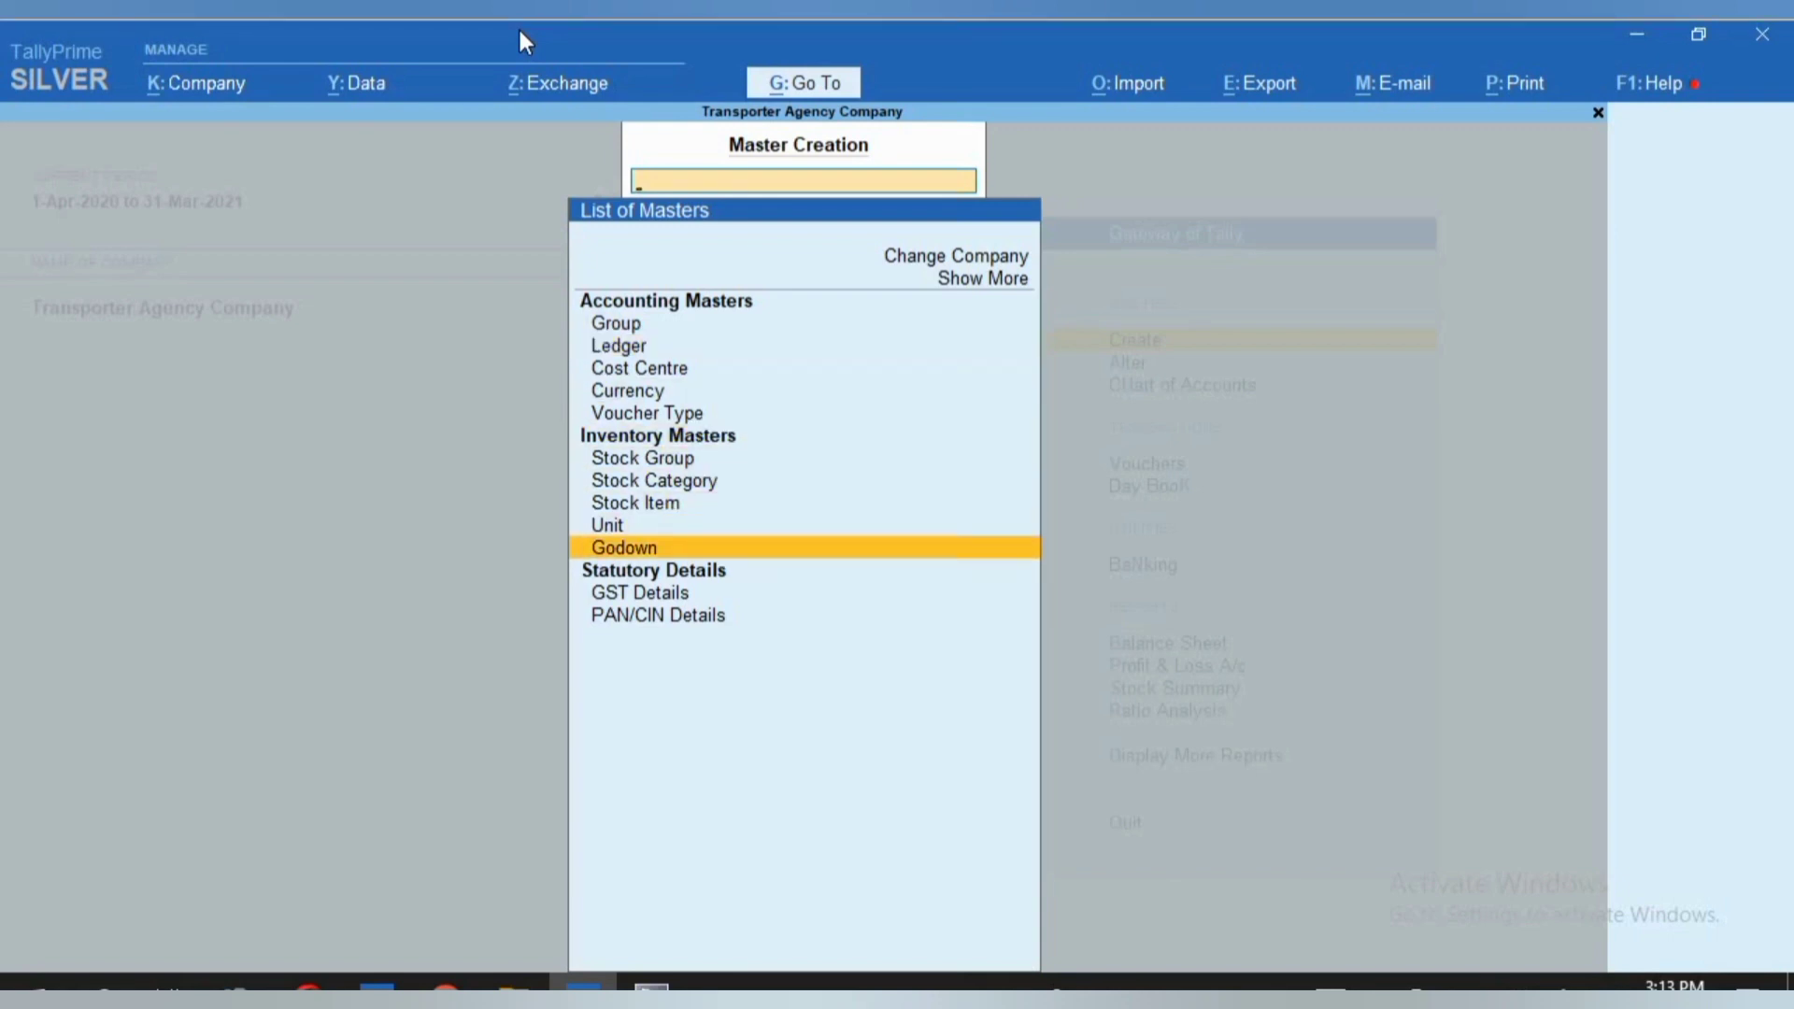
pyautogui.press('Return')
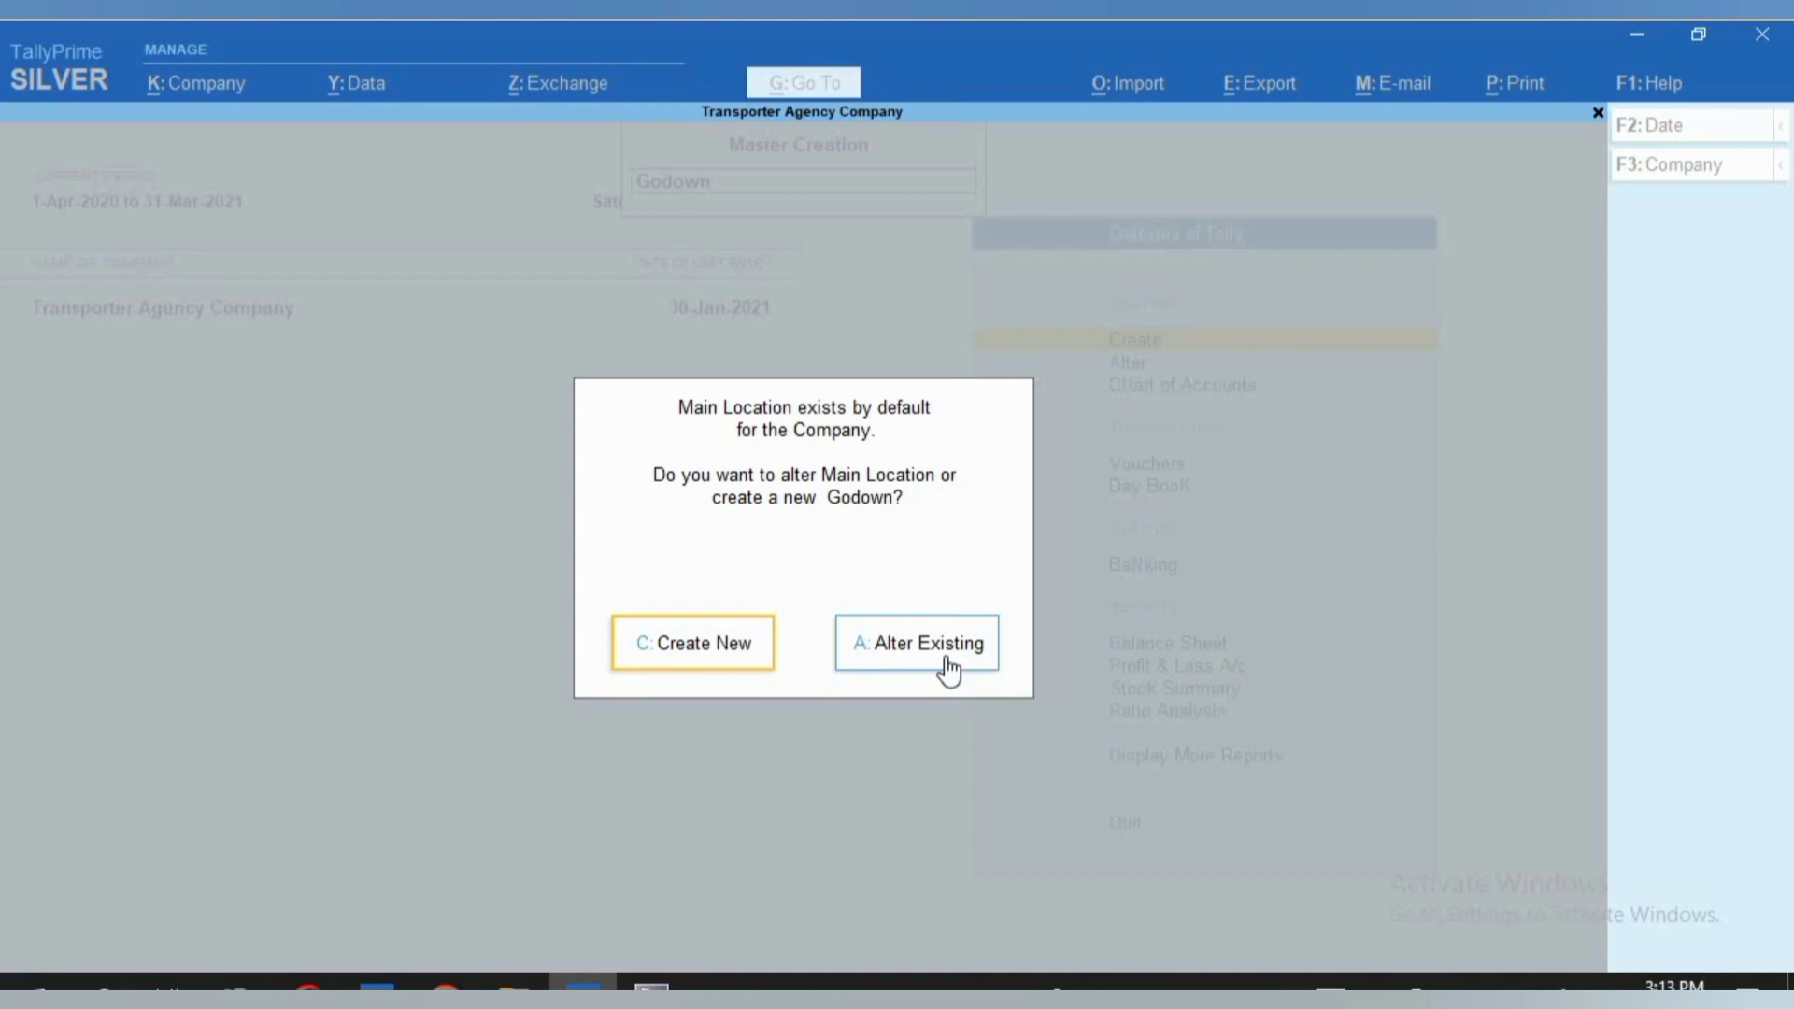
pyautogui.click(694, 659)
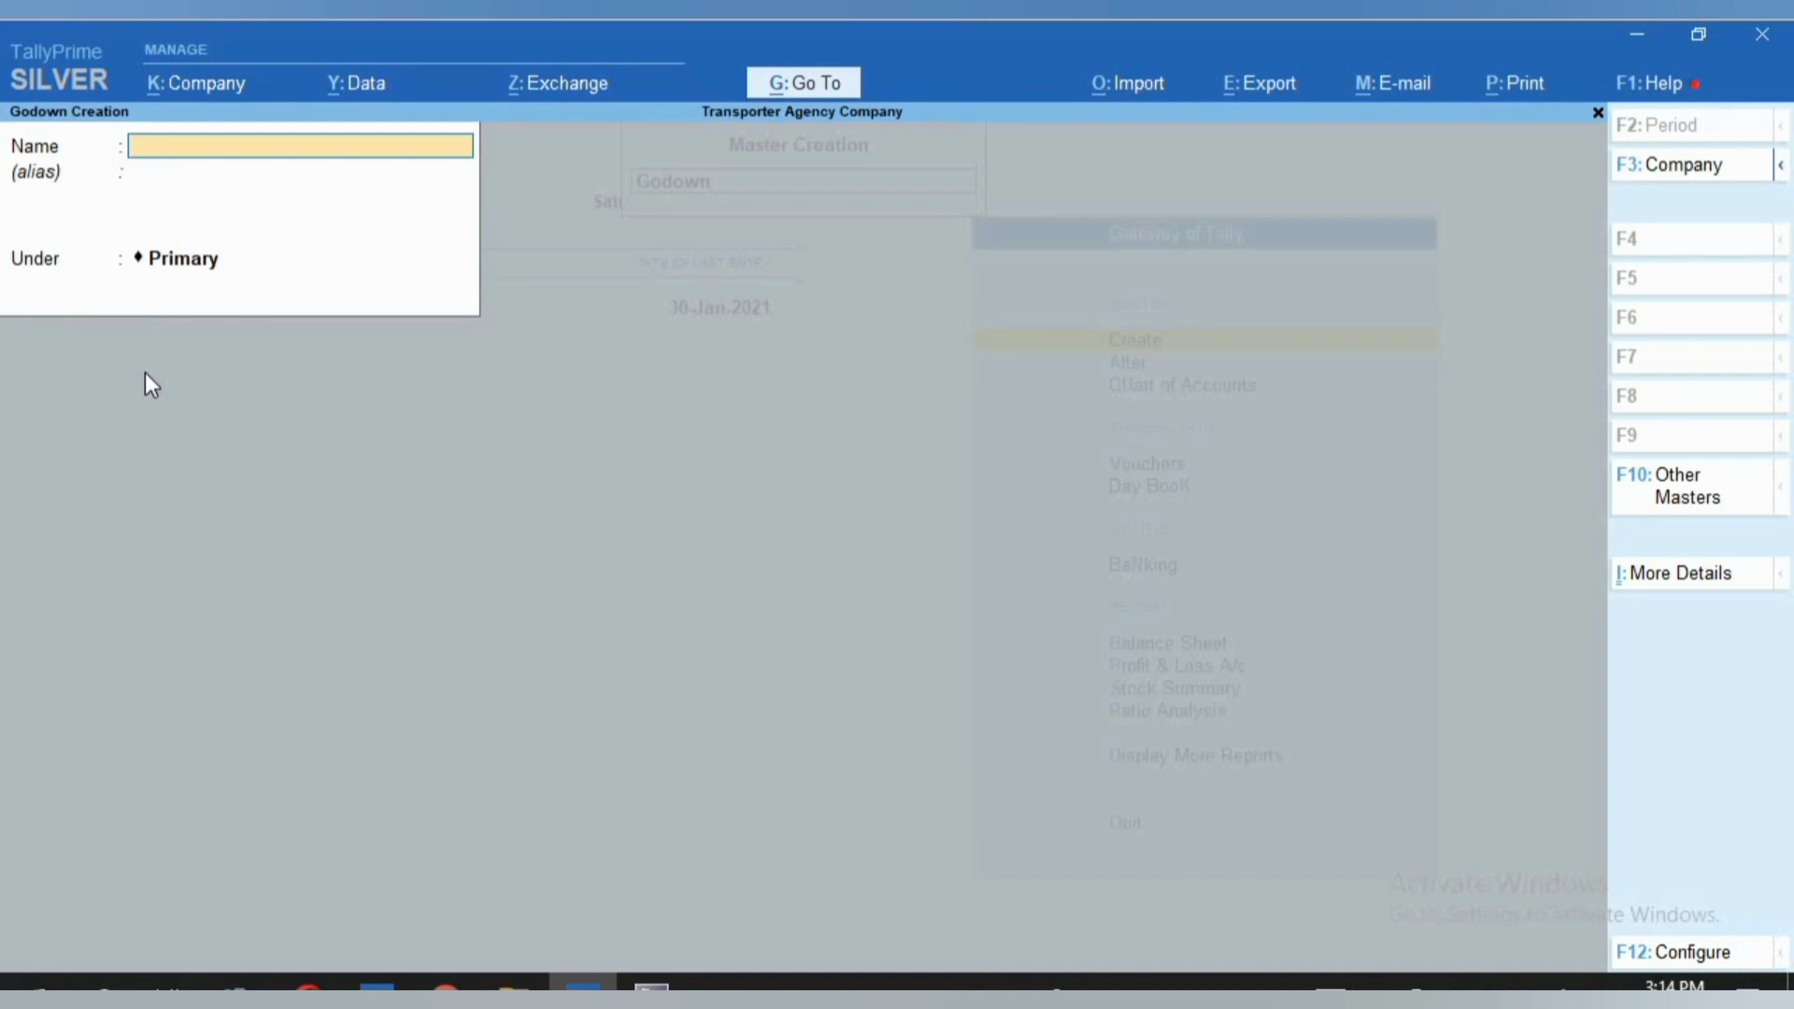
# Create a godown named WAREHOUSE 1 under Primary
pyautogui.write('WAREHOUSE 1')
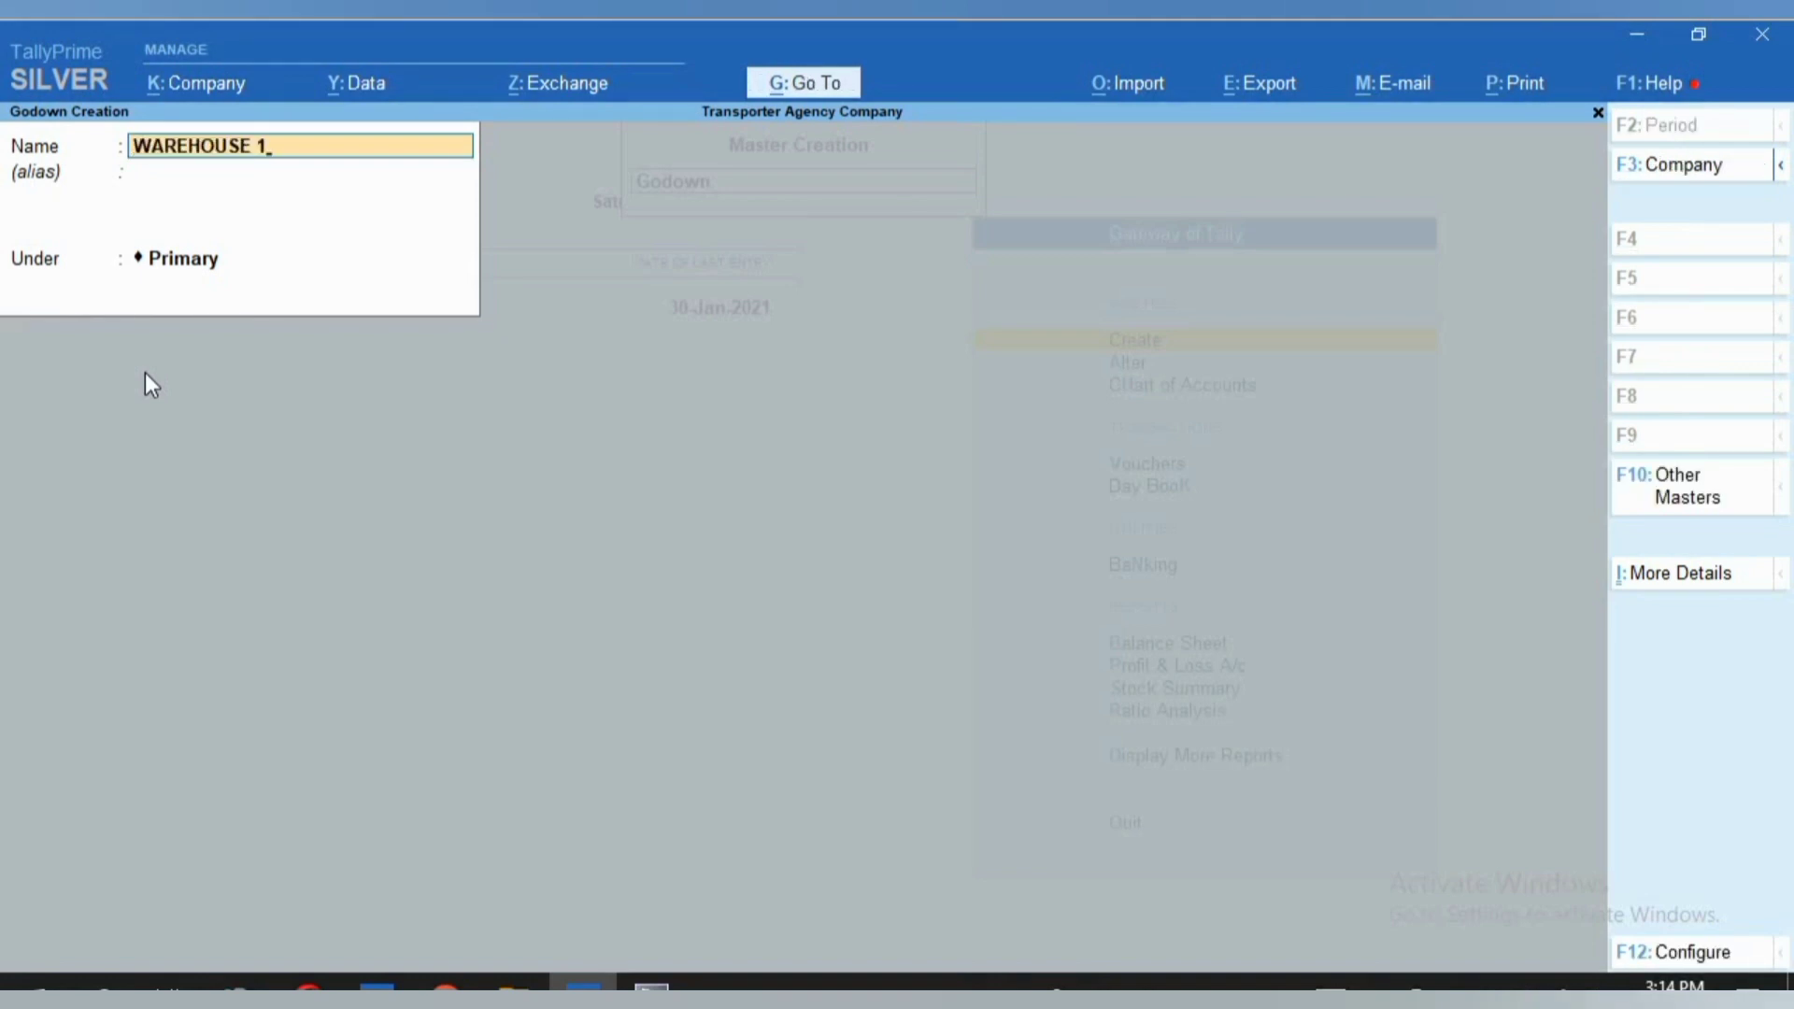
pyautogui.press('Return')
pyautogui.press('Return')
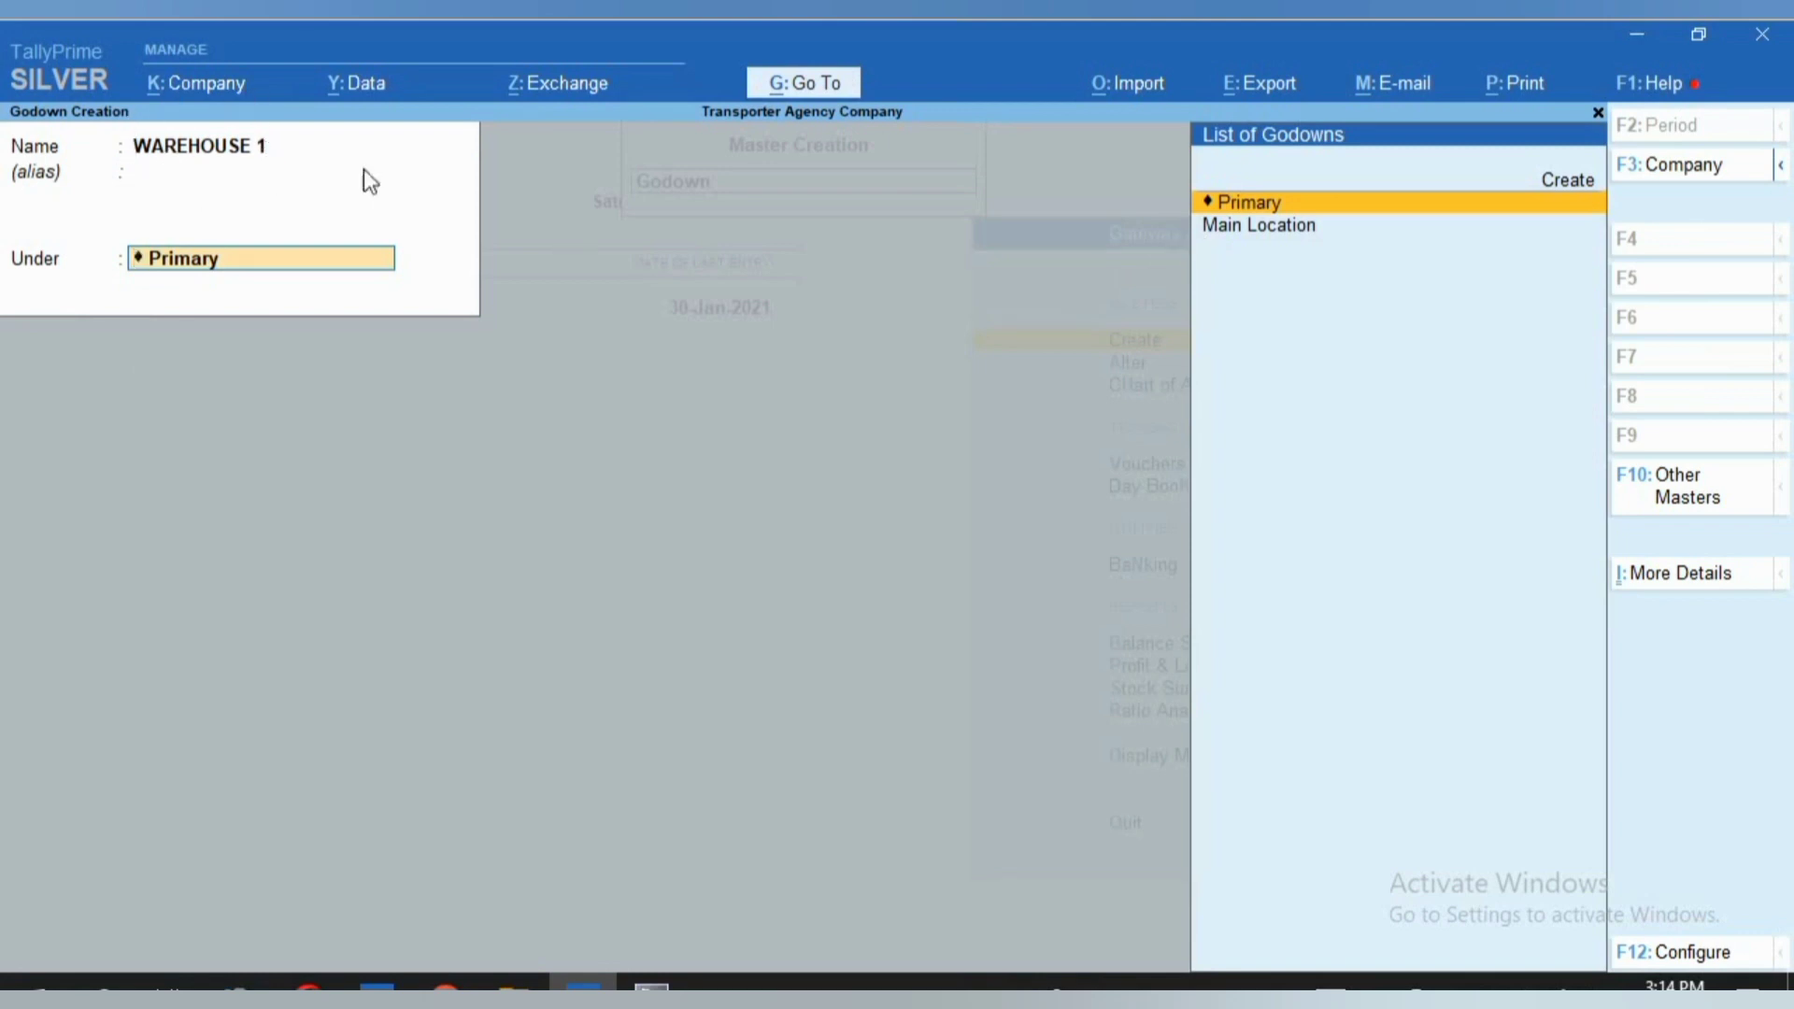
pyautogui.click(1231, 230)
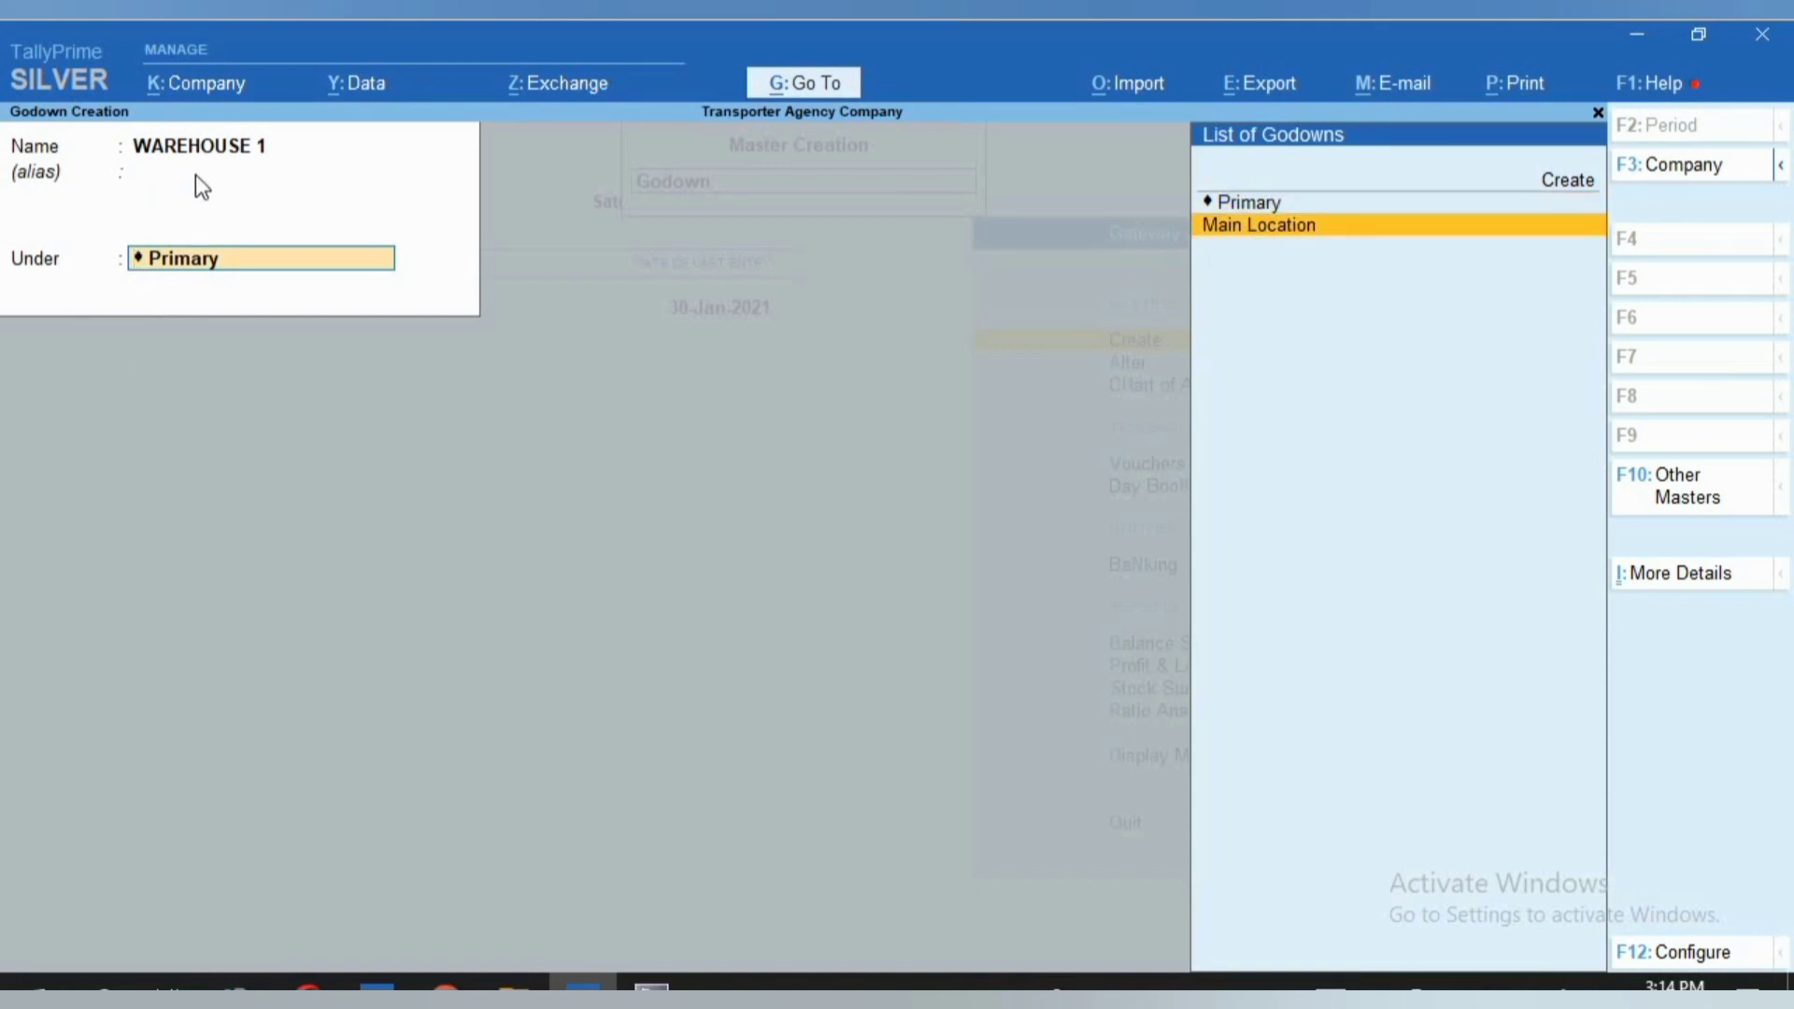
pyautogui.click(1216, 205)
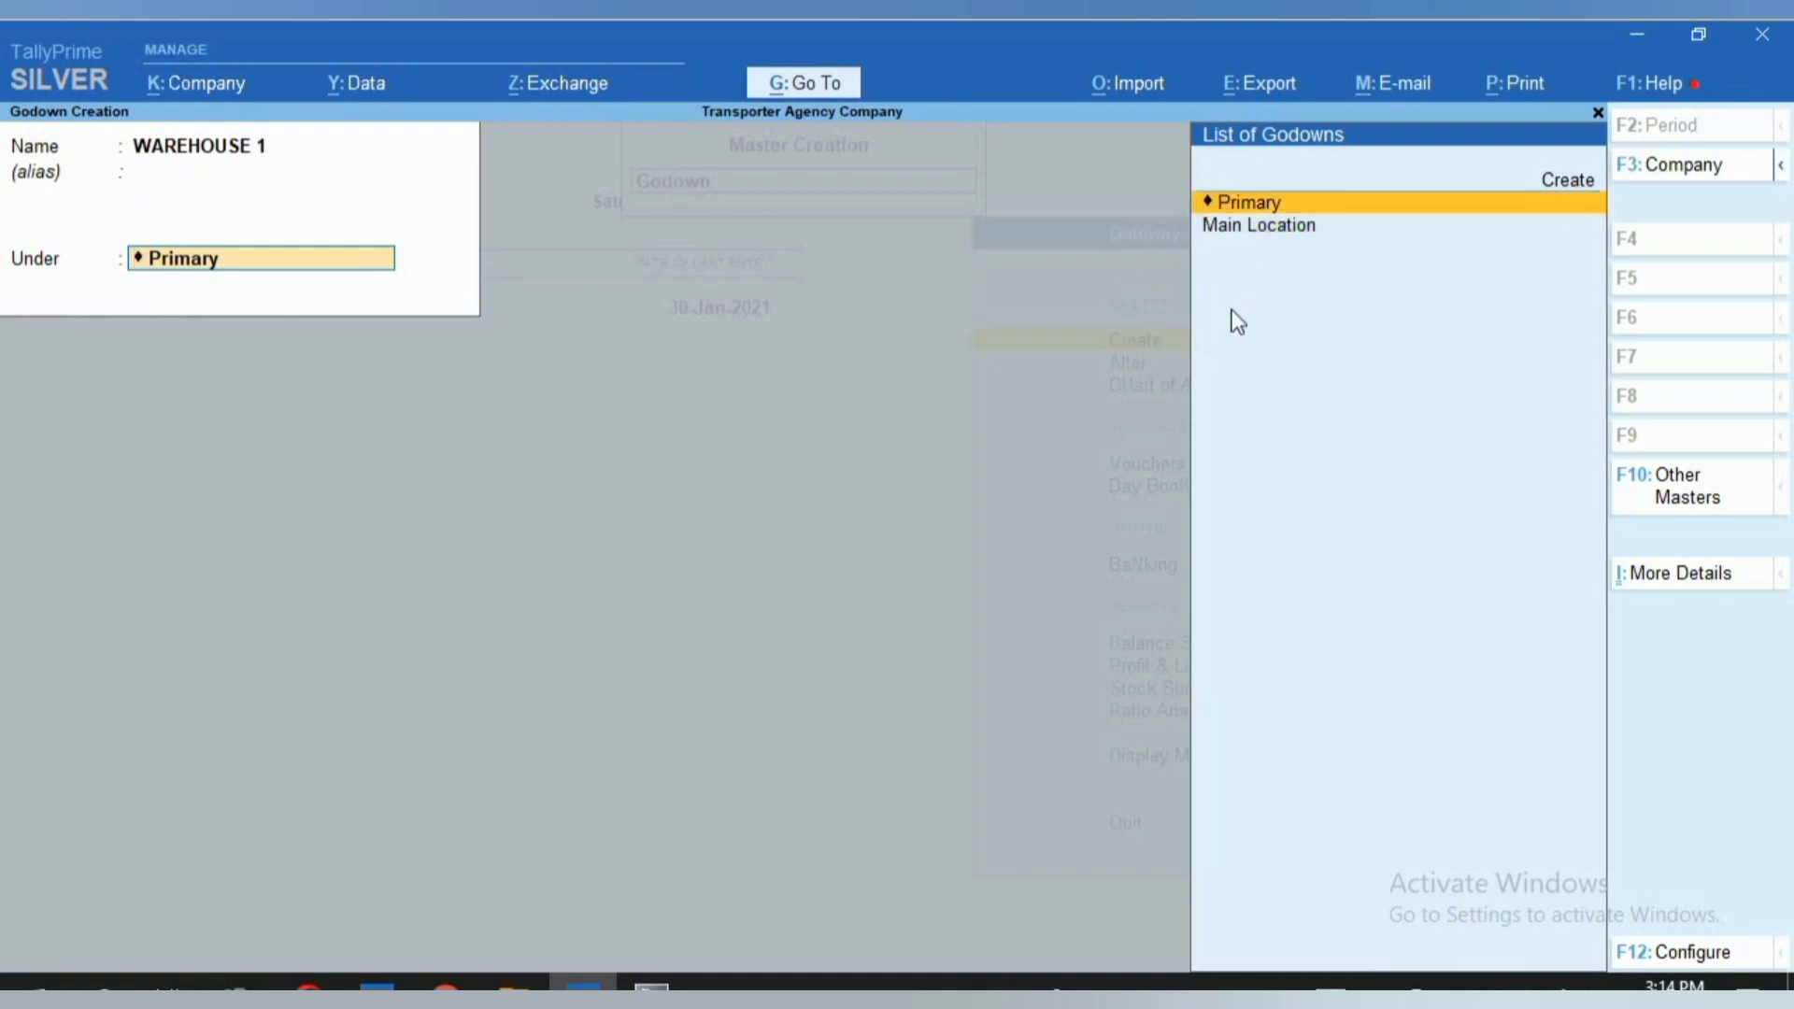
pyautogui.press('Return')
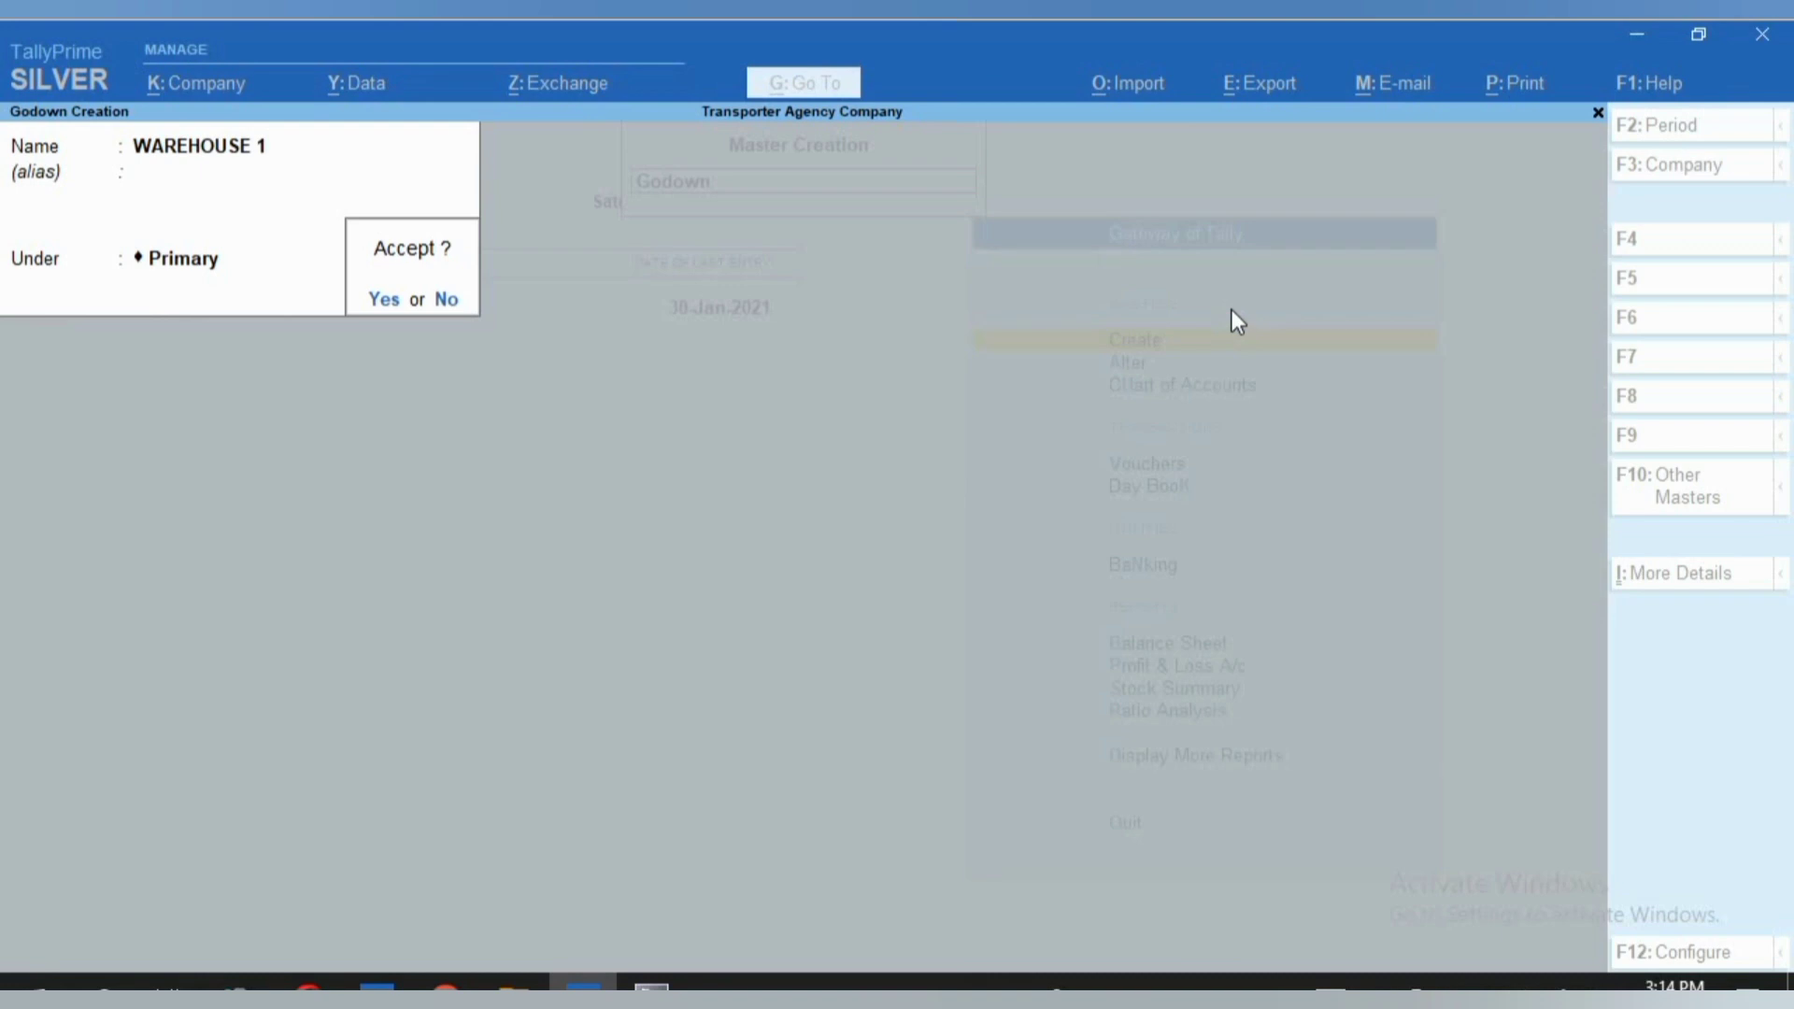
pyautogui.press('Return')
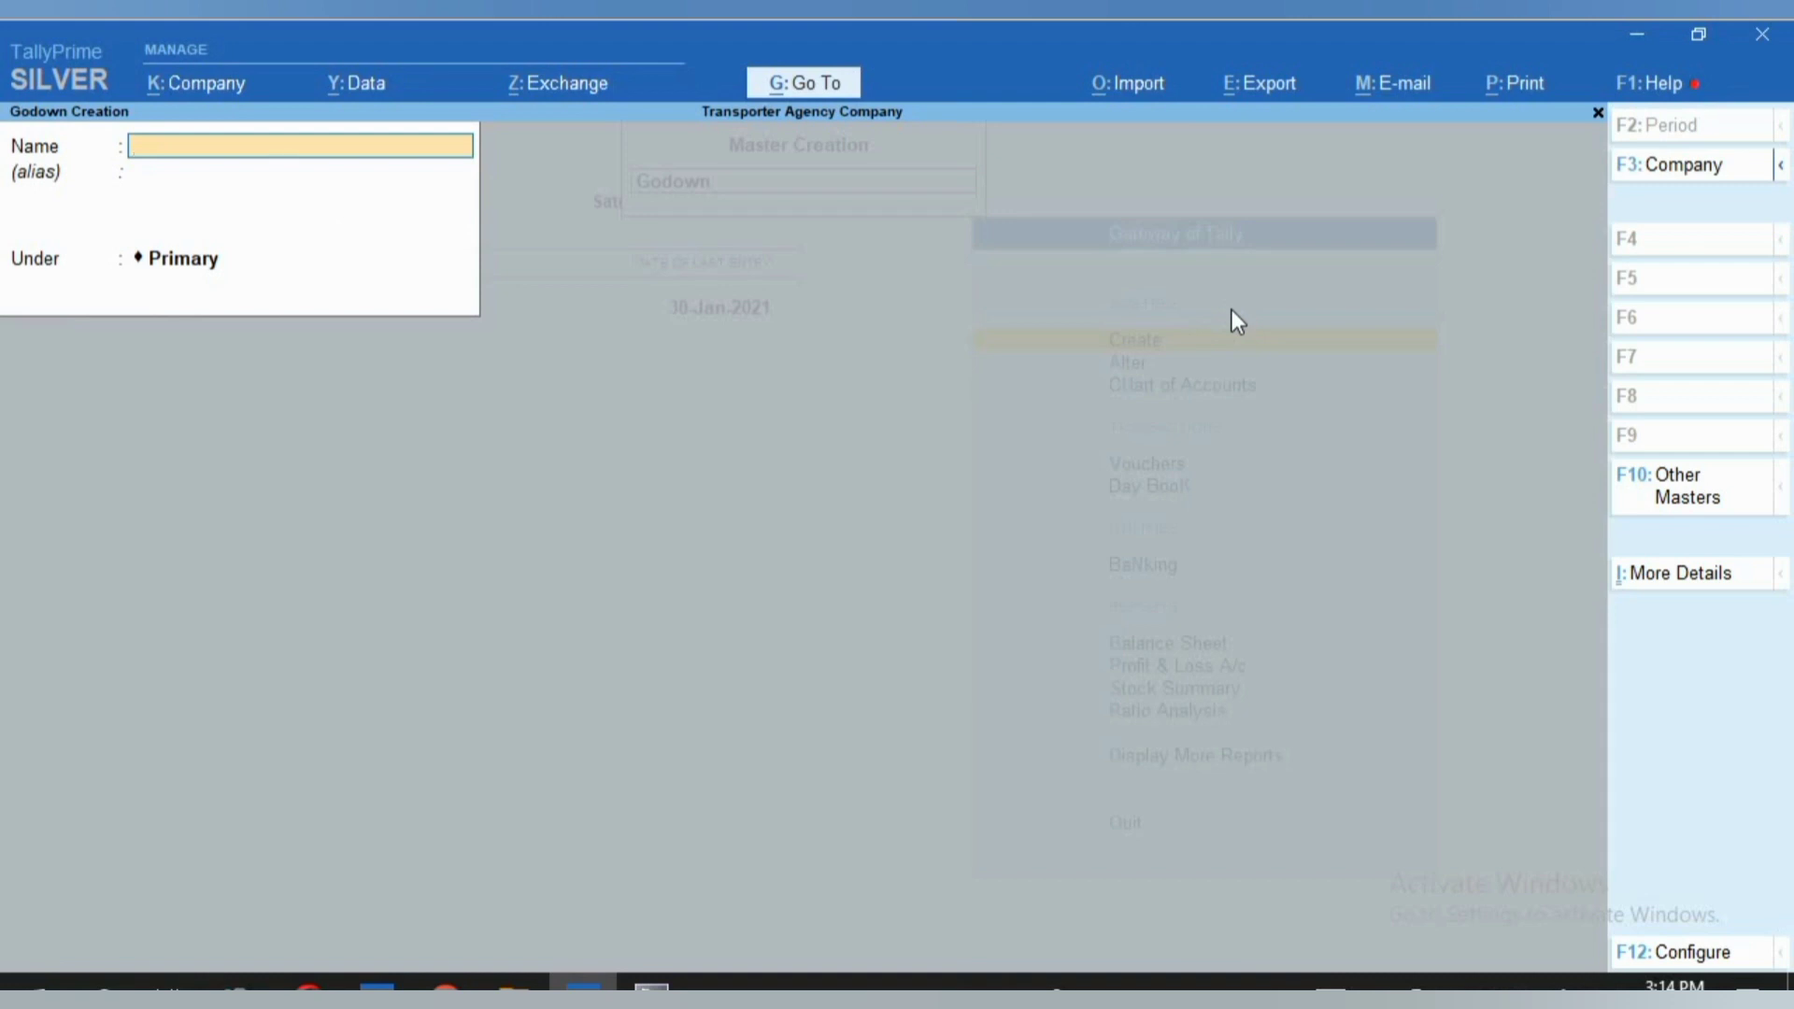
# Create a second godown named WAREHOUSE 2 under Primary
pyautogui.write('WAREHOUSE 1')
pyautogui.press('BackSpace')
pyautogui.write('2')
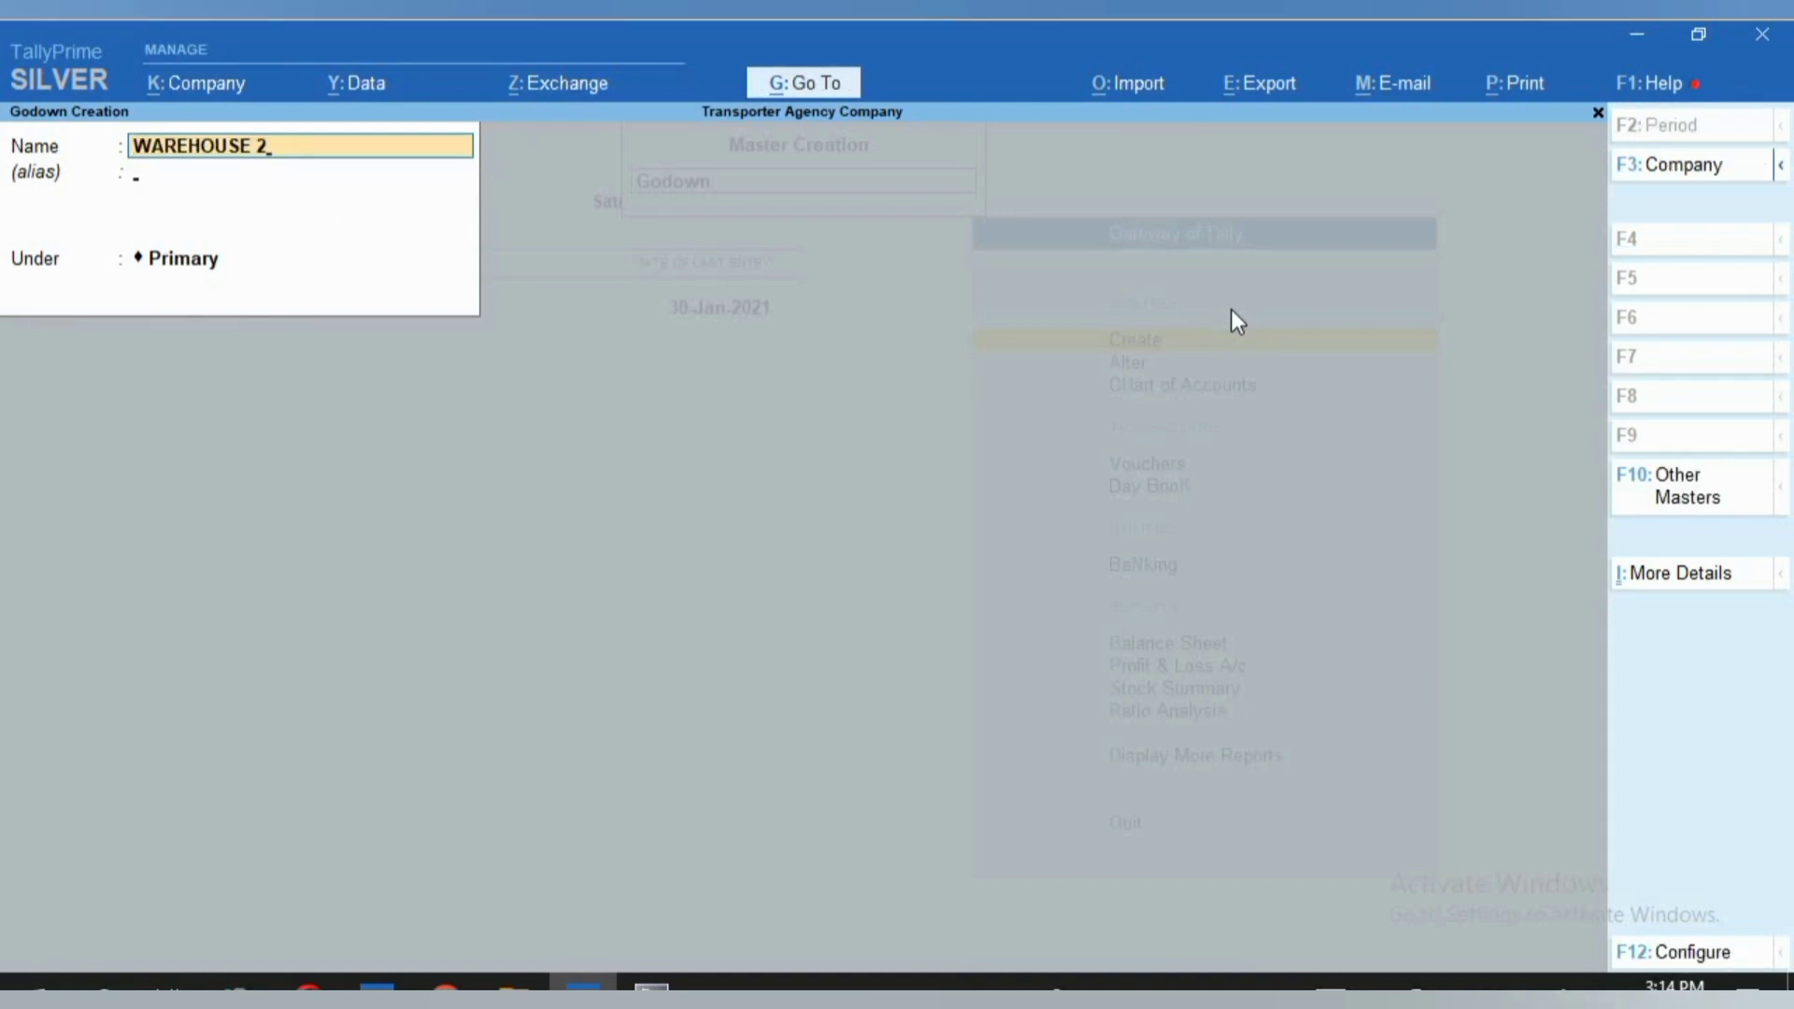
pyautogui.press('Return')
pyautogui.press('Return')
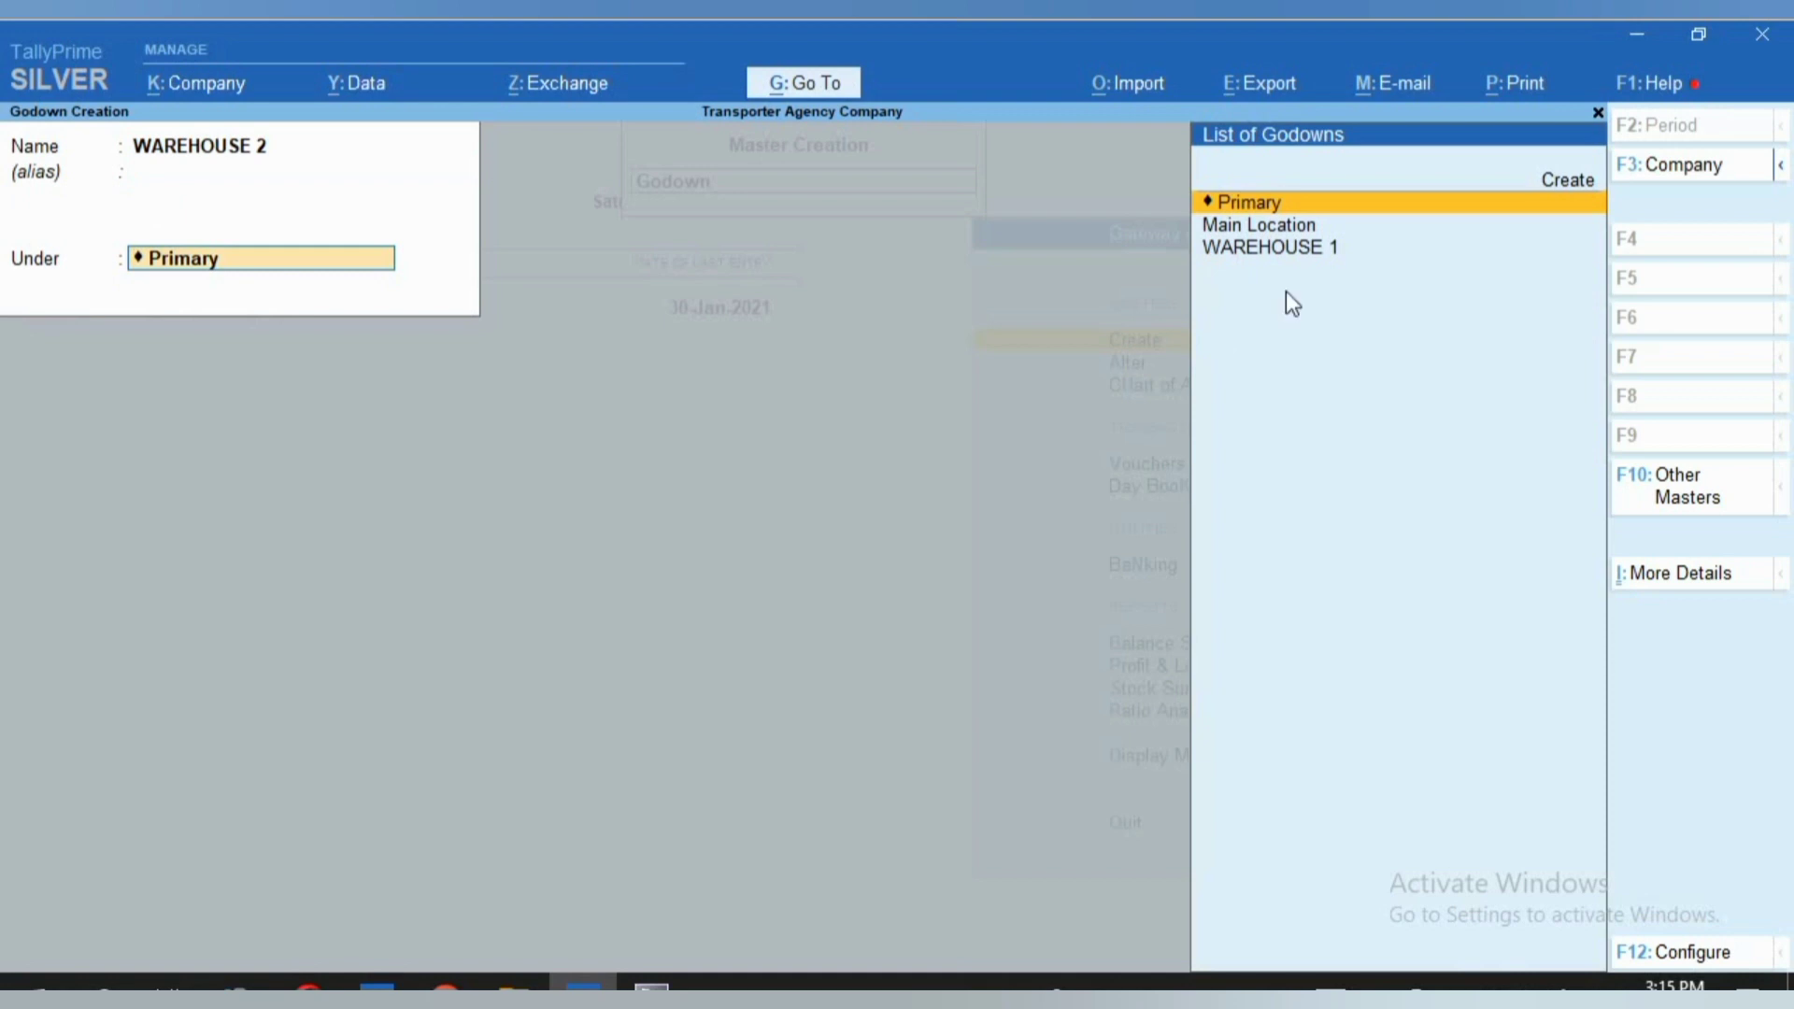
pyautogui.press('Return')
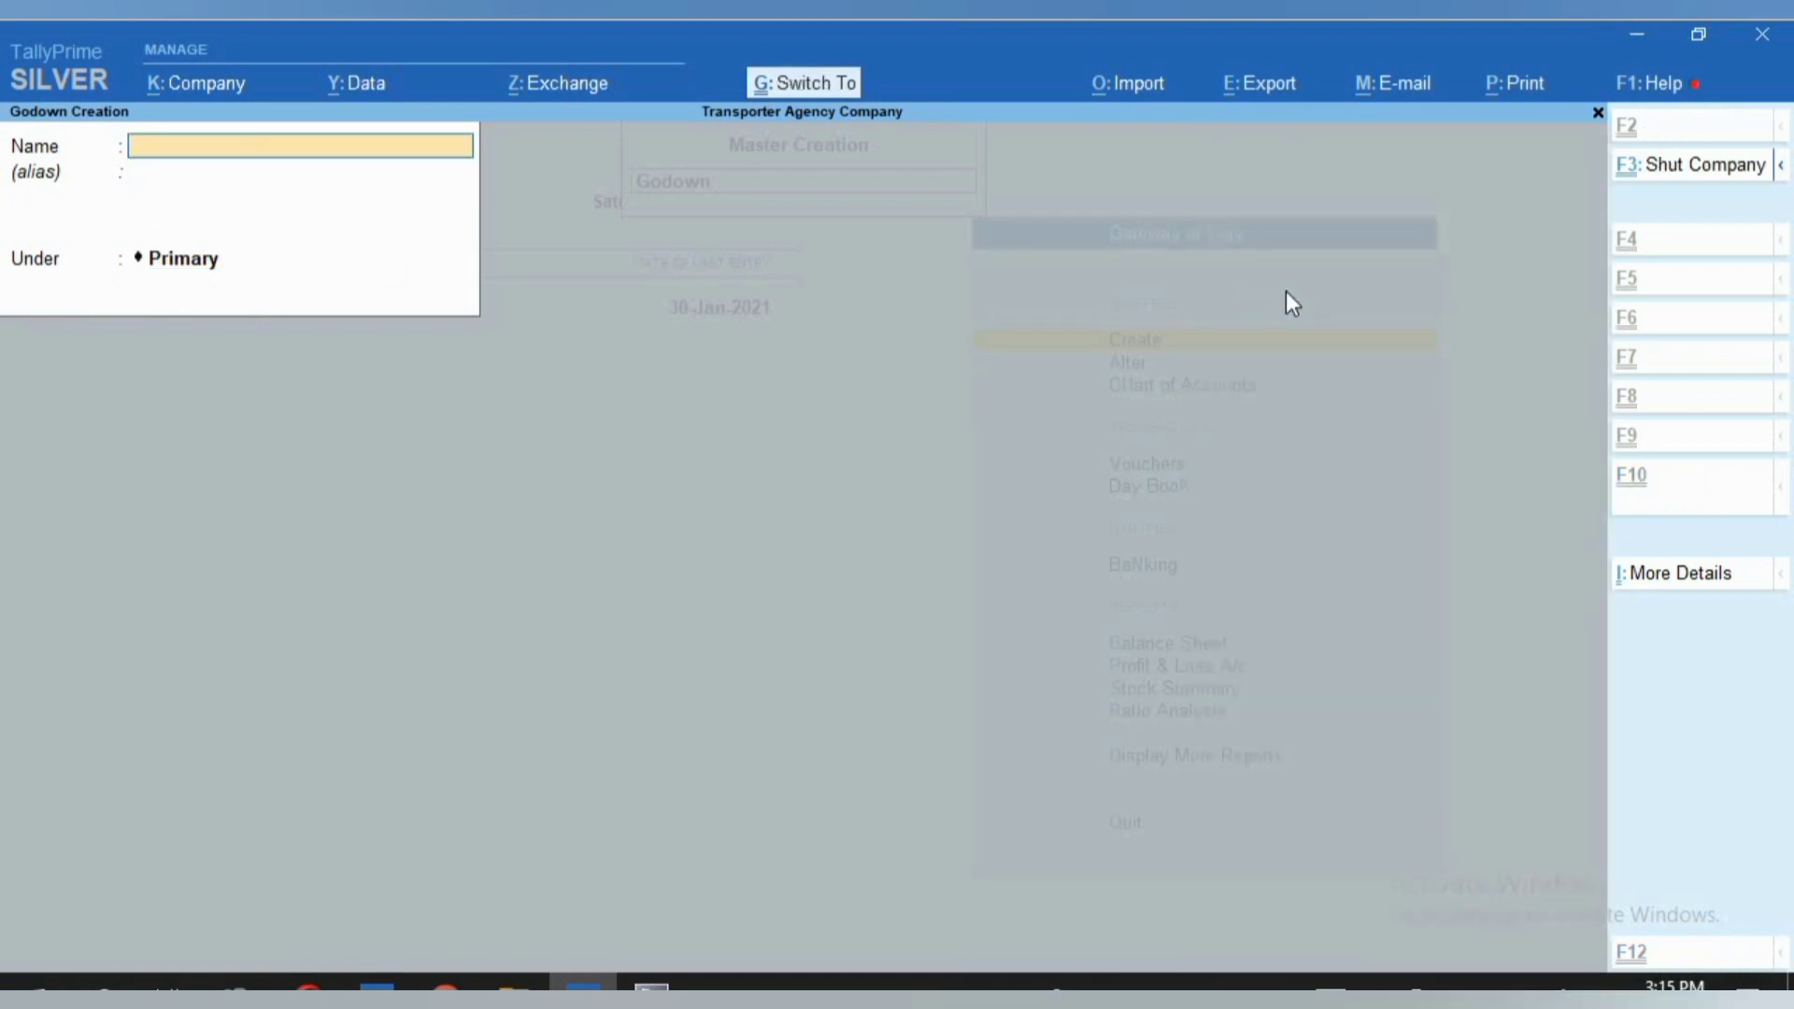
# Create a third godown named WAREHOUSE 3 under Primary
pyautogui.write('WAREHOUSE 1')
pyautogui.press('BackSpace')
pyautogui.write('3')
pyautogui.press('Return')
pyautogui.press('Return')
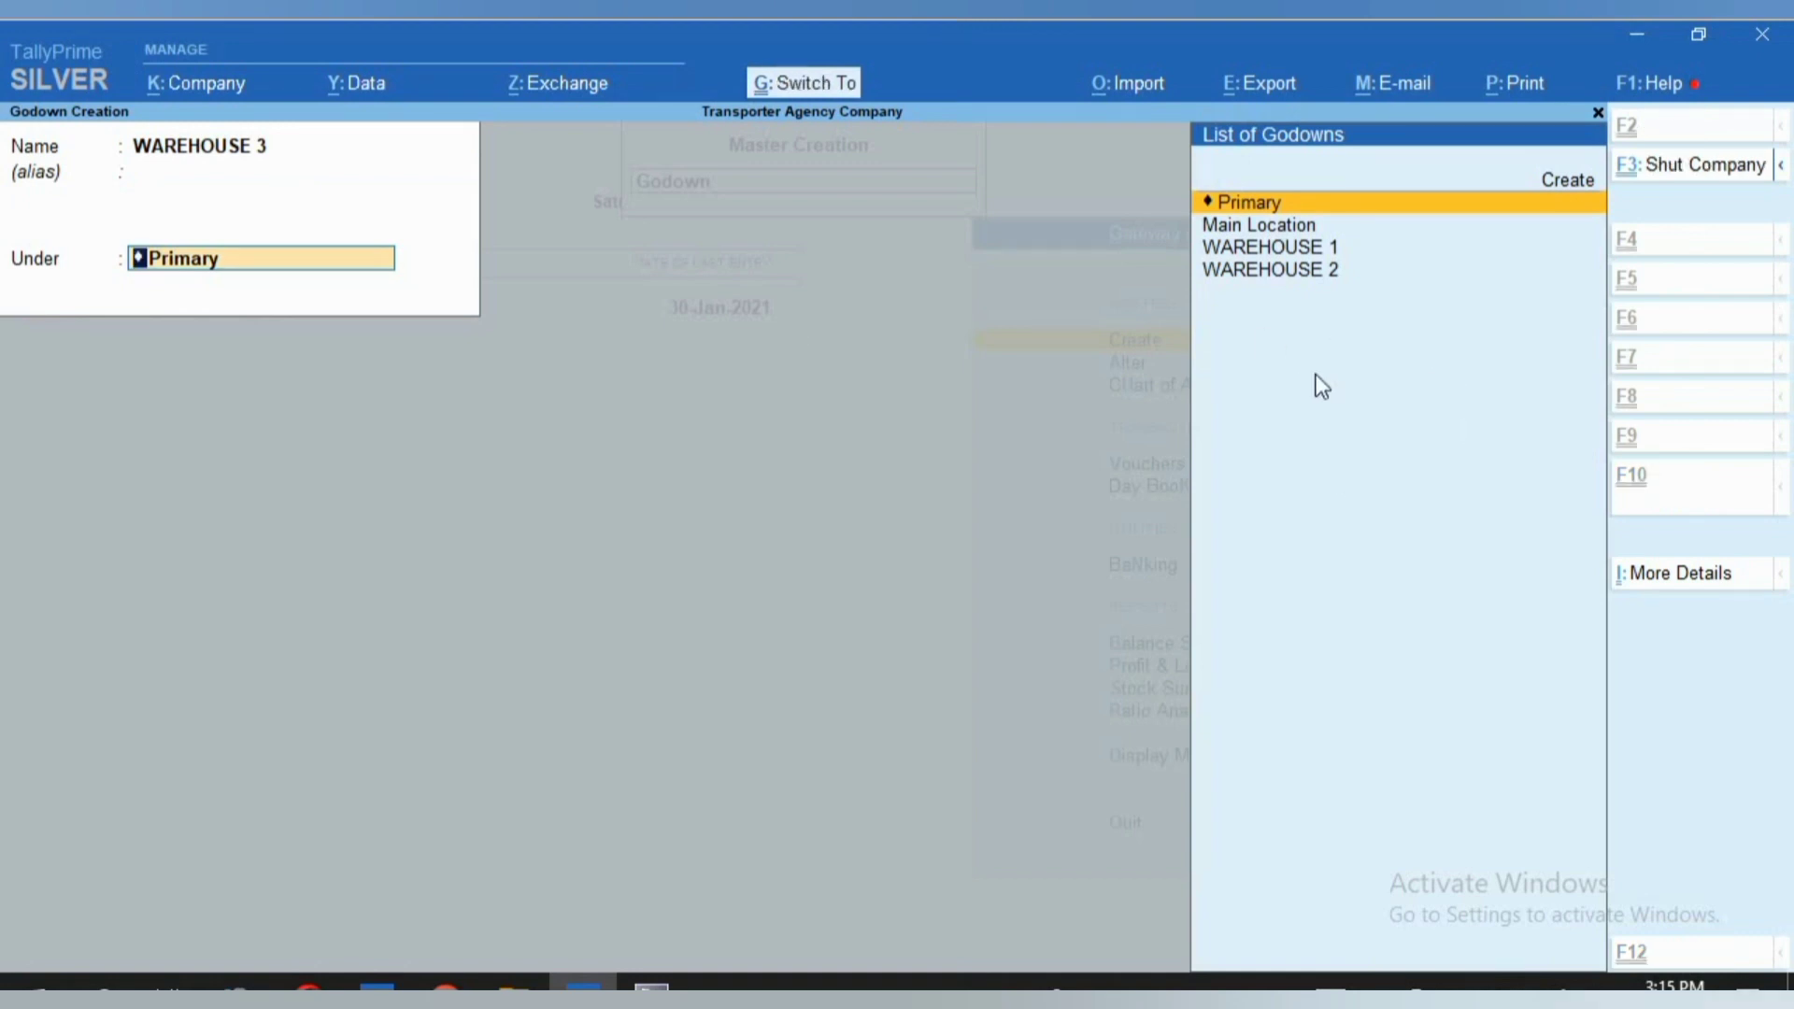
pyautogui.hotkey('ctrl', 'a')
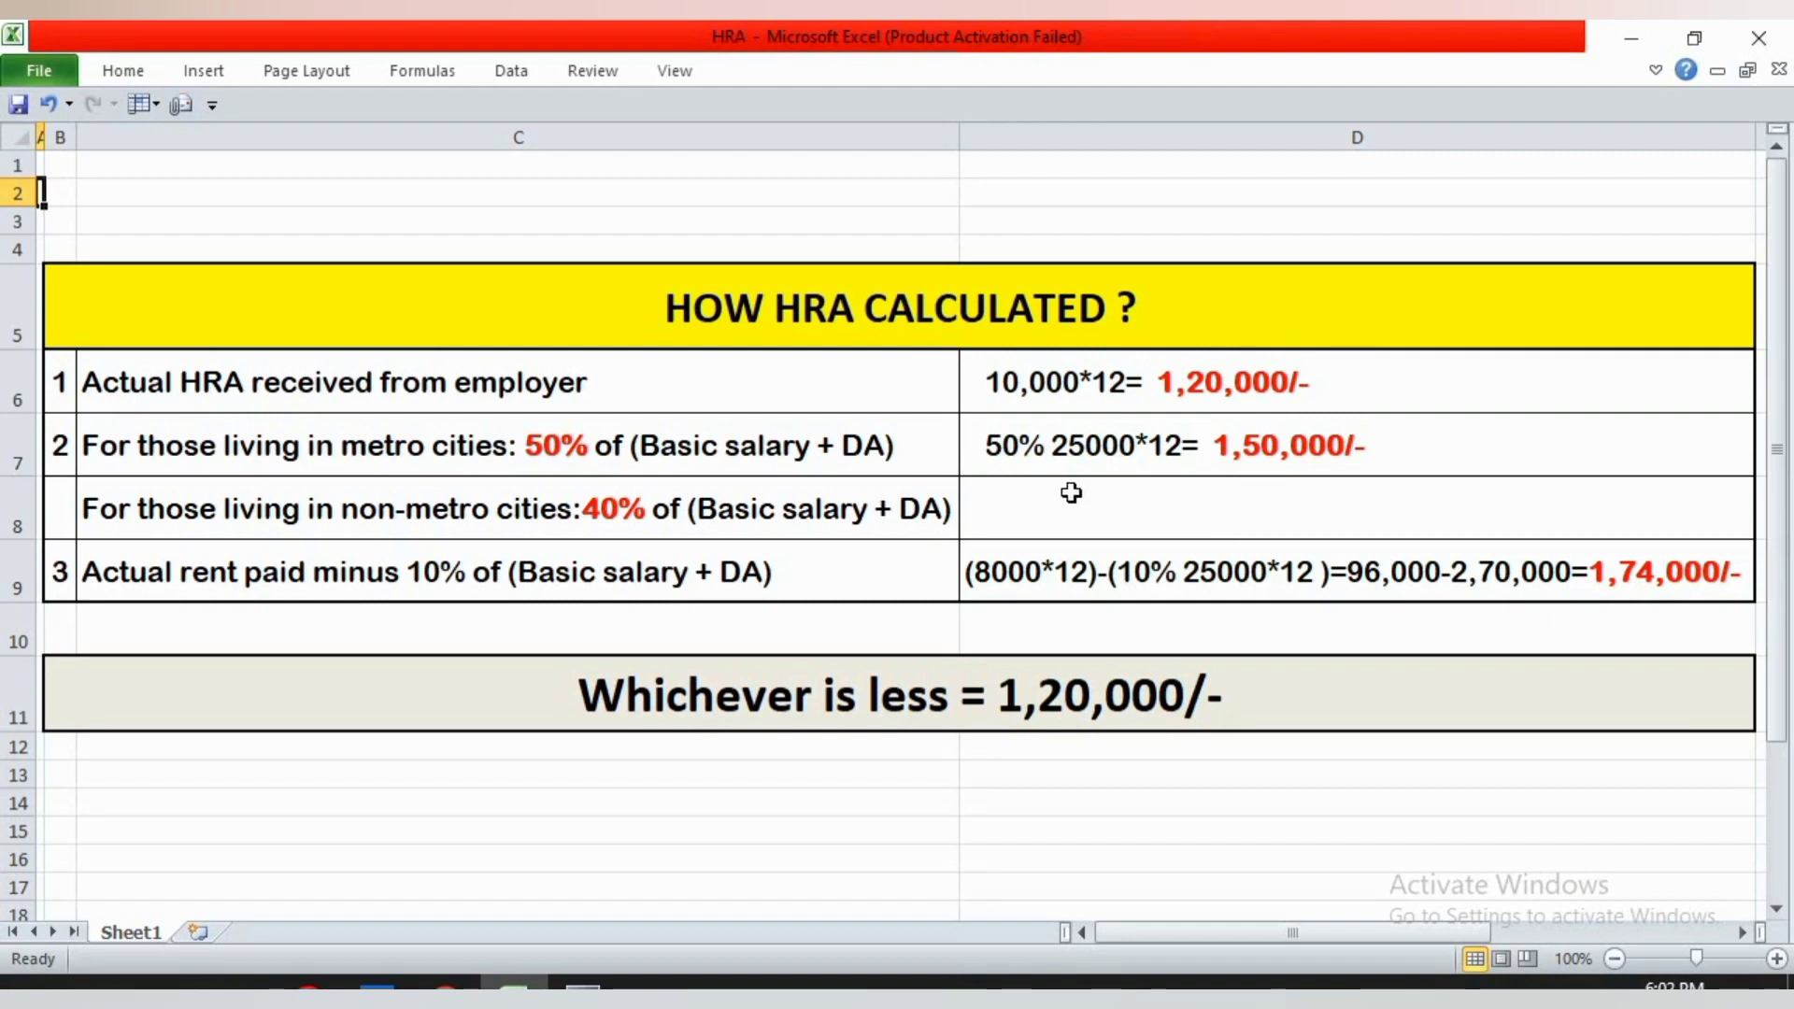
# In Excel's HRA worksheet, enter 40%25000*12=1,80,000/- as the calculation for those living in non-metro cities
pyautogui.doubleClick(1014, 496)
pyautogui.write('40%')
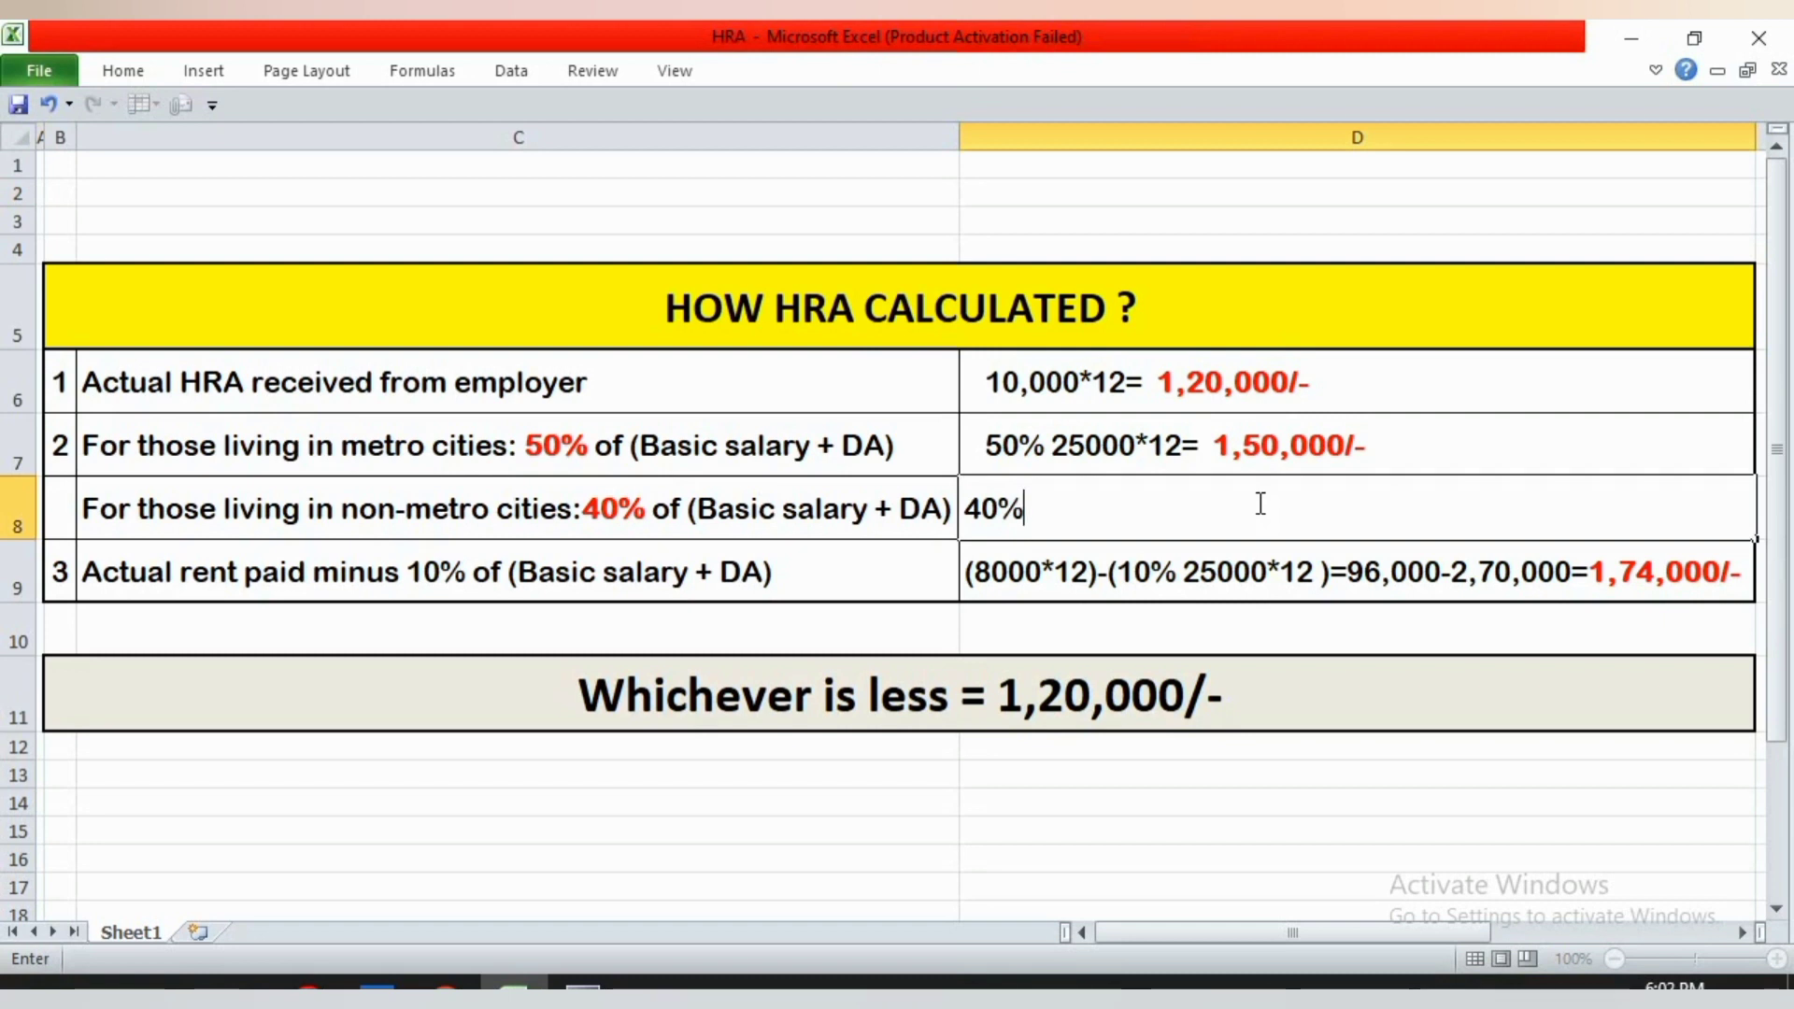
pyautogui.write('25000')
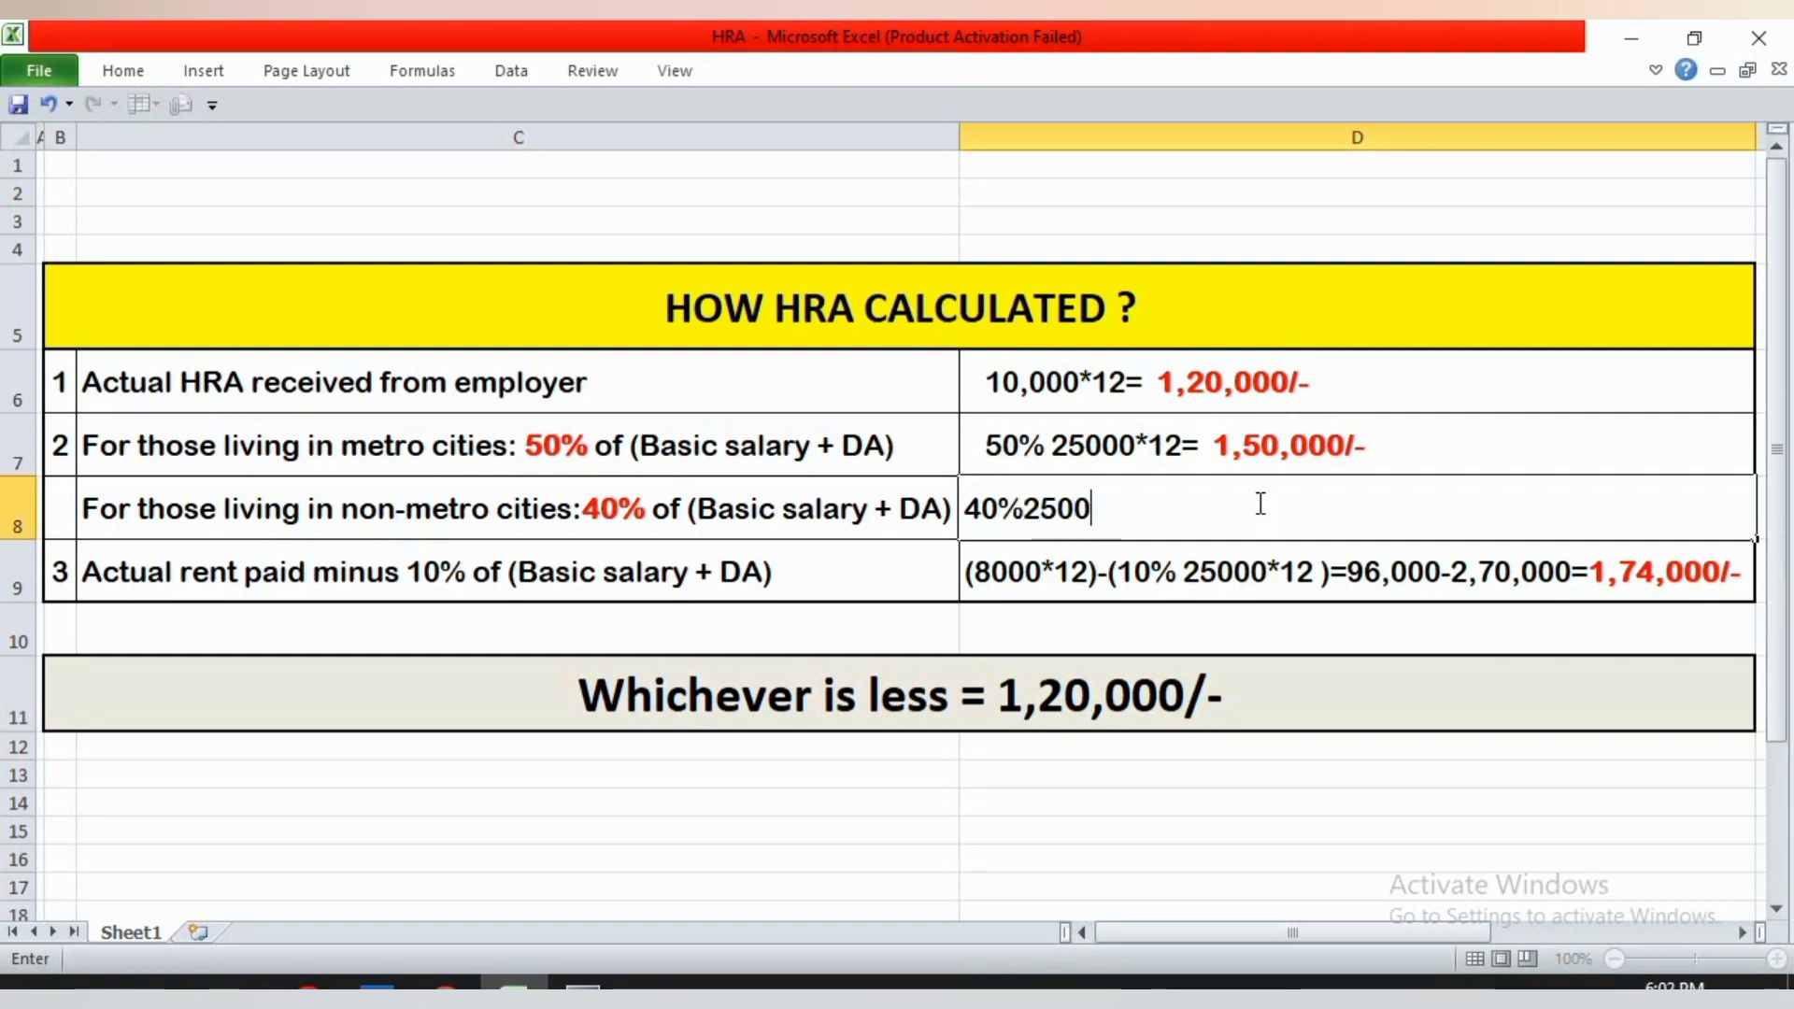
pyautogui.write('*12=1,80,000/-')
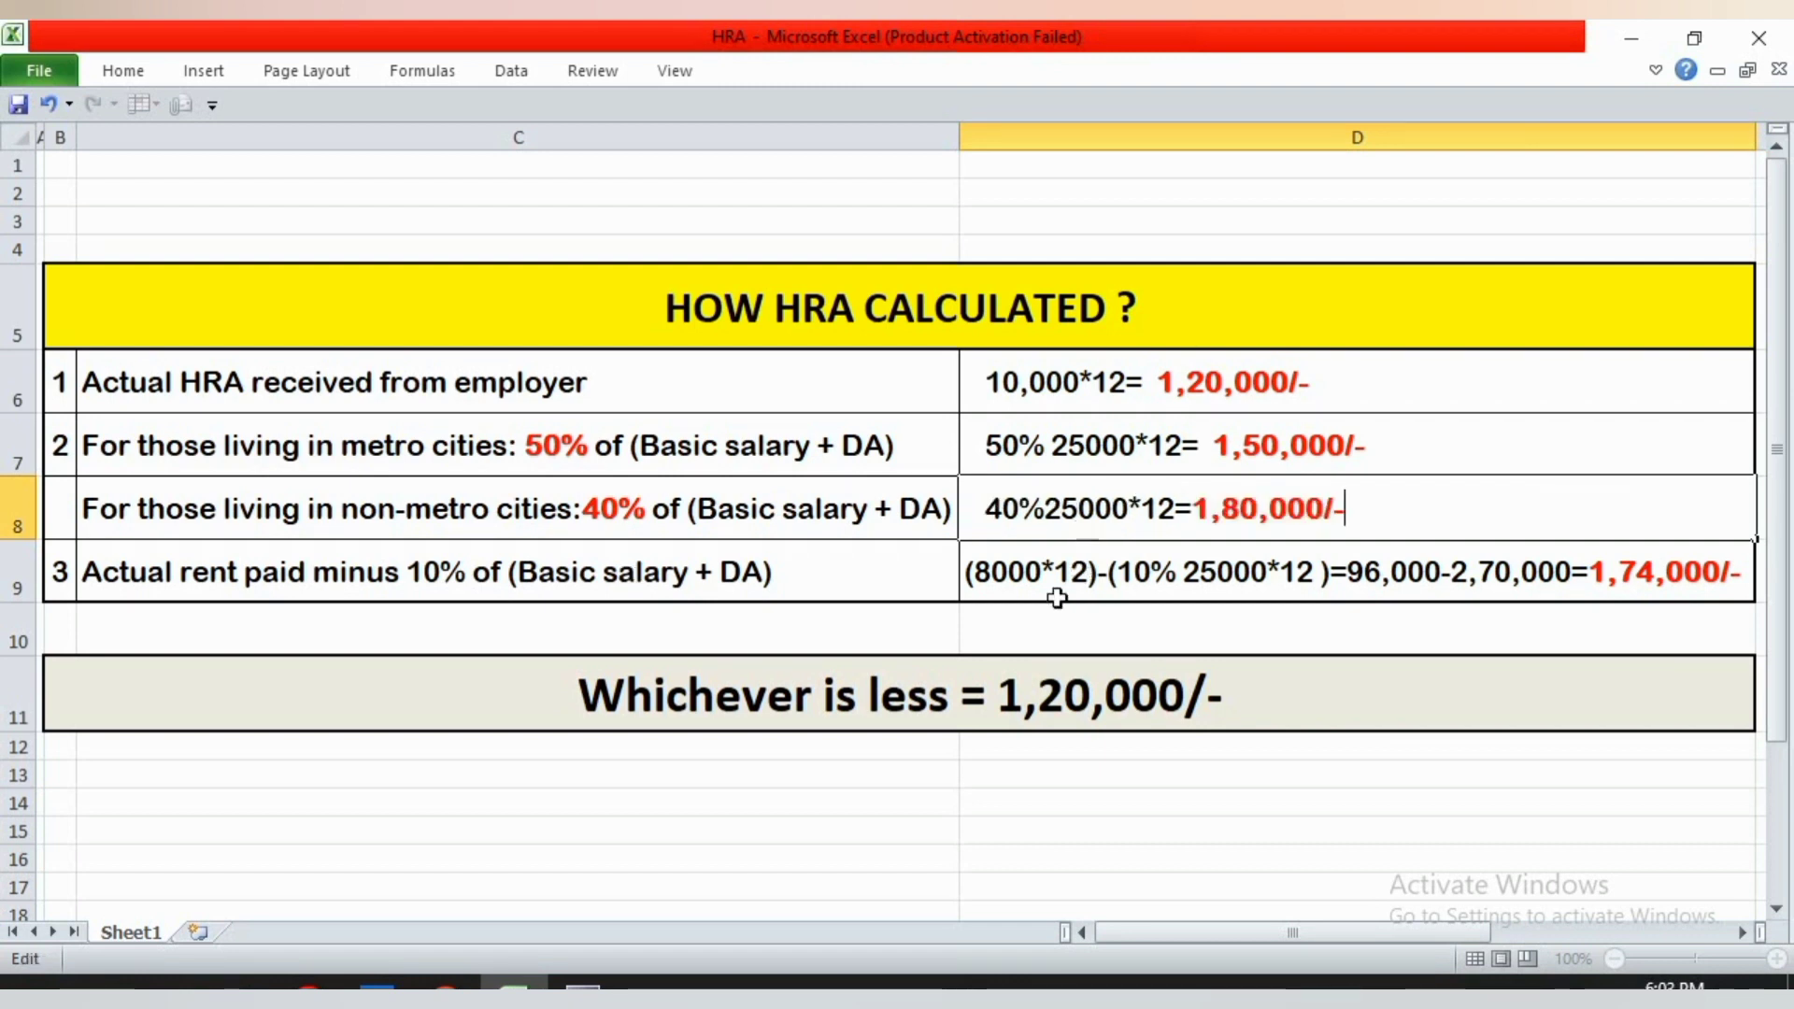
pyautogui.click(1018, 601)
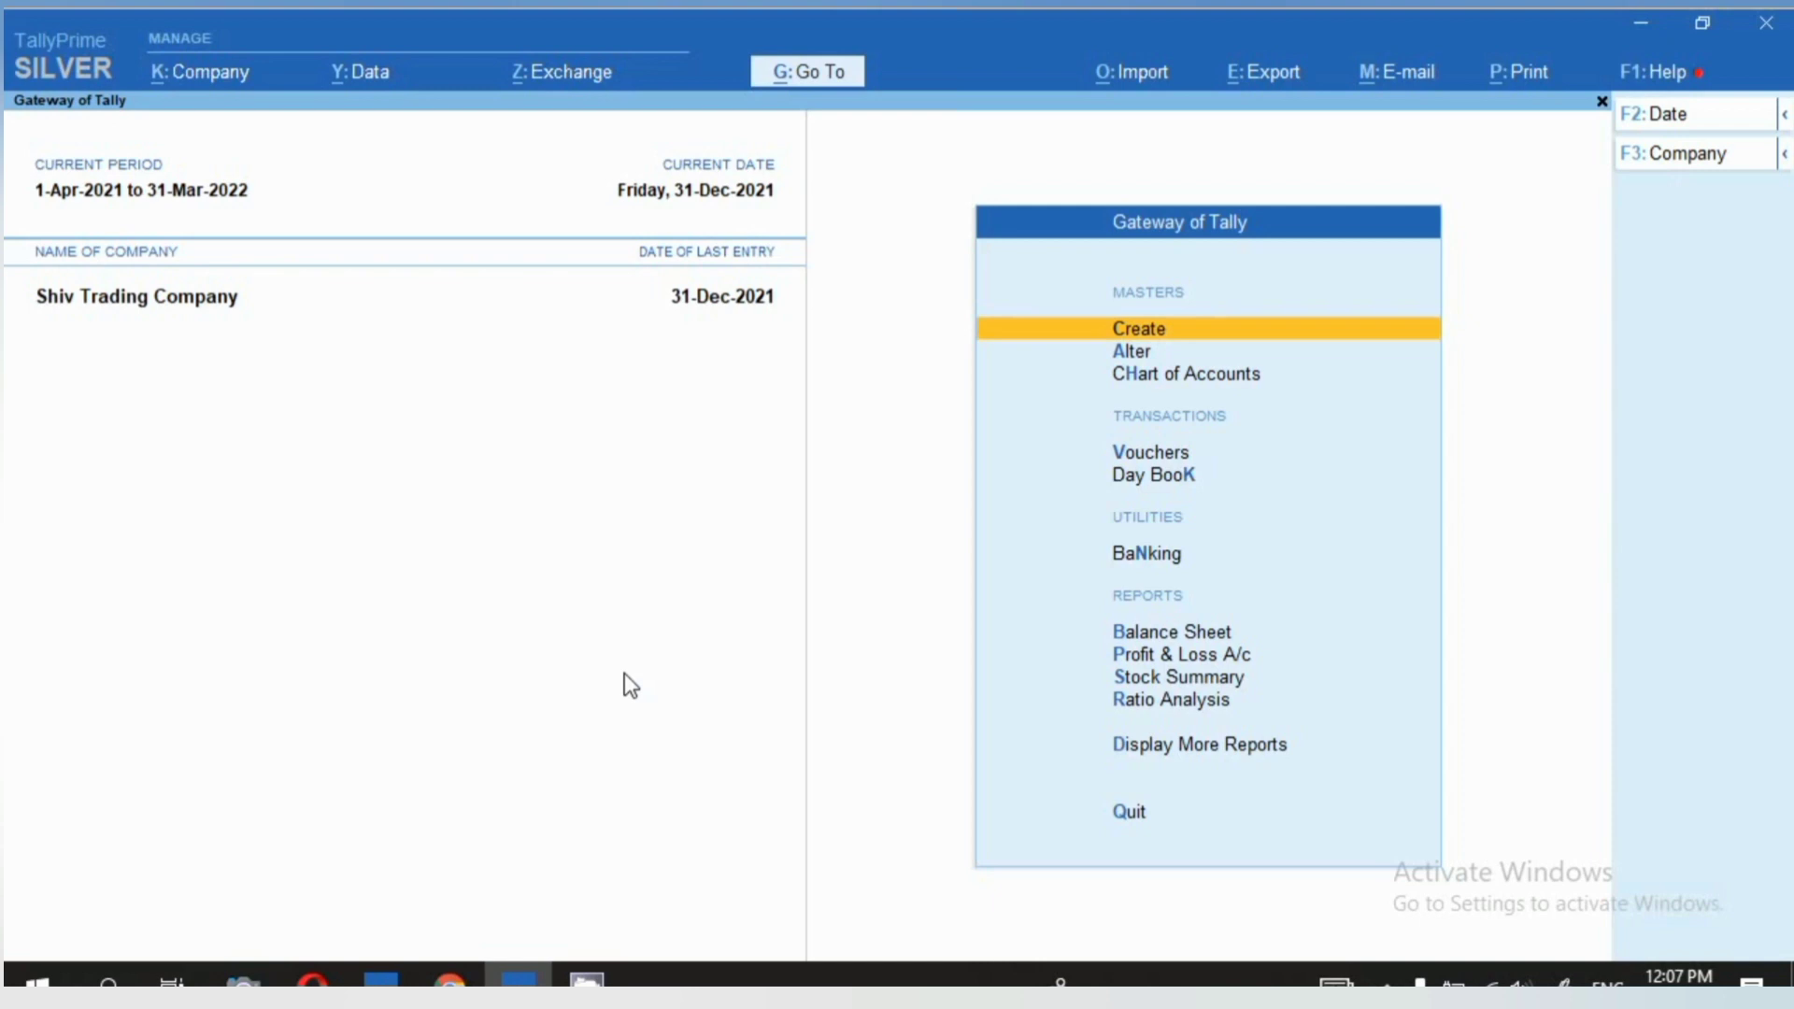
# In TallyPrime, bring up Shiv Trading Company's stock items for alteration
pyautogui.press('Down')
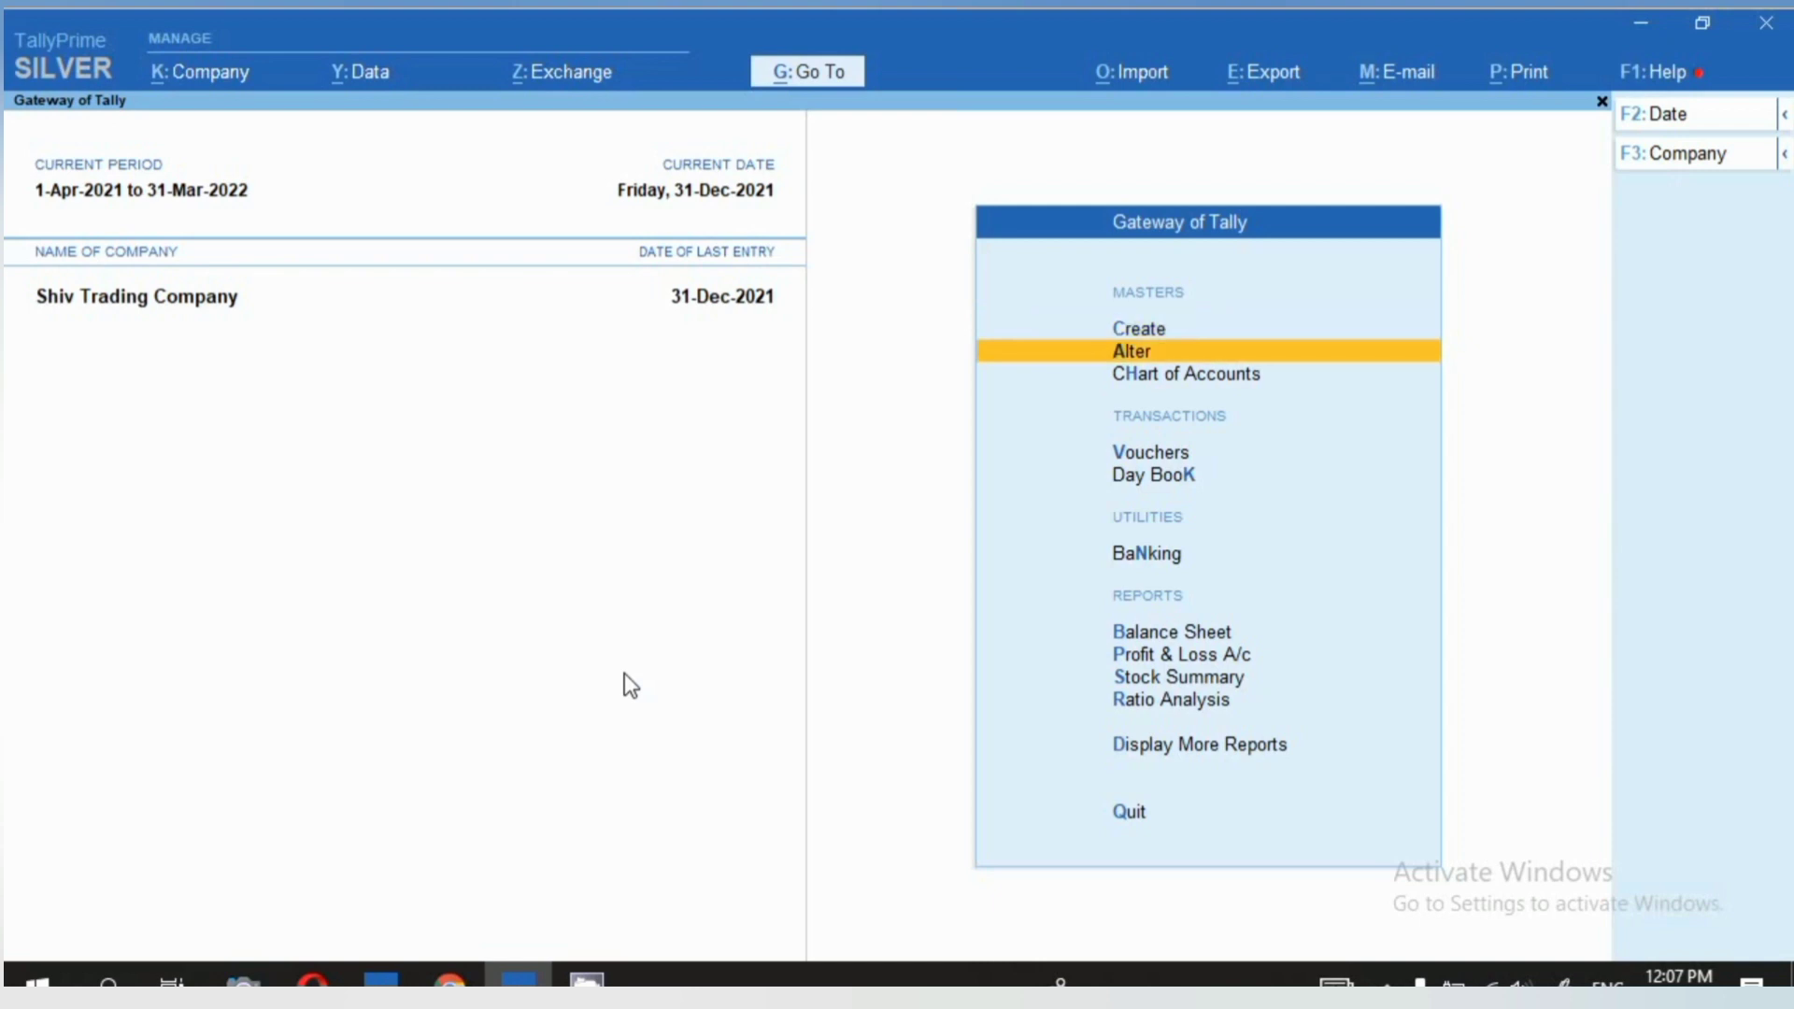
pyautogui.press('Return')
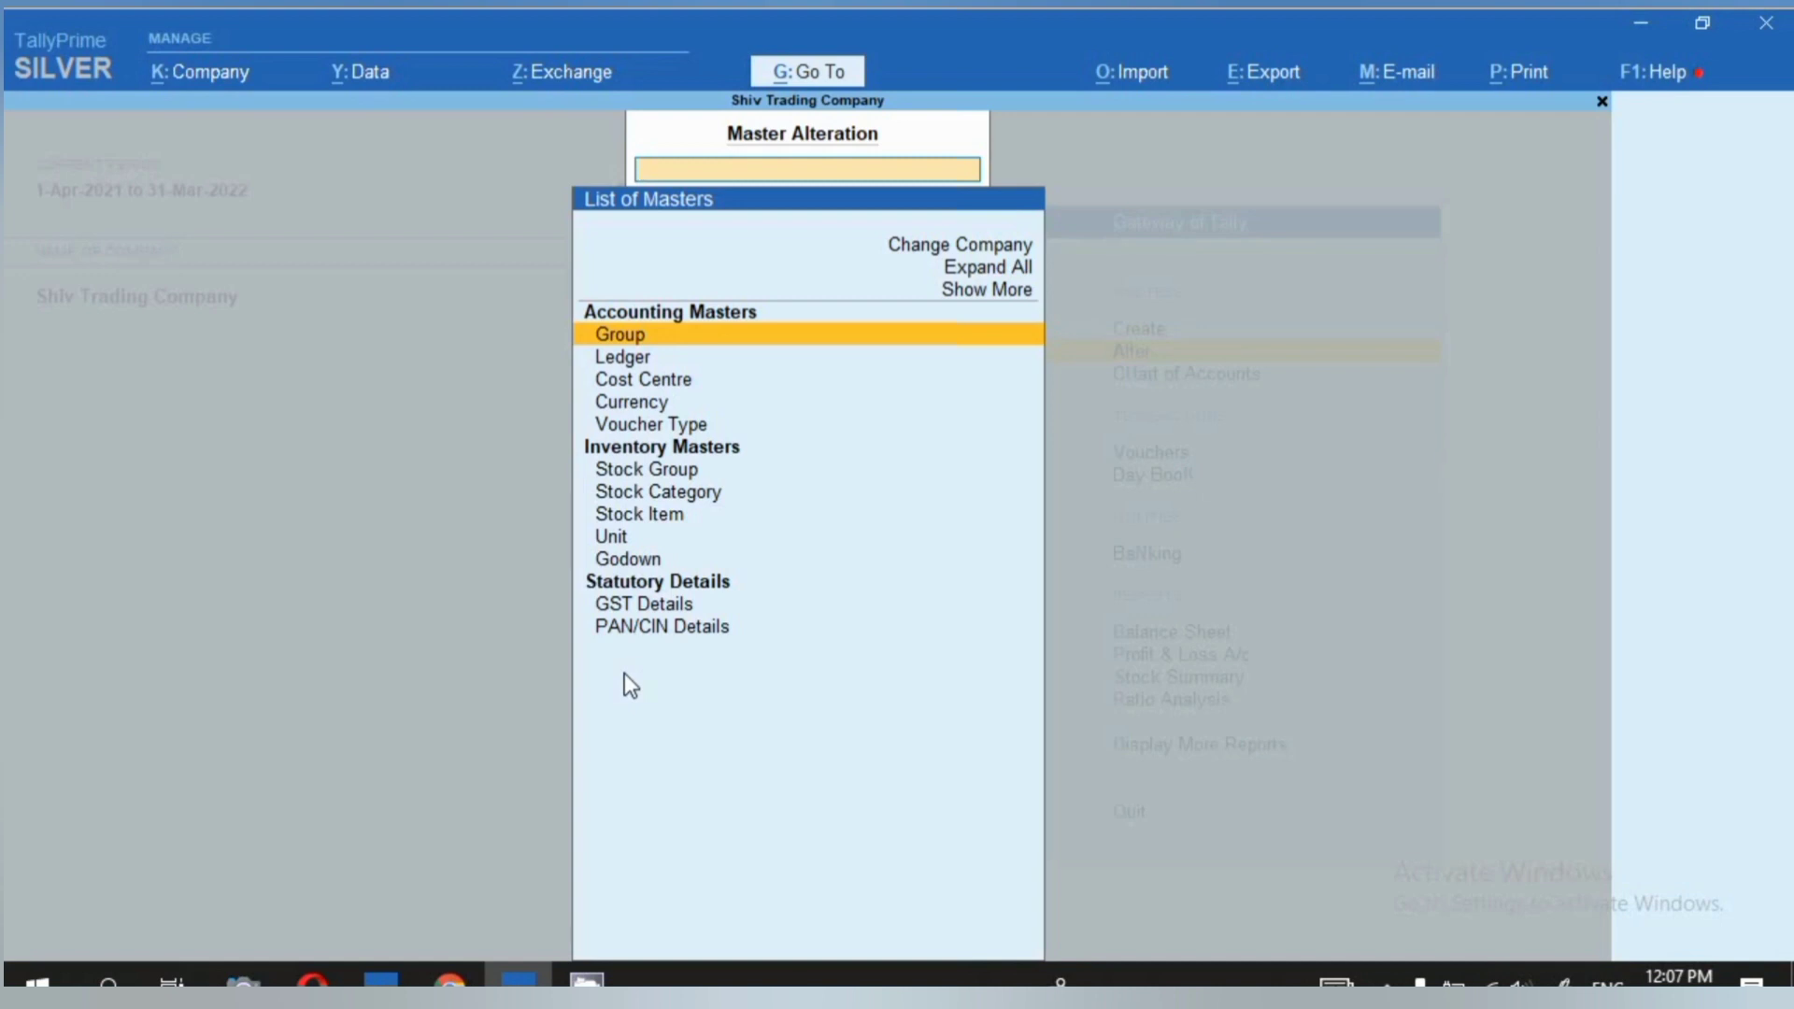
pyautogui.press('Down')
pyautogui.press('Down')
pyautogui.press('Down')
pyautogui.press('Down')
pyautogui.press('Down')
pyautogui.press('Down')
pyautogui.press('Down')
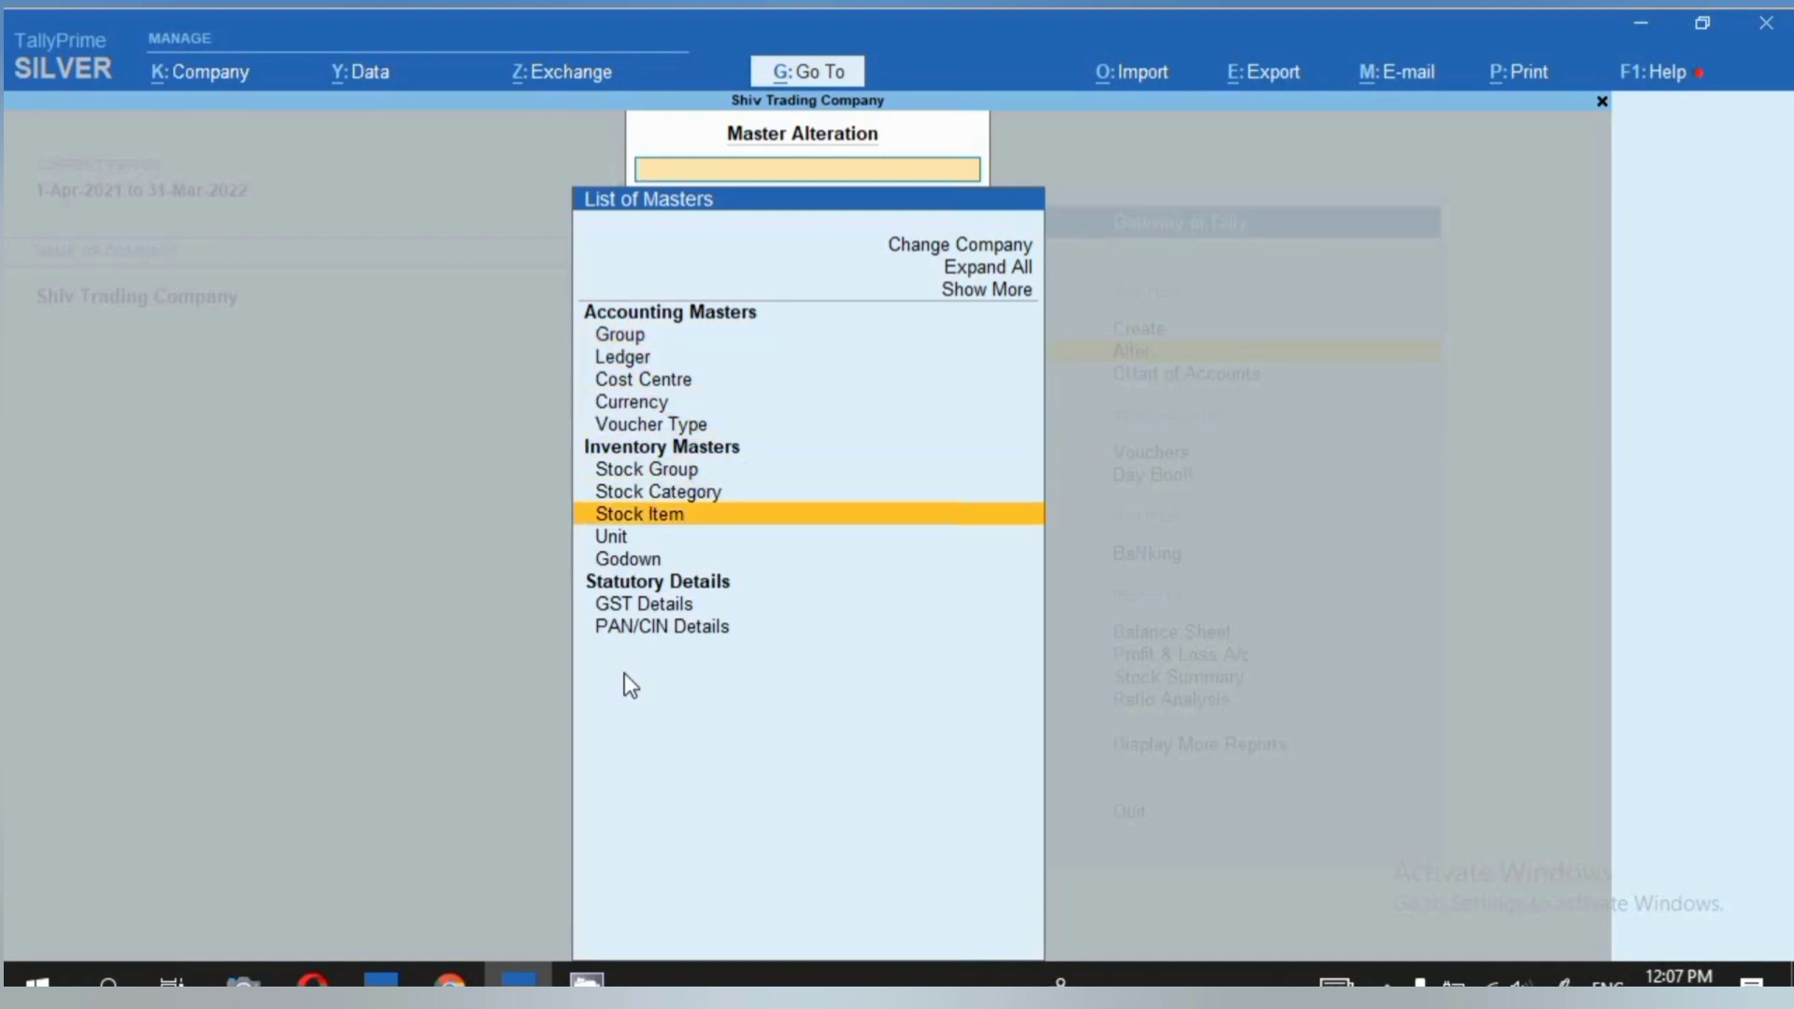
pyautogui.press('Return')
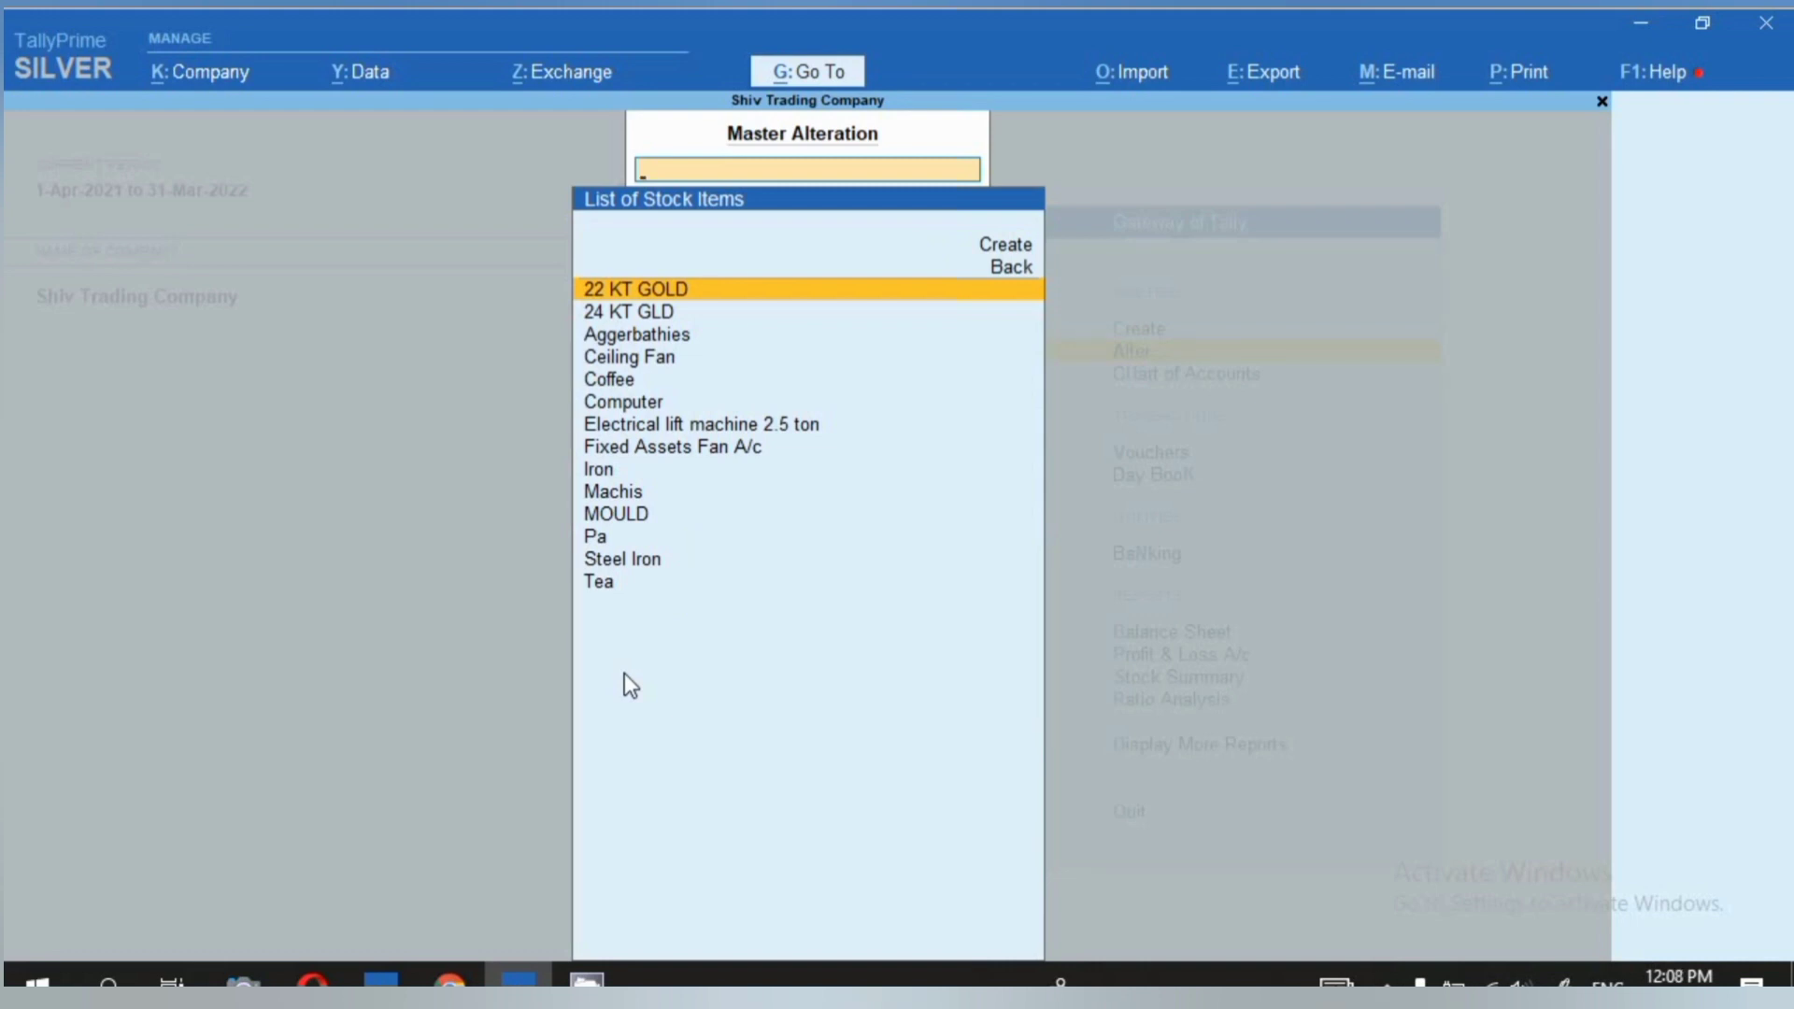
# Rename the stock item Aggerbathies as Mogra Aggerbathies and save it
pyautogui.press('Down')
pyautogui.press('Down')
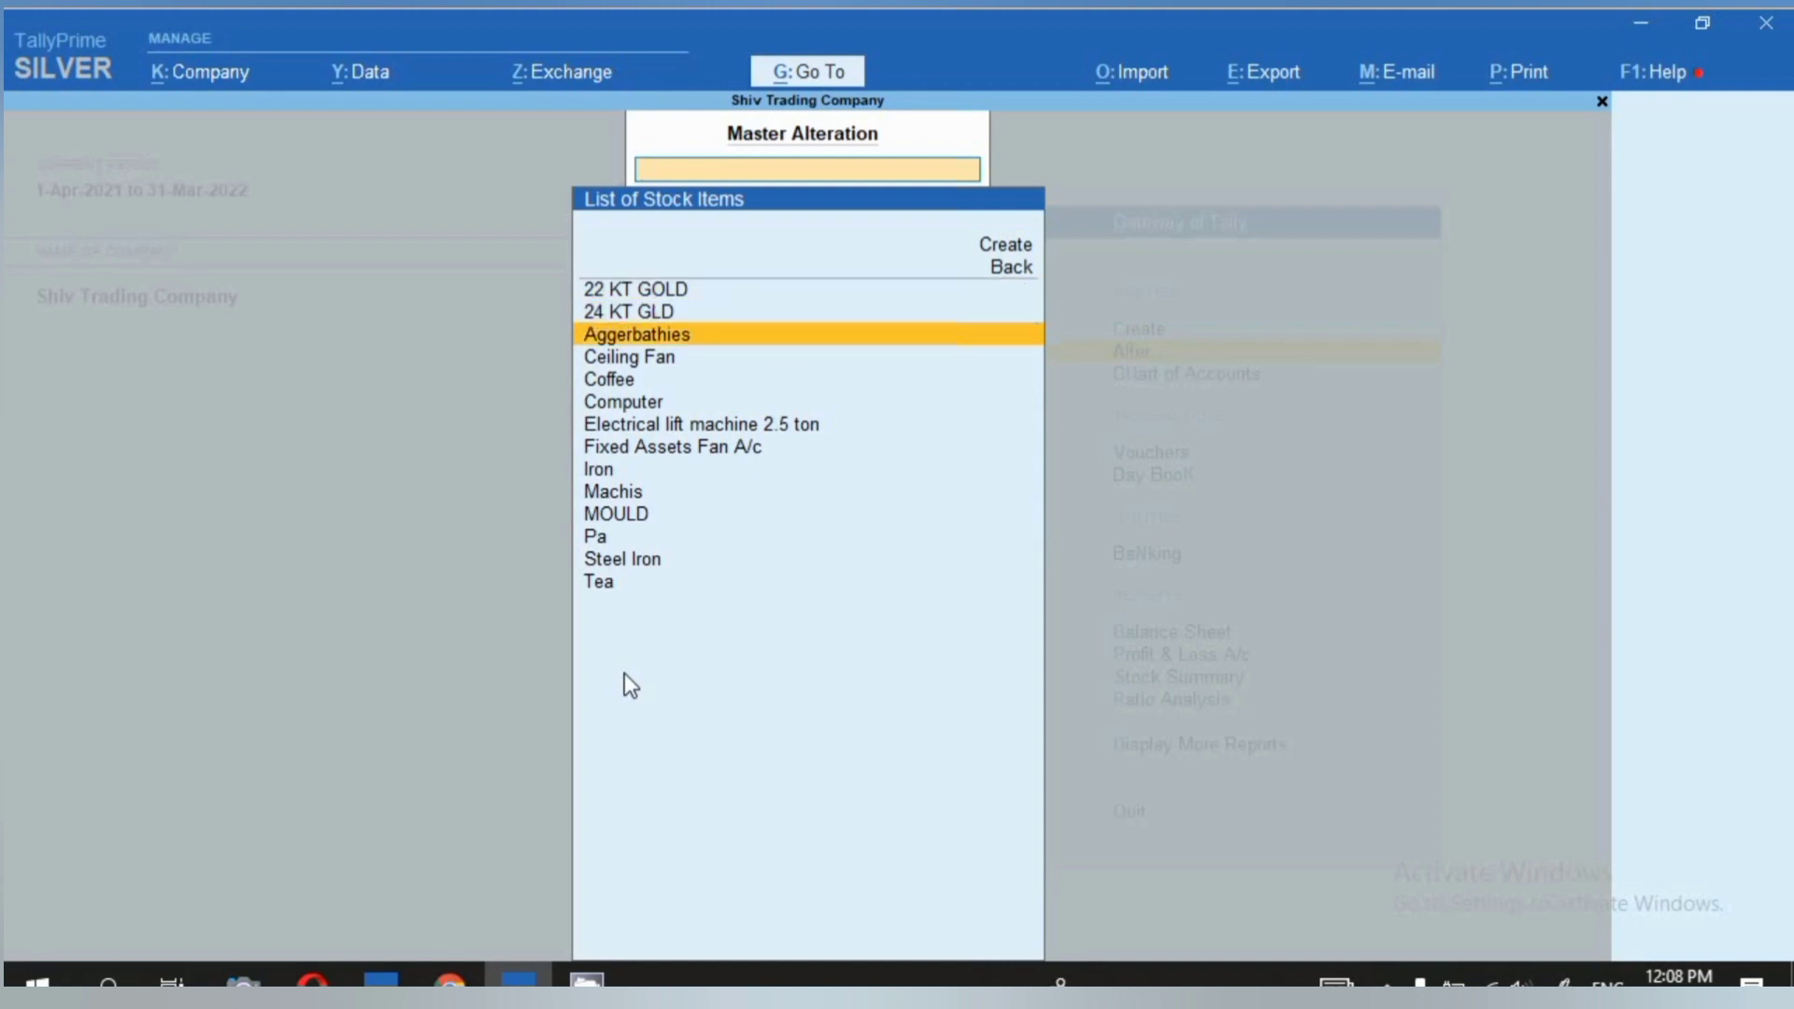
pyautogui.press('Return')
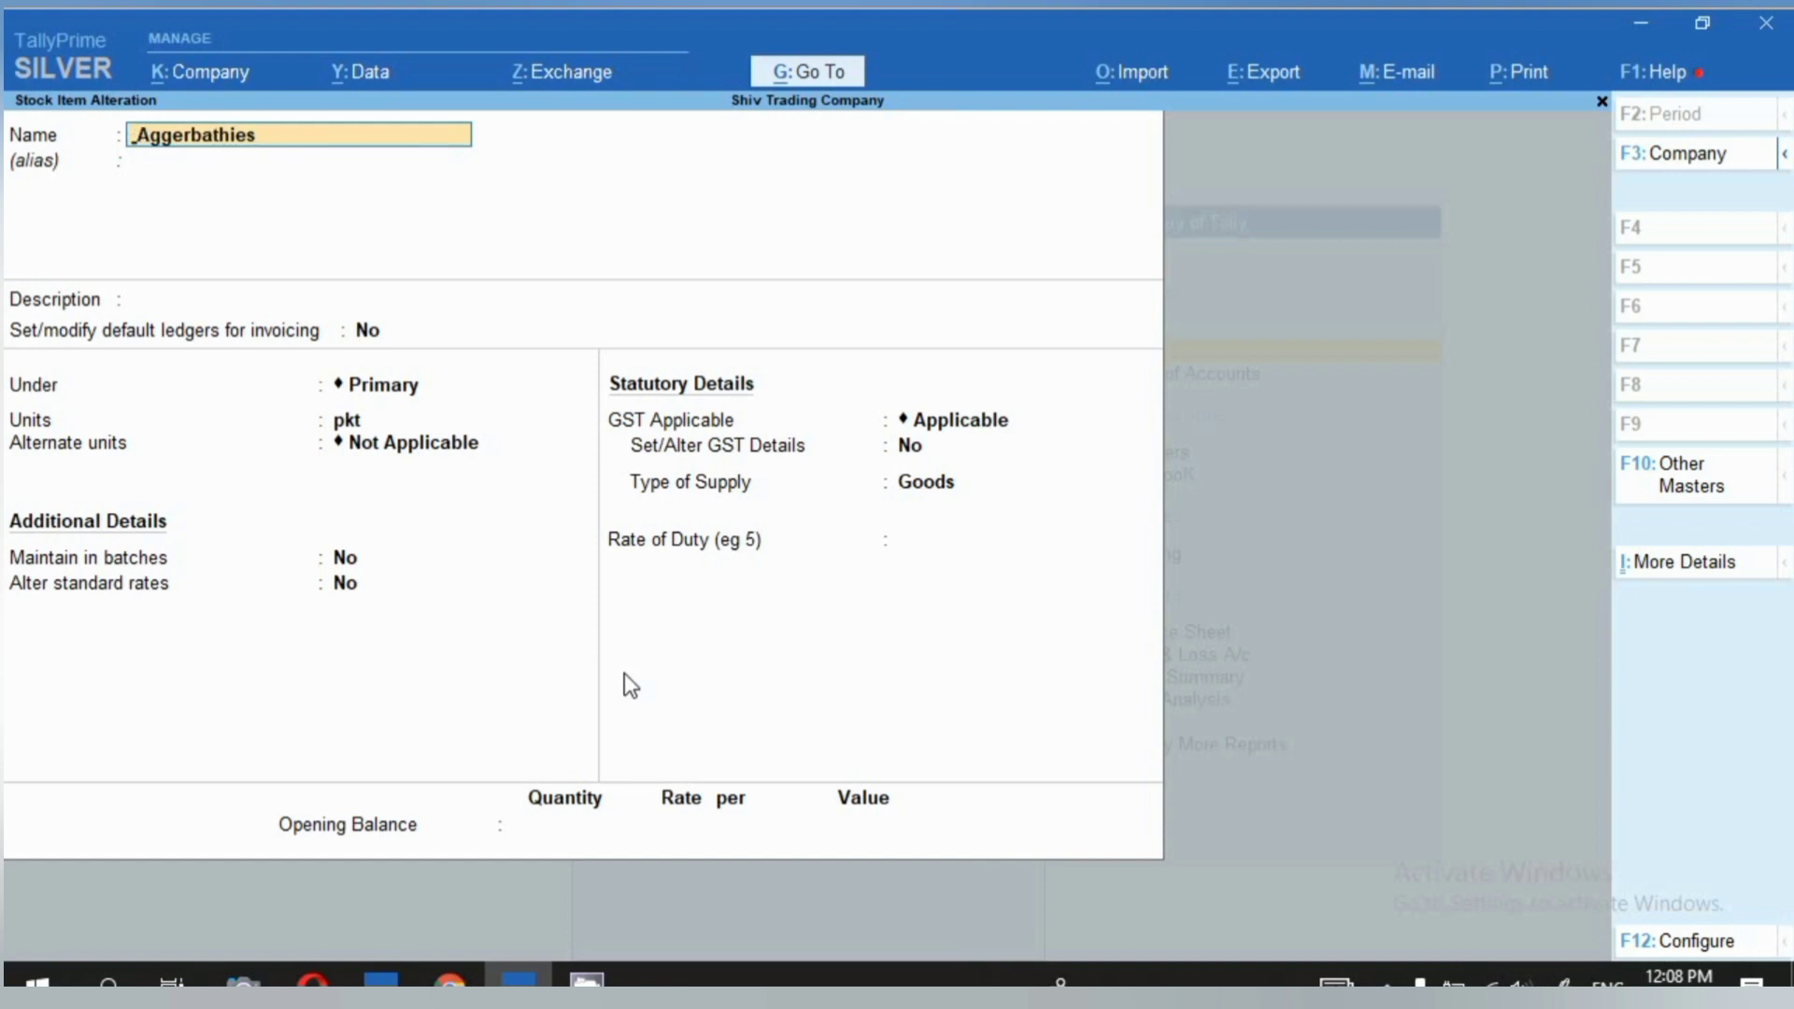
pyautogui.write('Mogra')
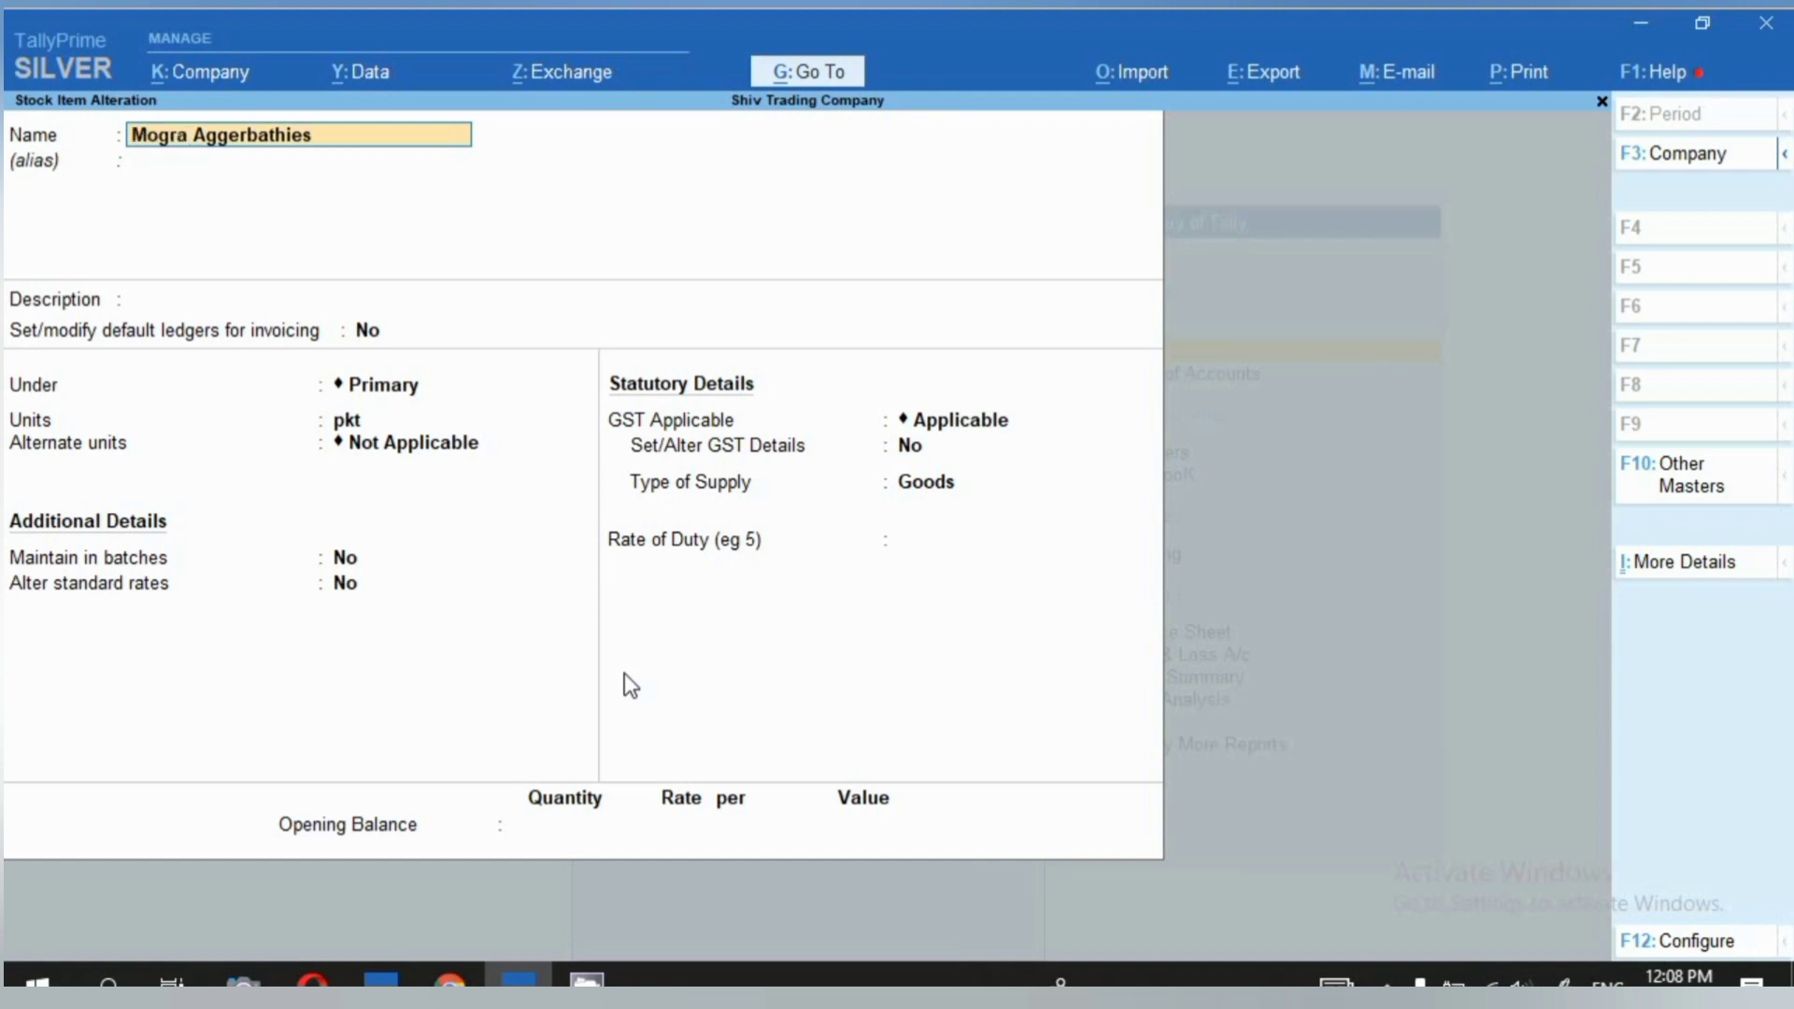
pyautogui.press('Return')
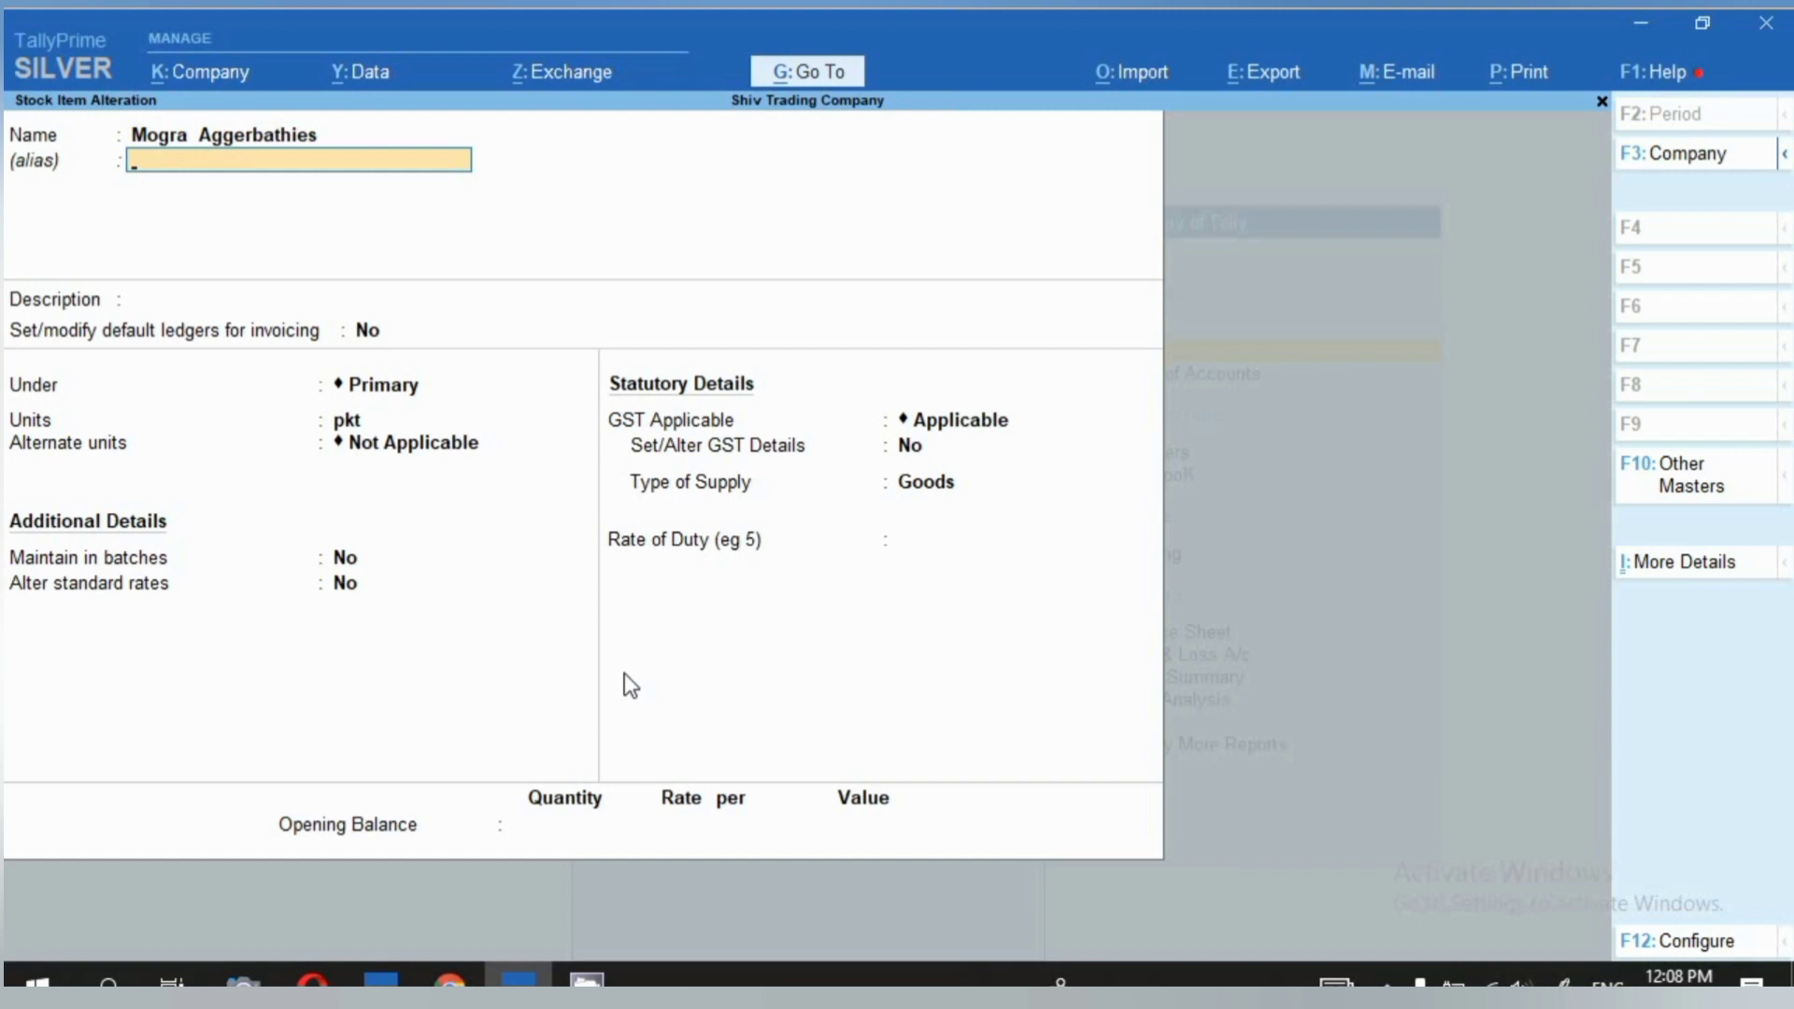
pyautogui.press('ctrl')
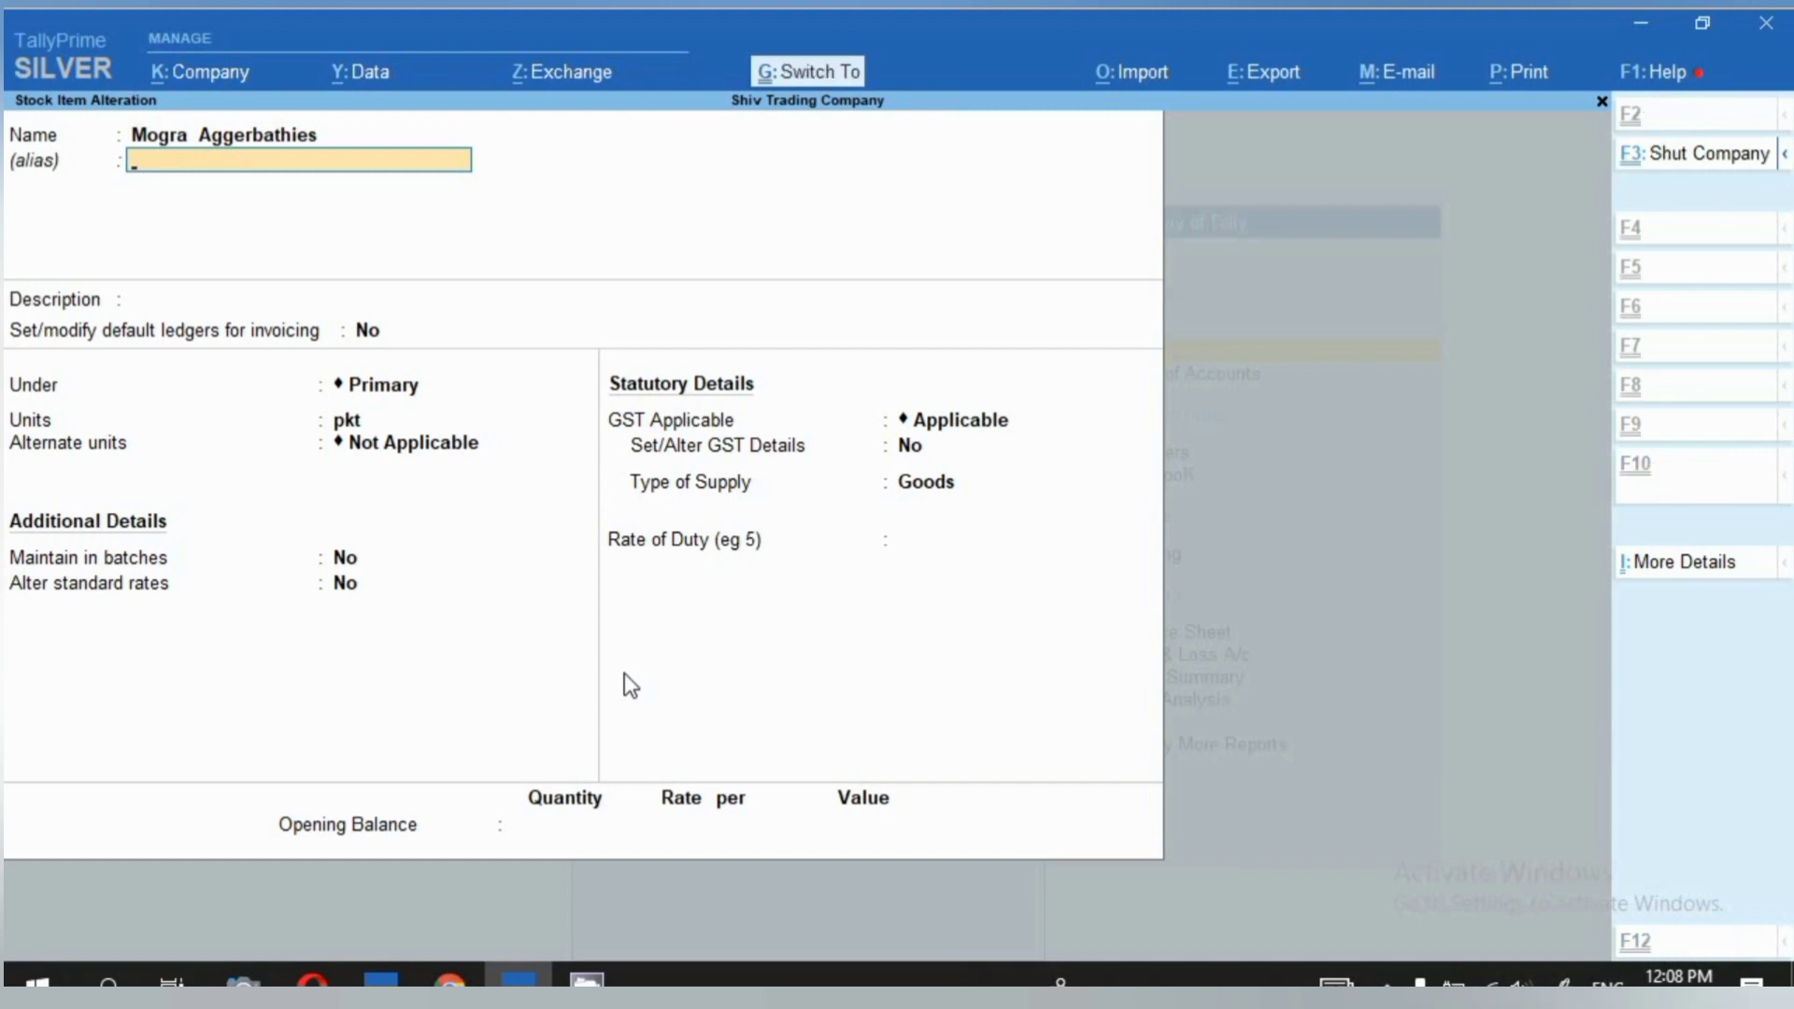
pyautogui.hotkey('ctrl', 'a')
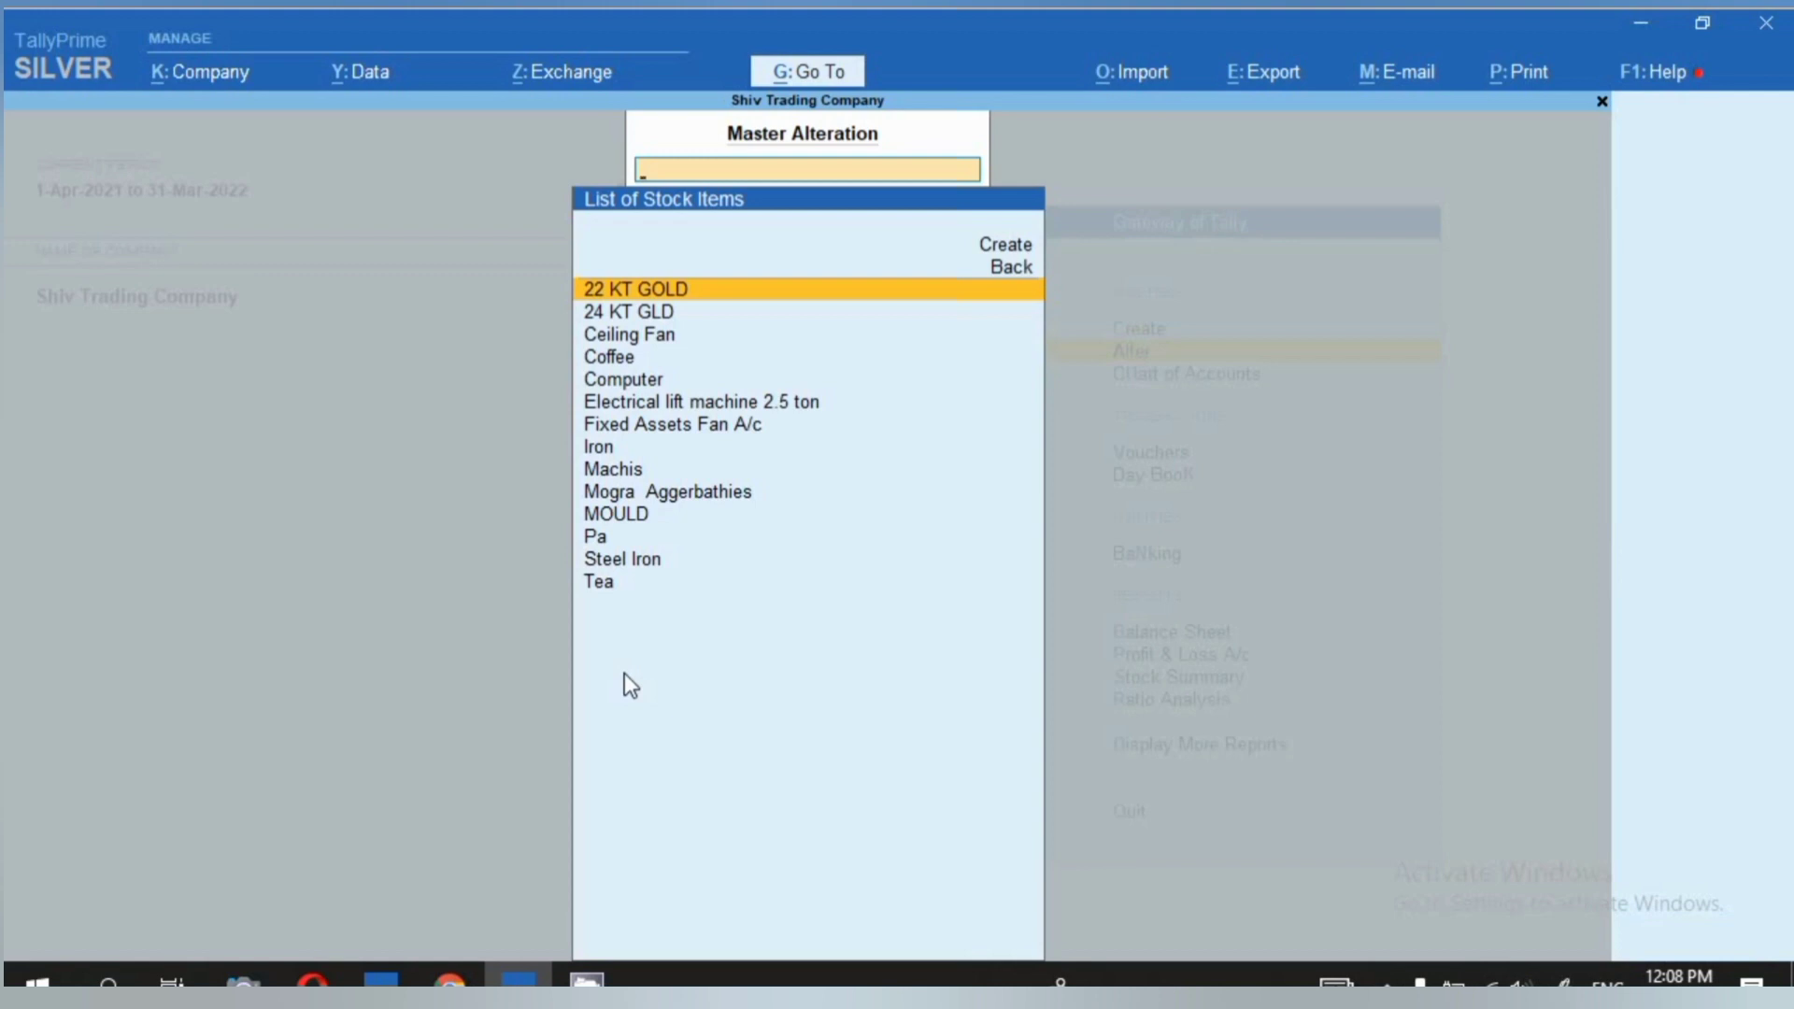
# Check the new name of the Mogra Aggerbathies item in the list of stock items
pyautogui.press('Down')
pyautogui.press('Down')
pyautogui.press('Down')
pyautogui.press('Down')
pyautogui.press('Down')
pyautogui.press('Down')
pyautogui.press('Down')
pyautogui.press('Down')
pyautogui.press('Down')
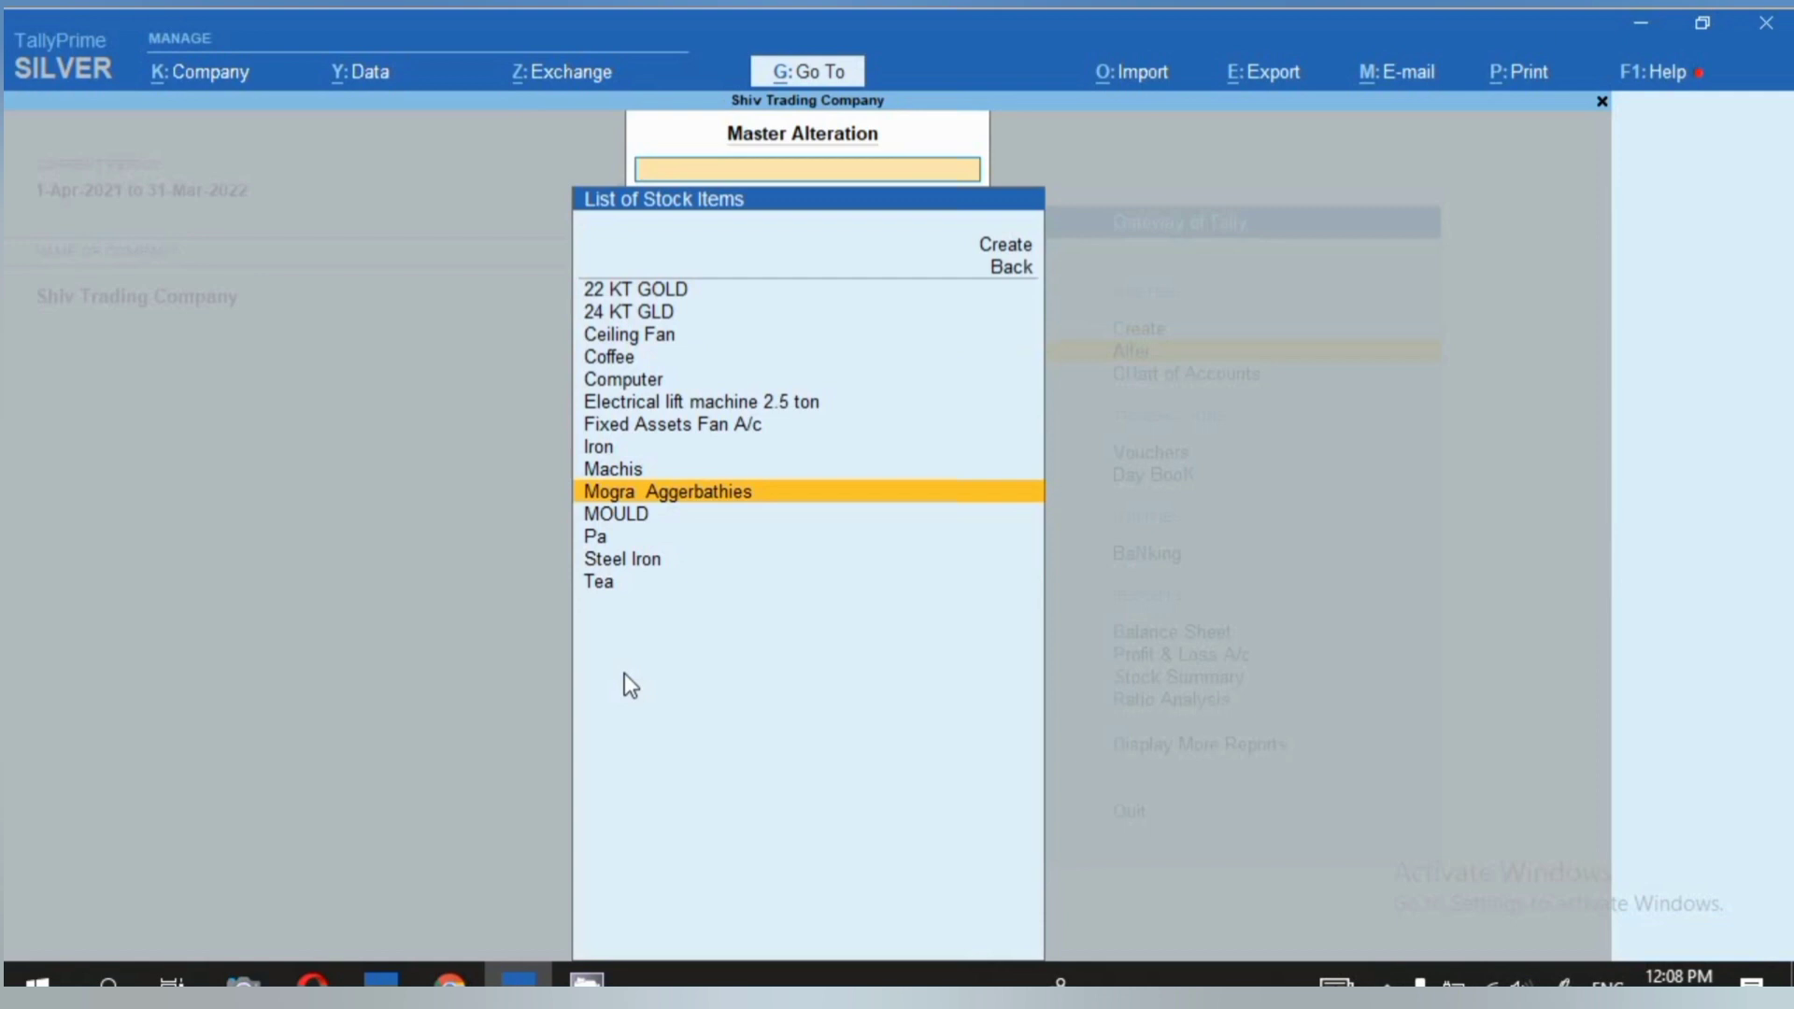
# Rename the stock item Coffee as Lemon Grass Coffee and save it
pyautogui.press('Up')
pyautogui.press('Up')
pyautogui.press('Up')
pyautogui.press('Up')
pyautogui.press('Up')
pyautogui.press('Up')
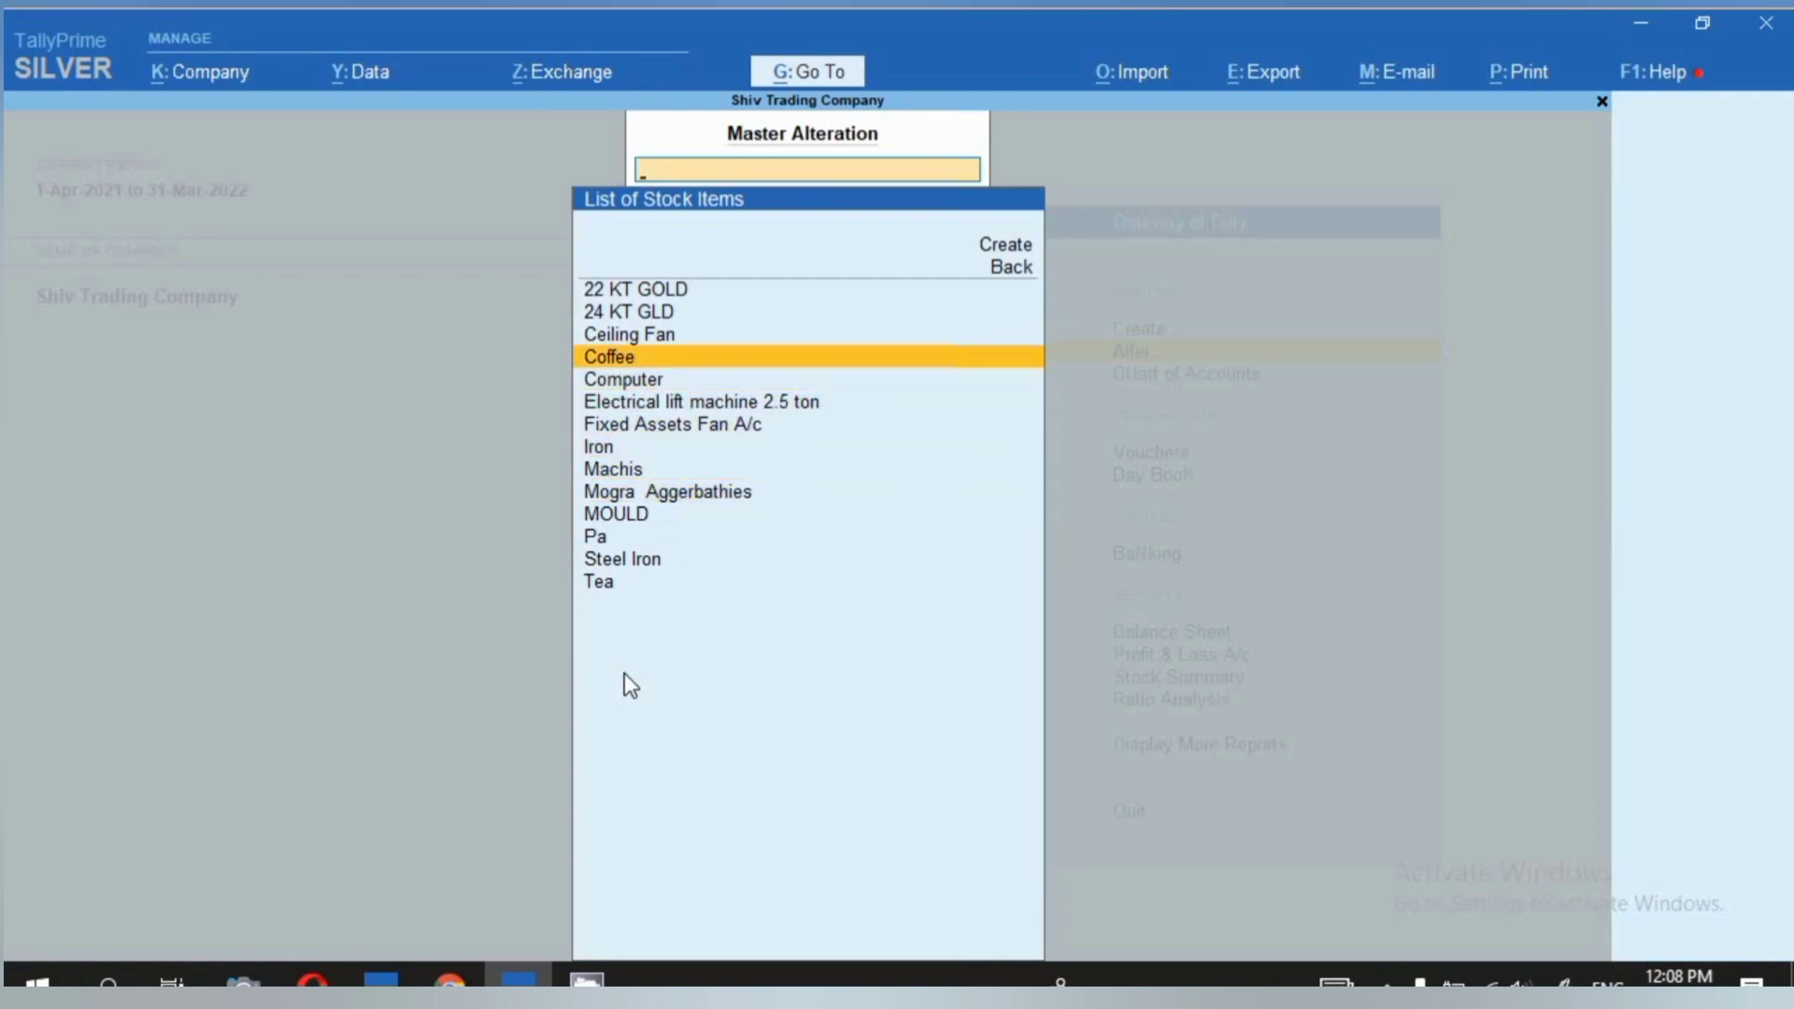
pyautogui.press('Return')
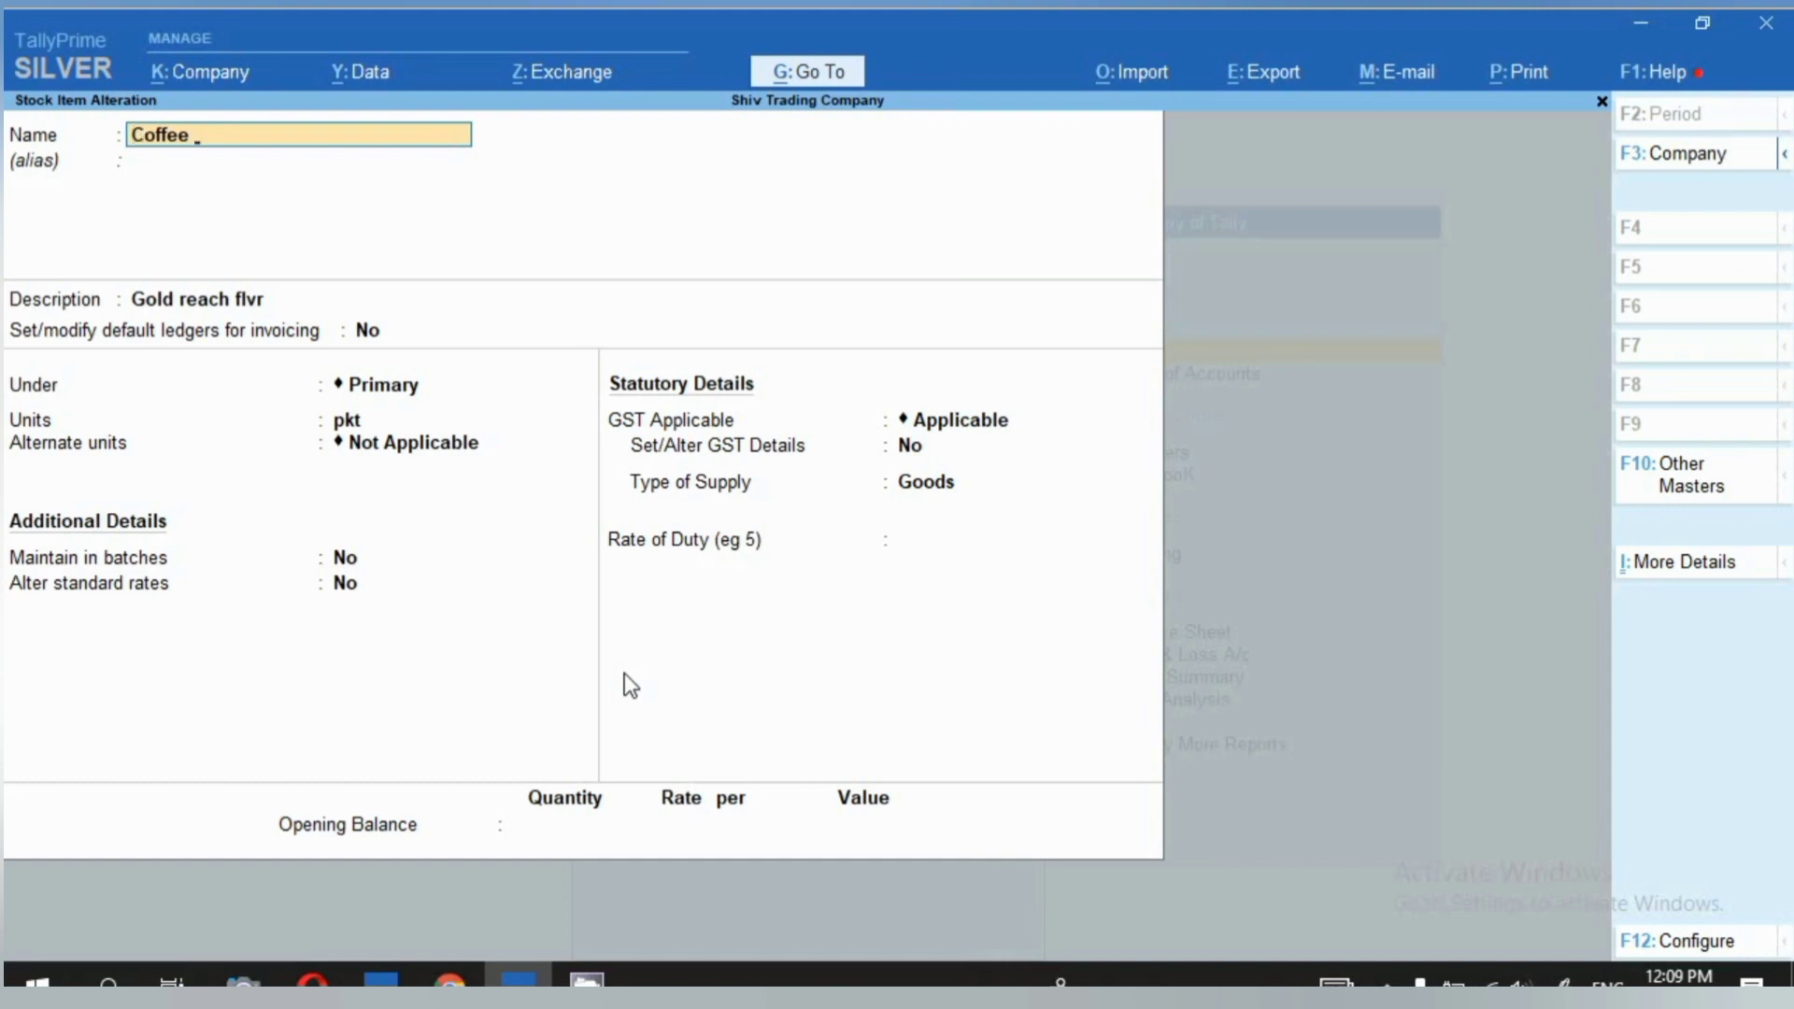
pyautogui.press('Home')
pyautogui.write('Lemon Gra')
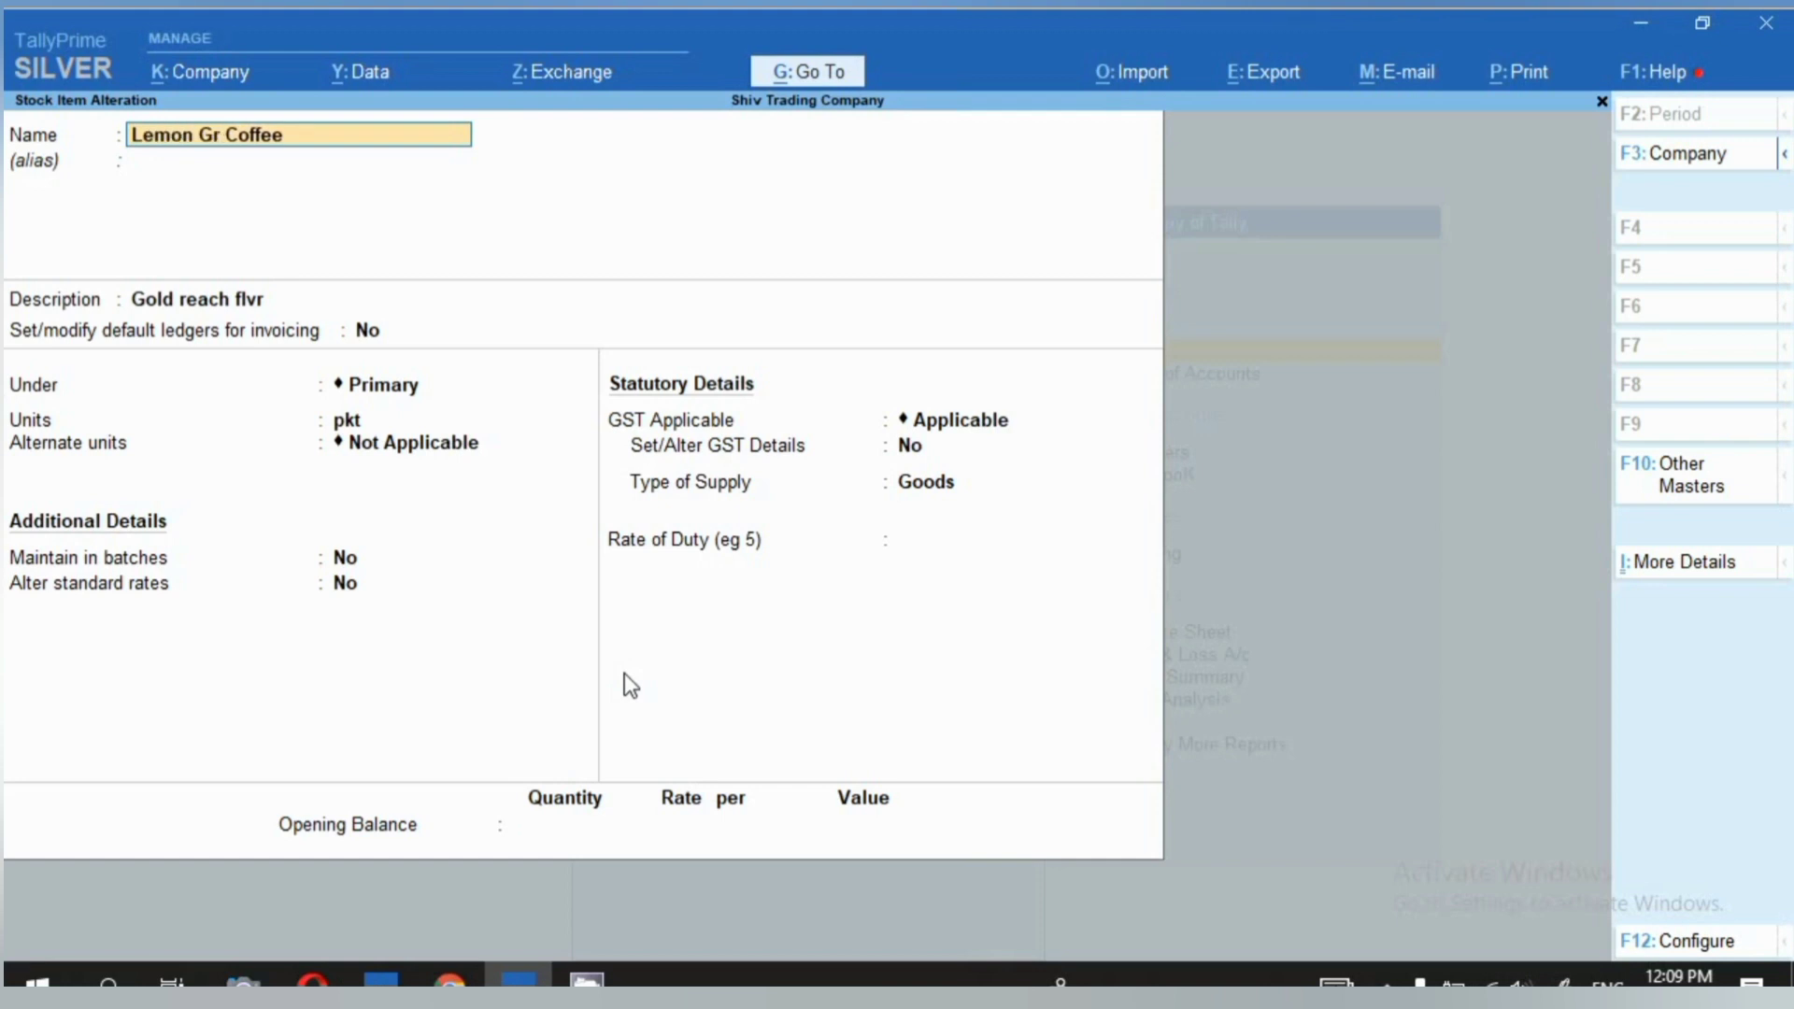
pyautogui.write('ss')
pyautogui.hotkey('ctrl', 'a')
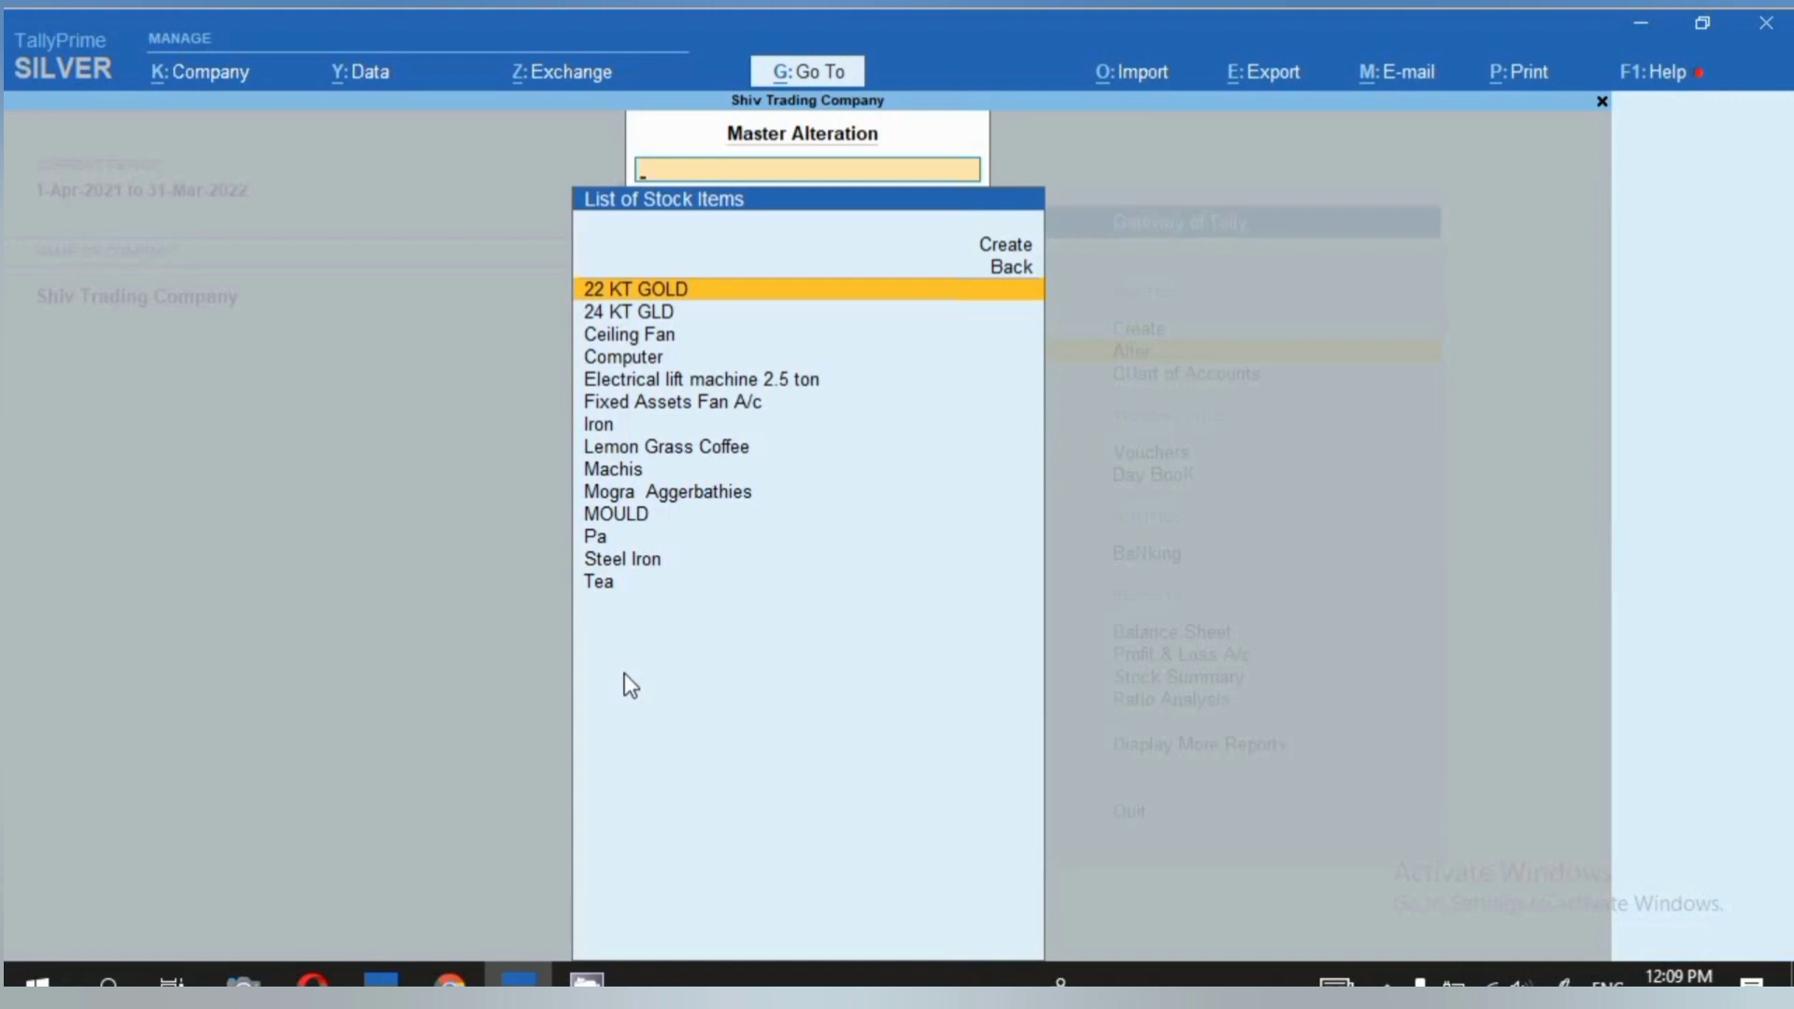
# Locate the renamed Lemon Grass Coffee entry among the stock items
pyautogui.press('Down')
pyautogui.press('Down')
pyautogui.press('Down')
pyautogui.press('Down')
pyautogui.press('Down')
pyautogui.press('Down')
pyautogui.press('Down')
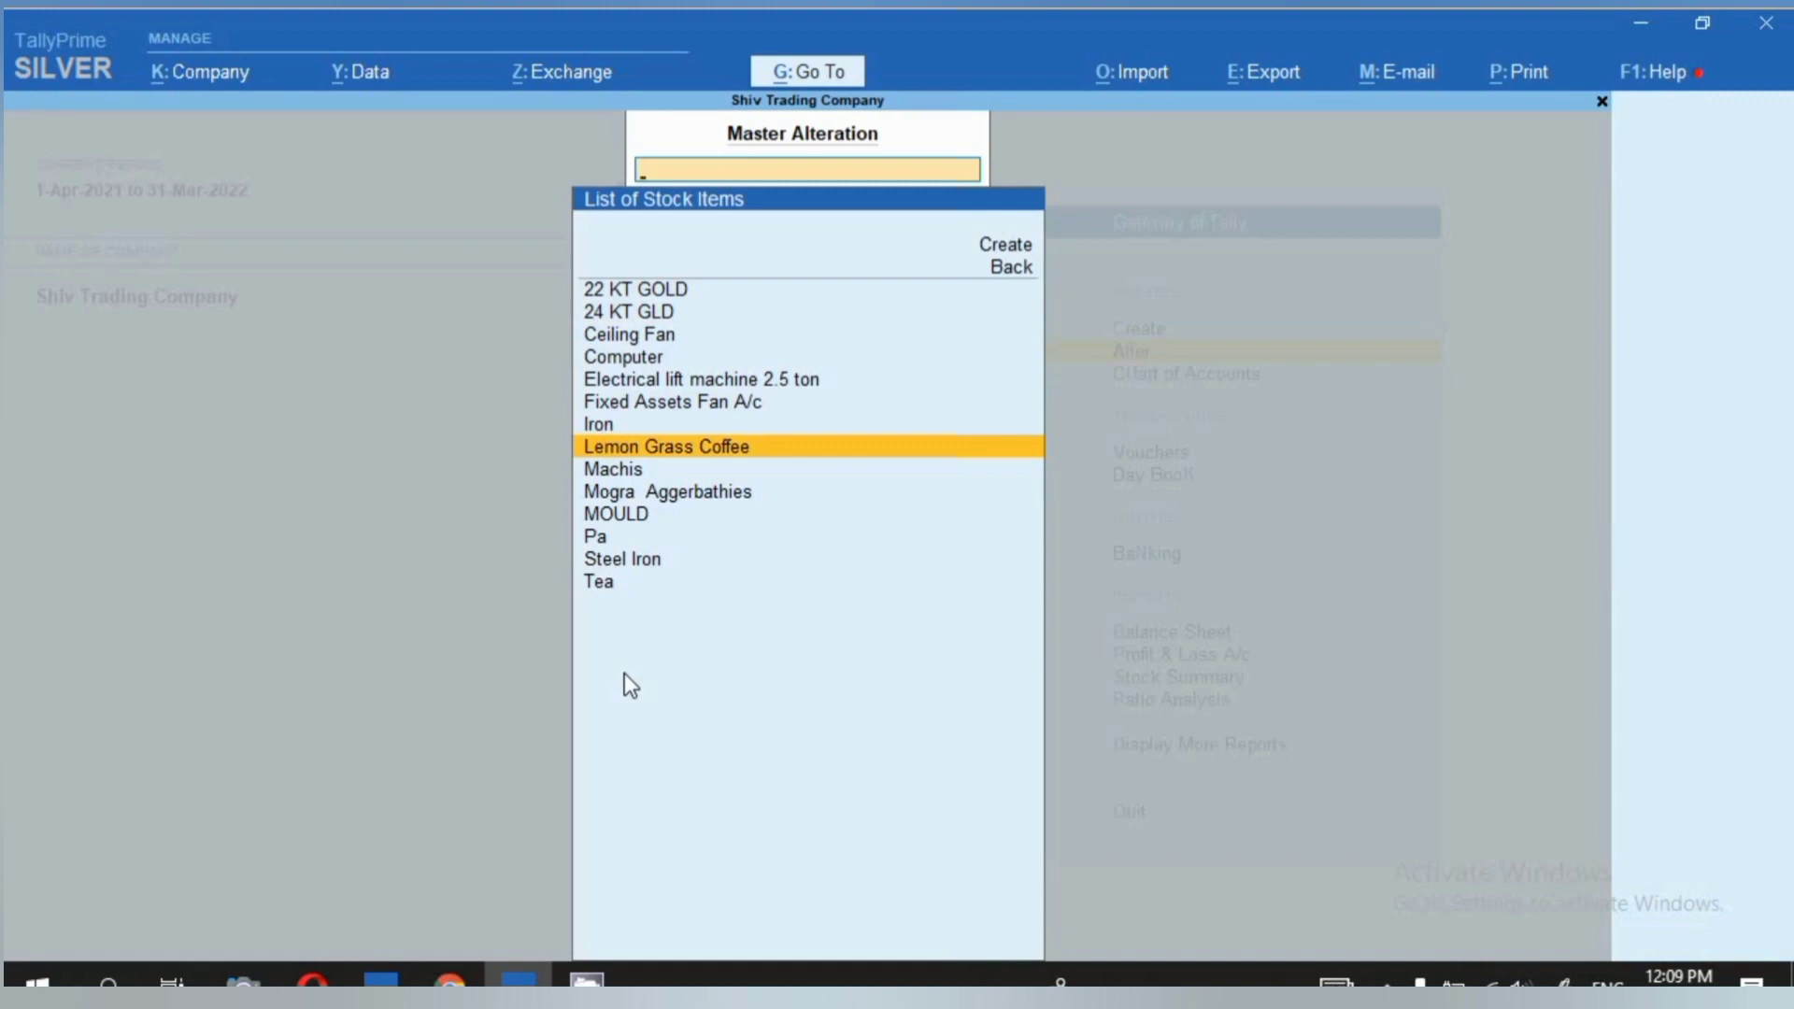
# Rename the stock item Iron as Iron (Khaitan), keep its other details, and save it
pyautogui.press('Up')
pyautogui.press('Return')
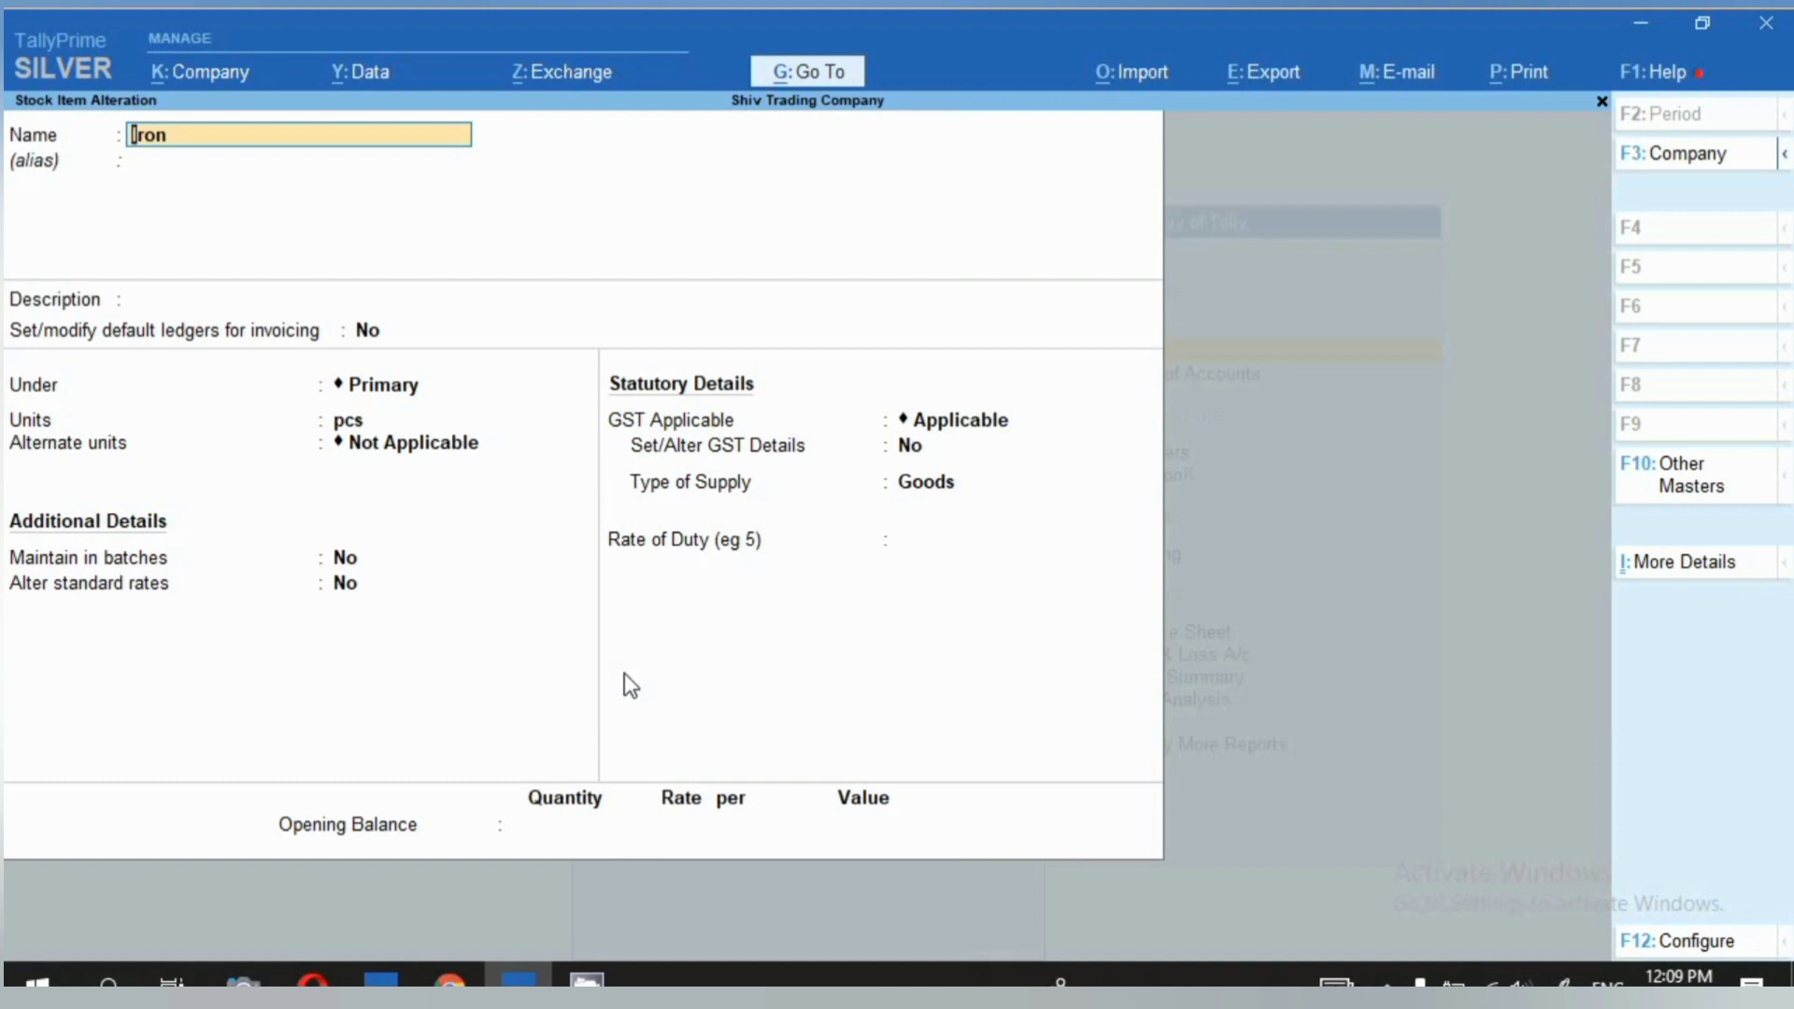
pyautogui.write('(Khaitan)')
pyautogui.press('Return')
pyautogui.press('Return')
pyautogui.press('Return')
pyautogui.press('Return')
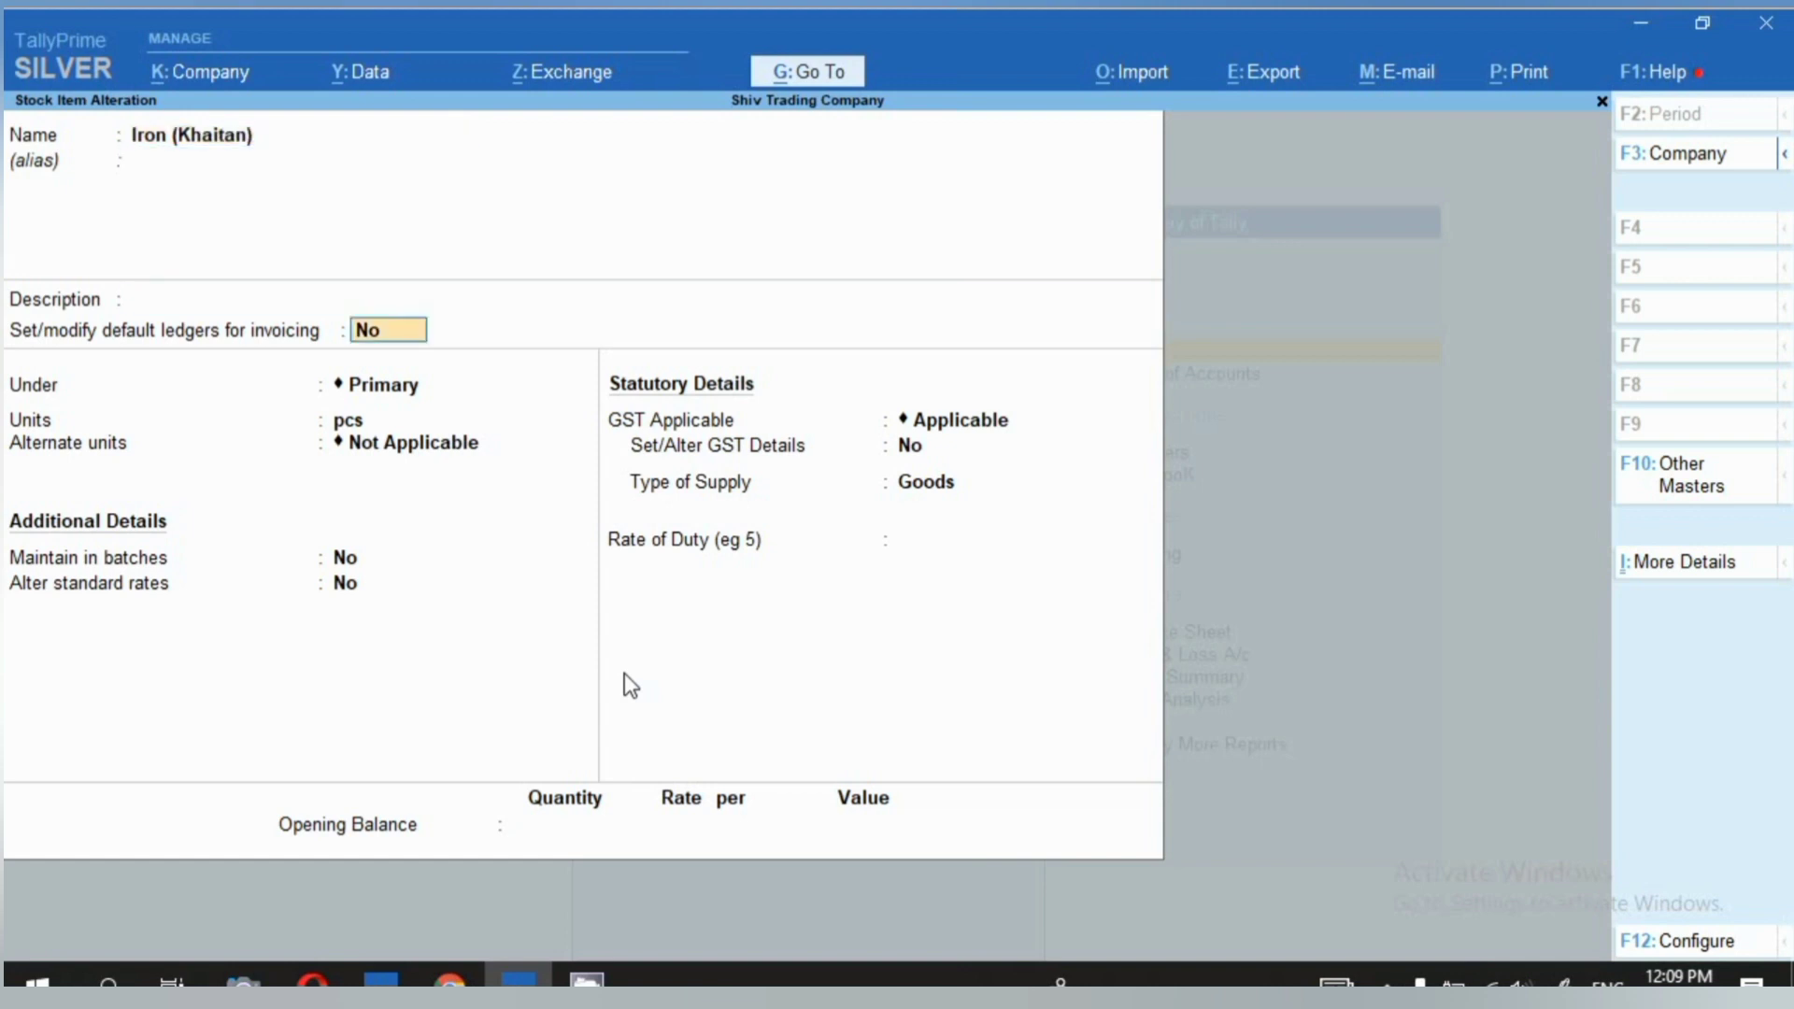
pyautogui.press('Return')
pyautogui.press('Return')
pyautogui.press('Return')
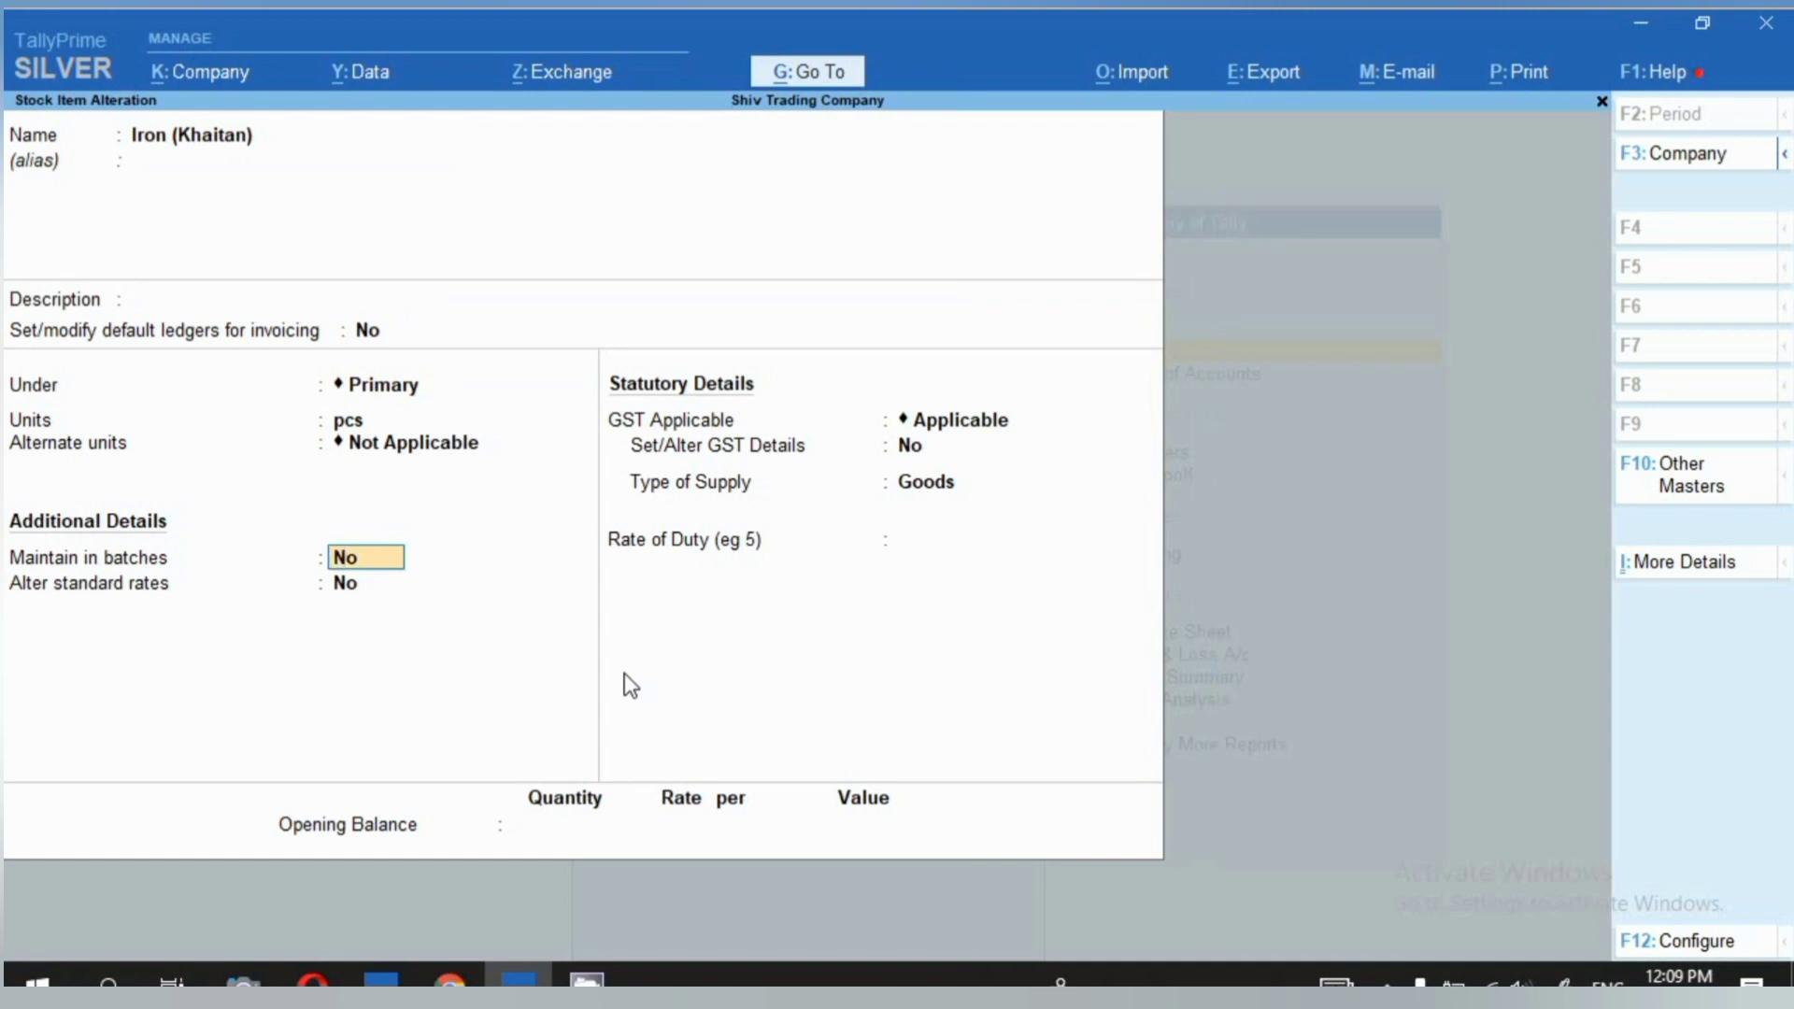
pyautogui.press('ctrl')
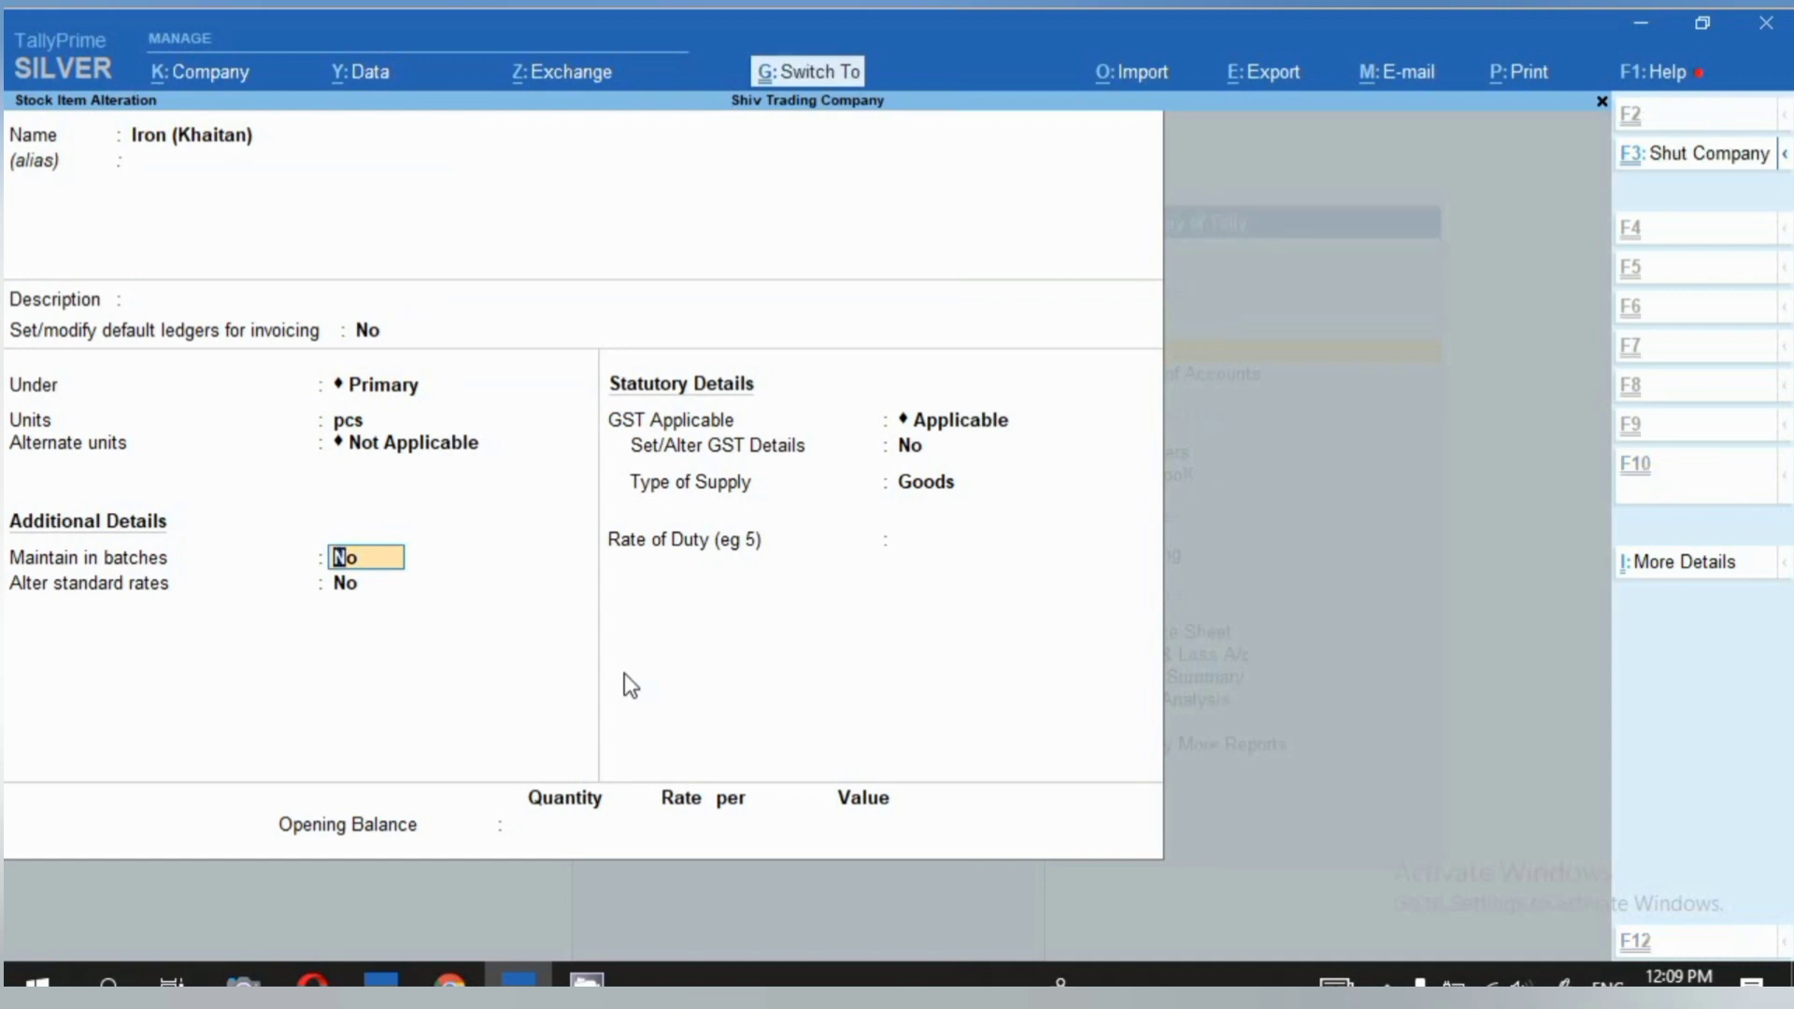
pyautogui.hotkey('ctrl', 'a')
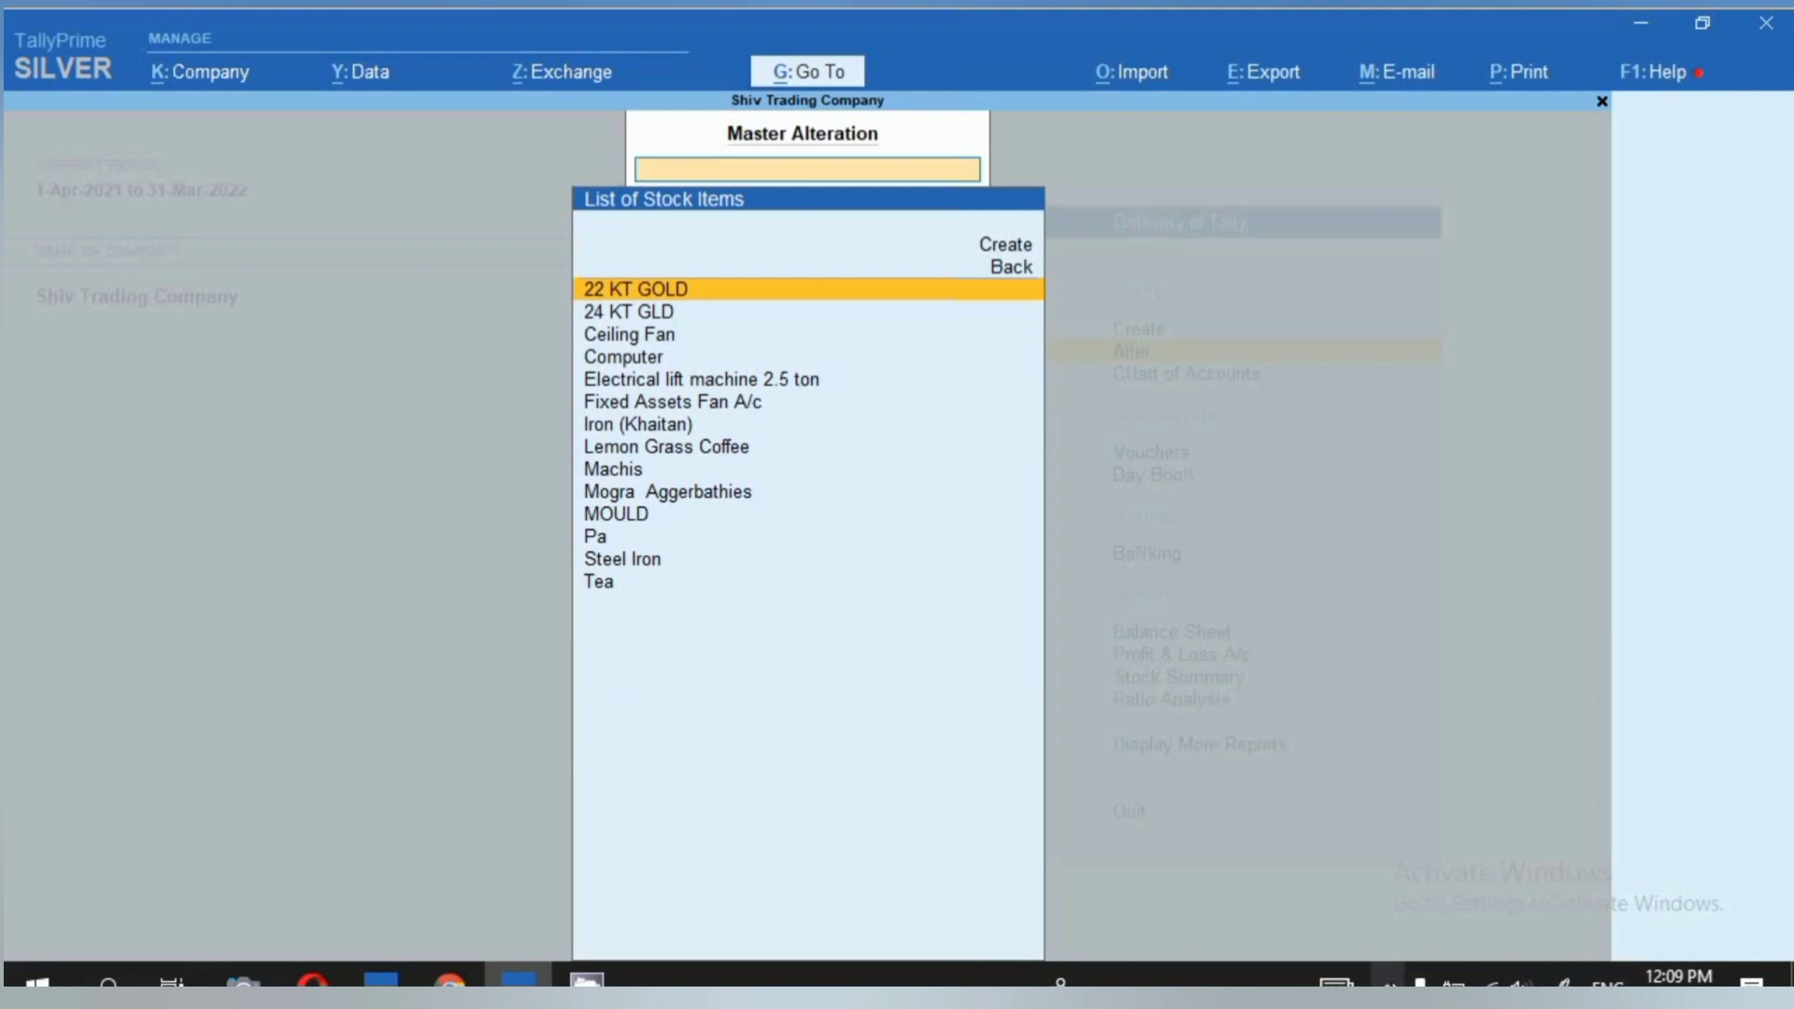
pyautogui.click(1388, 981)
pyautogui.rightClick(1440, 935)
pyautogui.click(1506, 867)
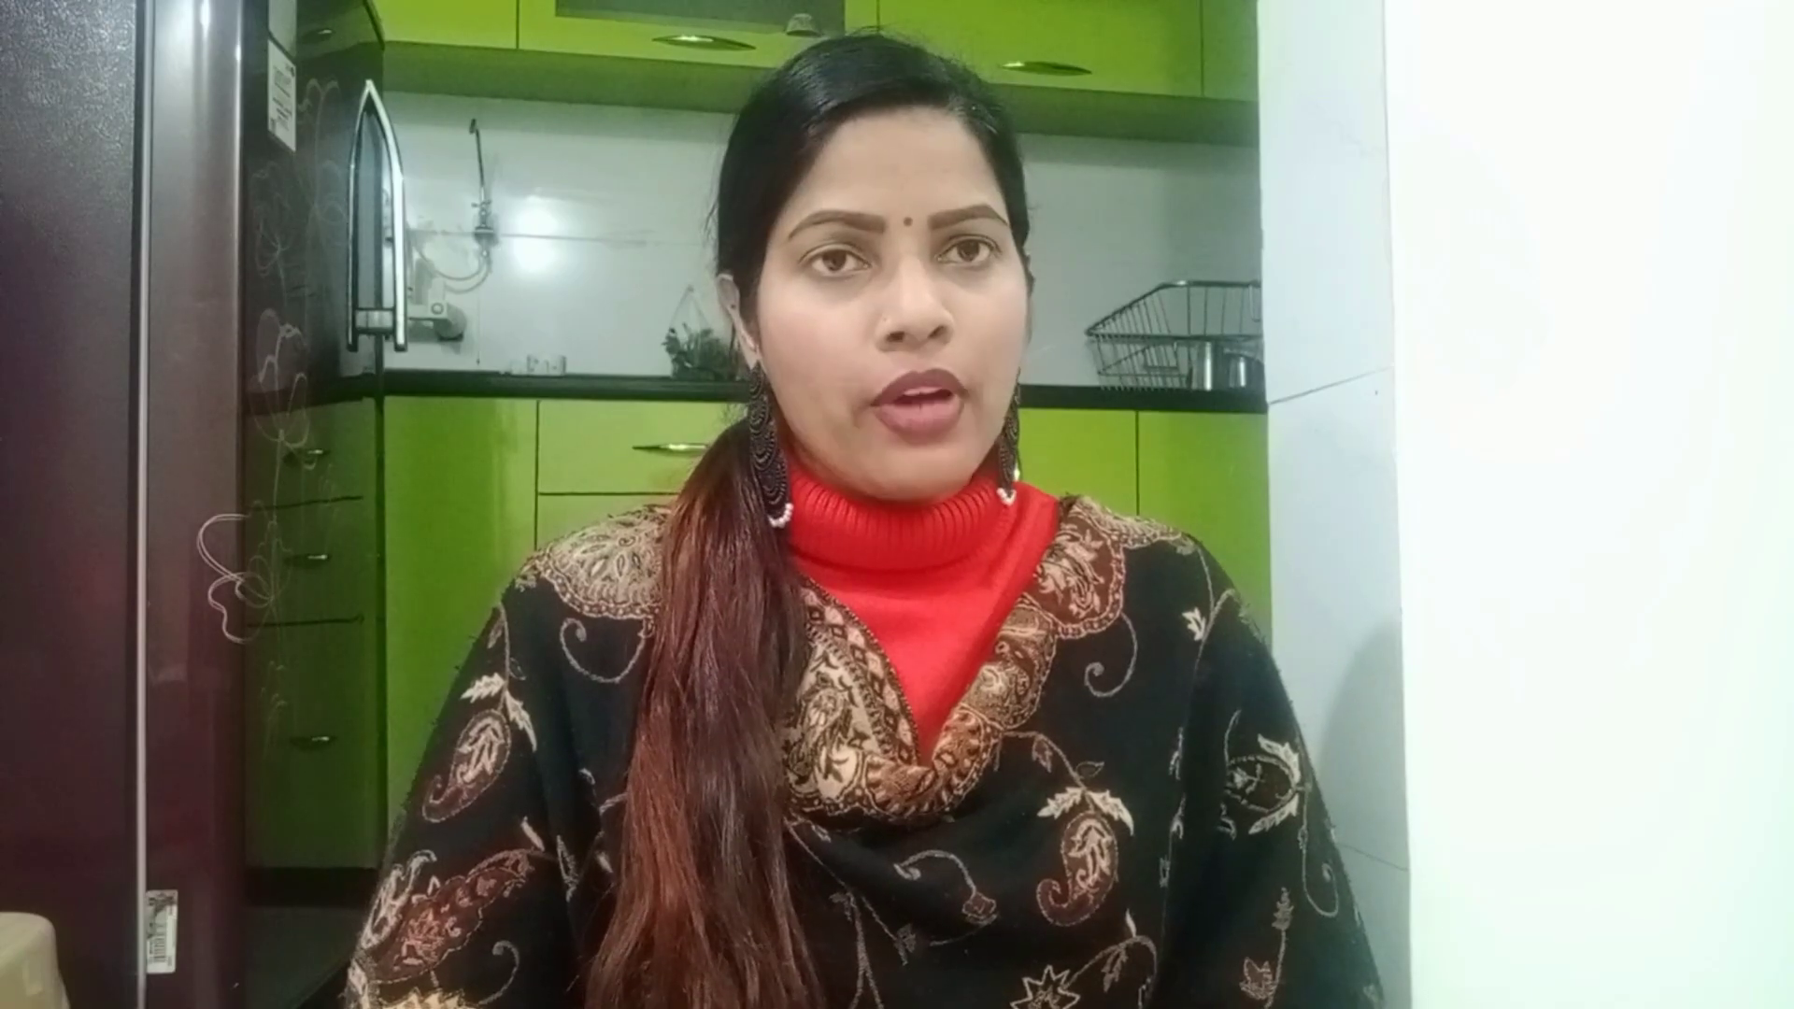
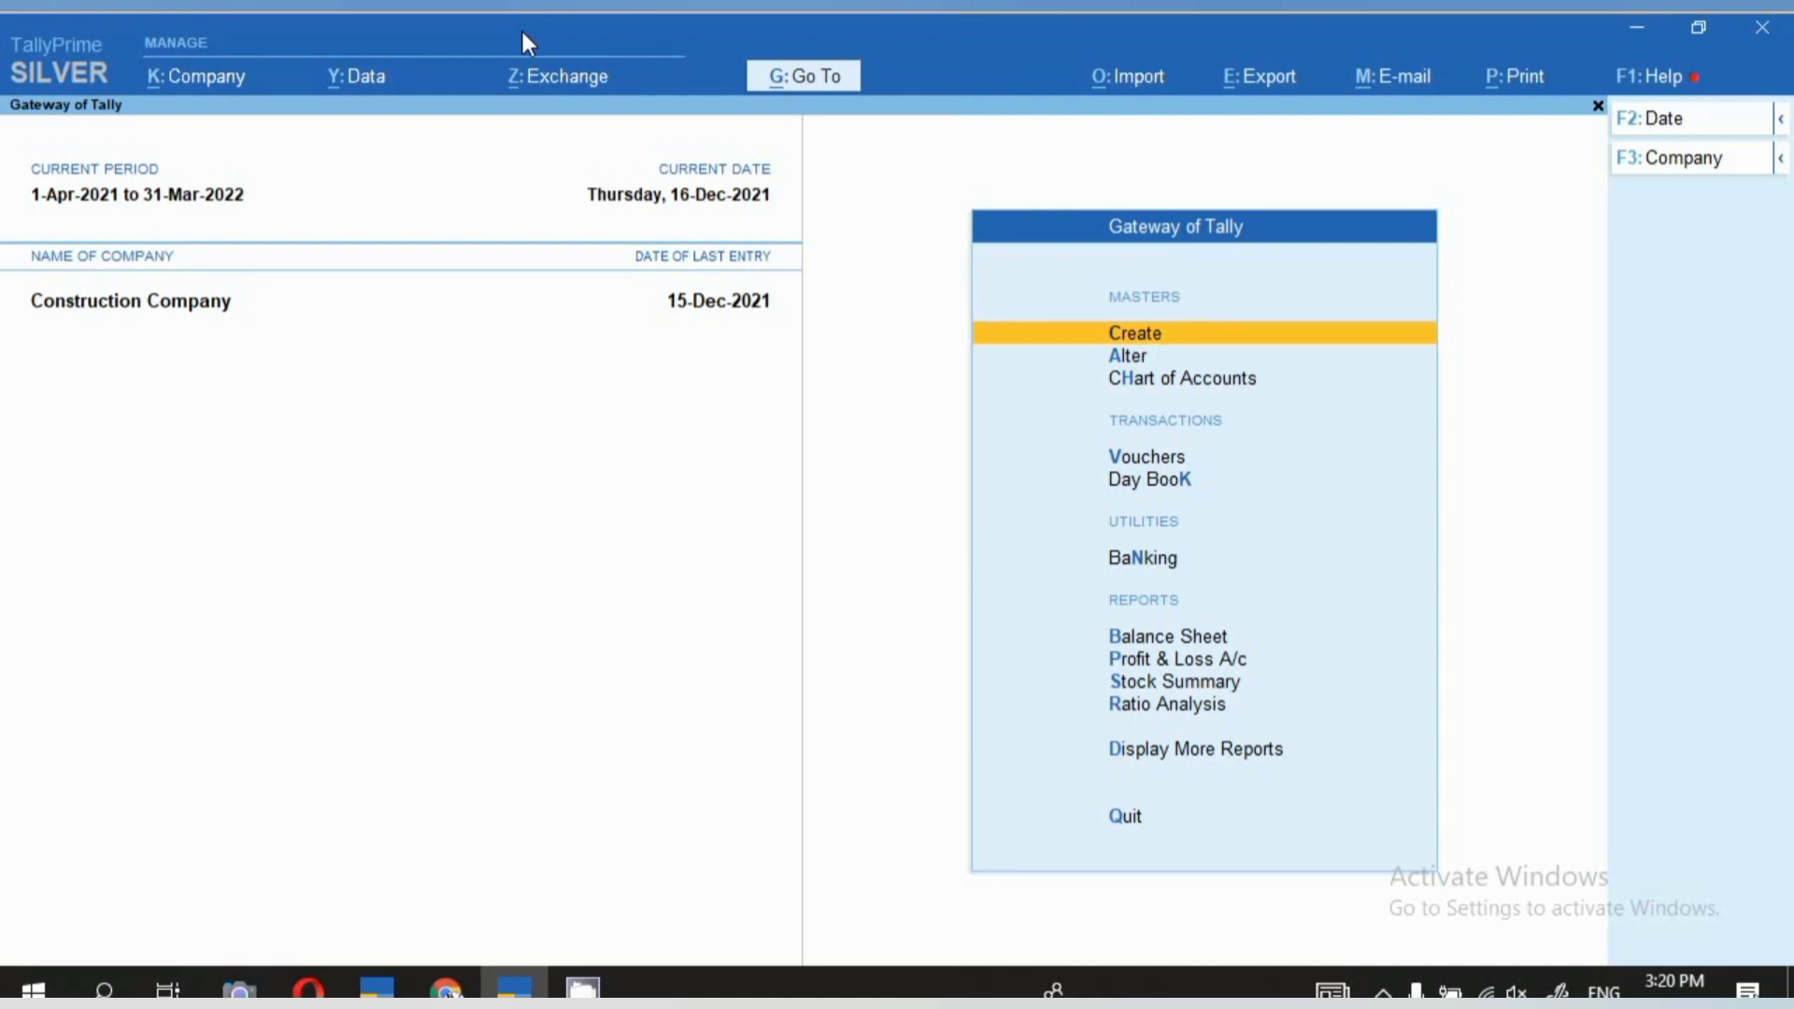
# Bring up Construction Company's voucher types for alteration
pyautogui.press('Down')
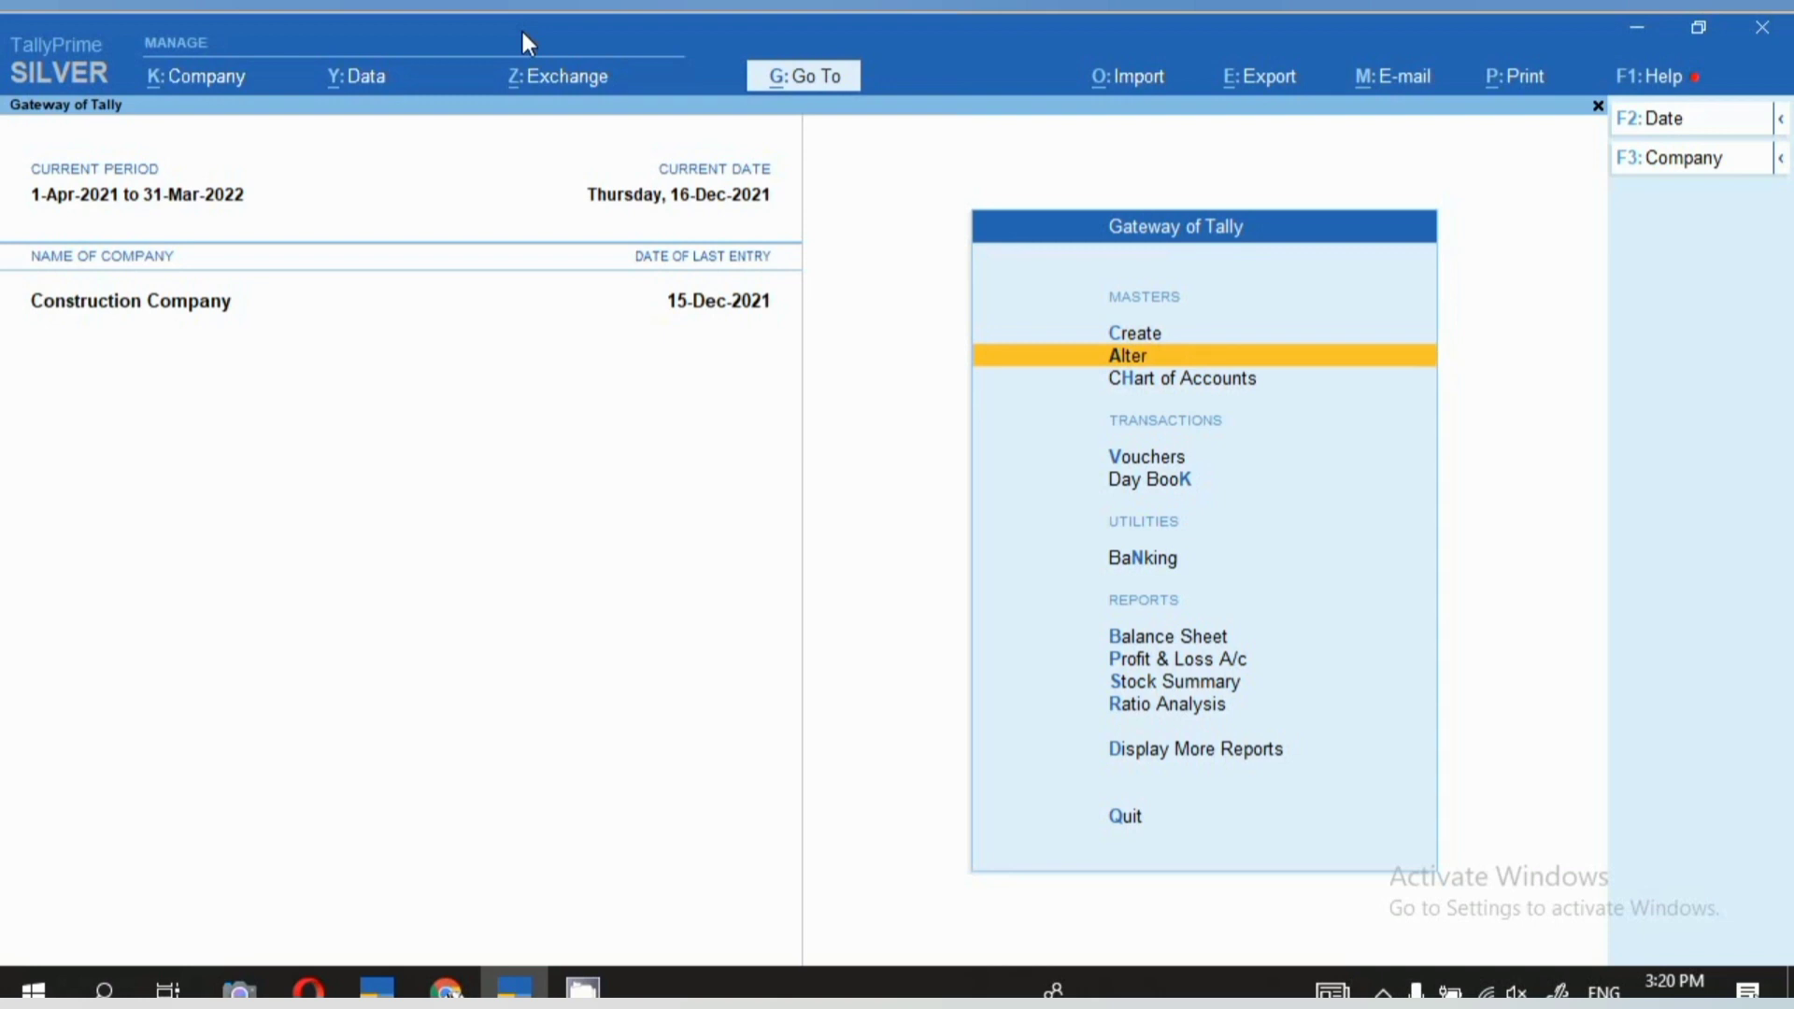
pyautogui.press('Return')
pyautogui.press('Down')
pyautogui.press('Down')
pyautogui.press('Down')
pyautogui.press('Down')
pyautogui.press('Down')
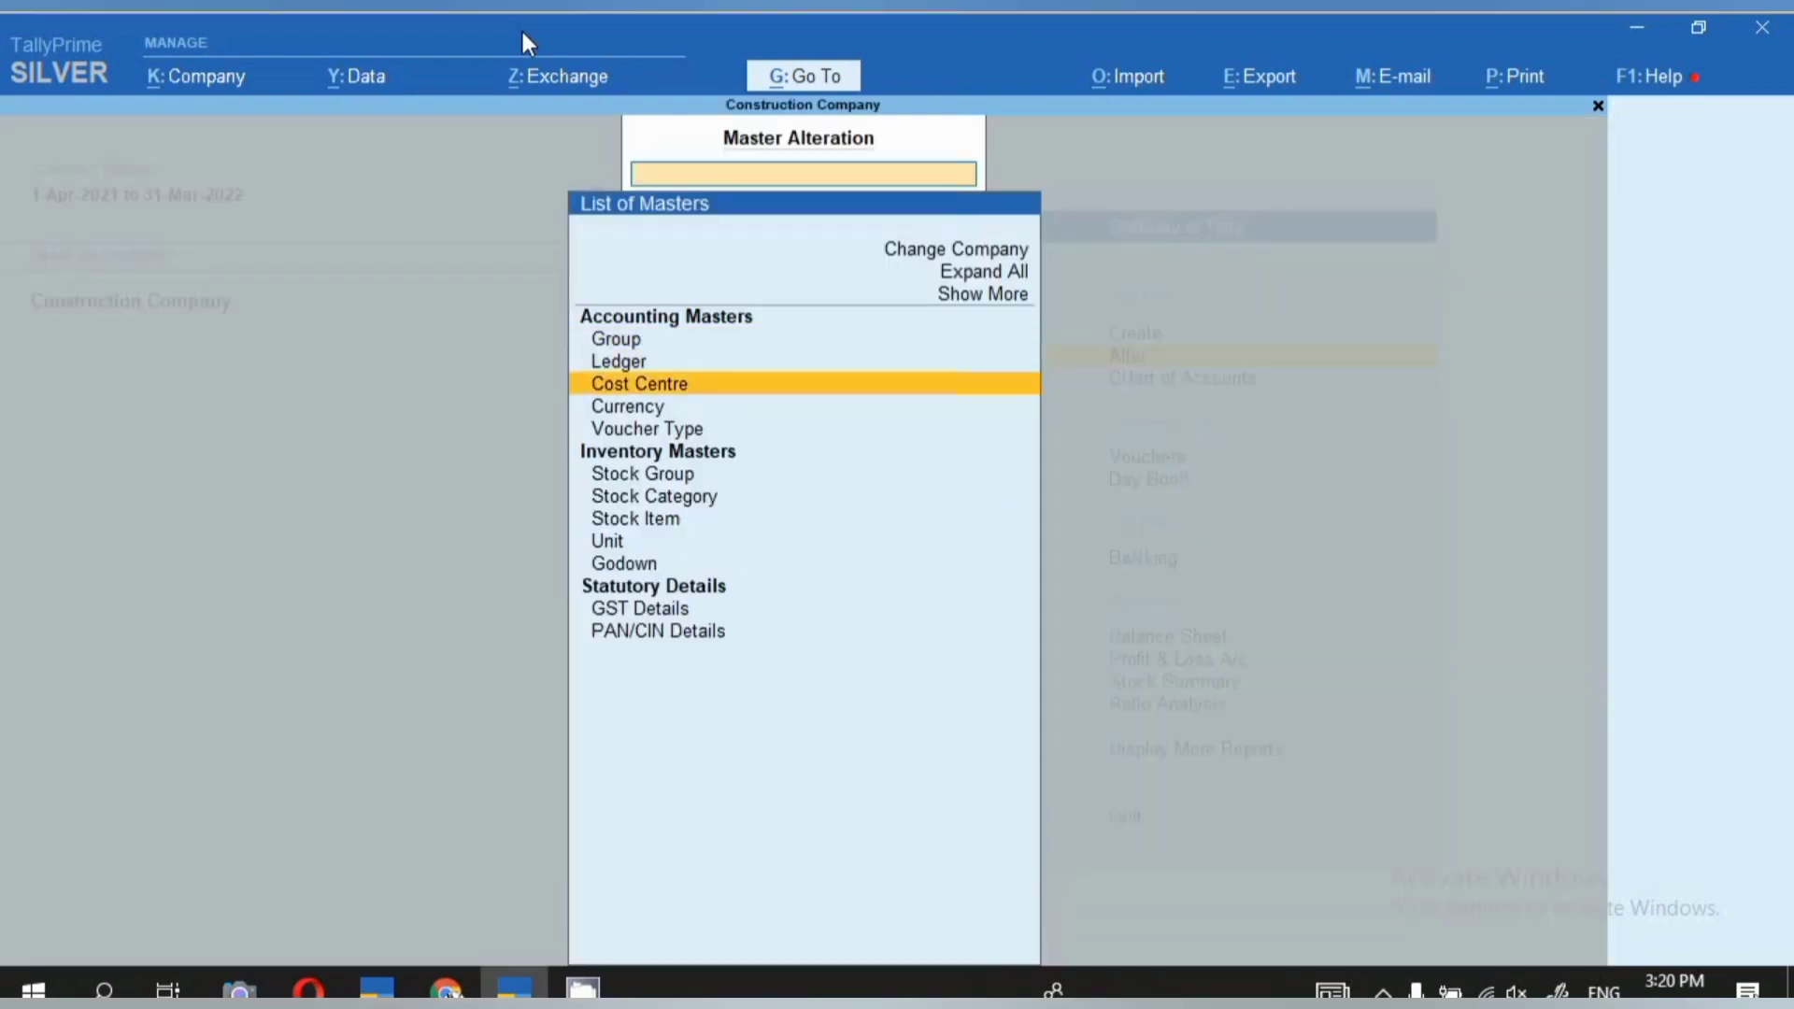
pyautogui.press('Up')
pyautogui.press('Return')
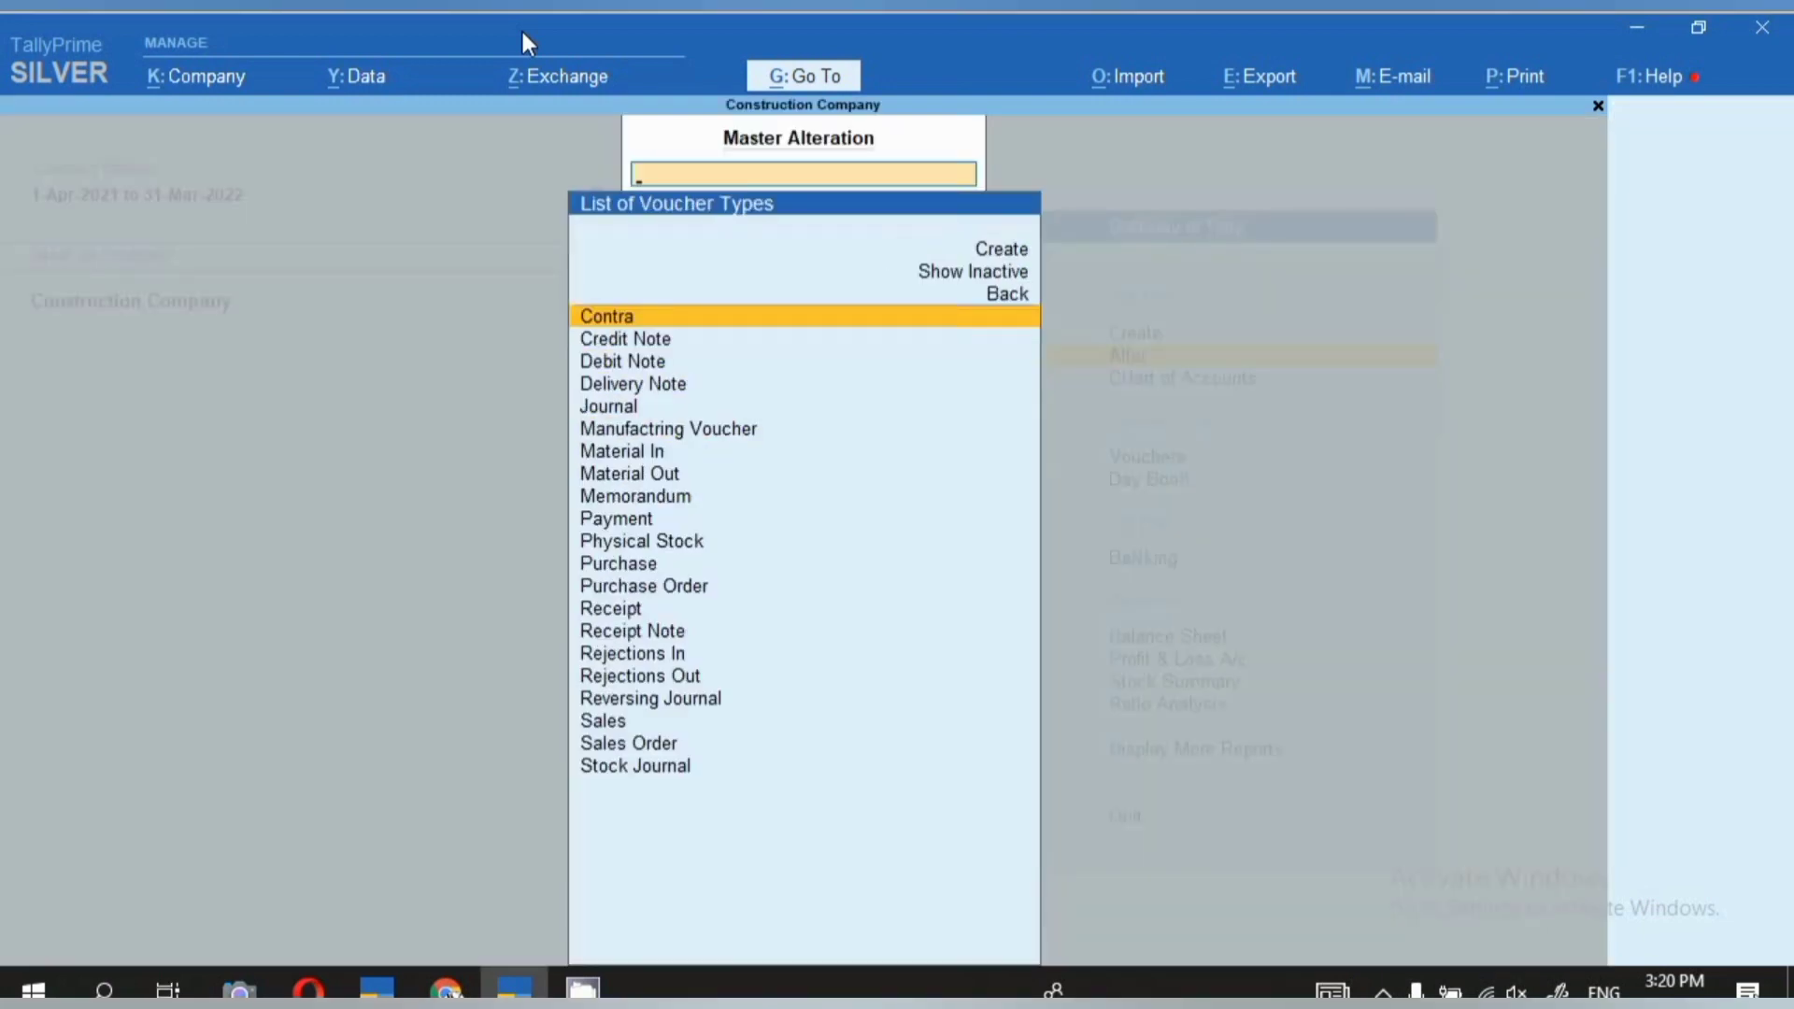
# Check the activation setting of the Credit Note voucher type and return to the main menu without saving changes
pyautogui.press('Down')
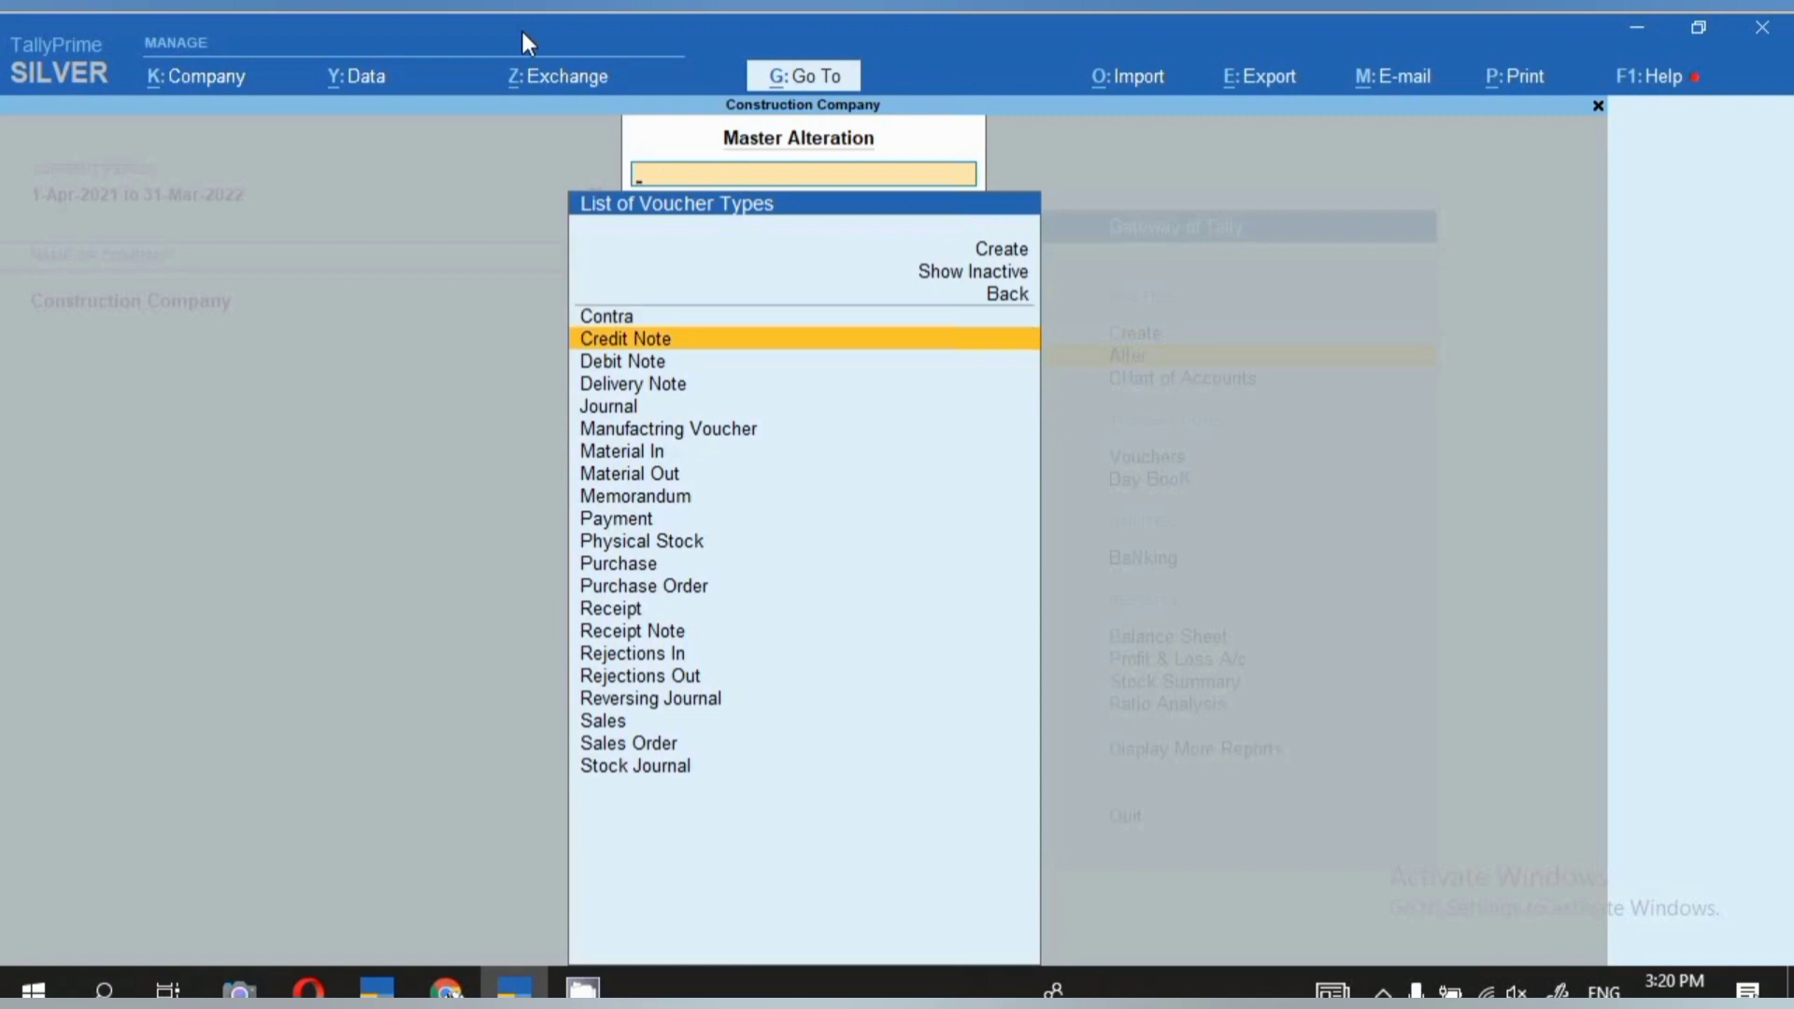
pyautogui.press('Return')
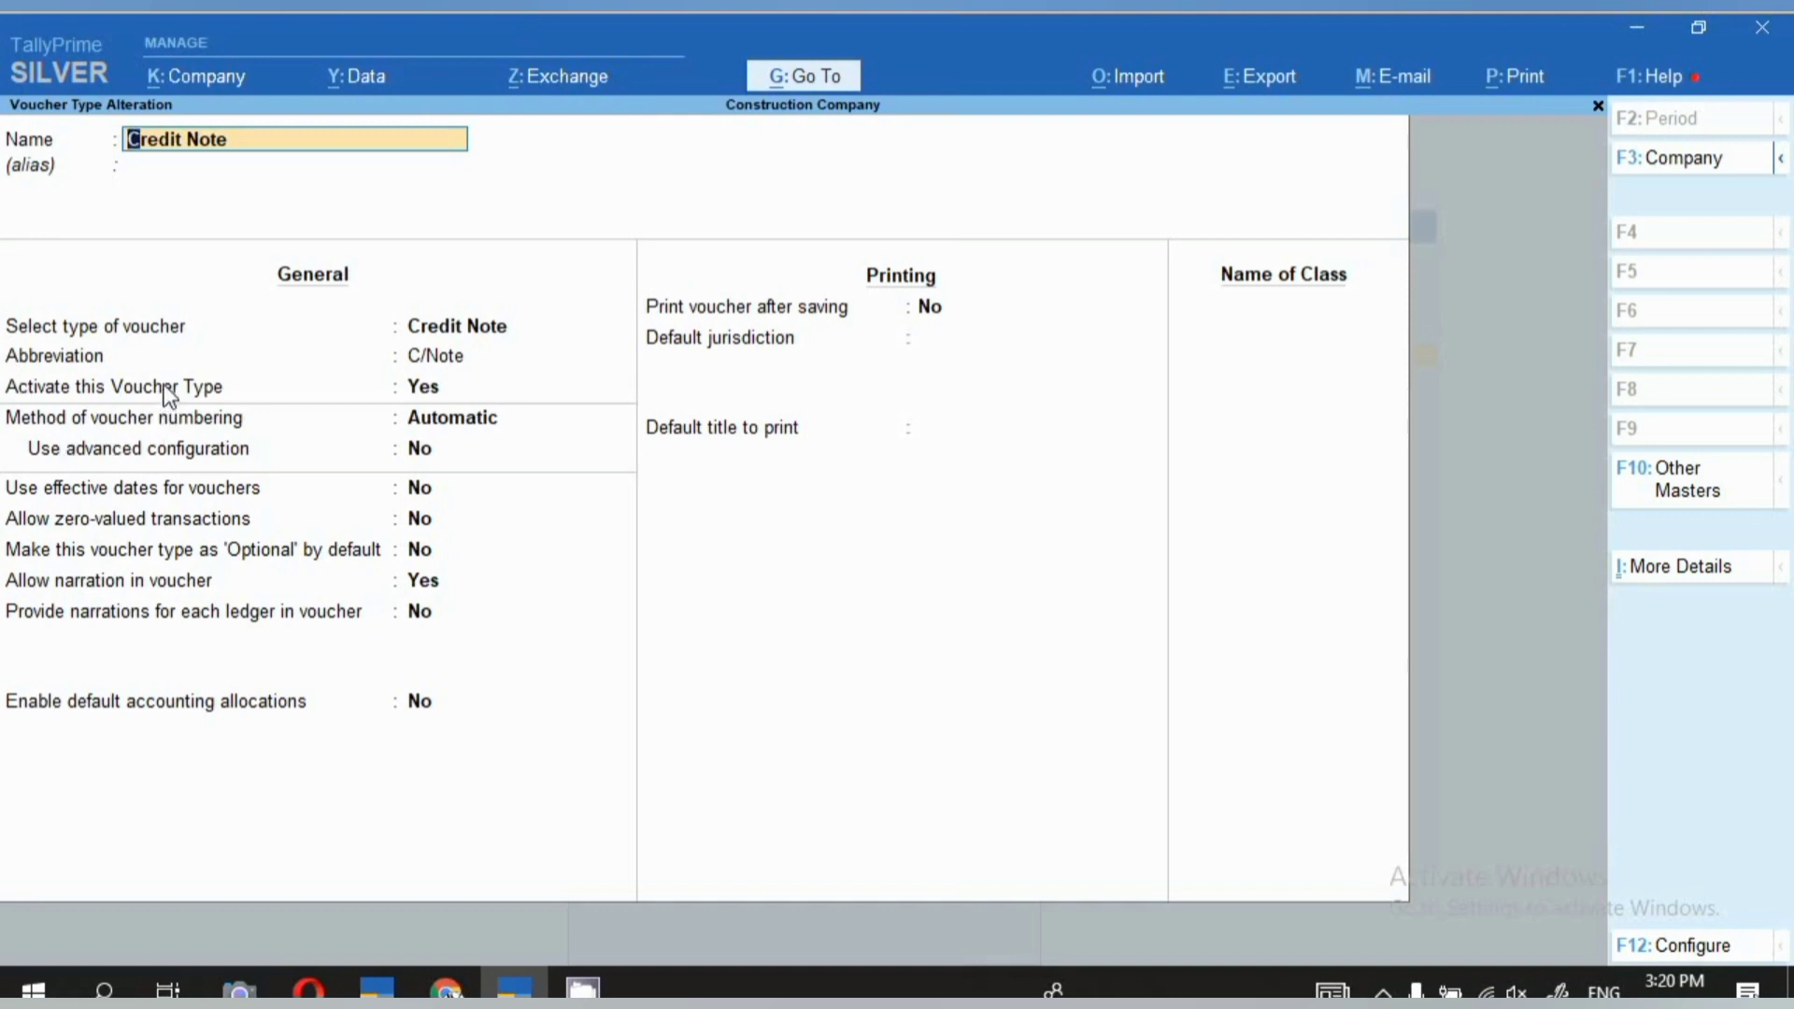
pyautogui.click(446, 396)
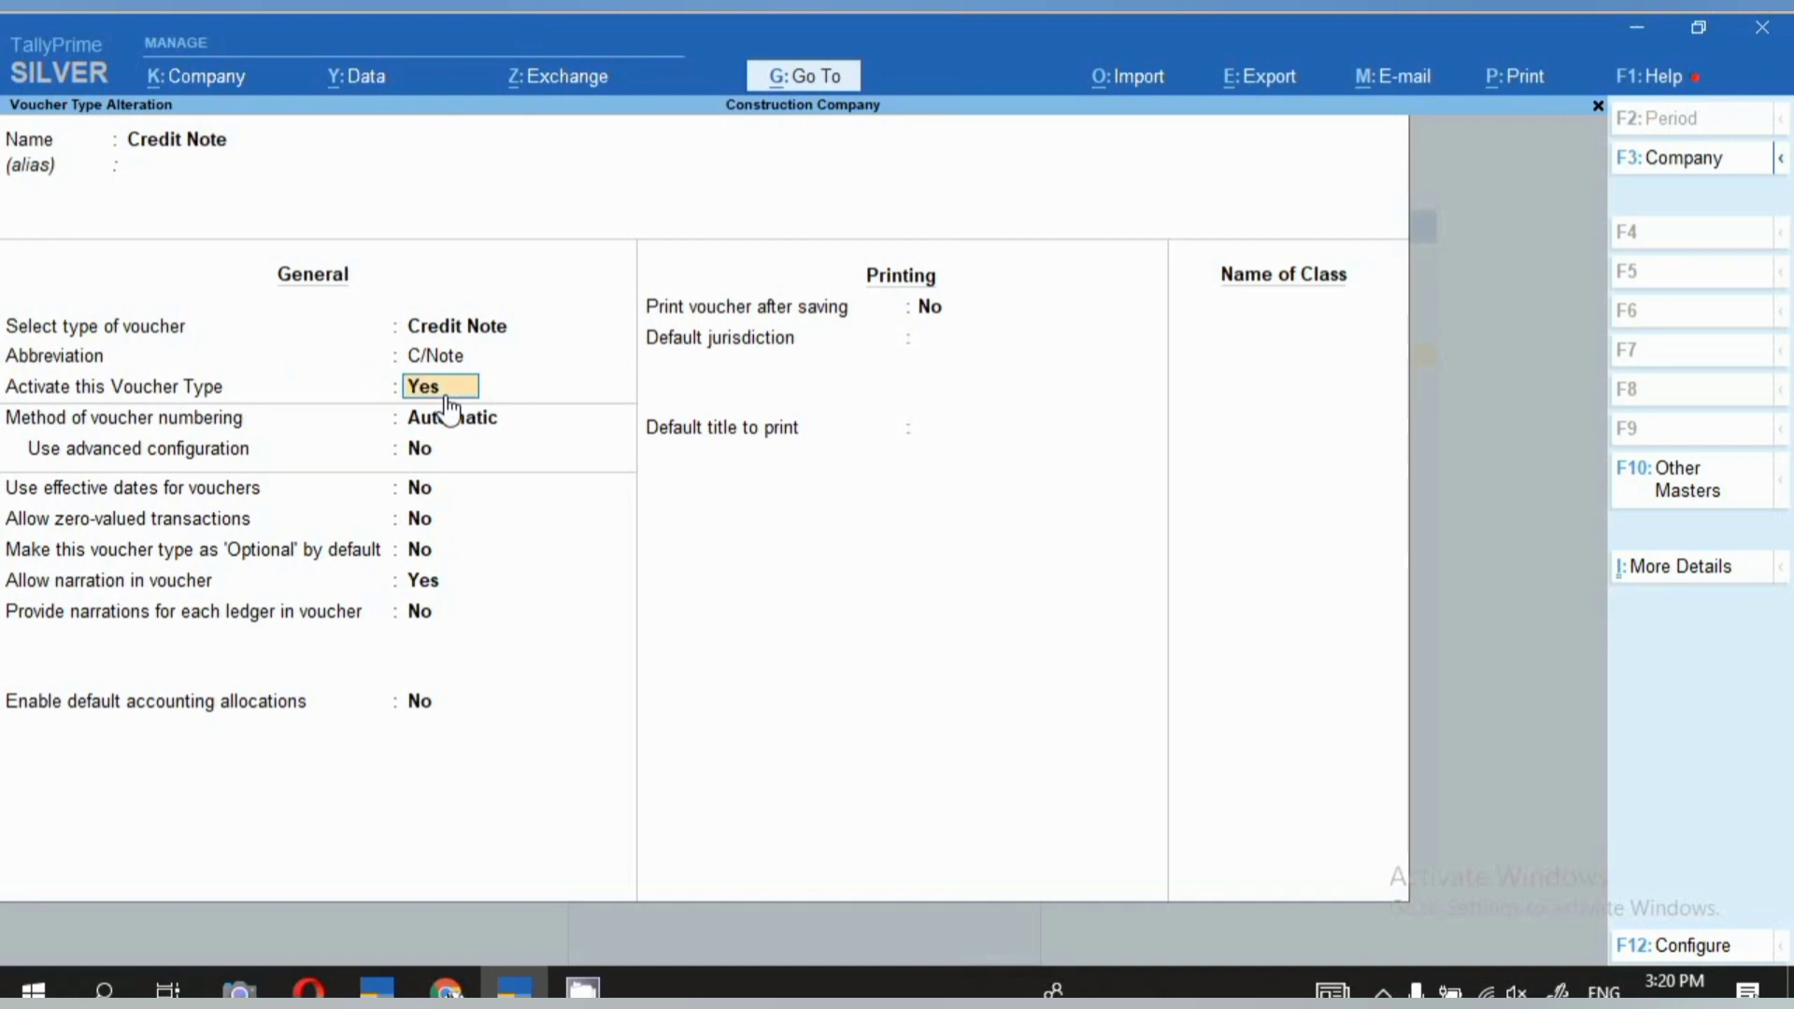
pyautogui.press('BackSpace')
pyautogui.press('Escape')
pyautogui.press('y')
pyautogui.press('Escape')
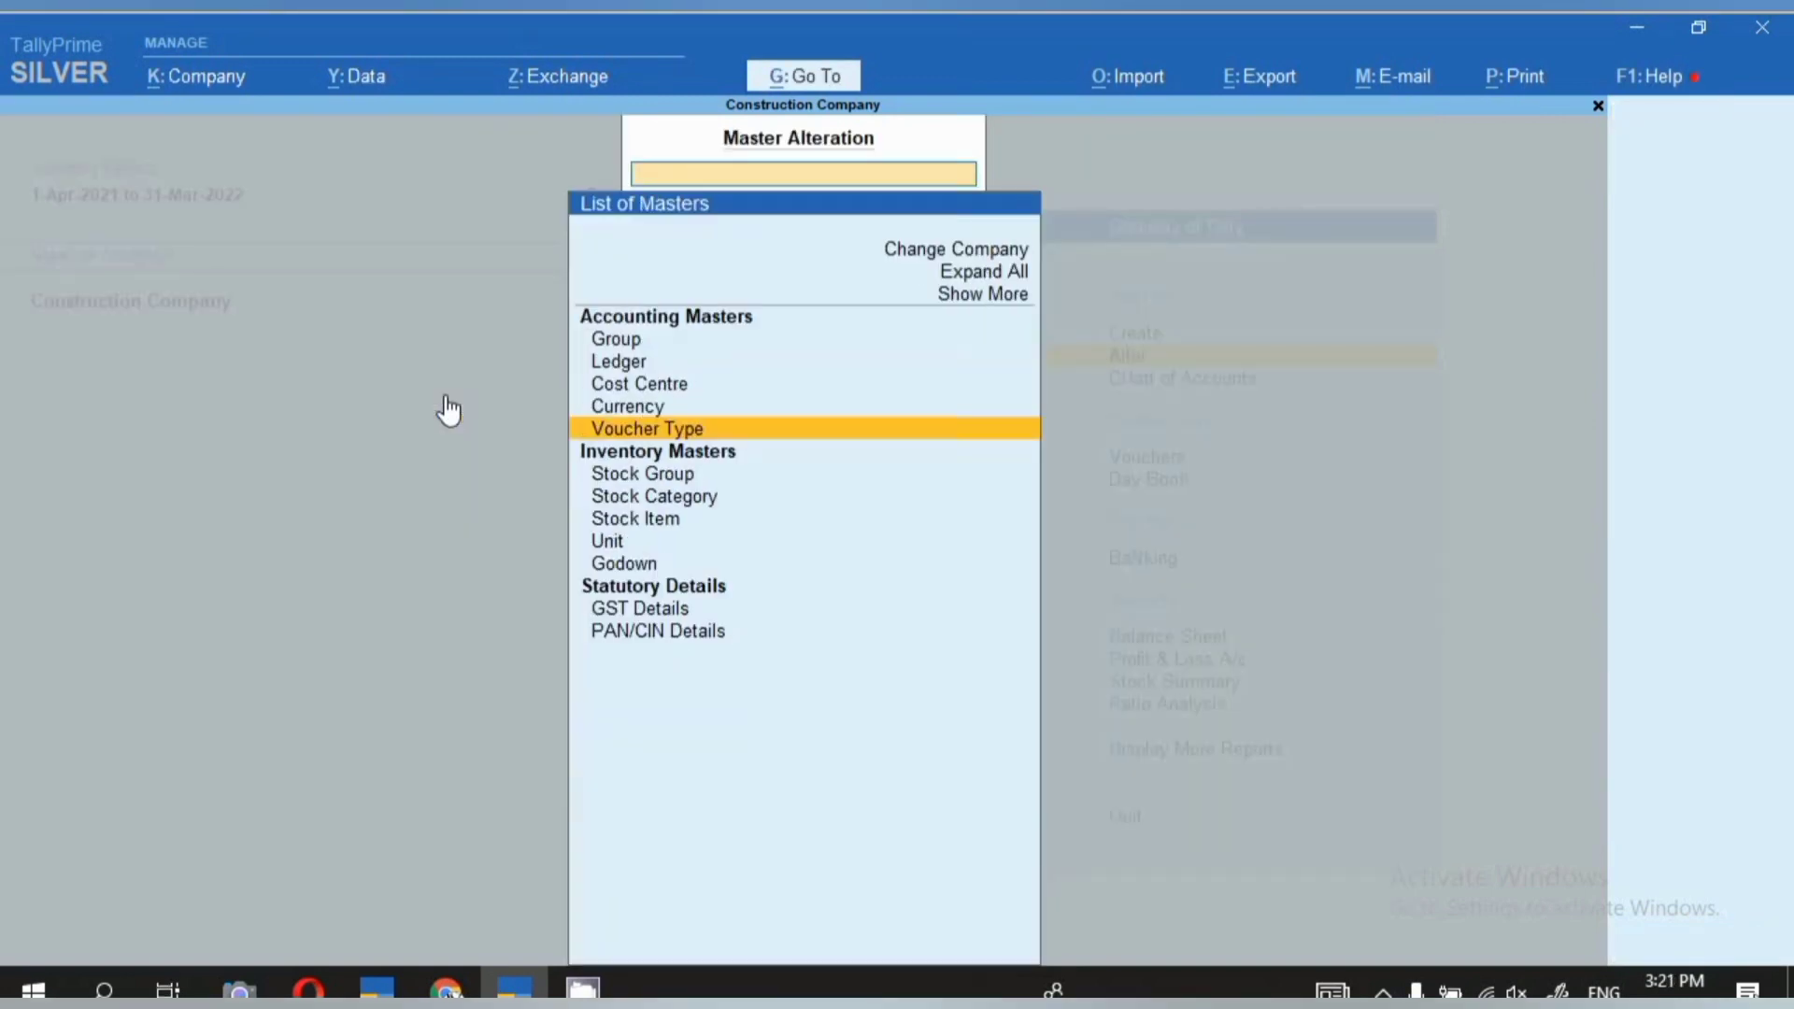
pyautogui.press('Escape')
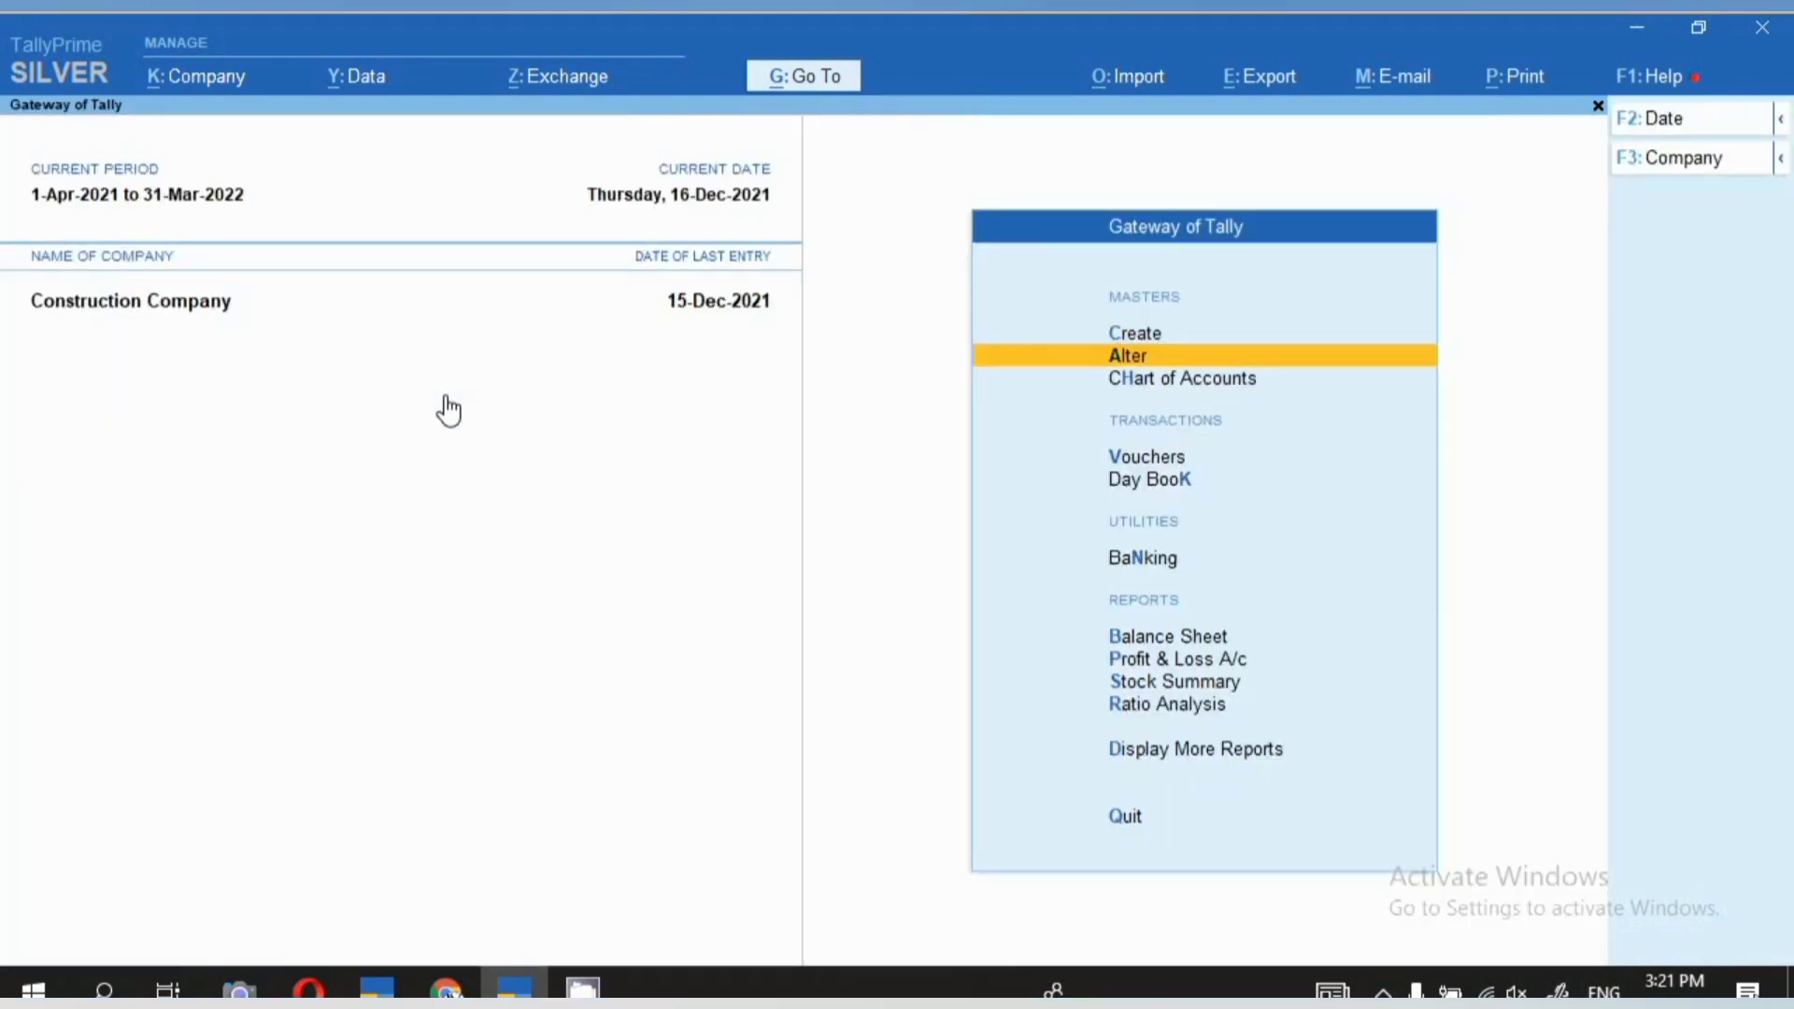
# Open the December 2021 sales voucher for Aditya Group through the company's voucher statistics
pyautogui.press('d')
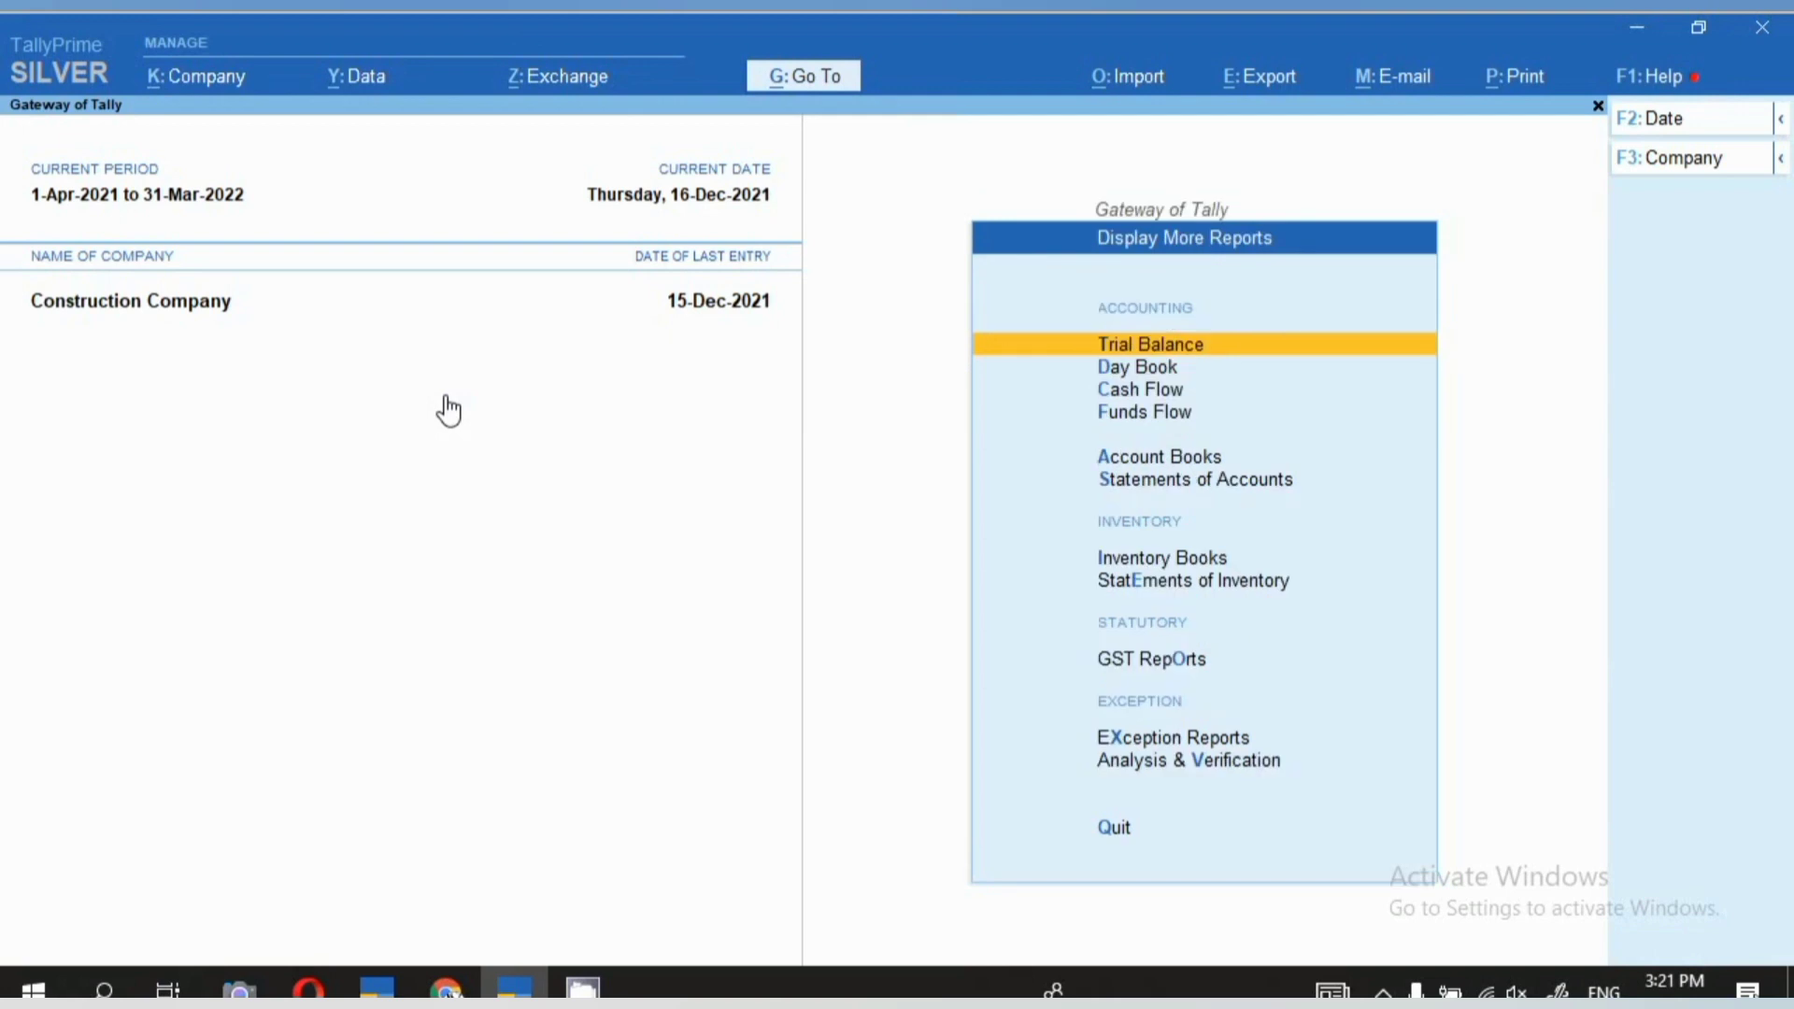
pyautogui.press('s')
pyautogui.press('s')
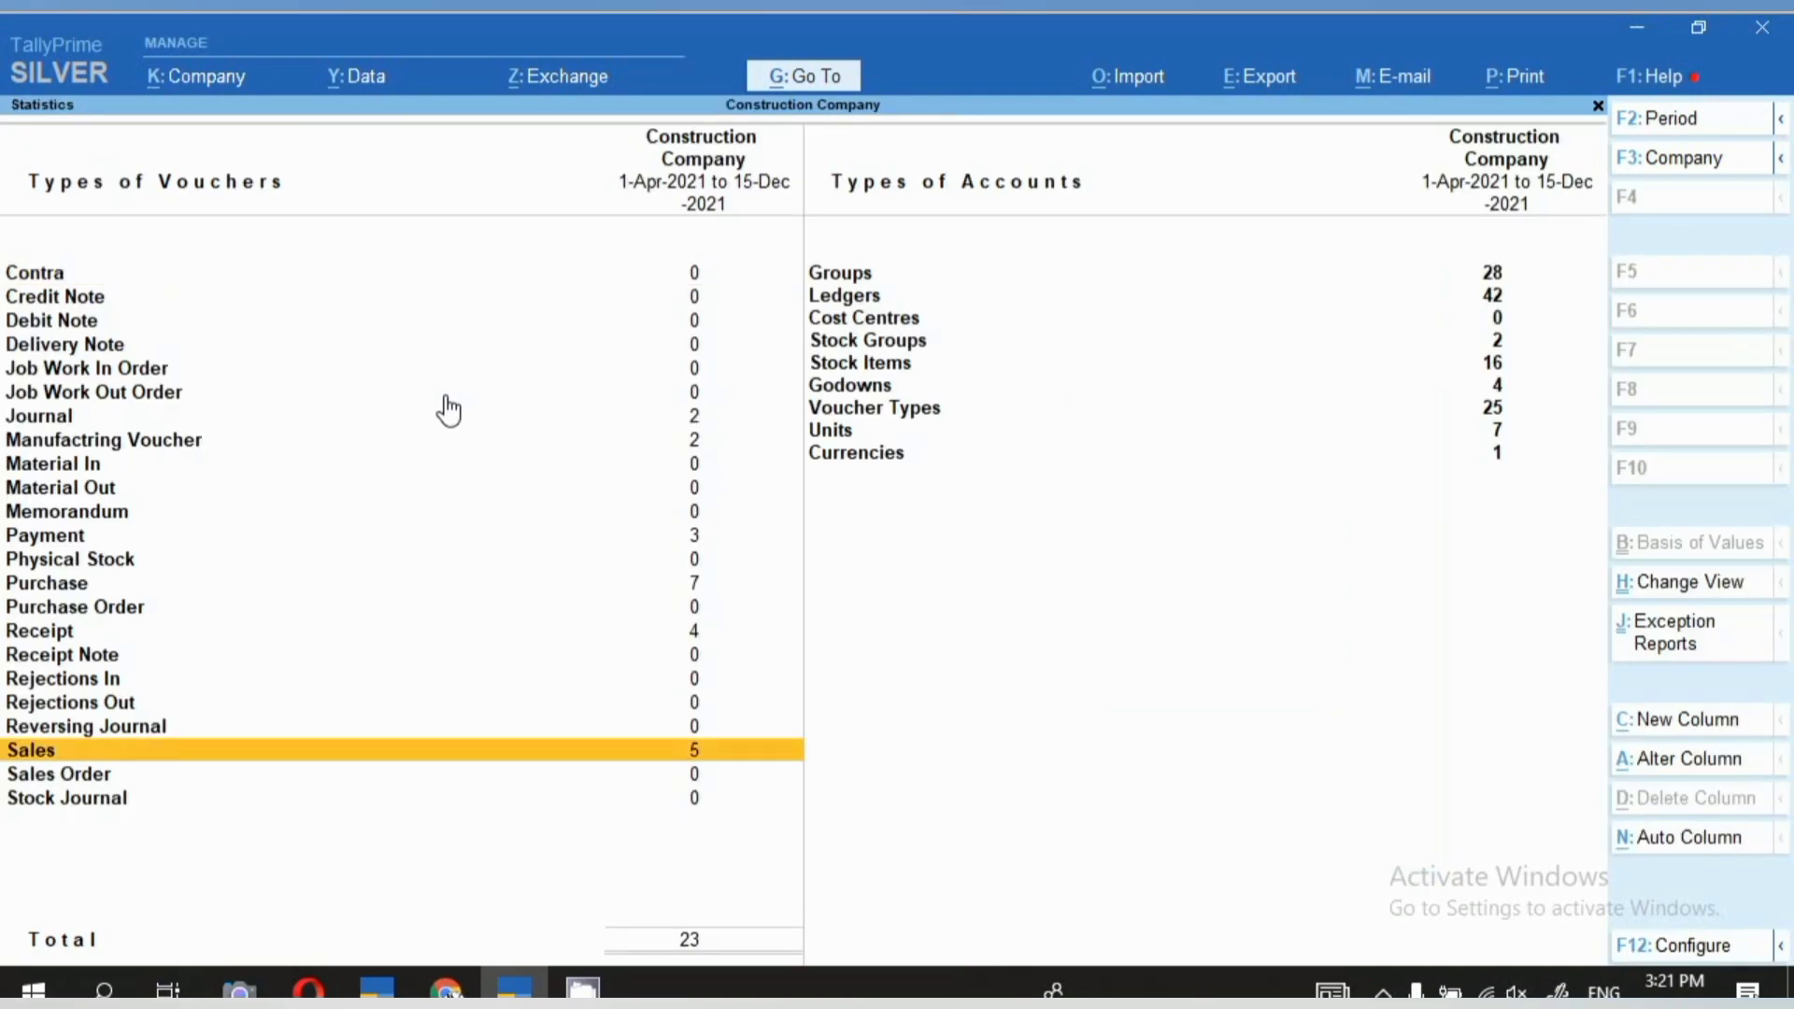
pyautogui.press('Return')
pyautogui.press('Return')
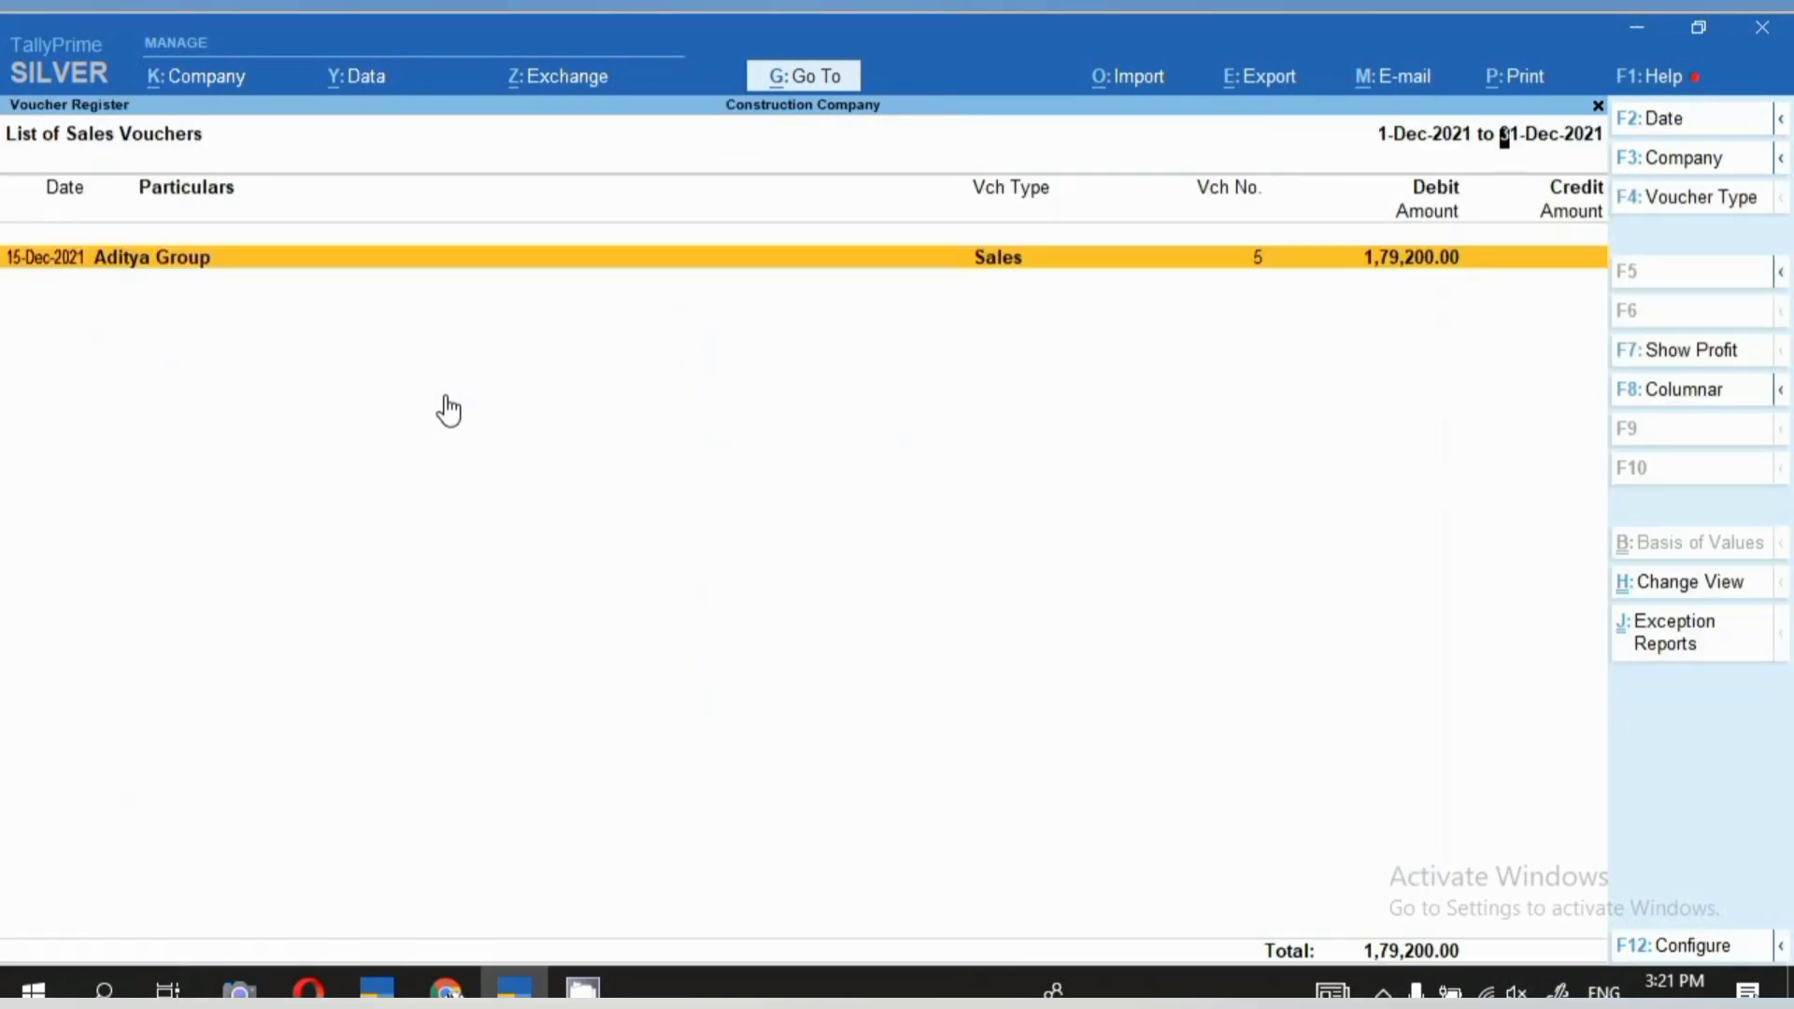
pyautogui.press('Return')
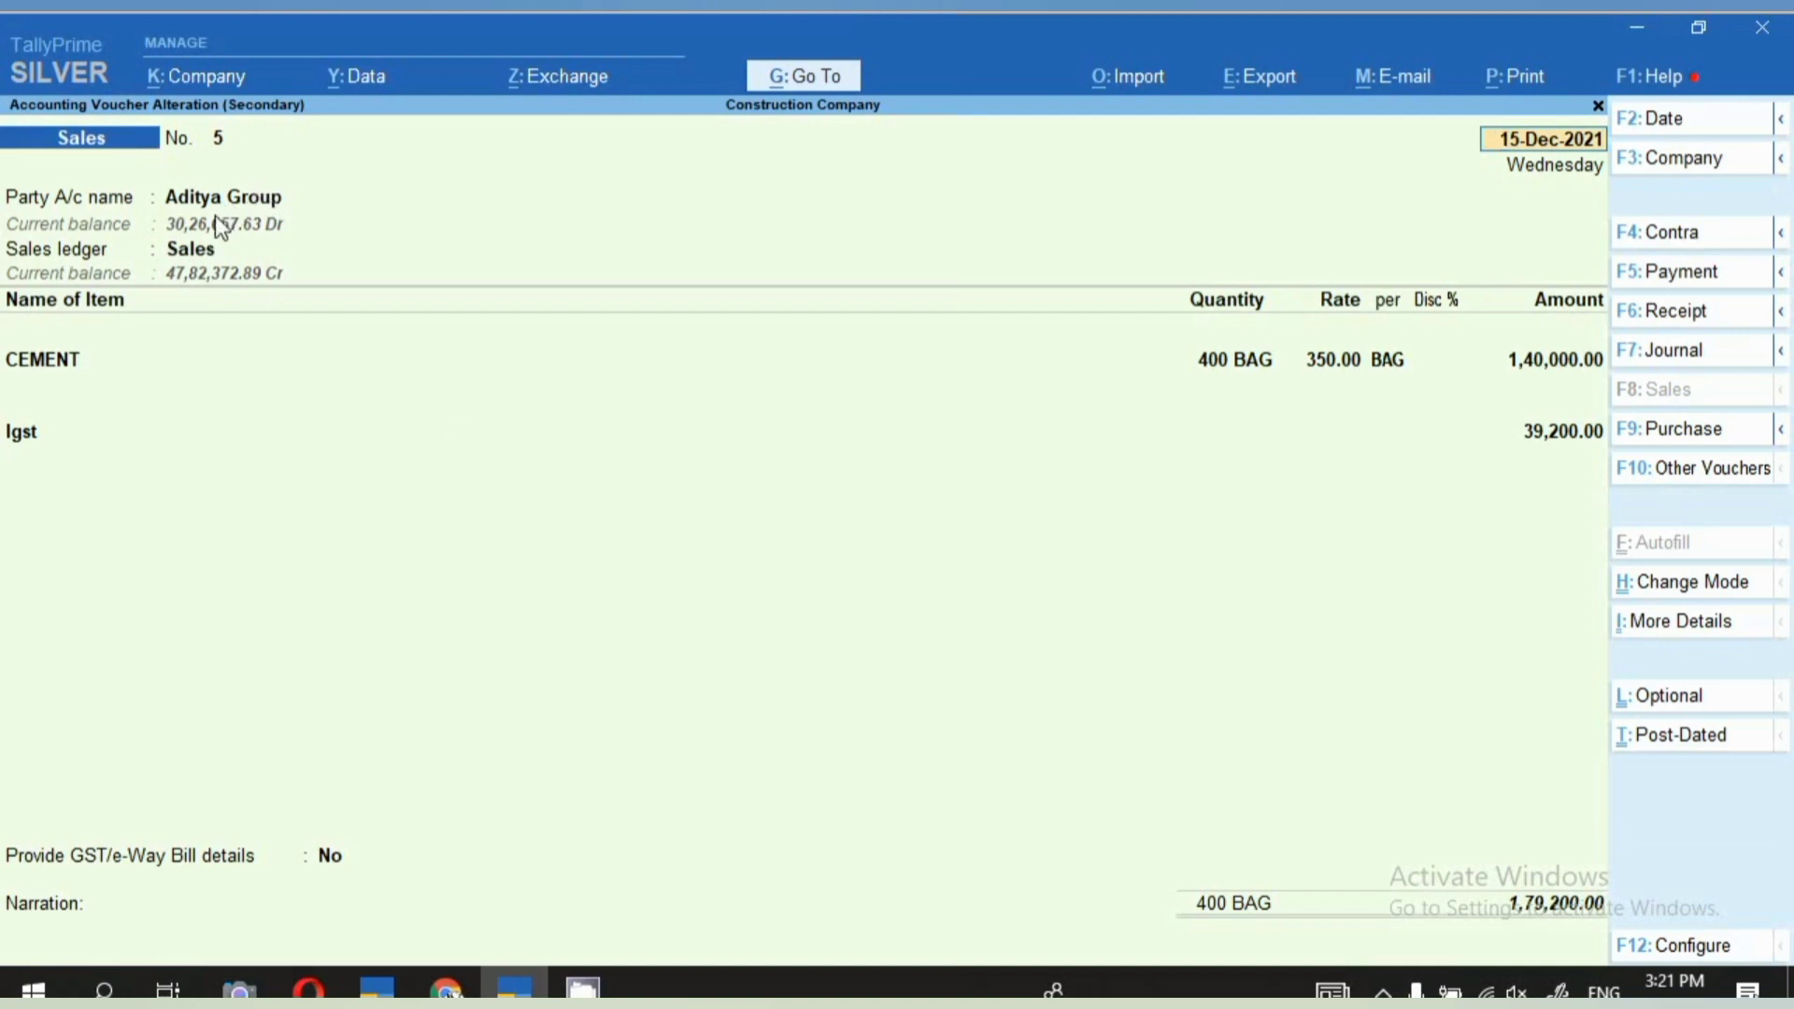
# Examine the CEMENT line of the Aditya Group sales voucher, quit without saving and return to the main menu
pyautogui.click(48, 372)
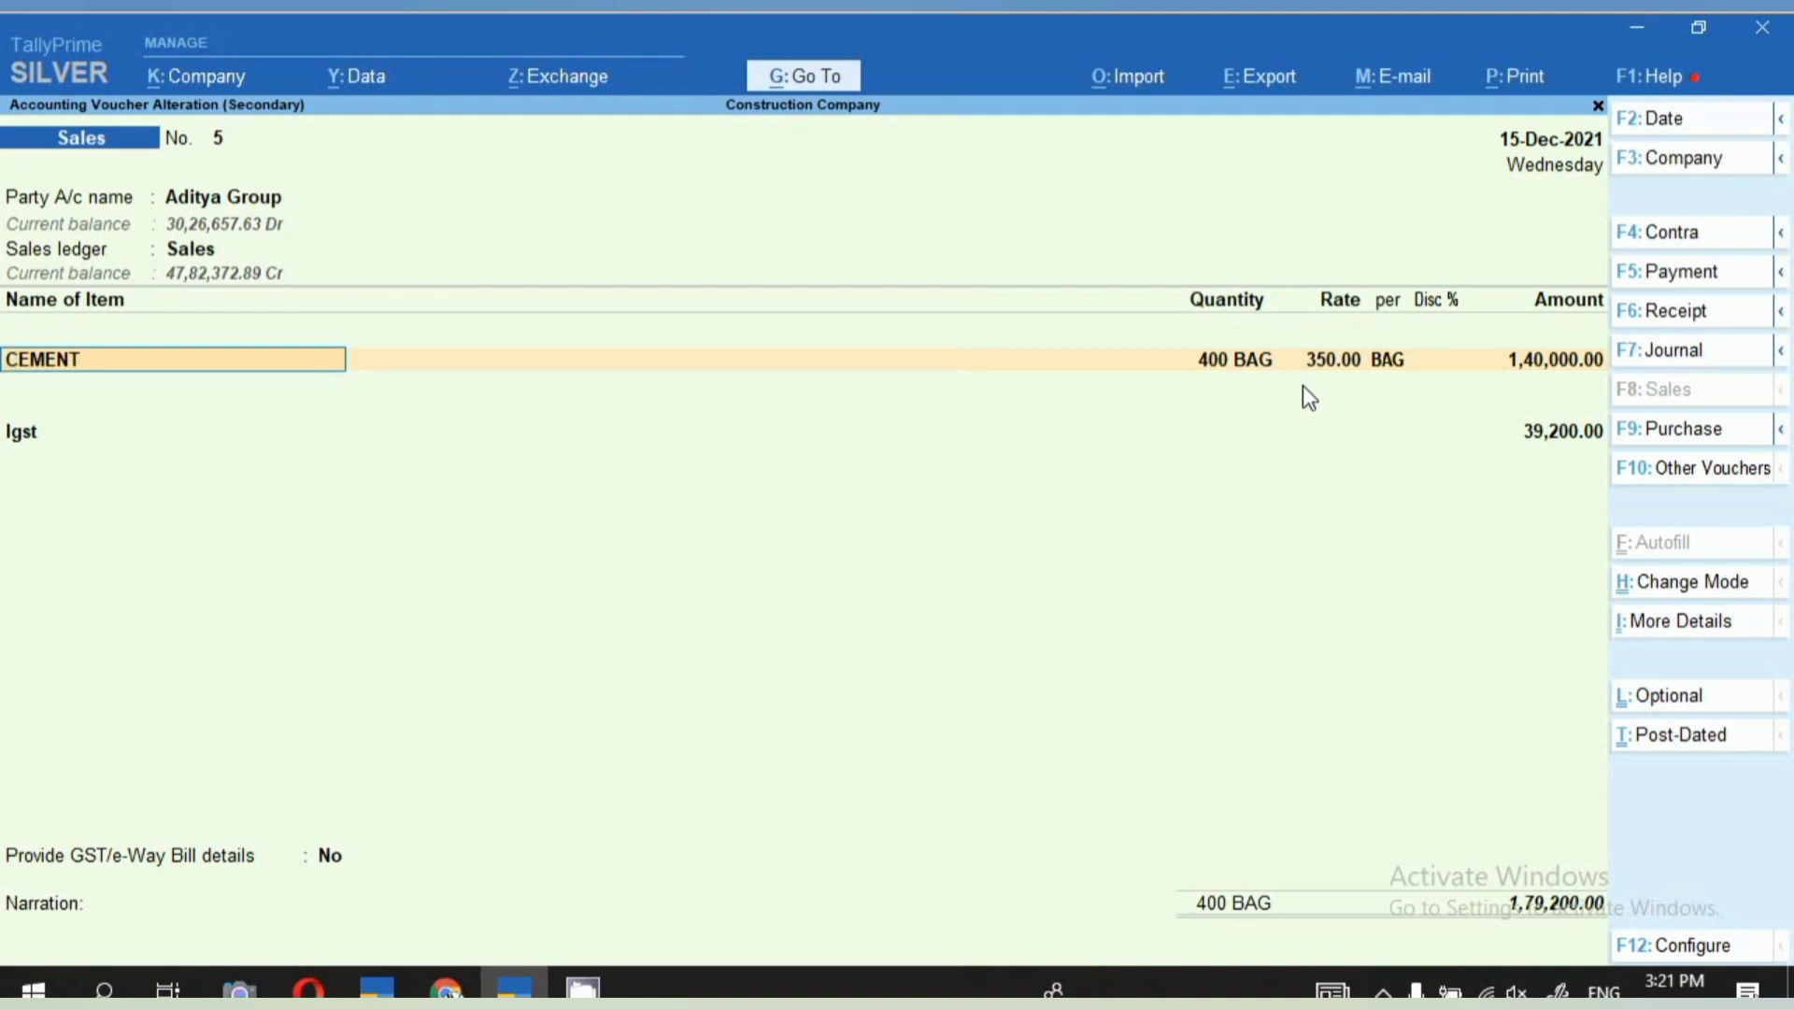
pyautogui.press('BackSpace')
pyautogui.press('Escape')
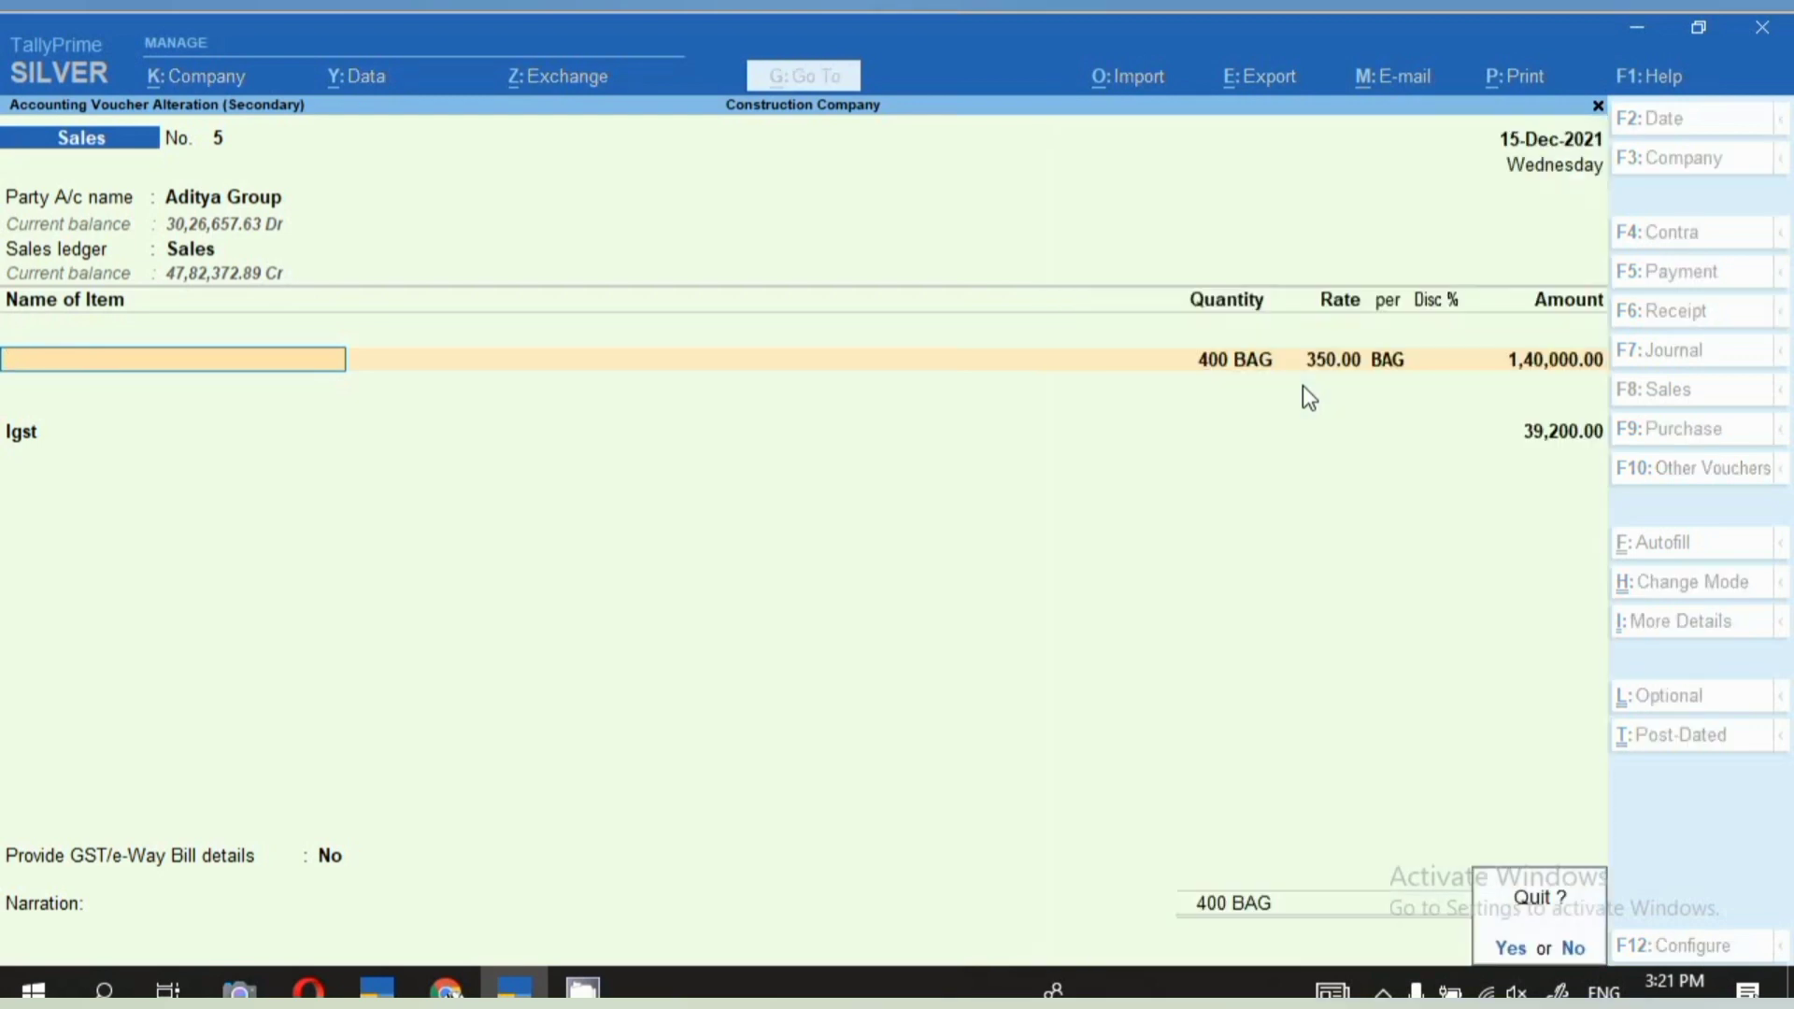
pyautogui.press('y')
pyautogui.press('Escape')
pyautogui.press('Escape')
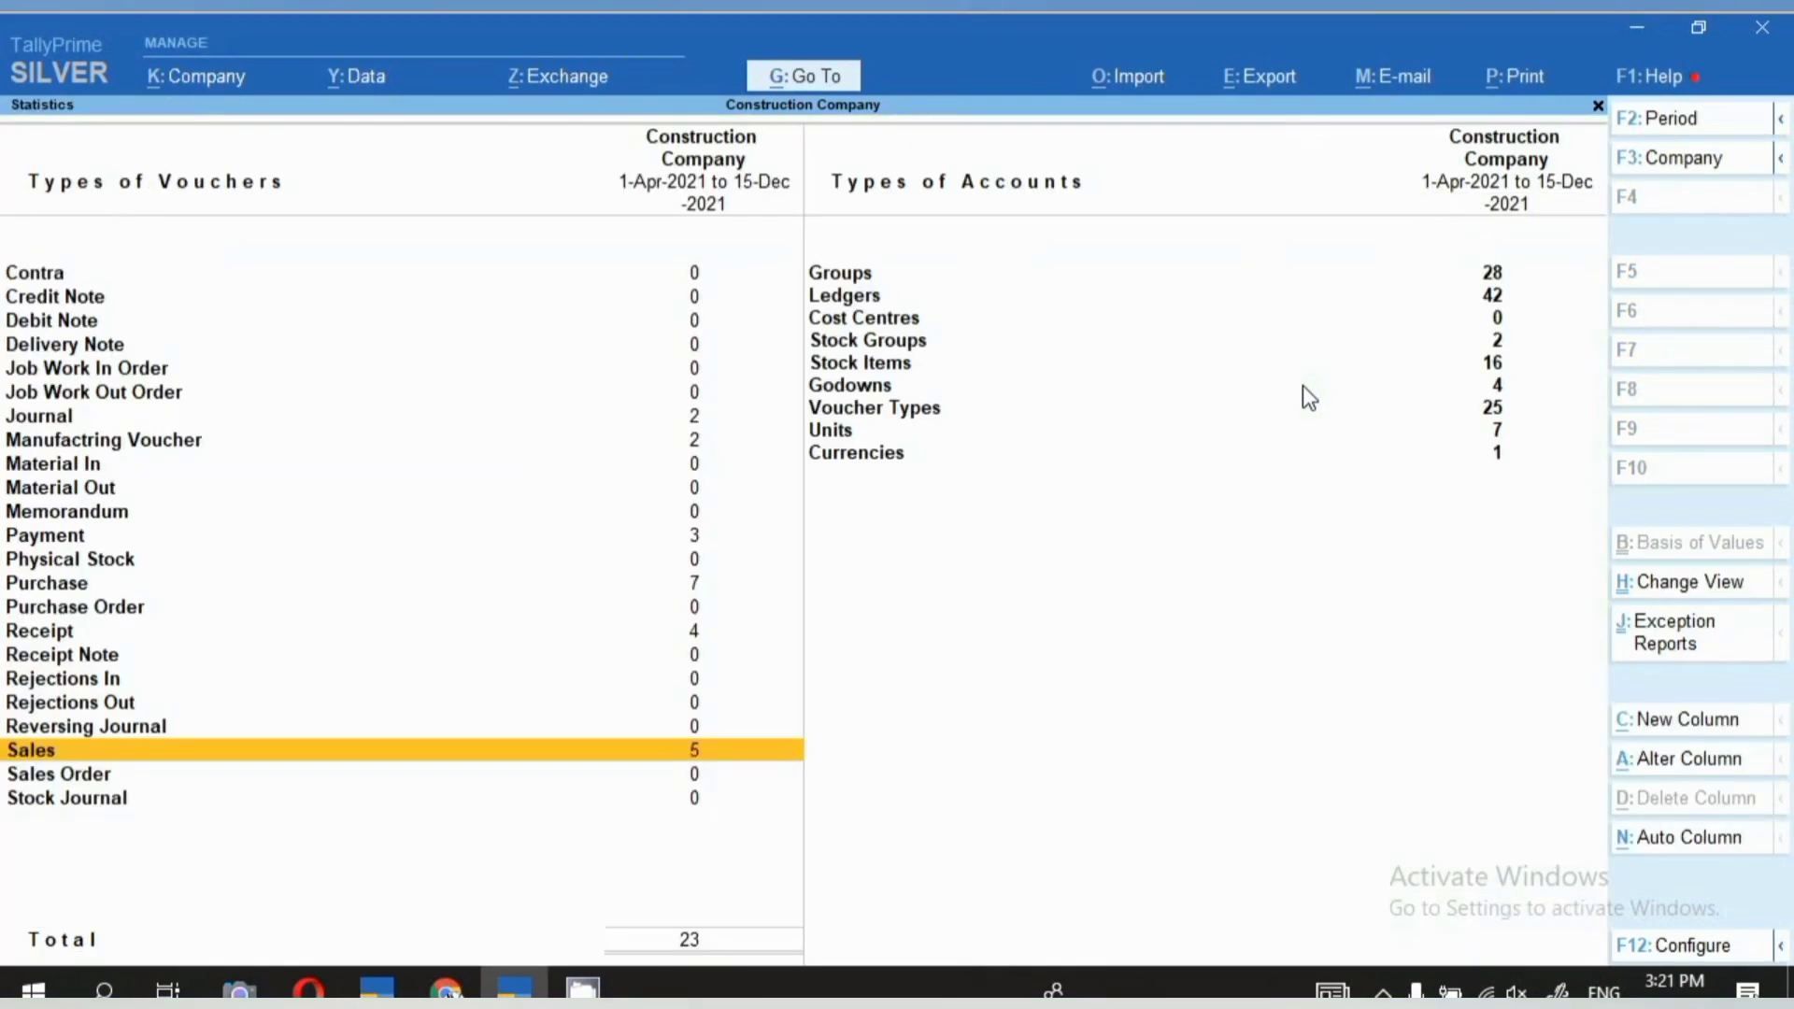
pyautogui.press('Escape')
pyautogui.press('Escape')
pyautogui.press('Escape')
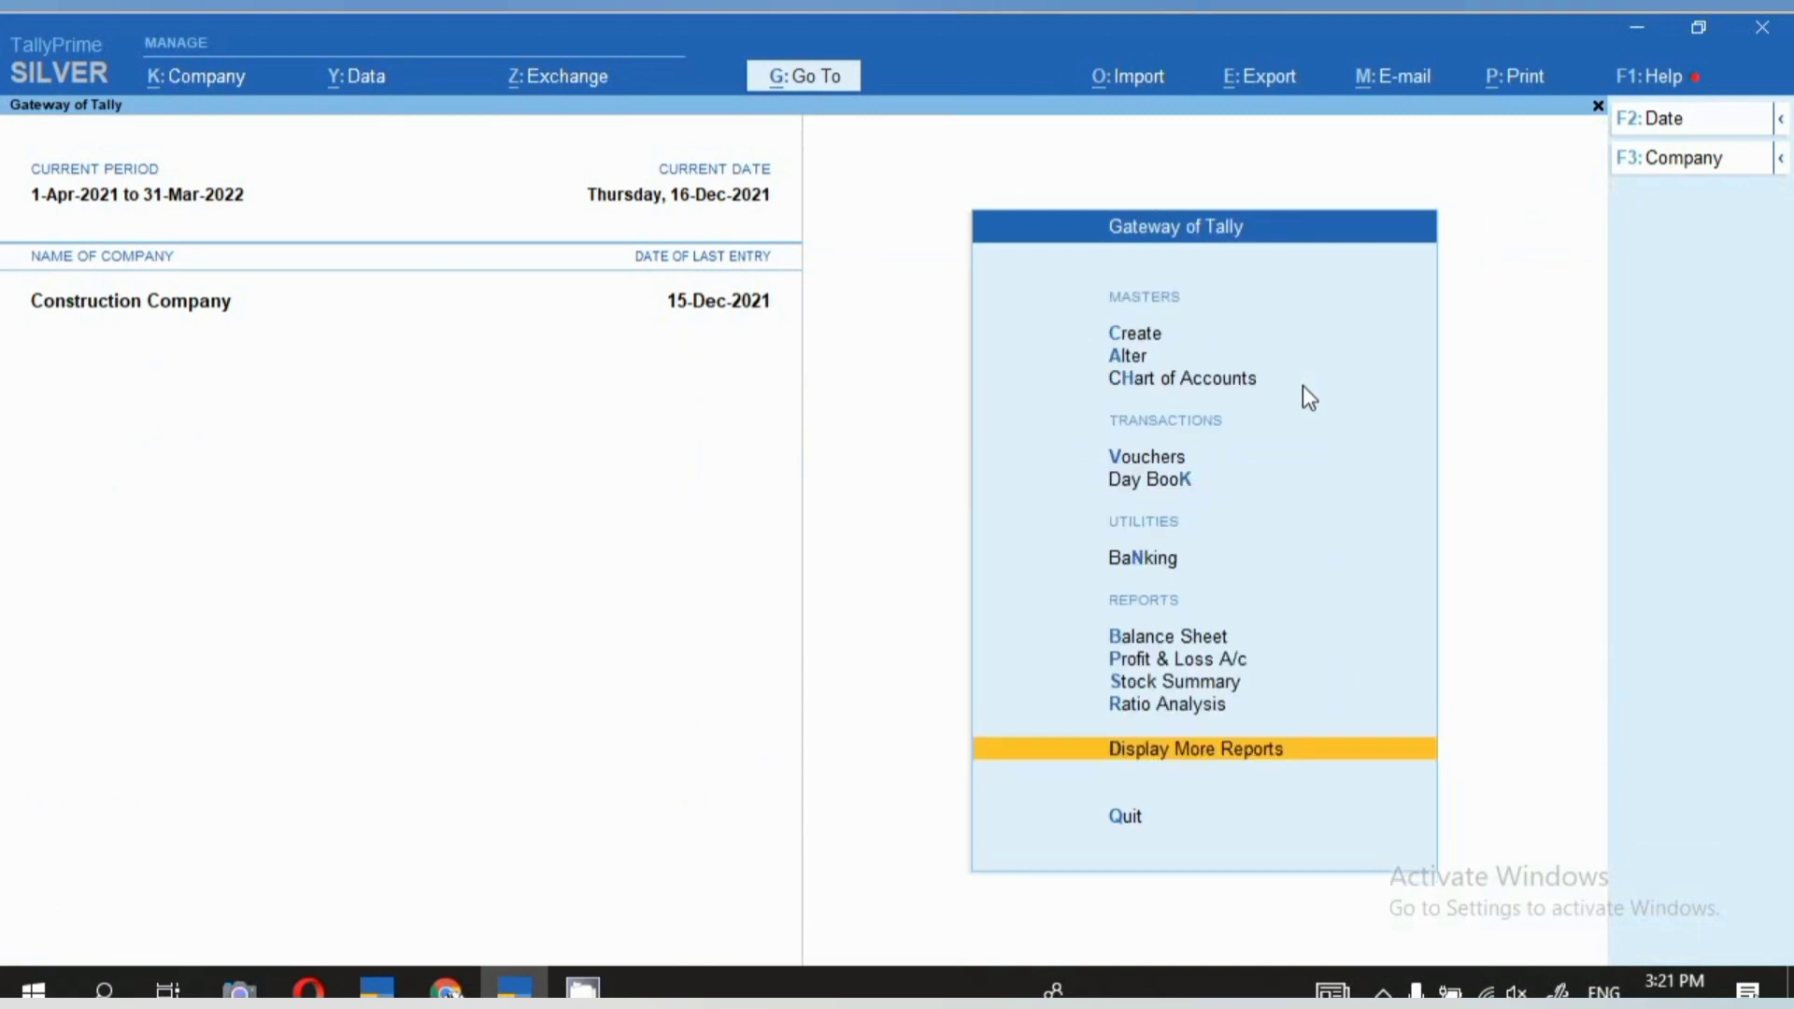
# Start a new accounting voucher and change its type to Credit Note
pyautogui.press('v')
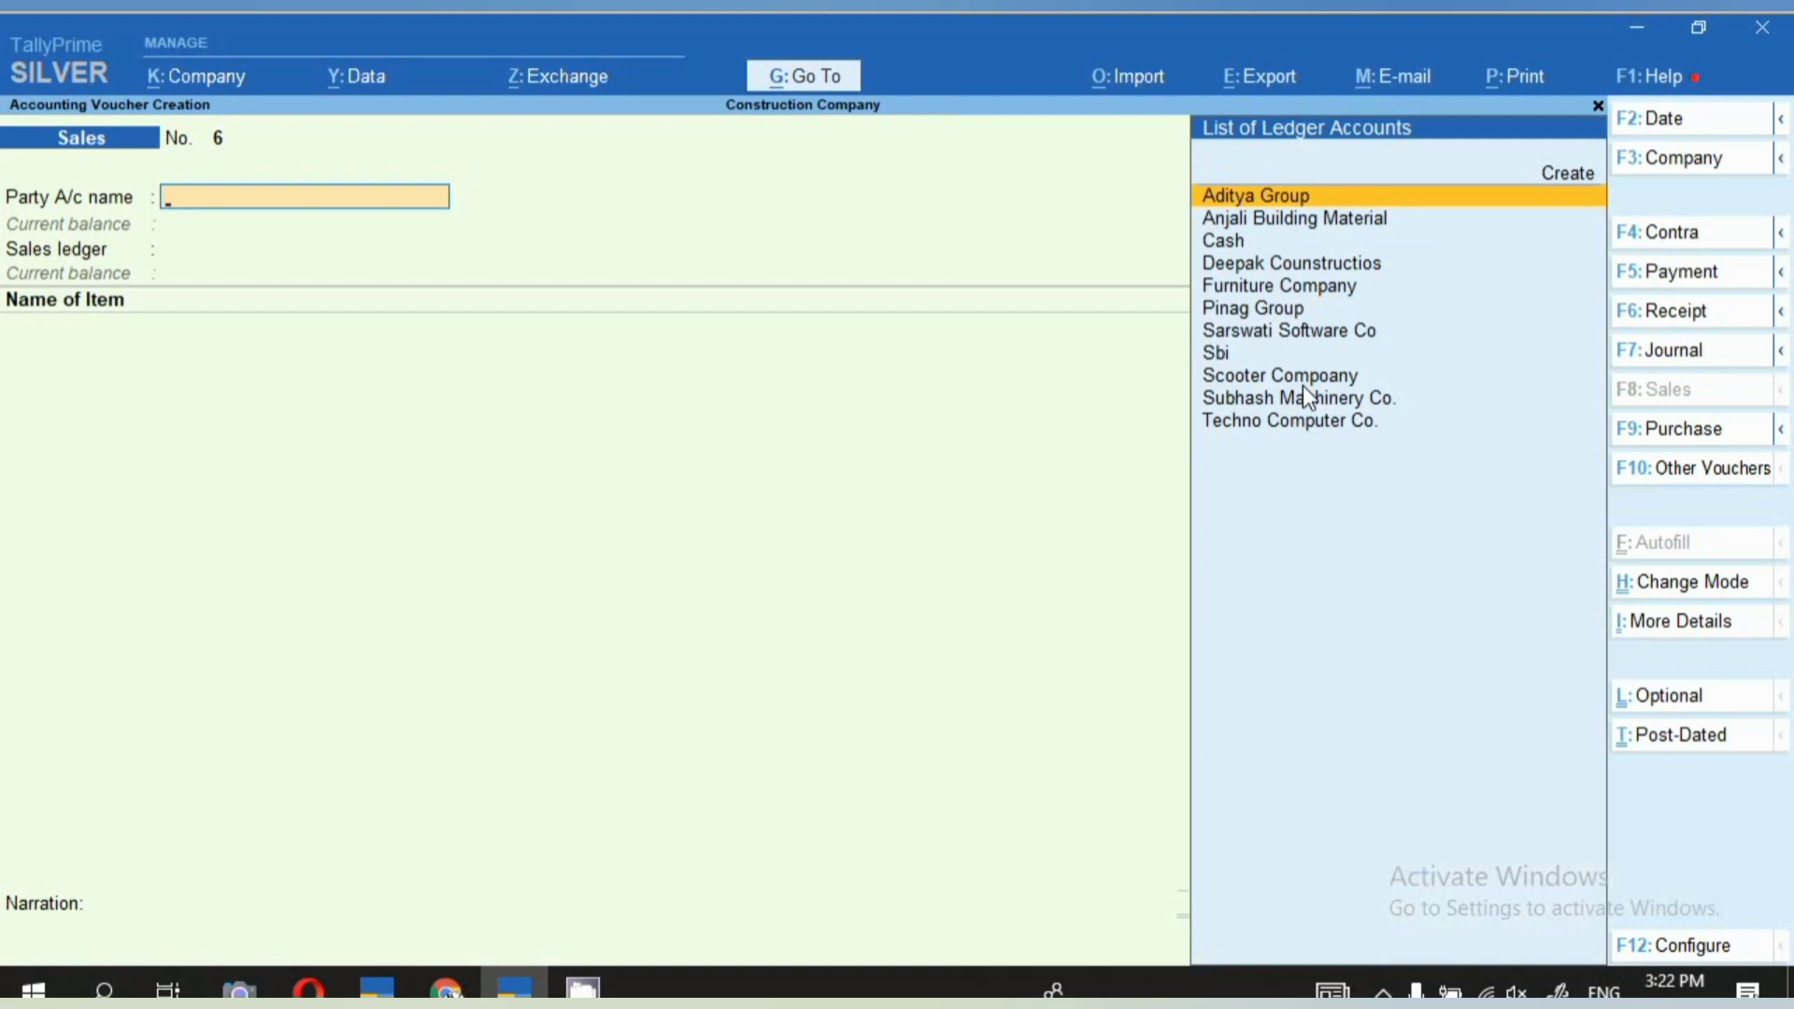
pyautogui.click(1696, 482)
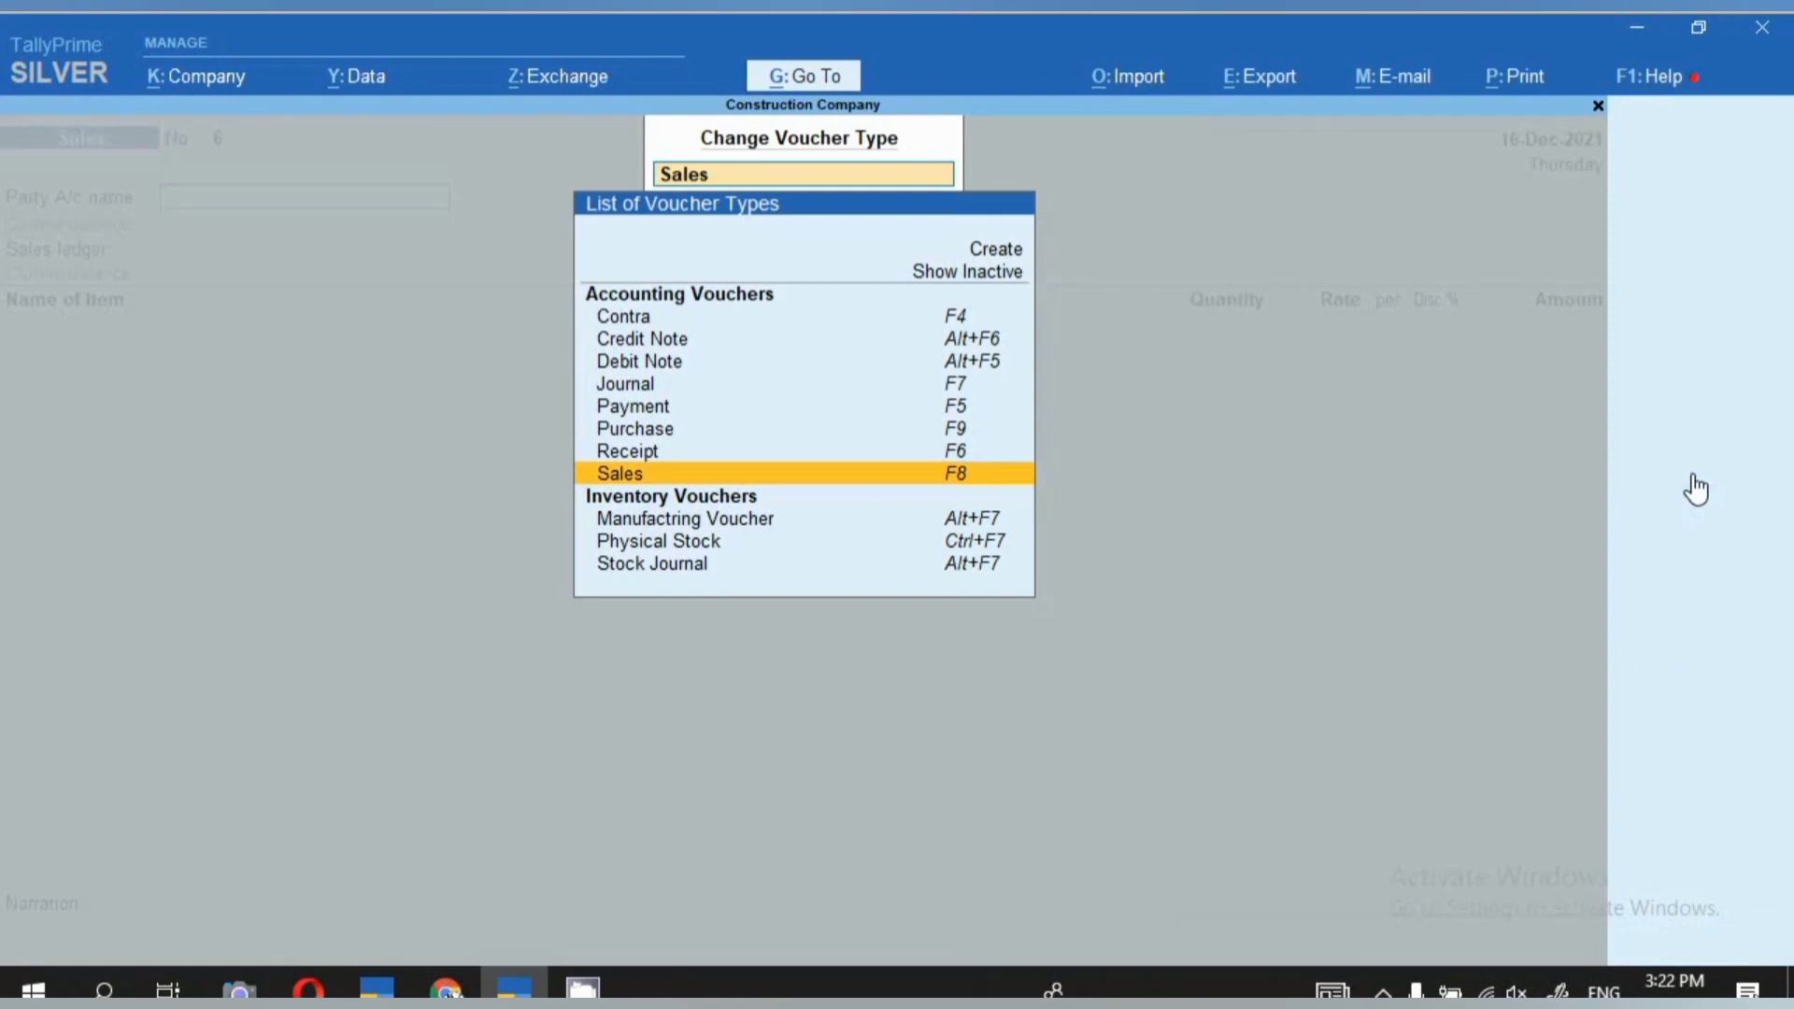
pyautogui.click(671, 341)
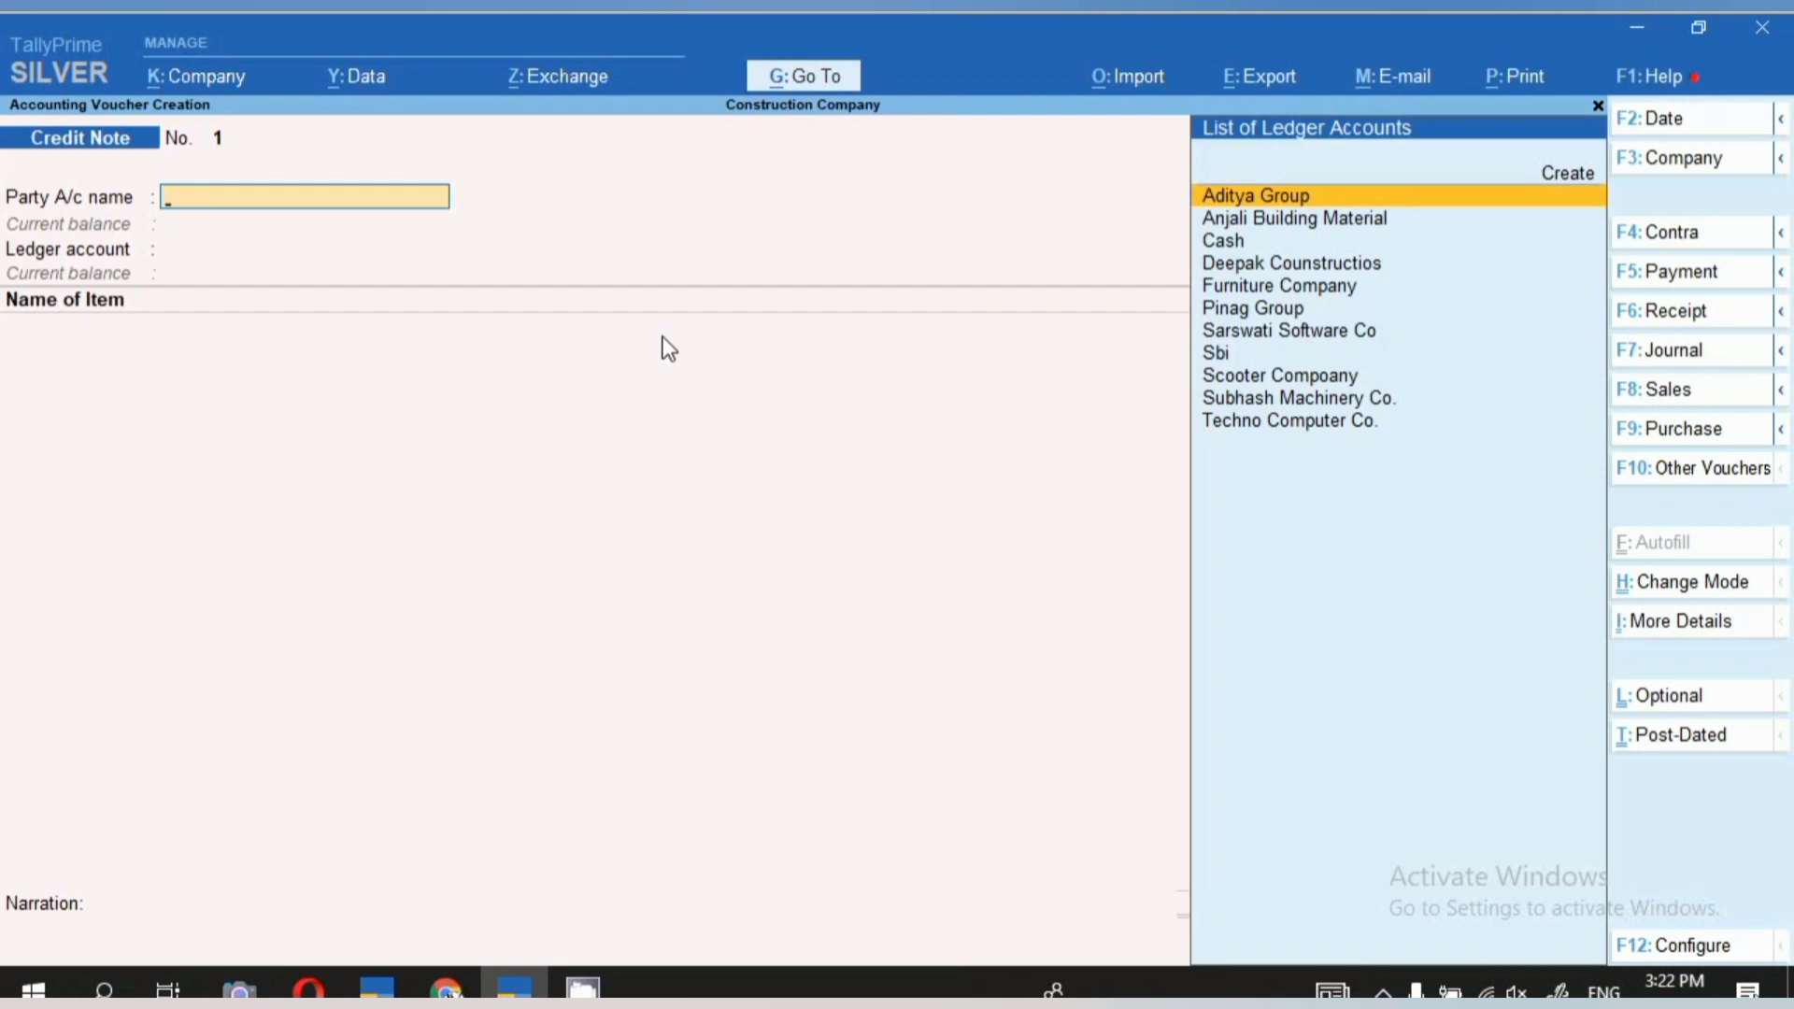
# Choose Aditya Group as the credit note's party and leave its receipt and dispatch details blank
pyautogui.press('Return')
pyautogui.press('Return')
pyautogui.press('Return')
pyautogui.press('Return')
pyautogui.press('Return')
pyautogui.press('Return')
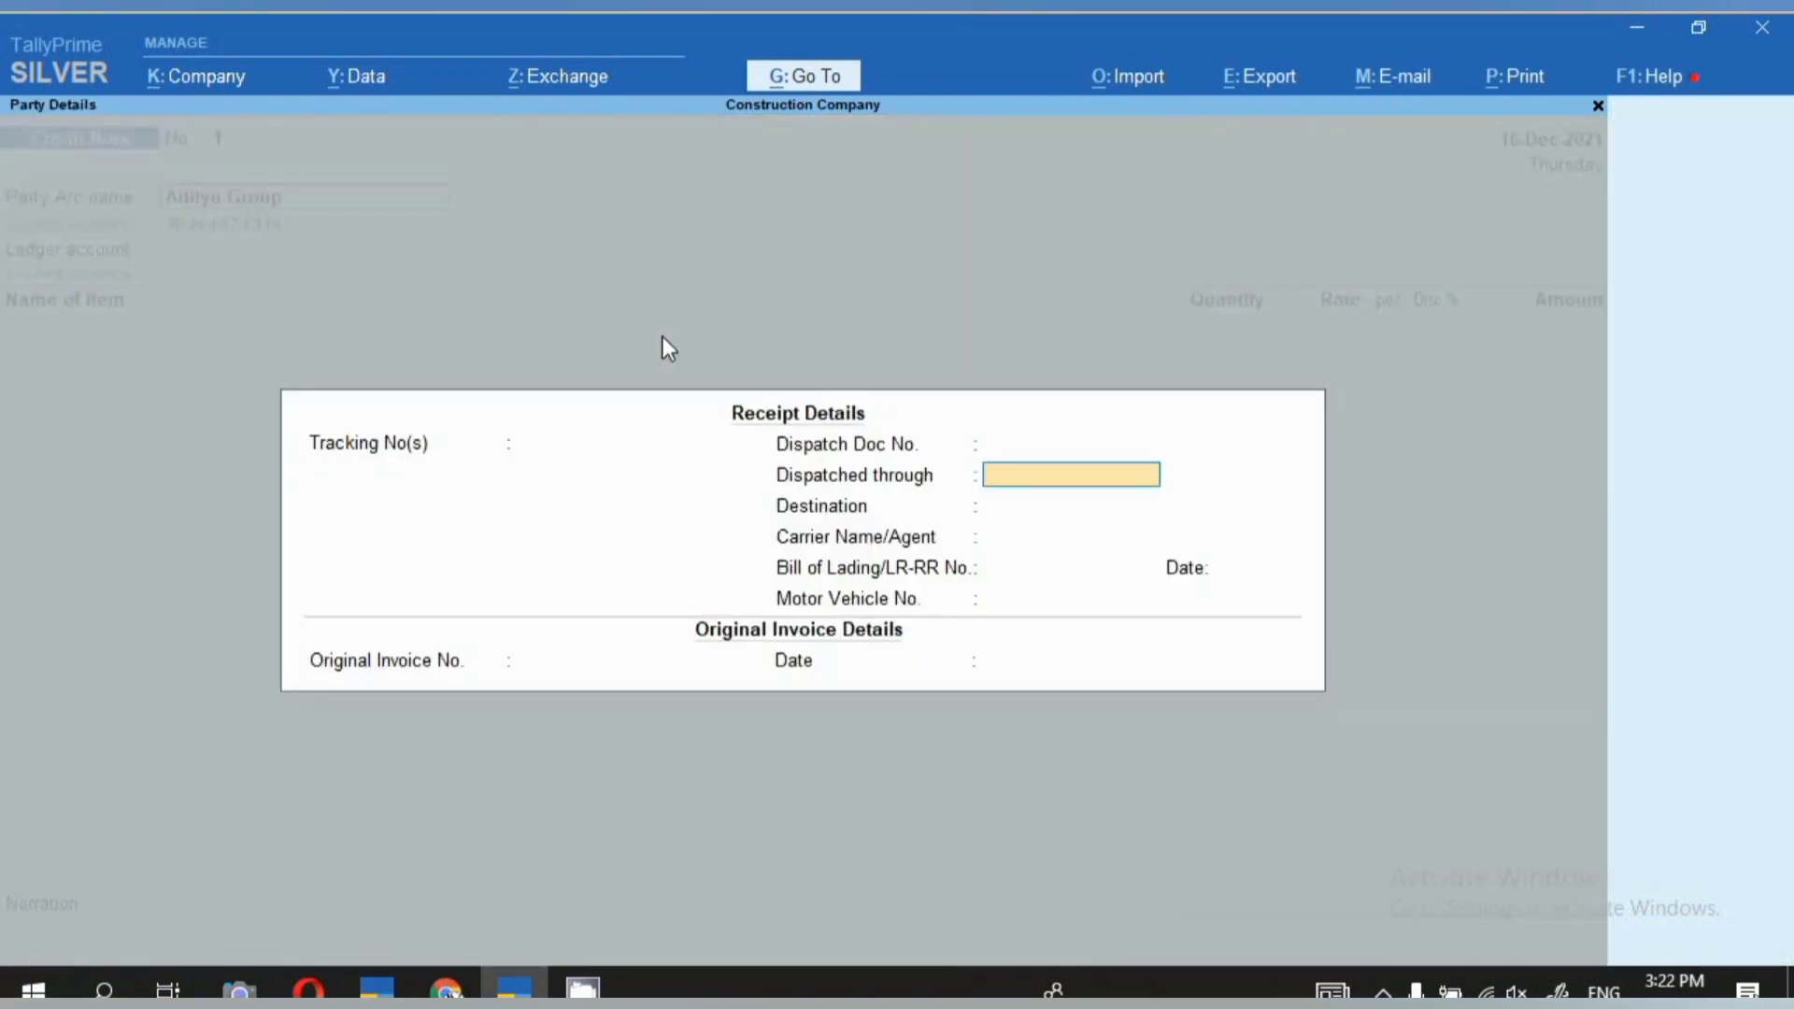
pyautogui.press('Return')
pyautogui.press('Return')
pyautogui.press('Return')
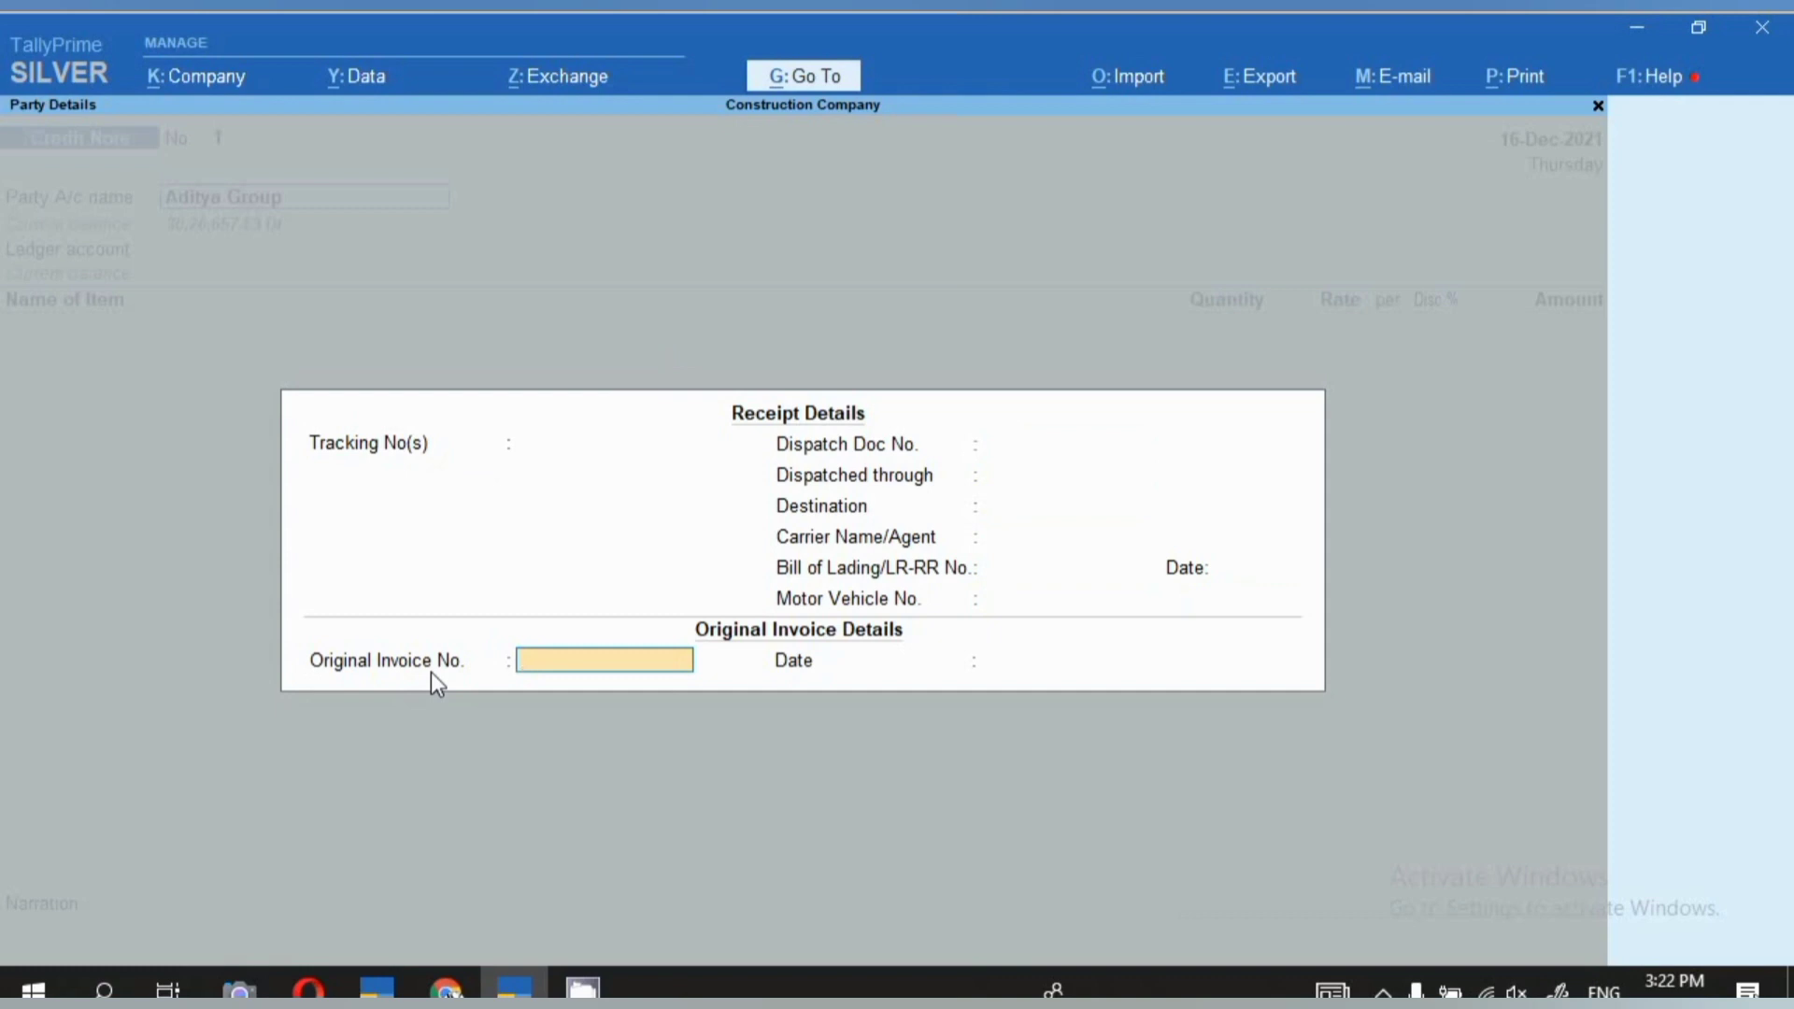
# Record original invoice number 5 dated 15-Dec-2021 and accept the party details
pyautogui.write('5')
pyautogui.press('Return')
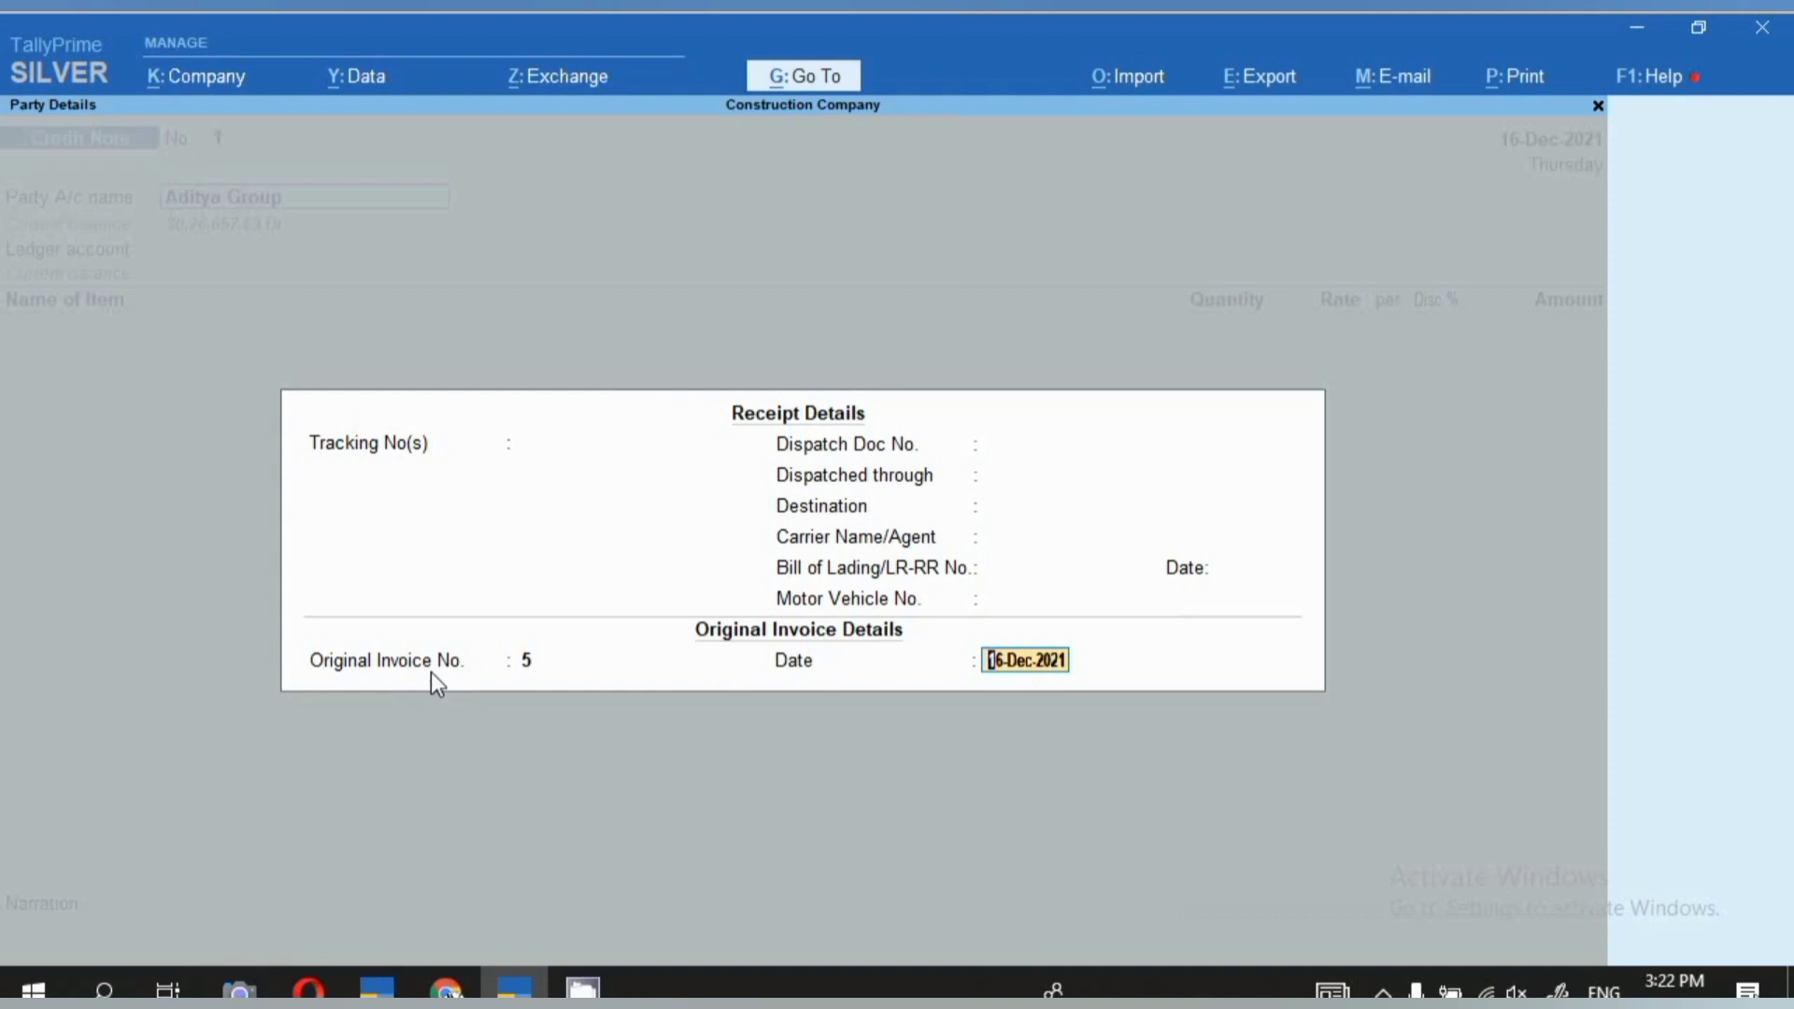
pyautogui.write('15.12.21')
pyautogui.press('Return')
pyautogui.press('Return')
pyautogui.press('Return')
pyautogui.press('Return')
pyautogui.press('Return')
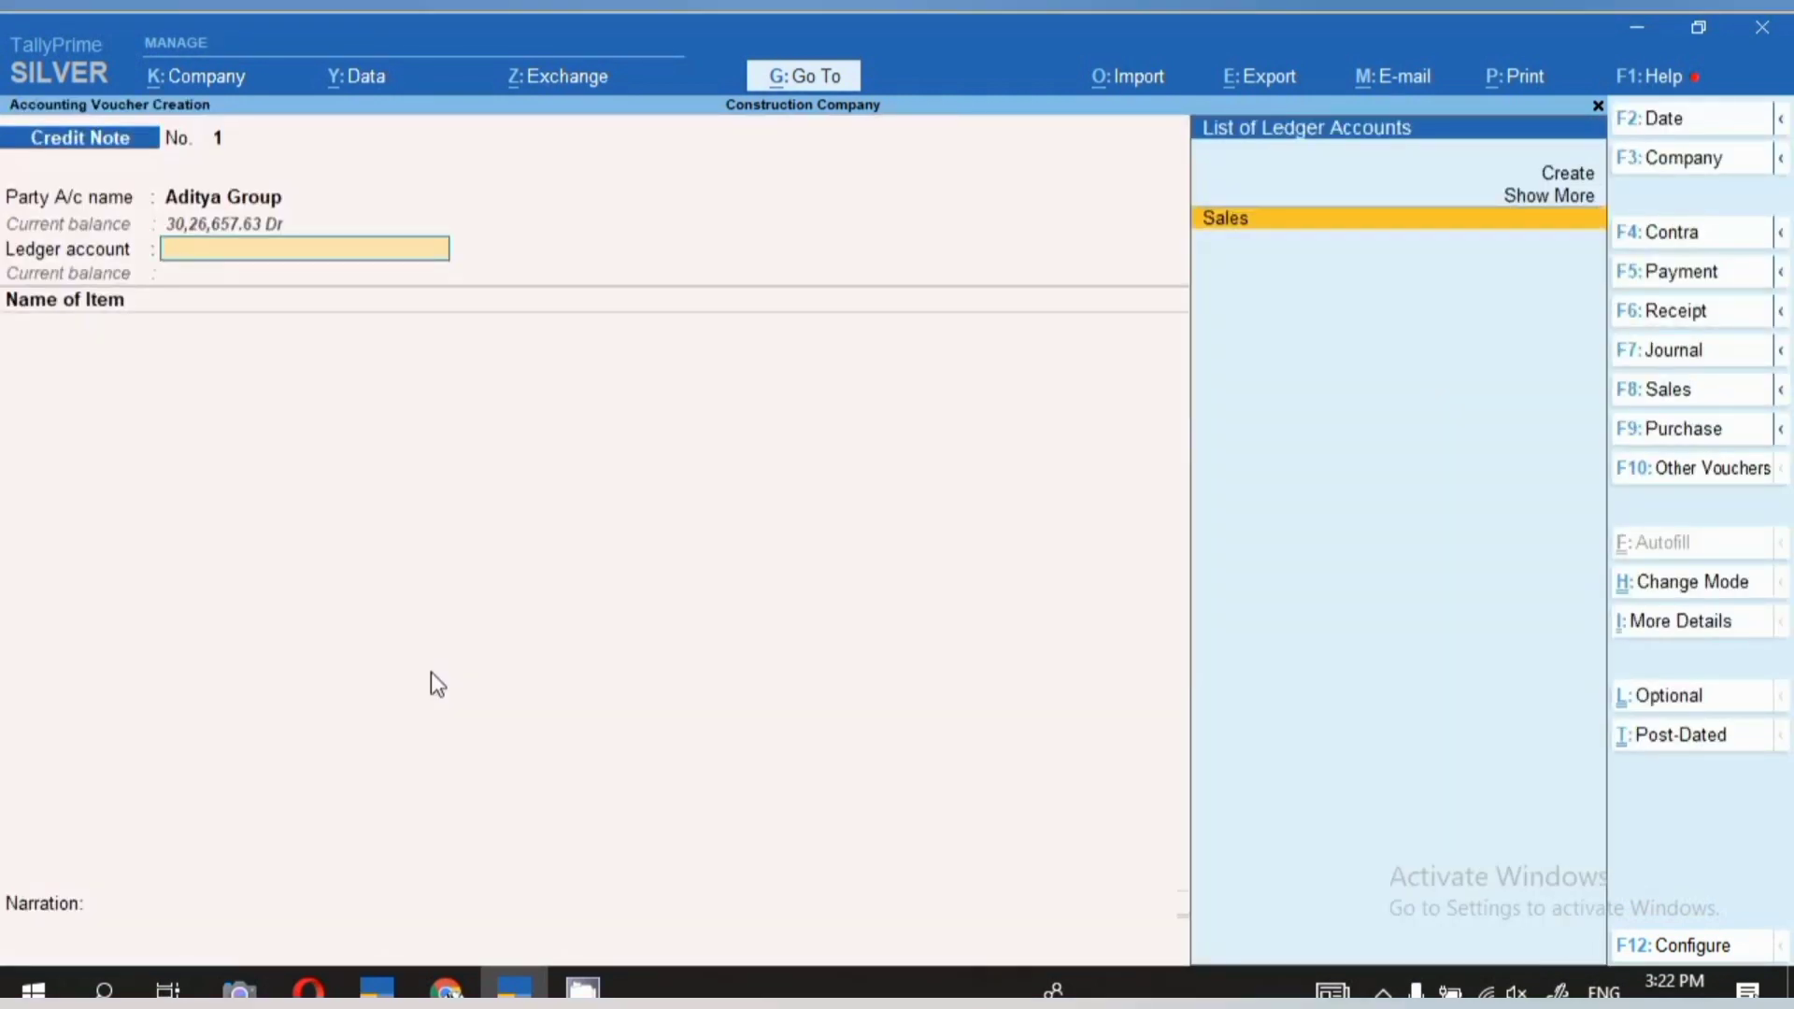
# Set Sales as the ledger account and add CEMENT for the ADITYA PROJECT godown with no quantity and an amount of 20,000
pyautogui.press('Return')
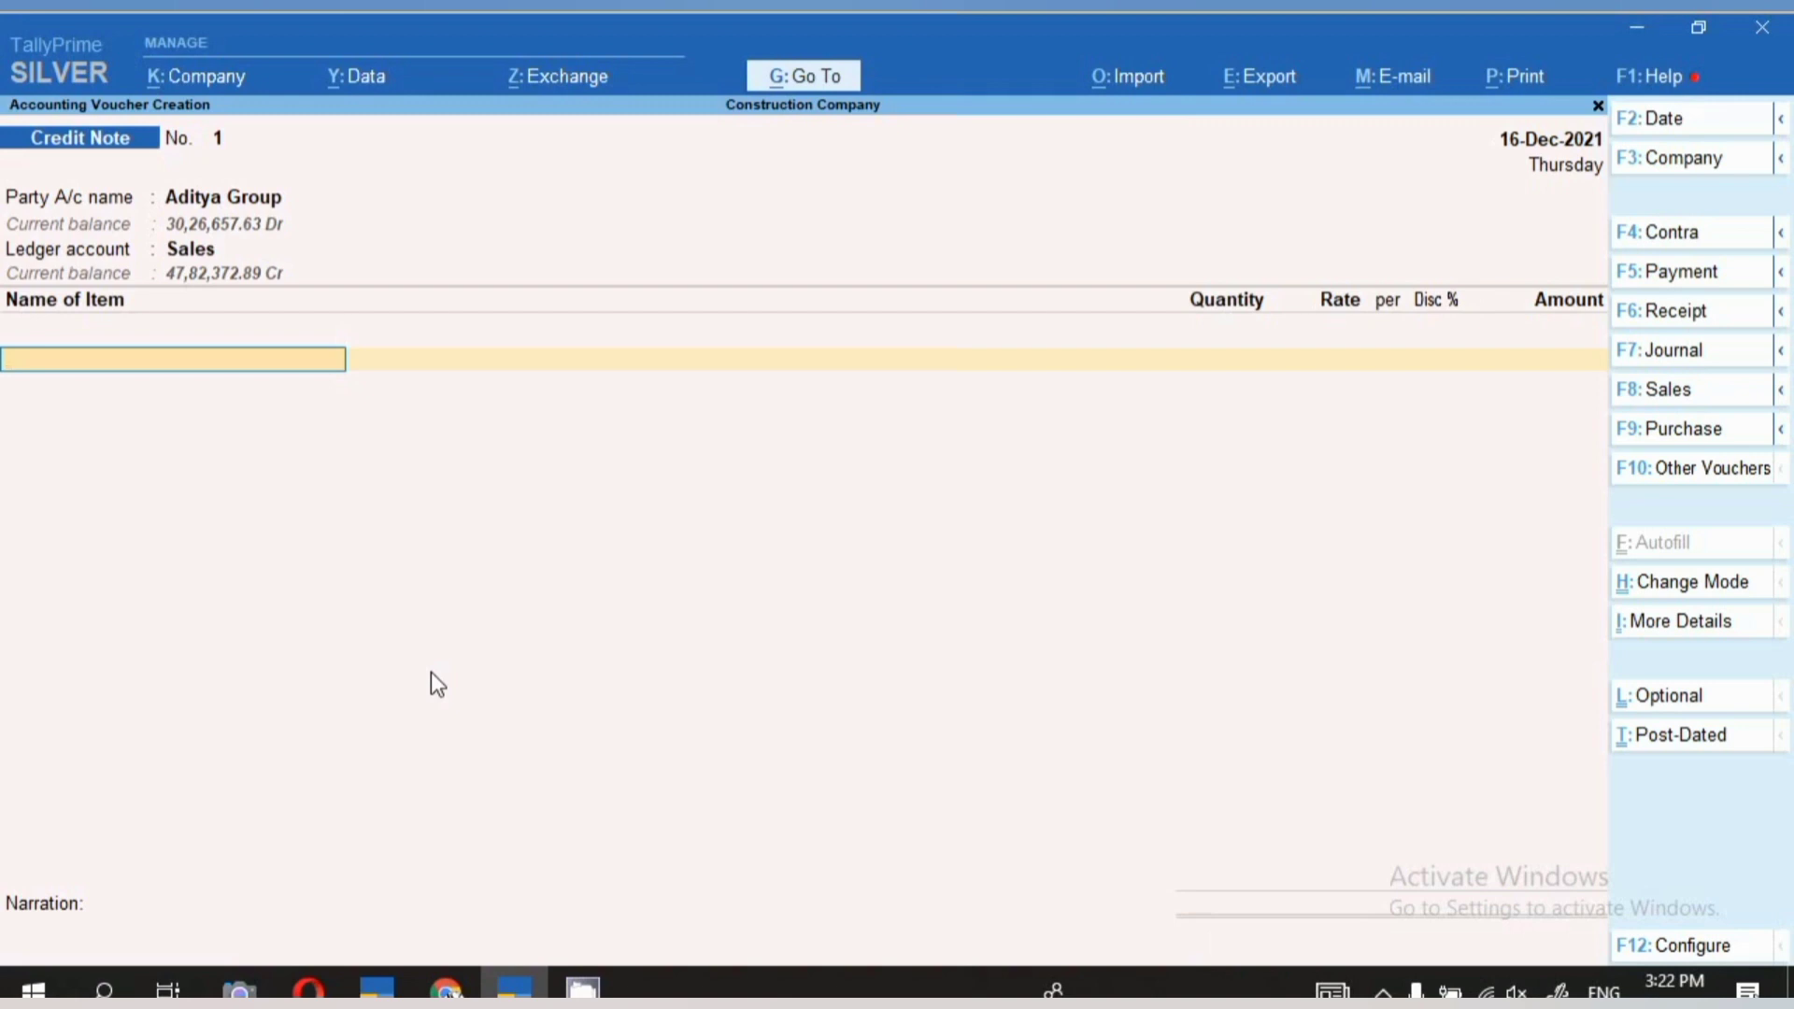
pyautogui.write('CEM')
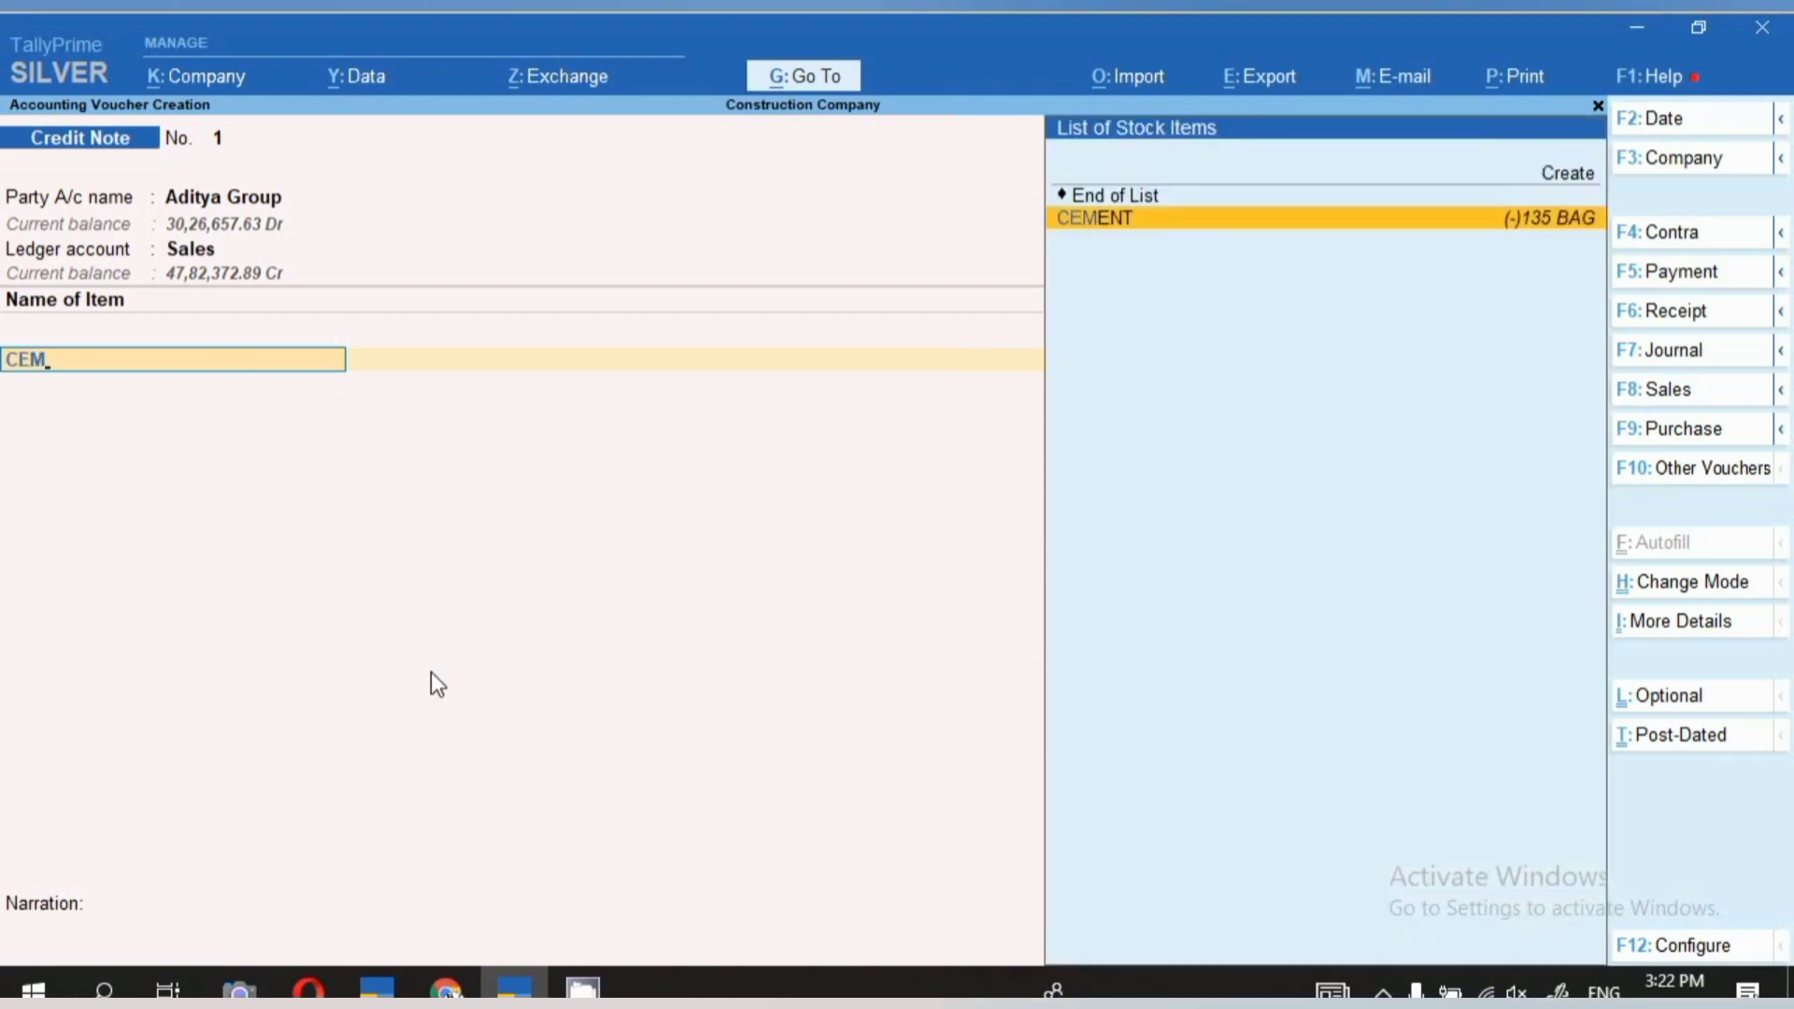
pyautogui.press('Return')
pyautogui.press('Return')
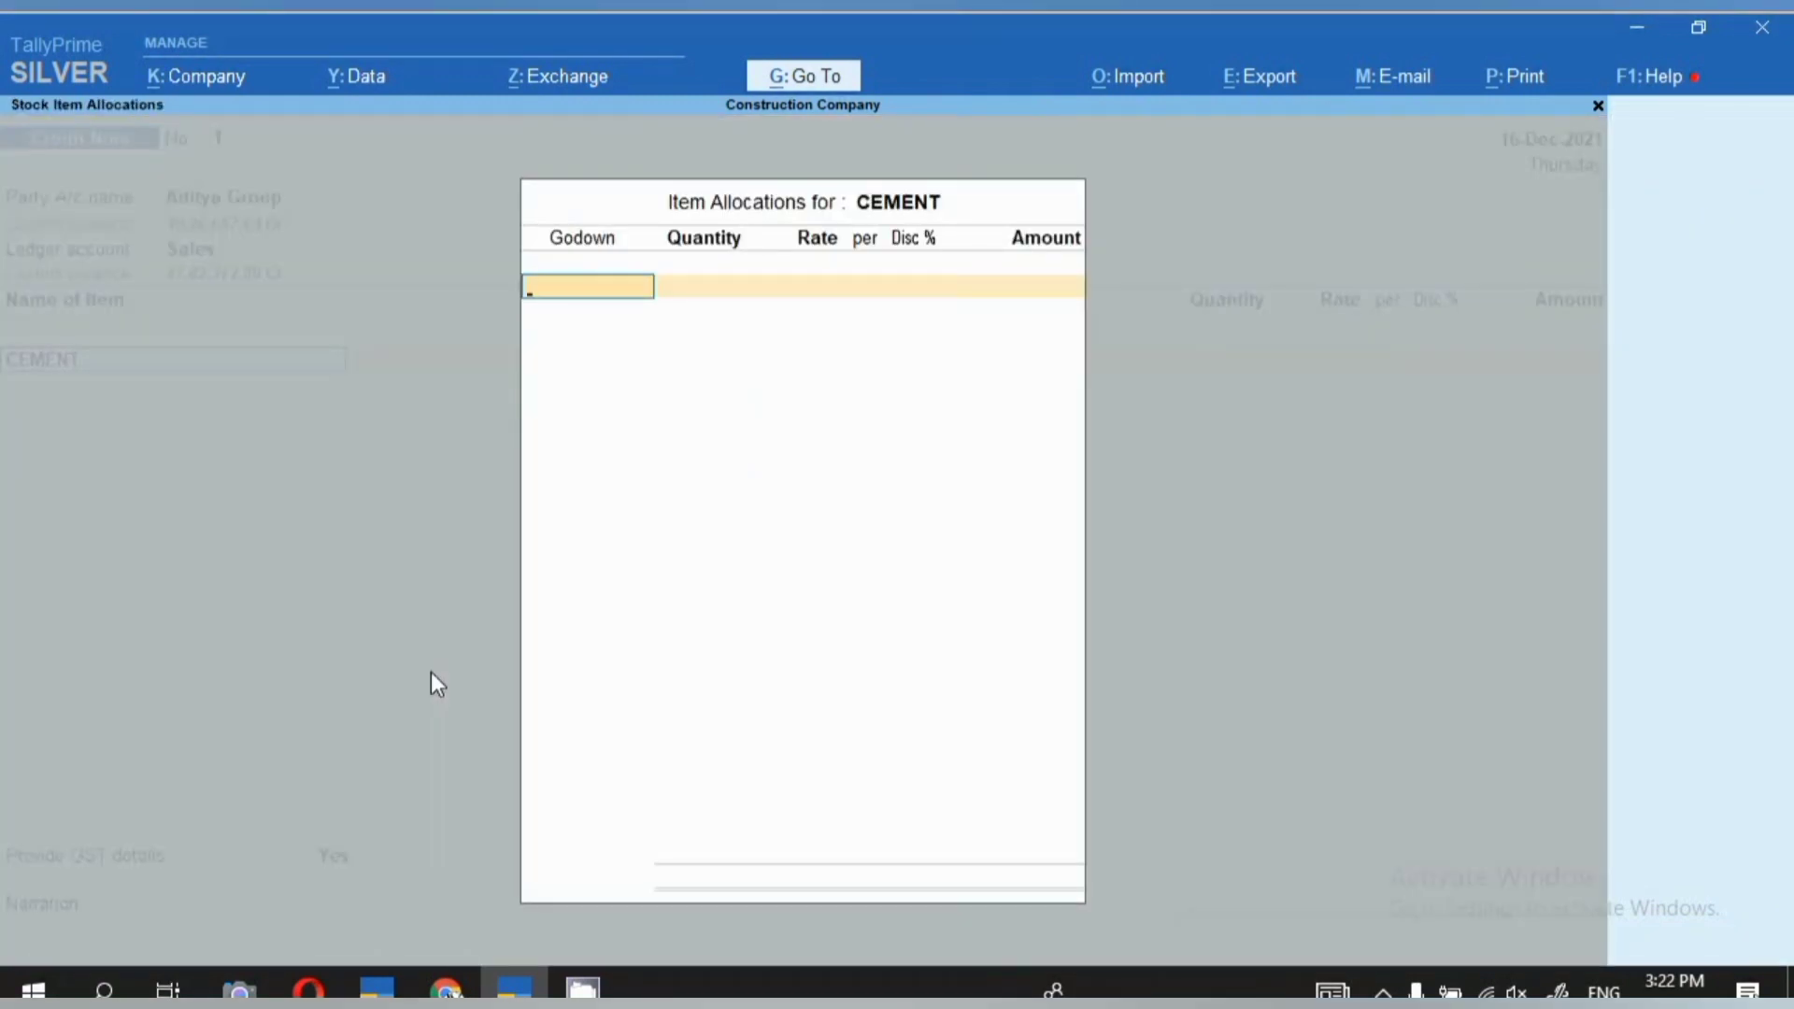
pyautogui.press('Return')
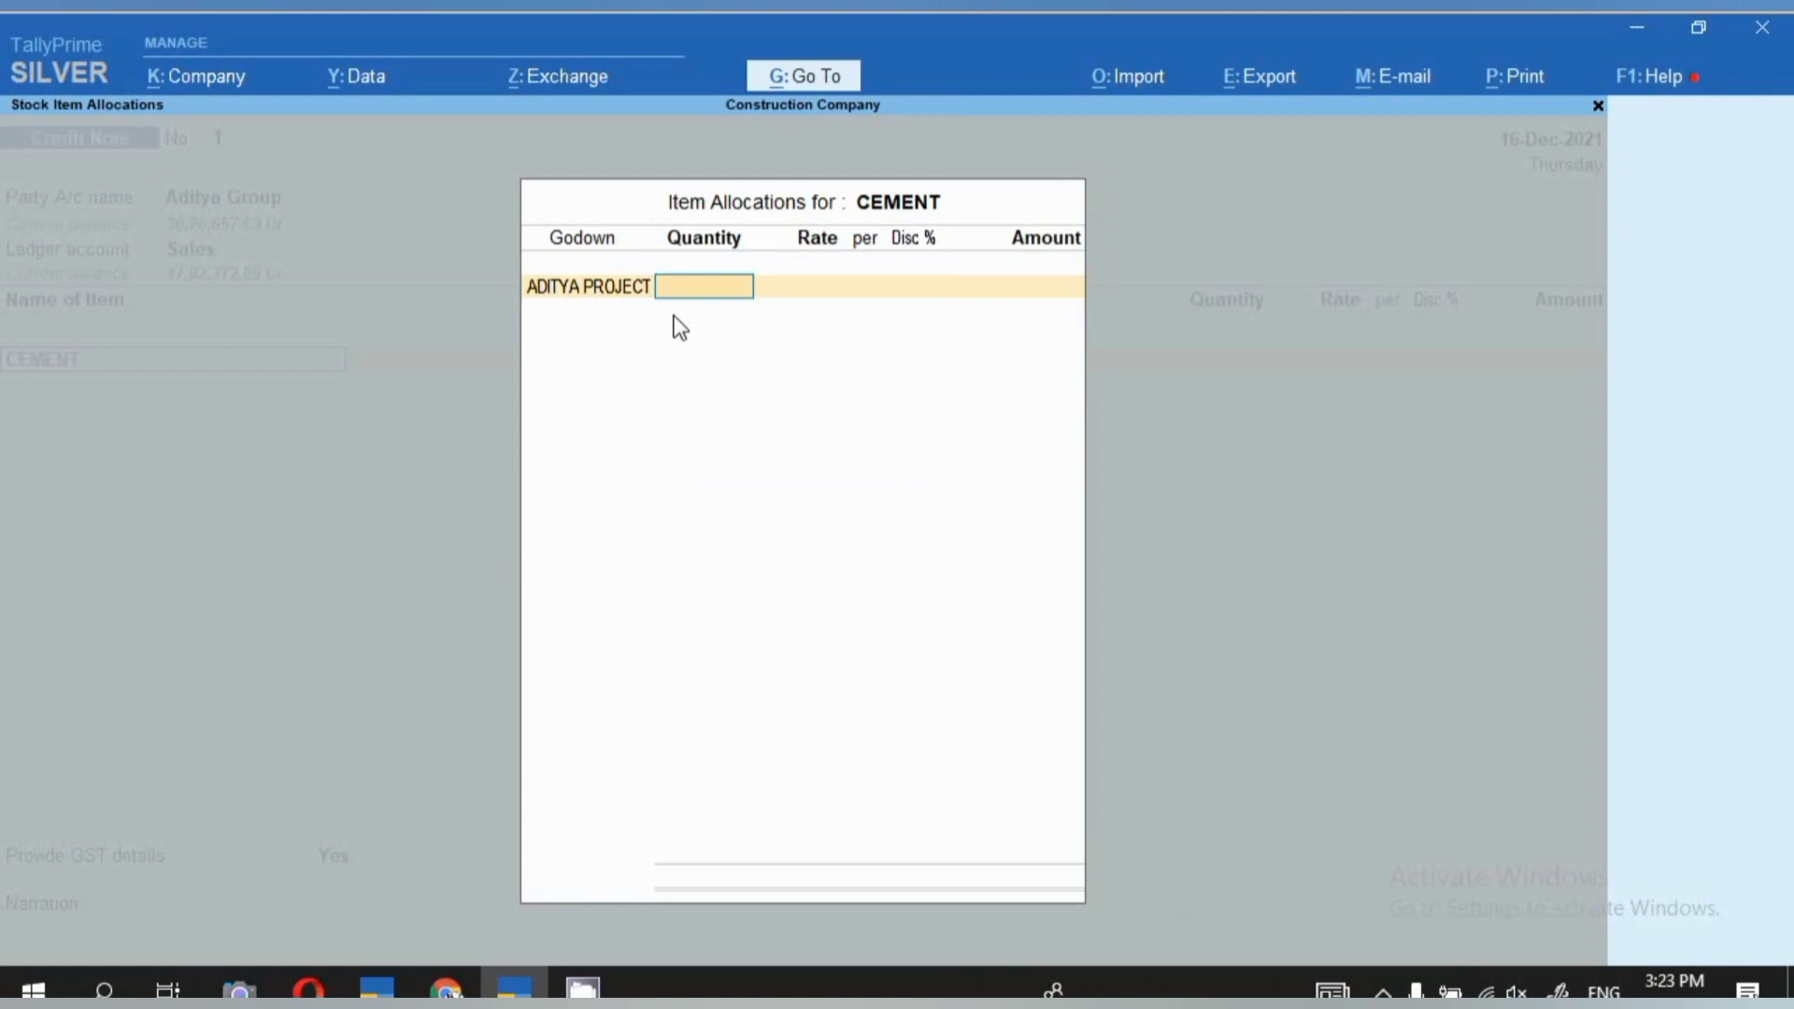
pyautogui.press('Return')
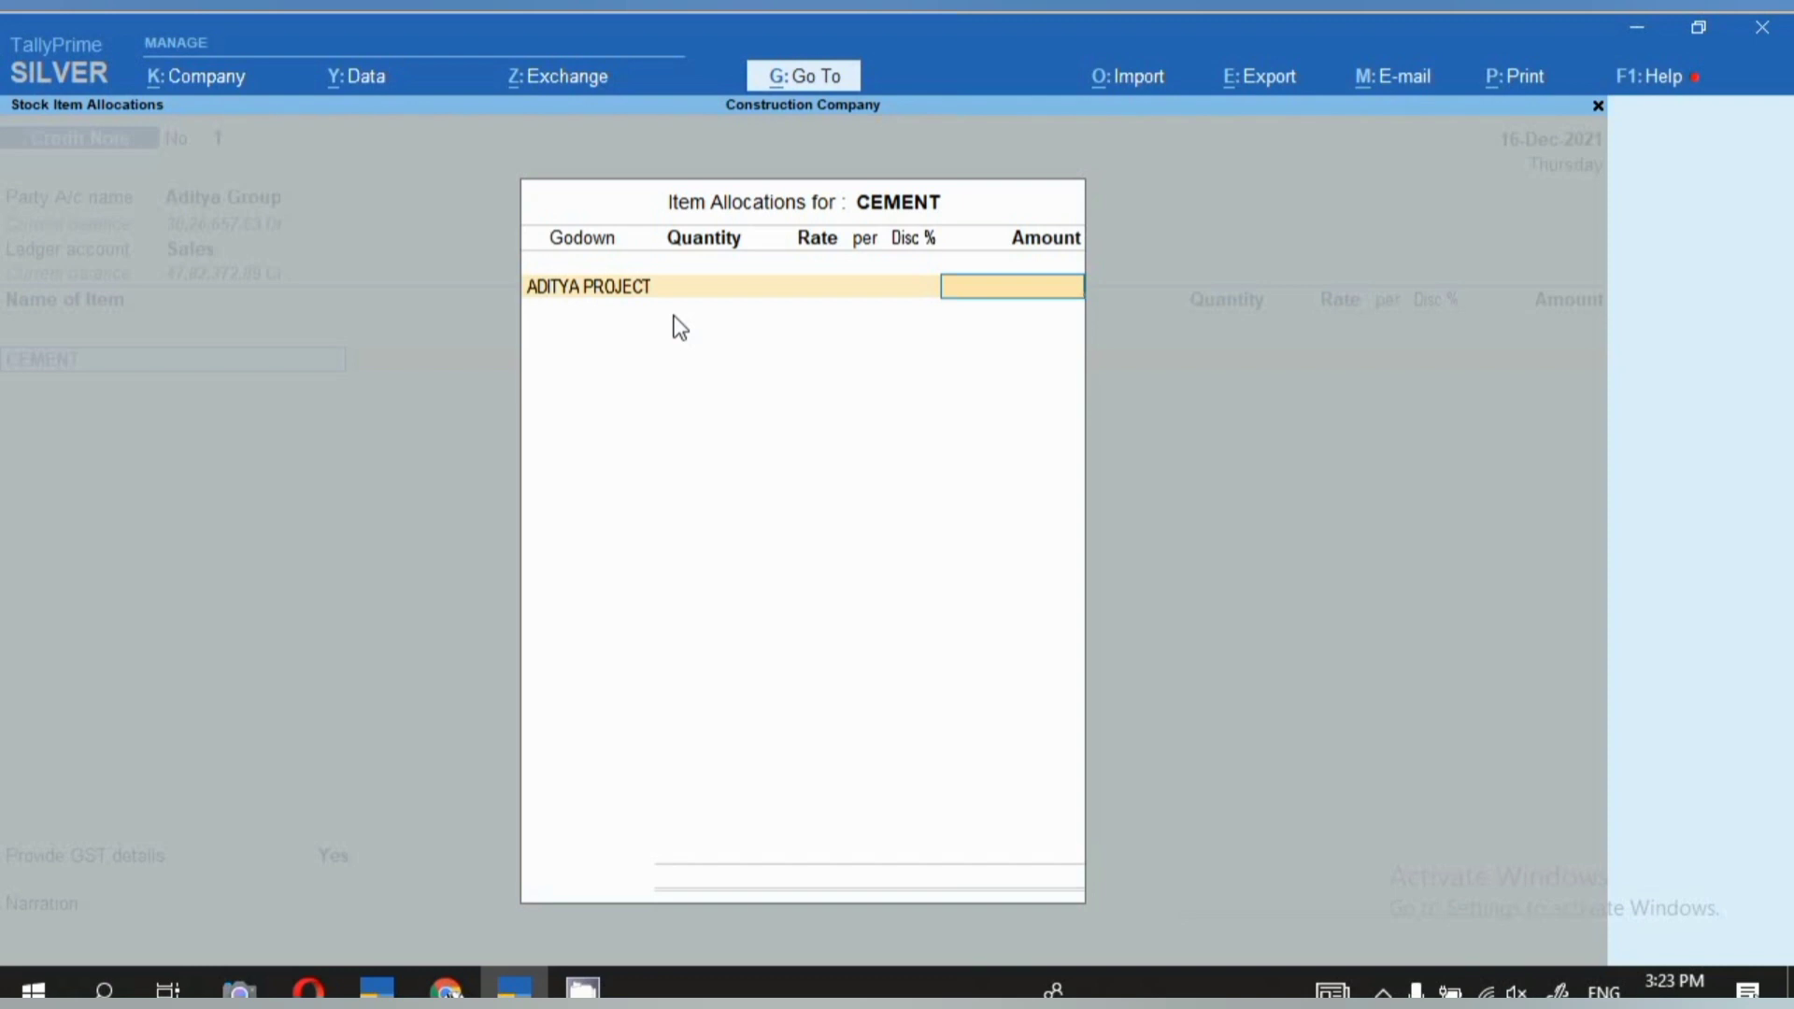
pyautogui.write('20000')
pyautogui.press('Return')
pyautogui.press('Return')
pyautogui.press('Return')
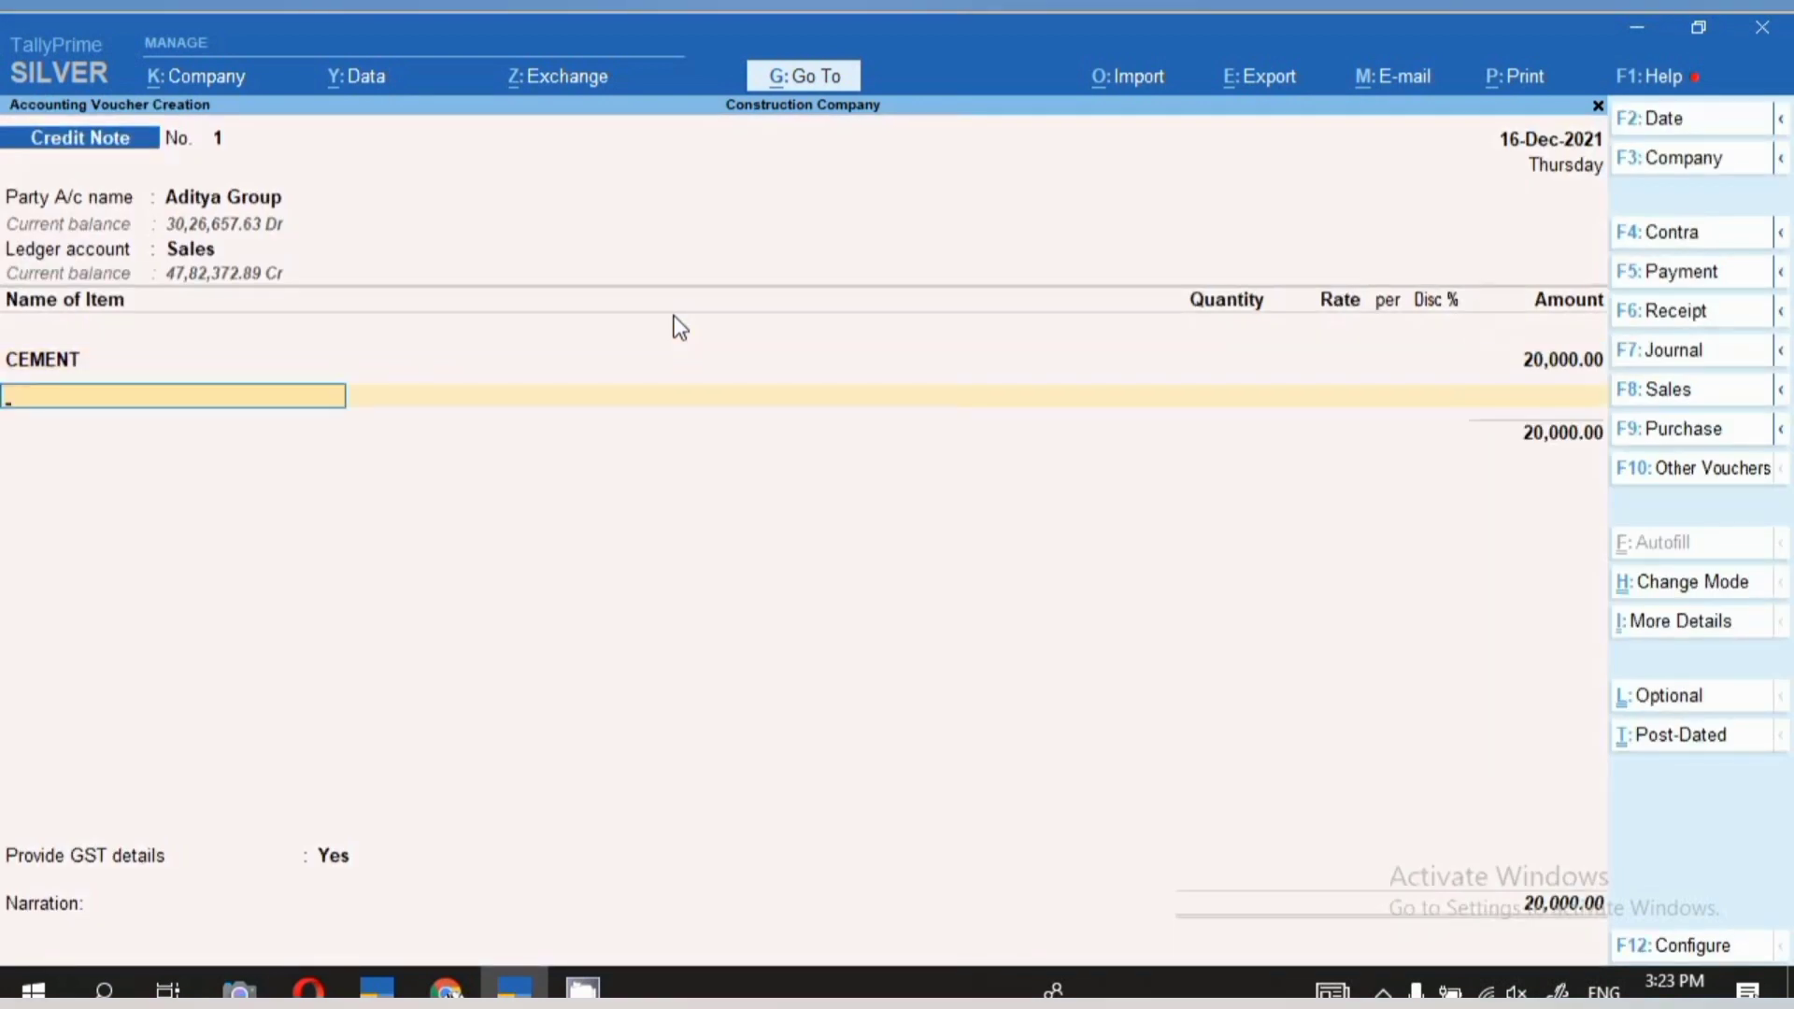
# End the item list and add the Igst tax ledger to the credit note
pyautogui.press('Return')
pyautogui.write('S')
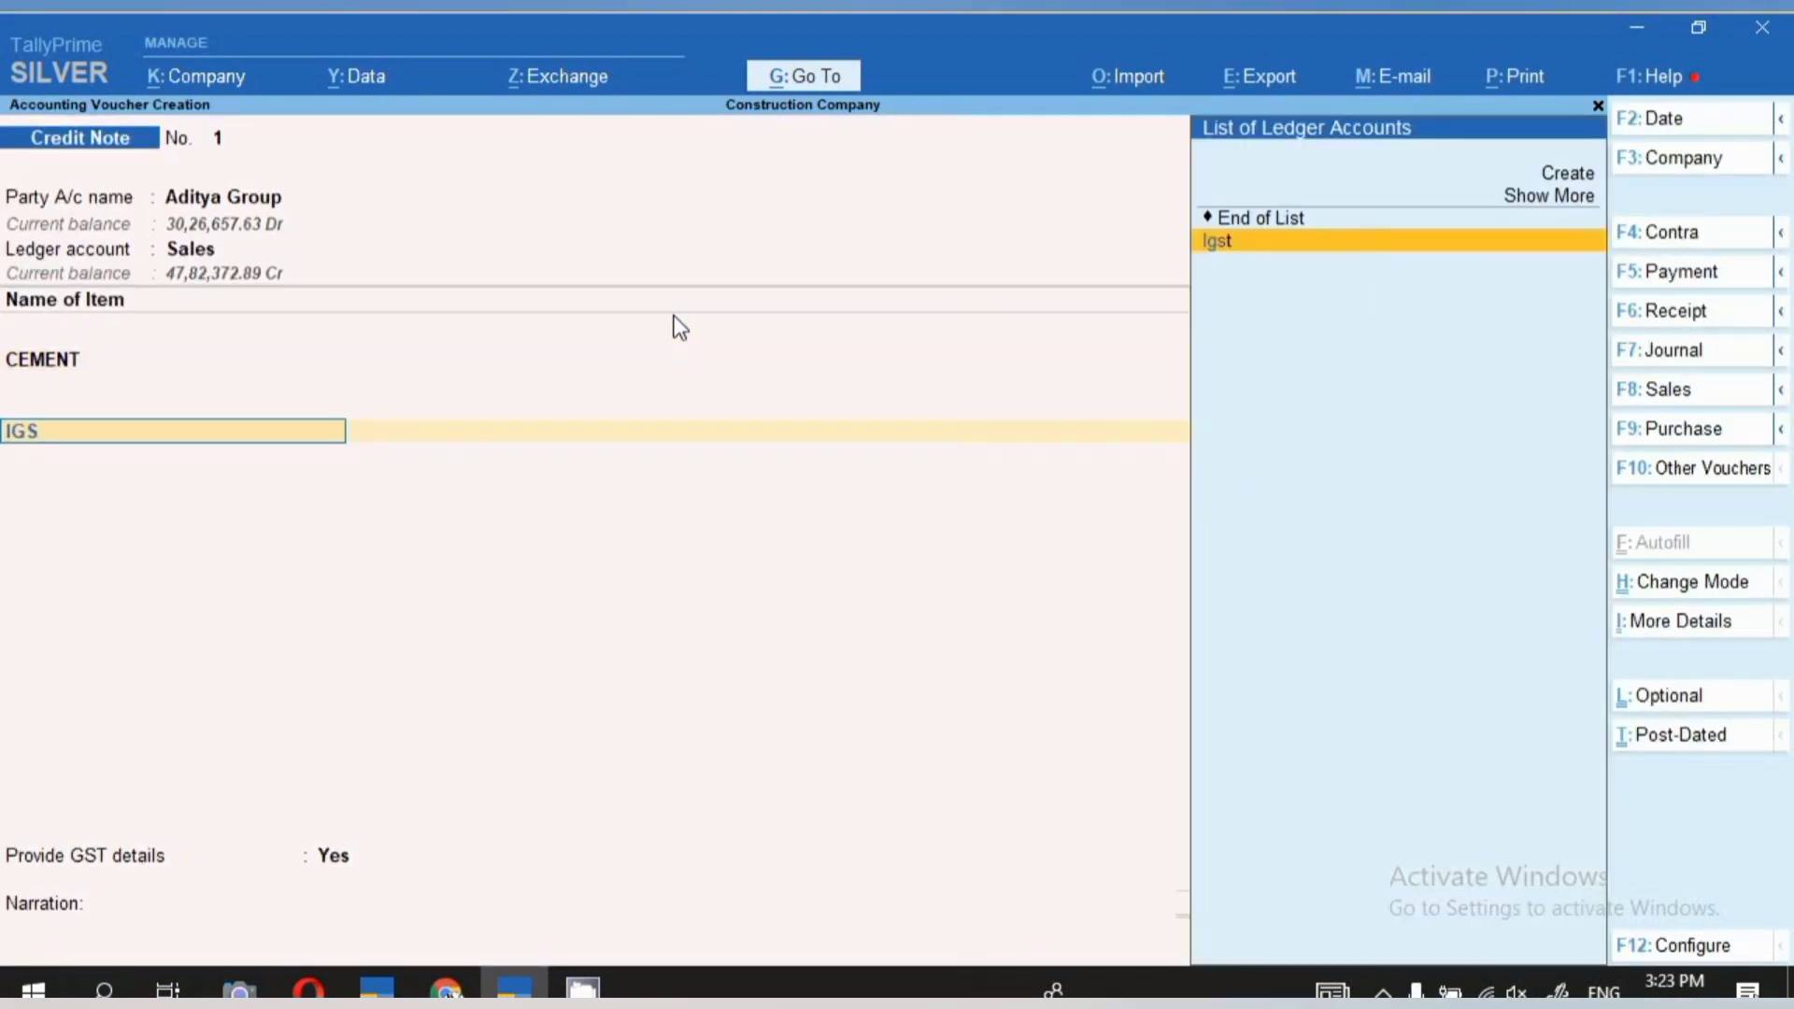
pyautogui.press('Return')
pyautogui.press('Return')
pyautogui.press('Return')
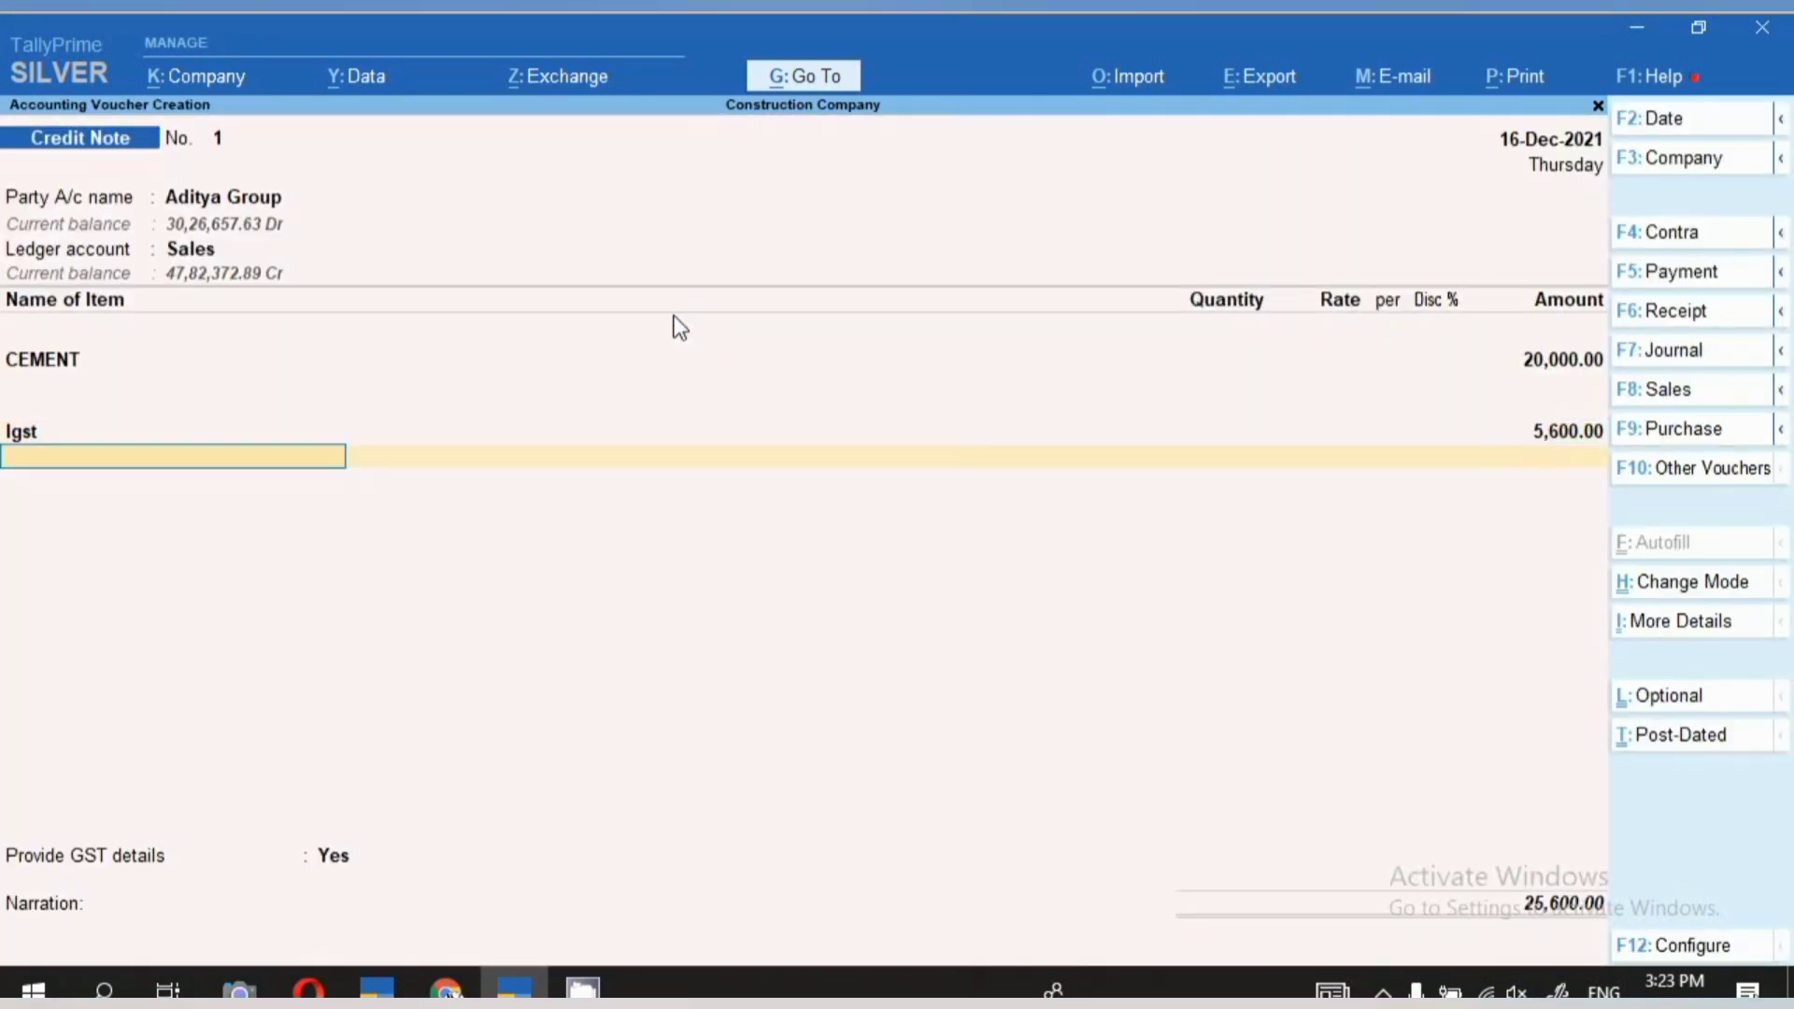
pyautogui.press('Return')
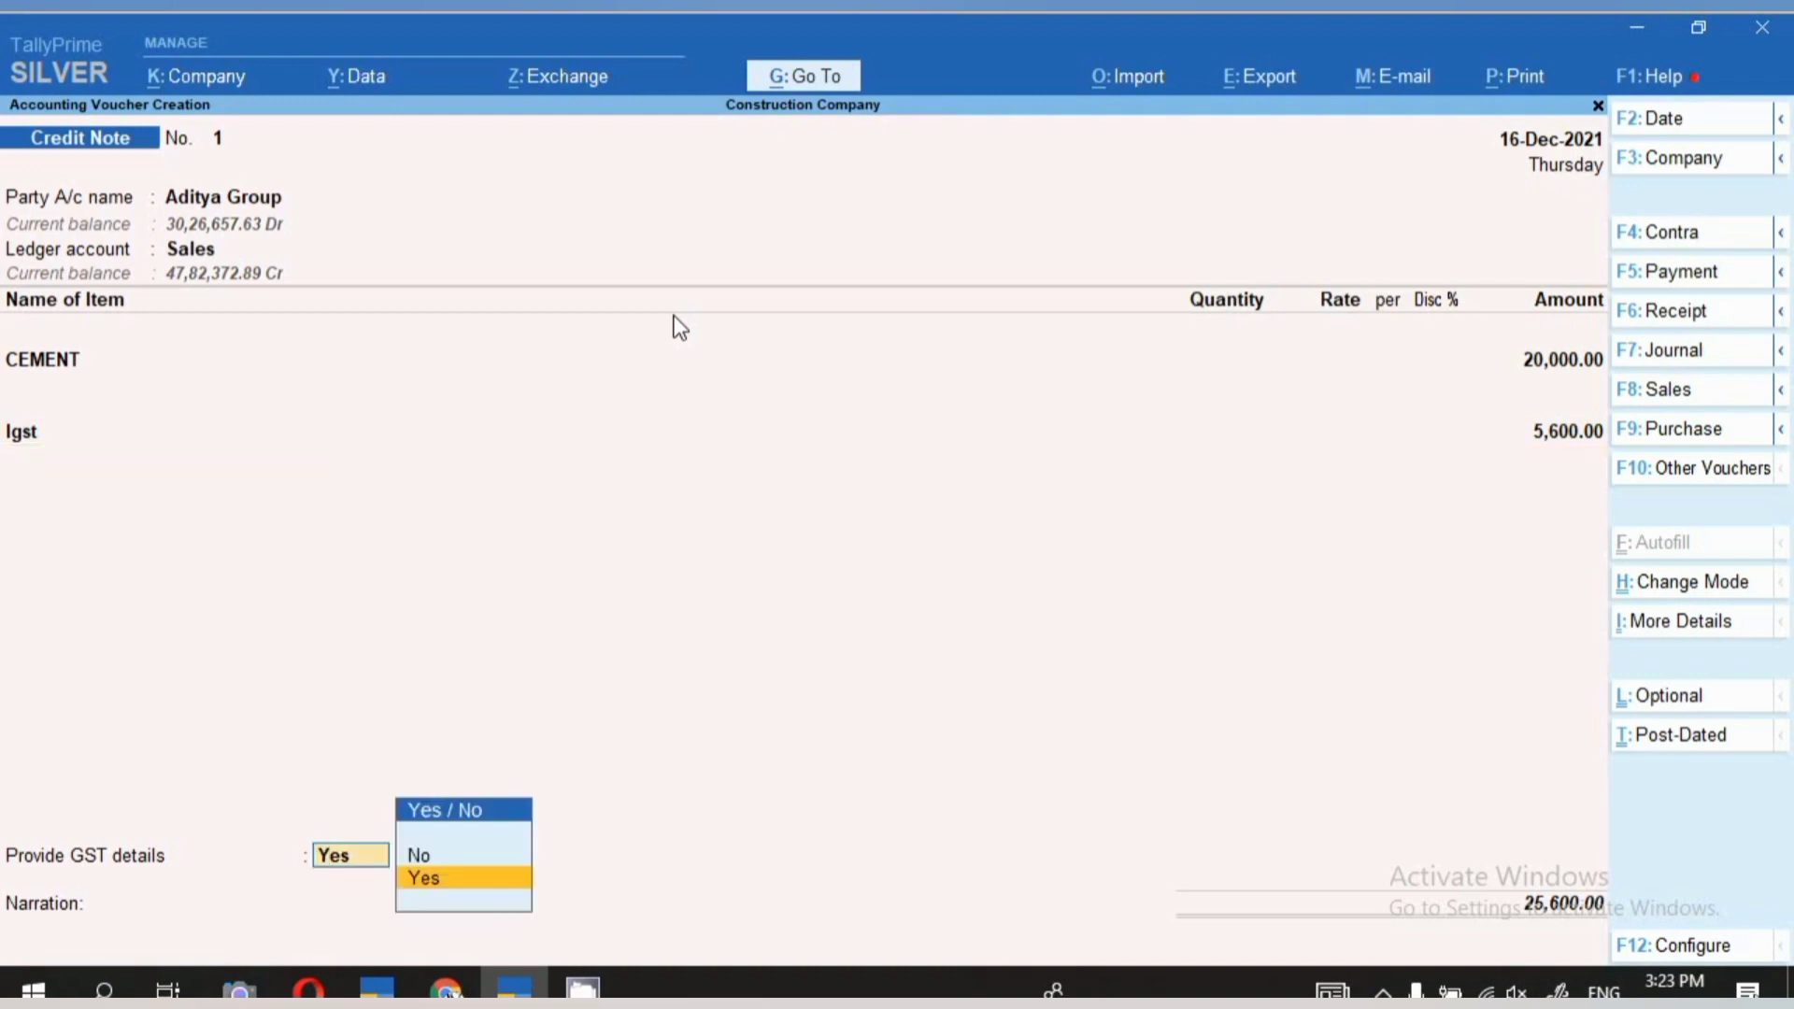
# Provide GST details with 04-Correction in Invoice as the reason for issuing the note, leaving the buyer's debit note number blank
pyautogui.press('Return')
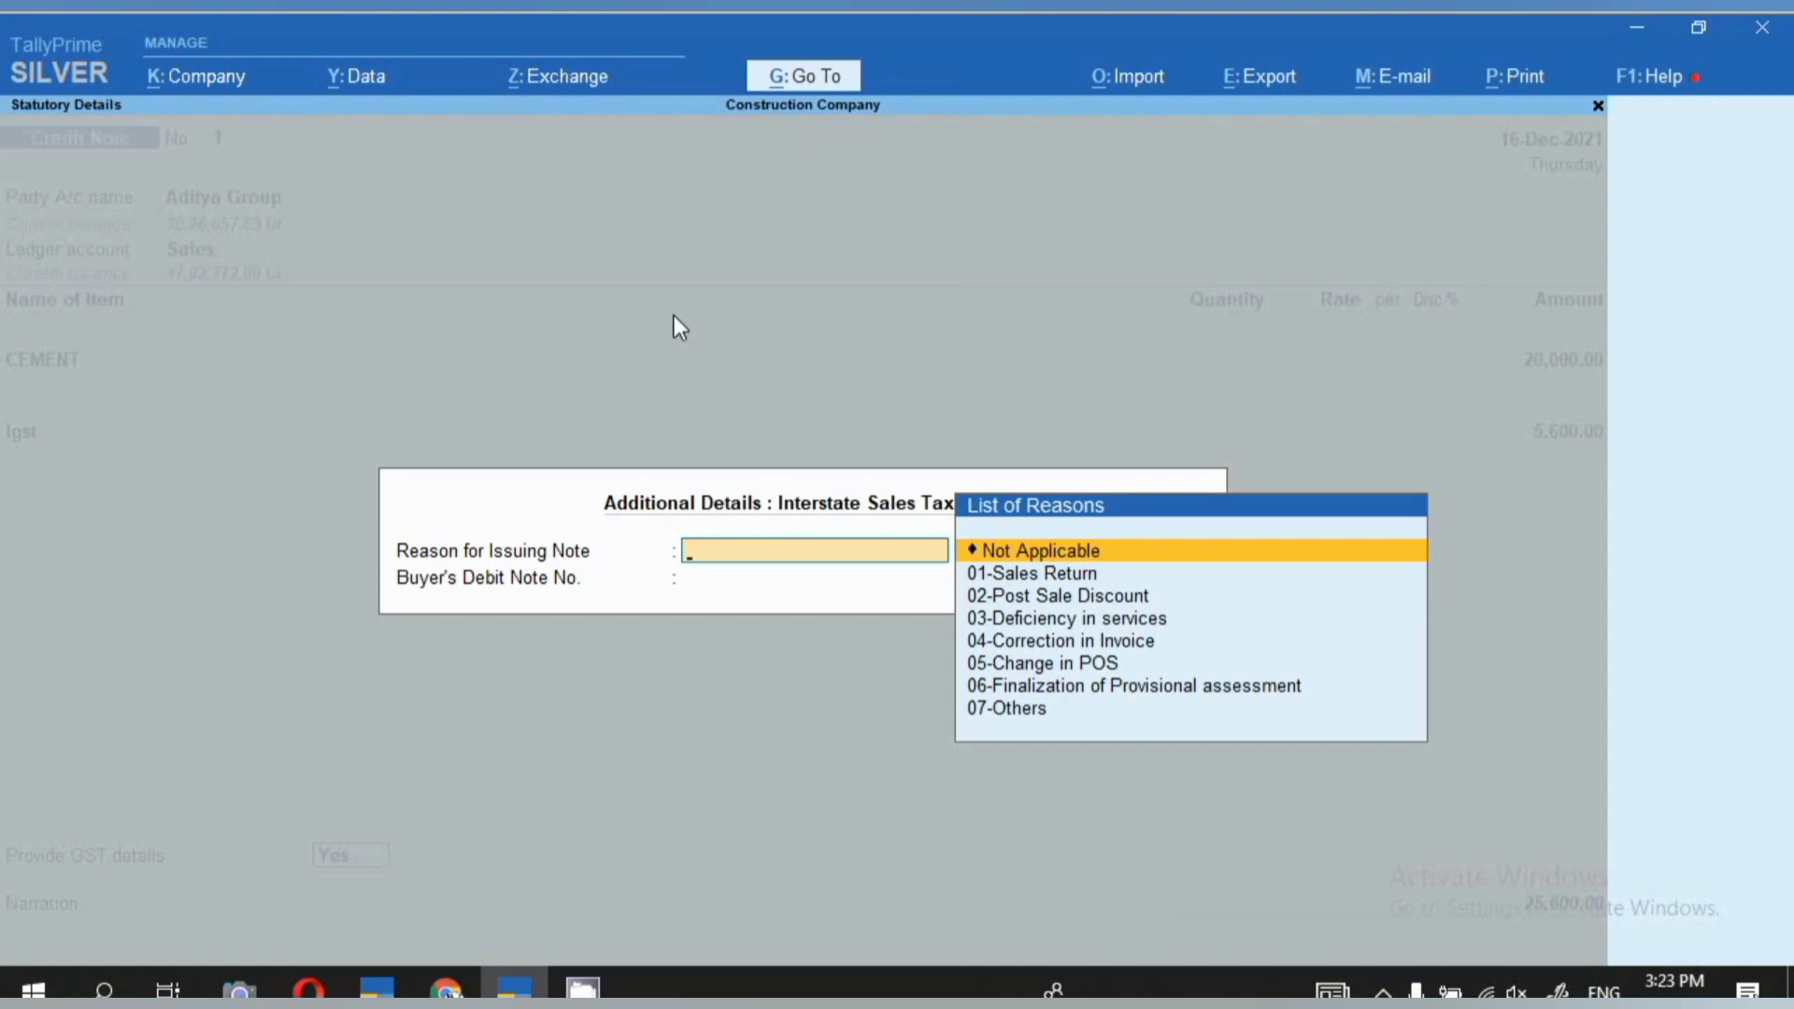
pyautogui.press('Down')
pyautogui.press('Down')
pyautogui.press('Down')
pyautogui.press('Down')
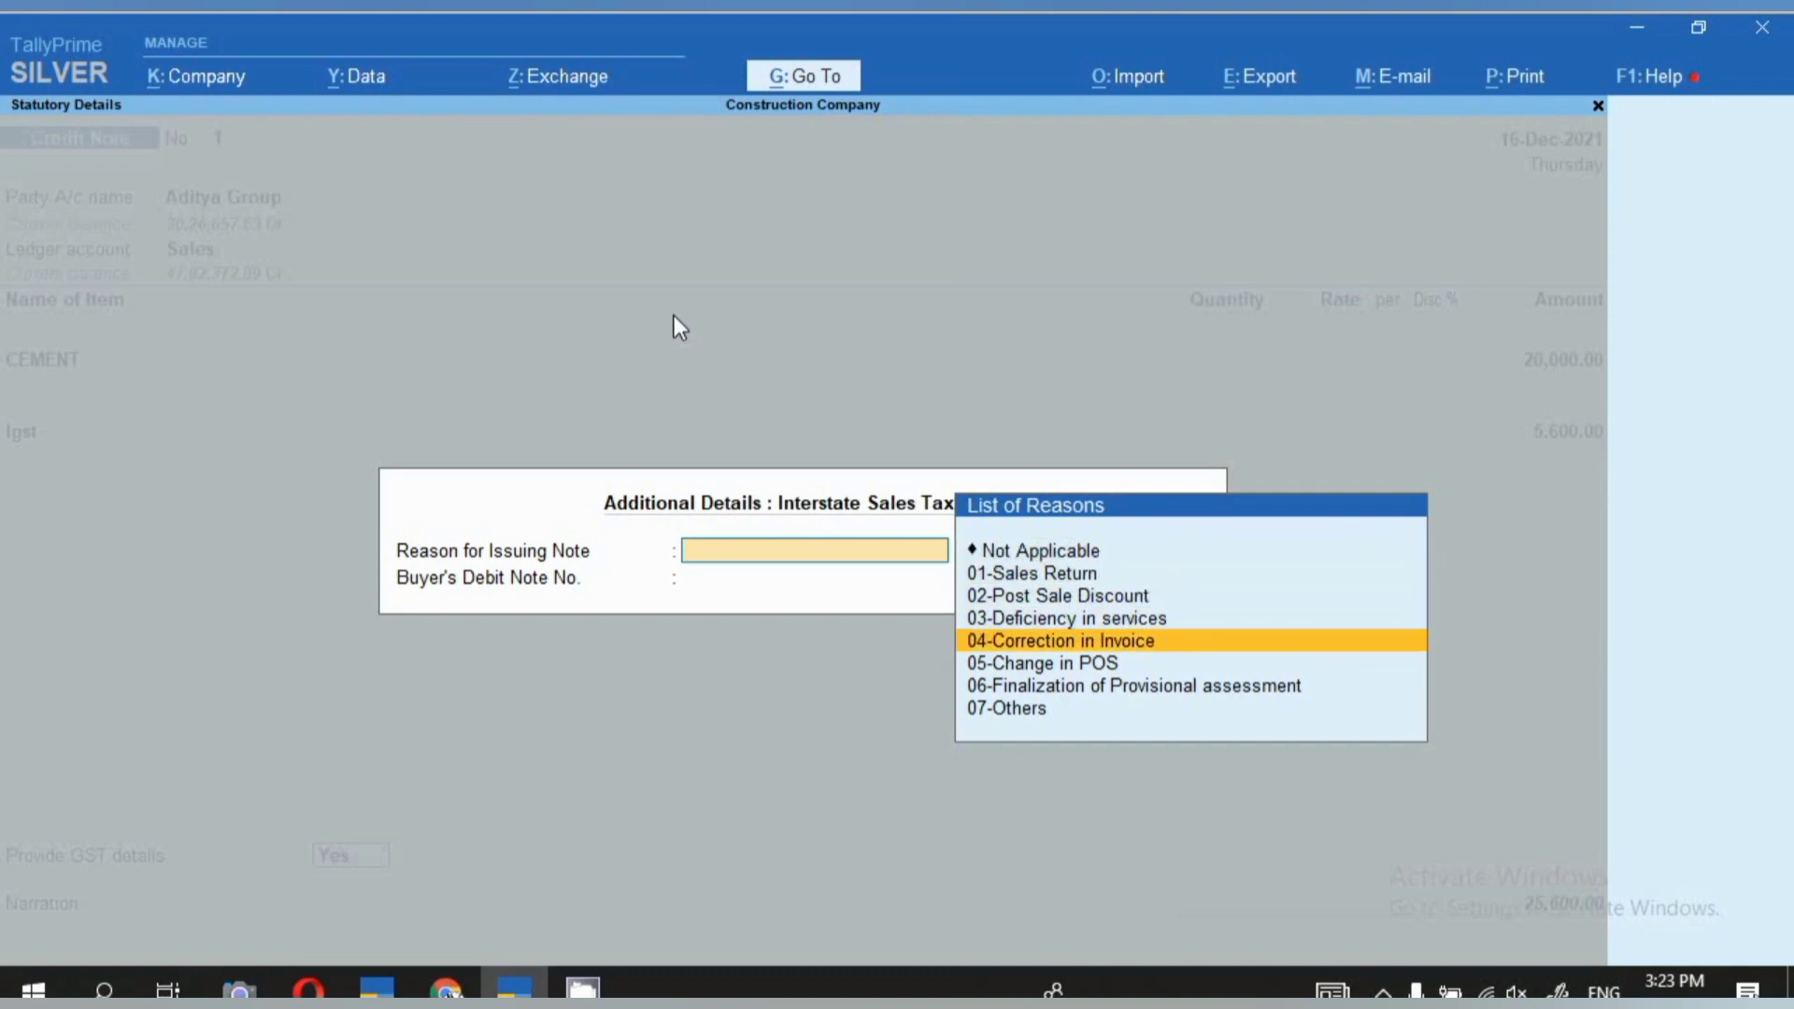
pyautogui.press('Return')
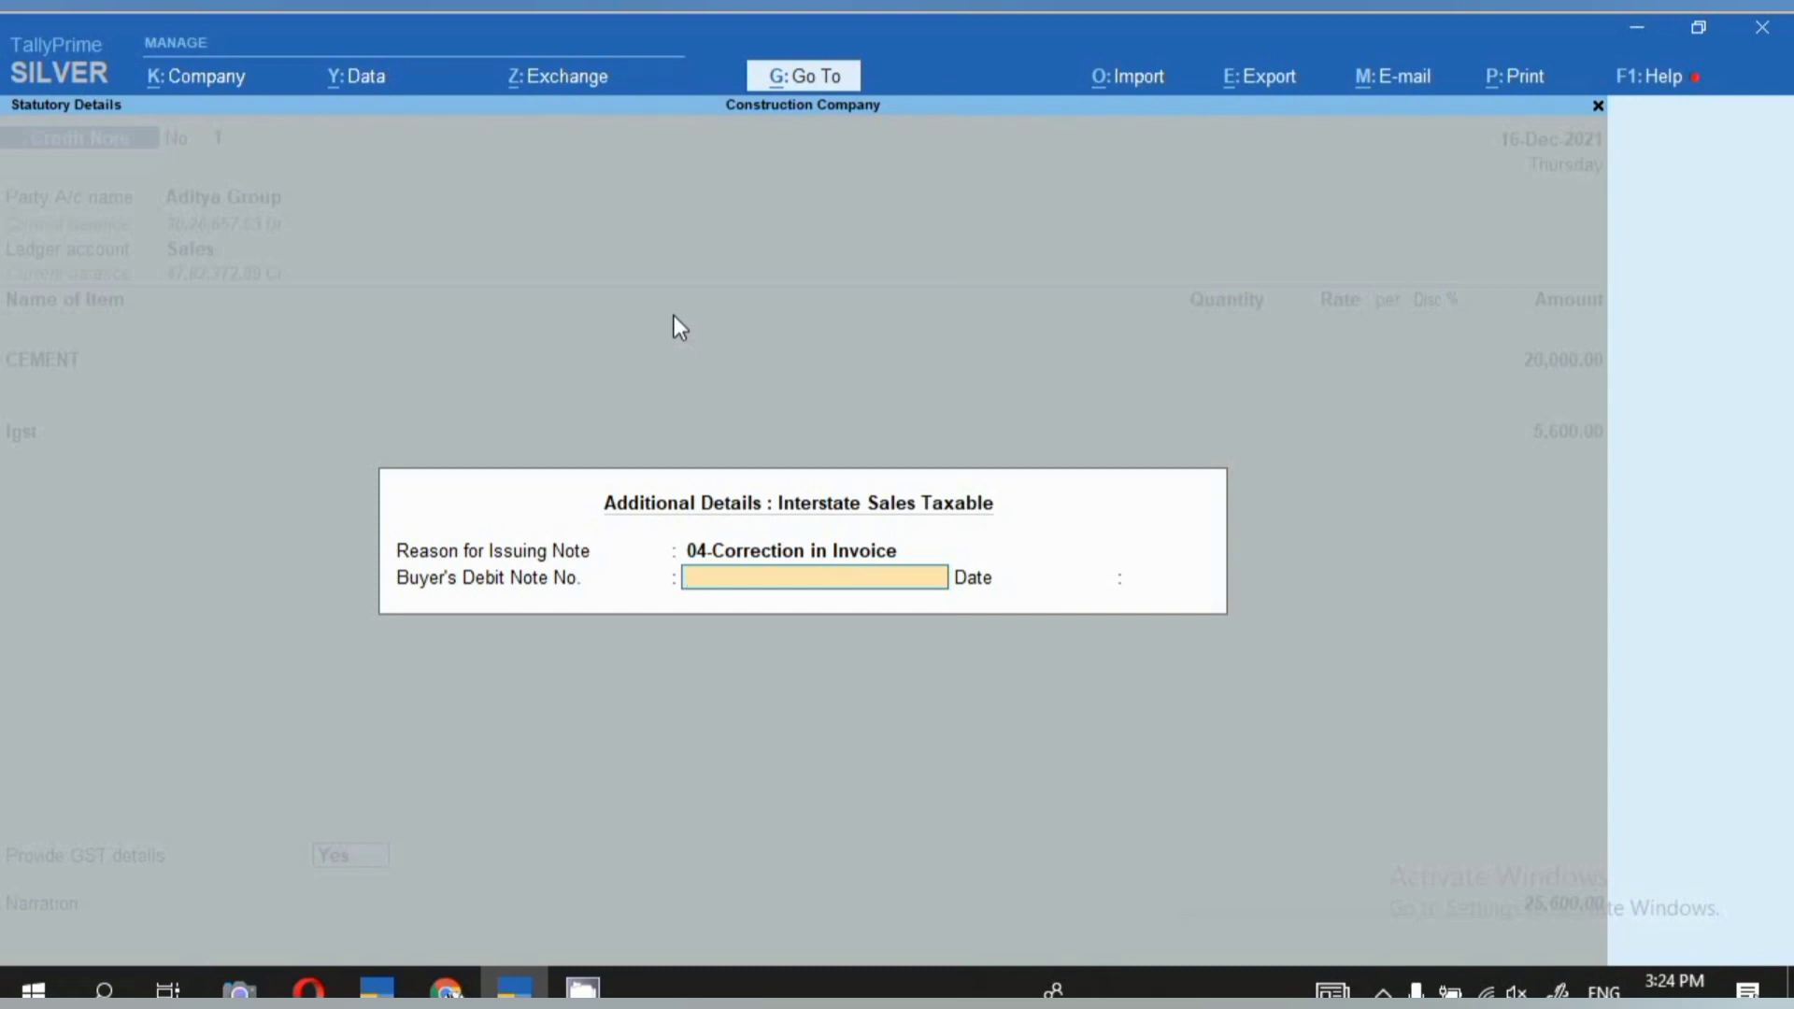
pyautogui.press('Return')
pyautogui.press('Return')
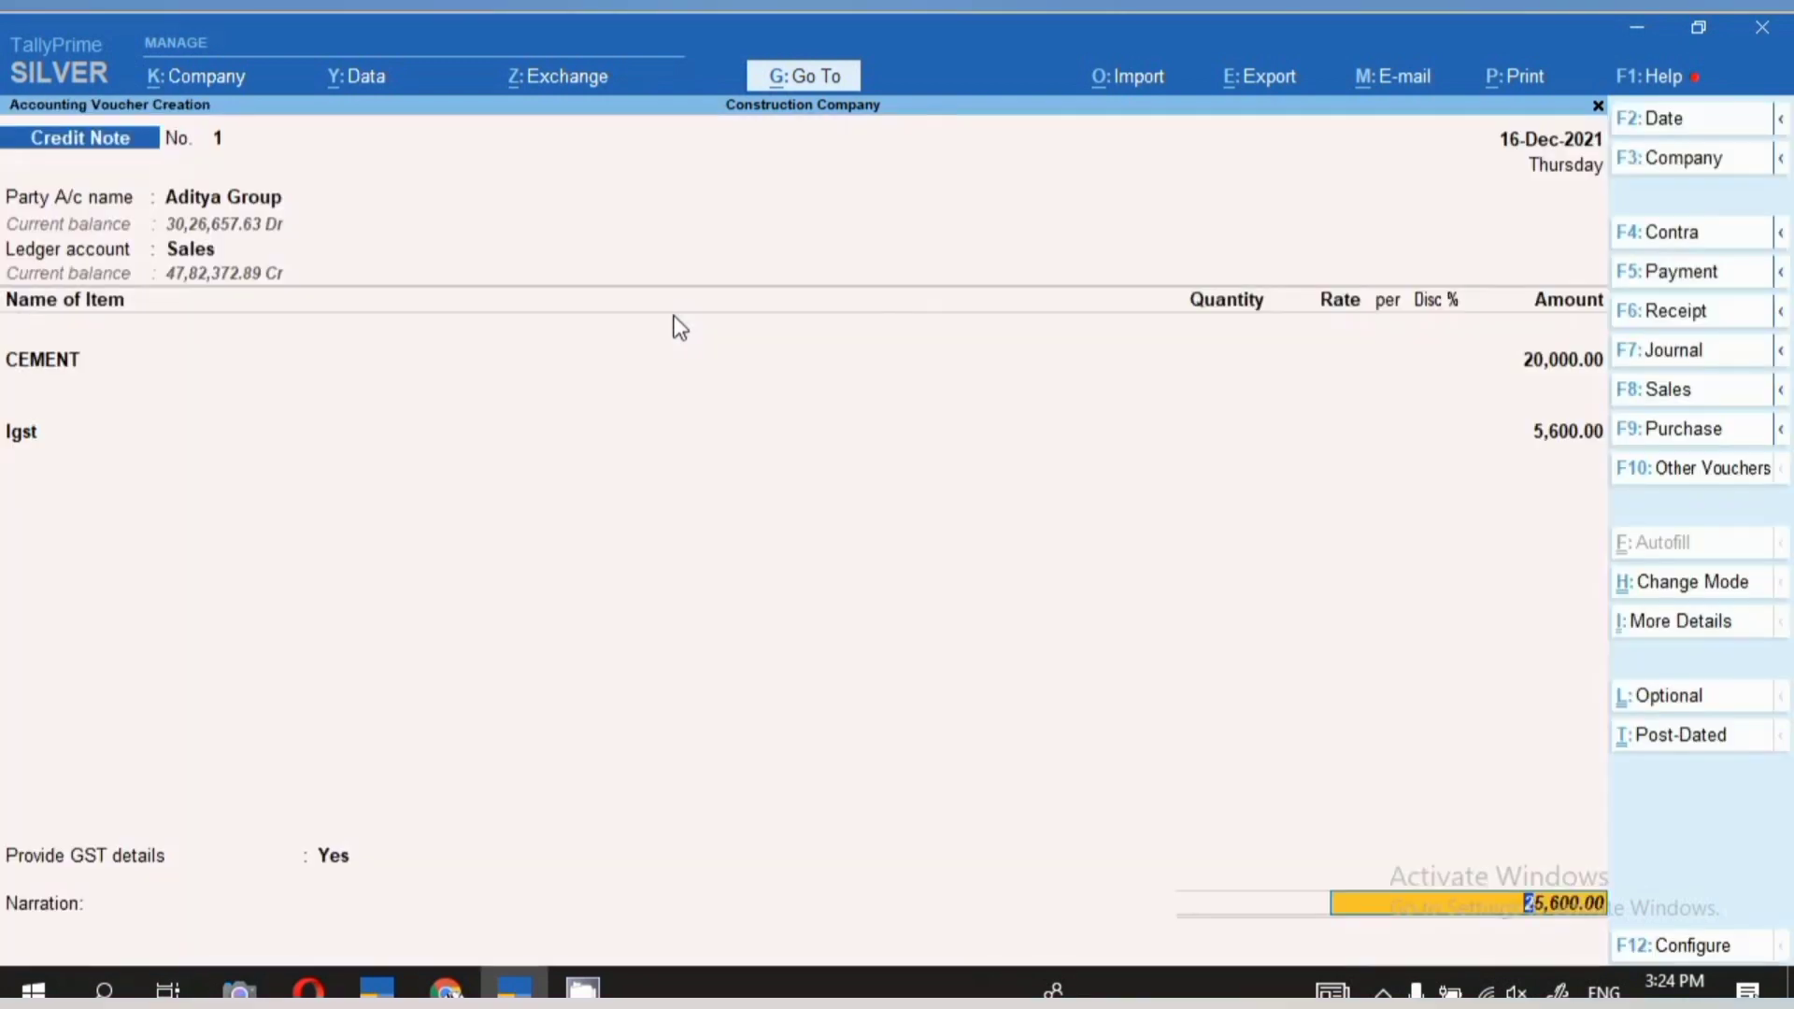
# Adjust the credit note amount against pending bill 5 using Agst Ref, leave the narration blank and save the voucher
pyautogui.press('Return')
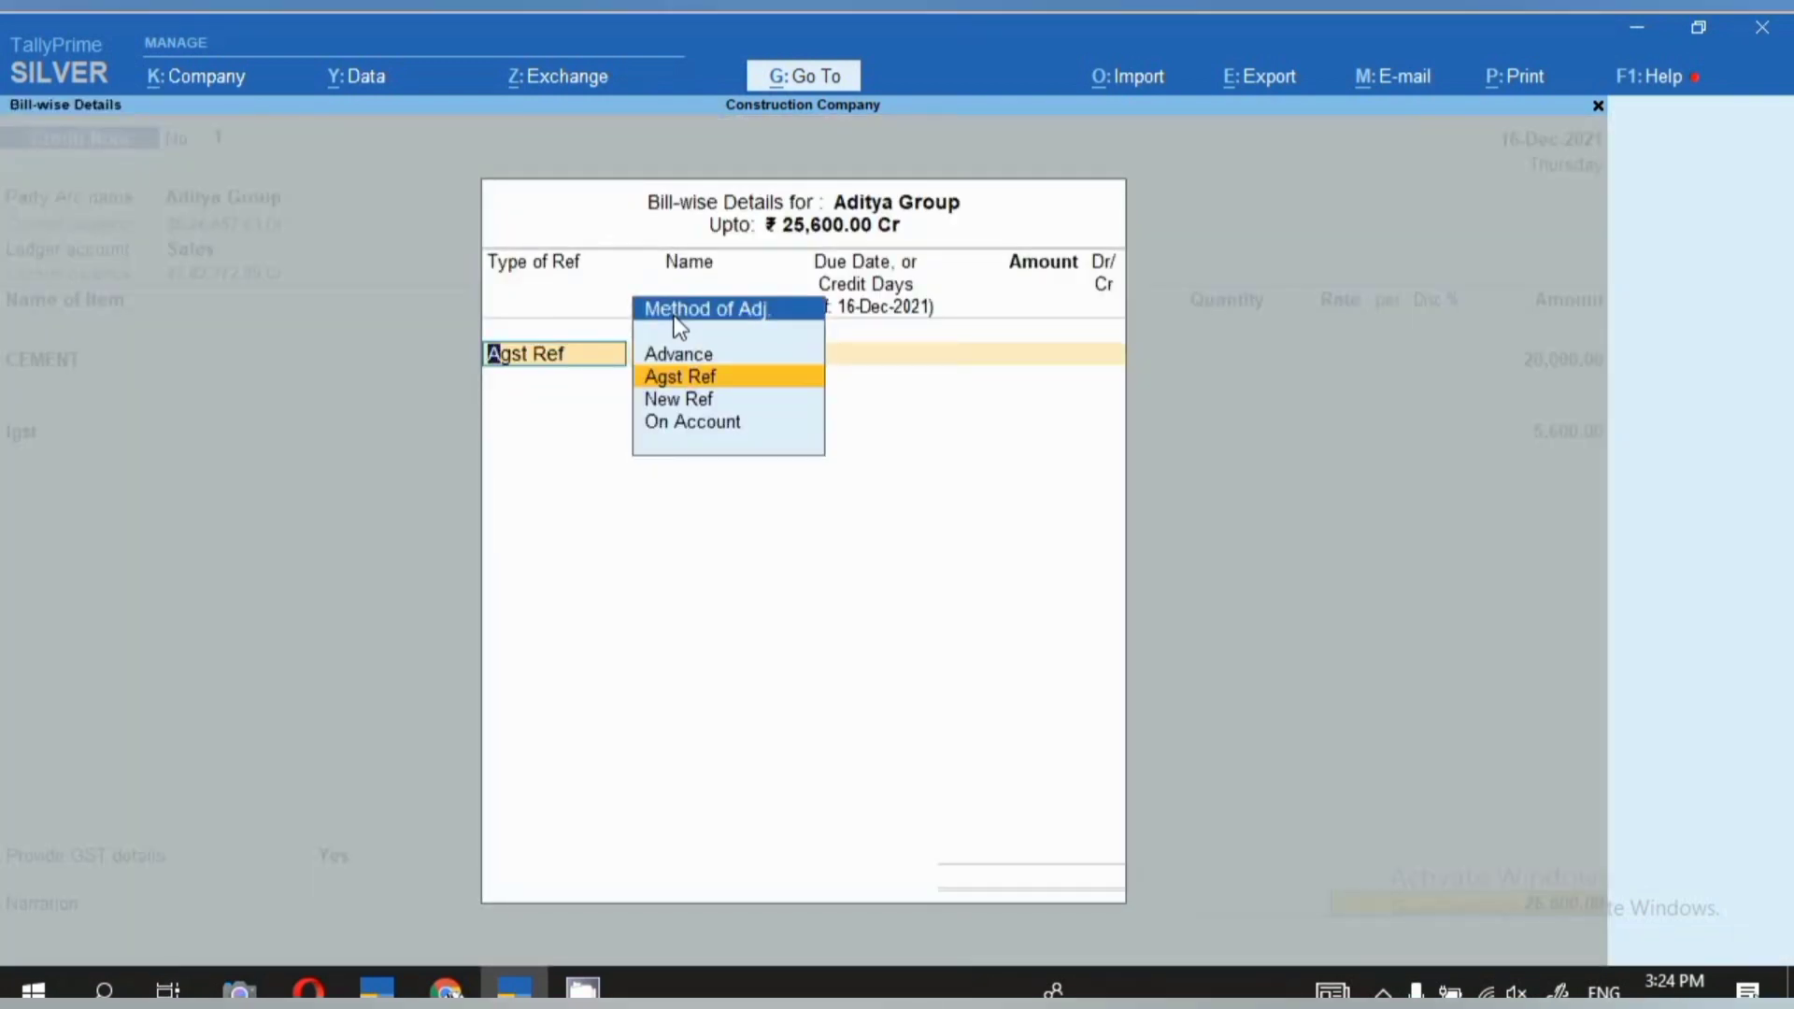
pyautogui.press('Return')
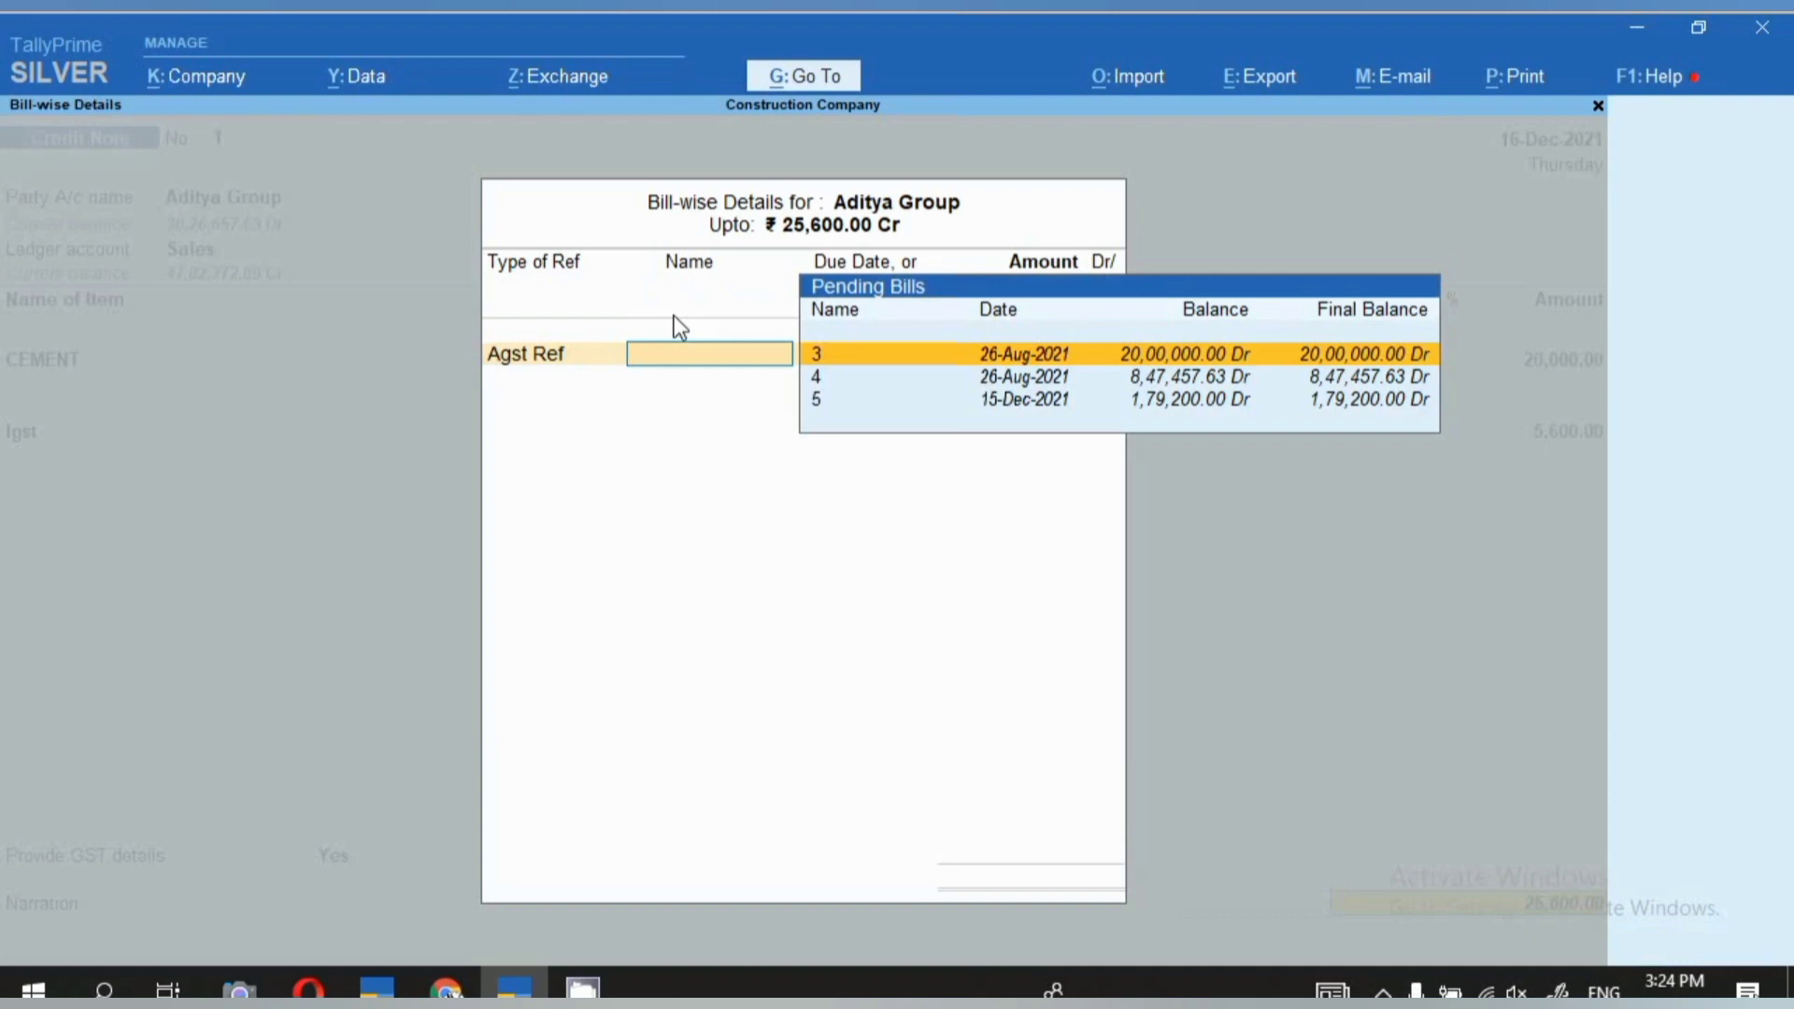
pyautogui.press('Down')
pyautogui.press('Down')
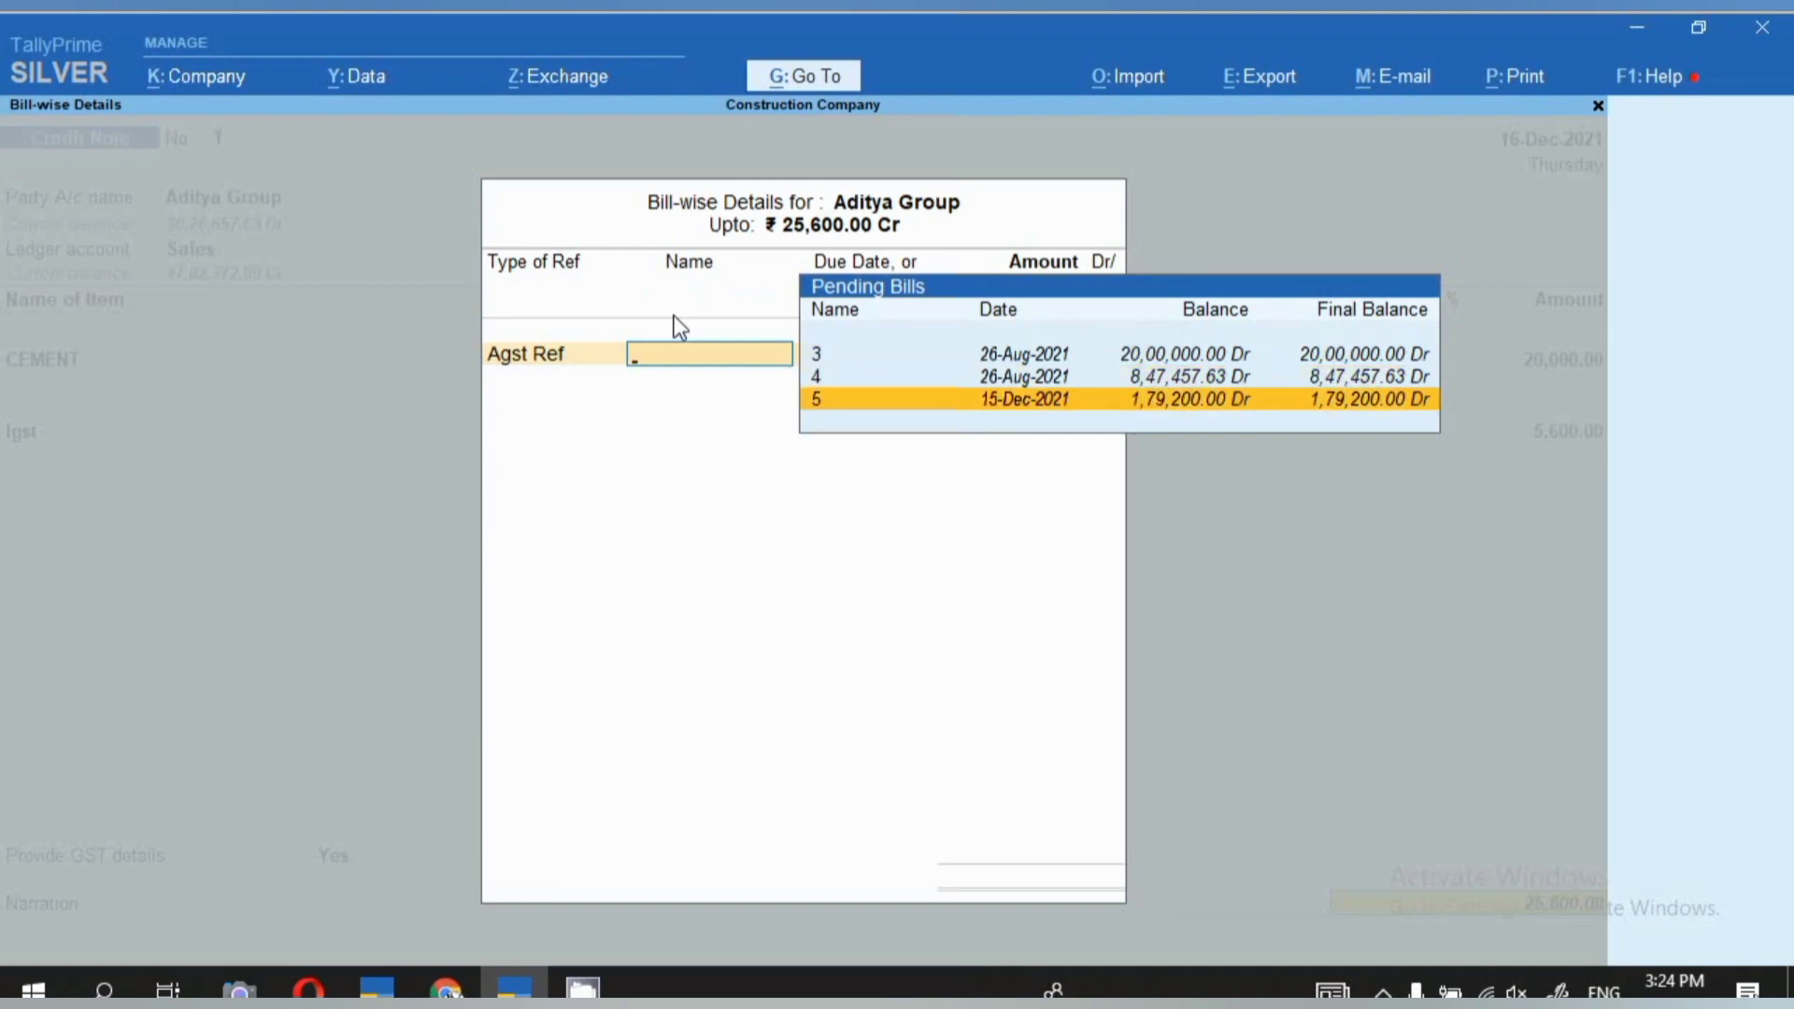
pyautogui.press('Return')
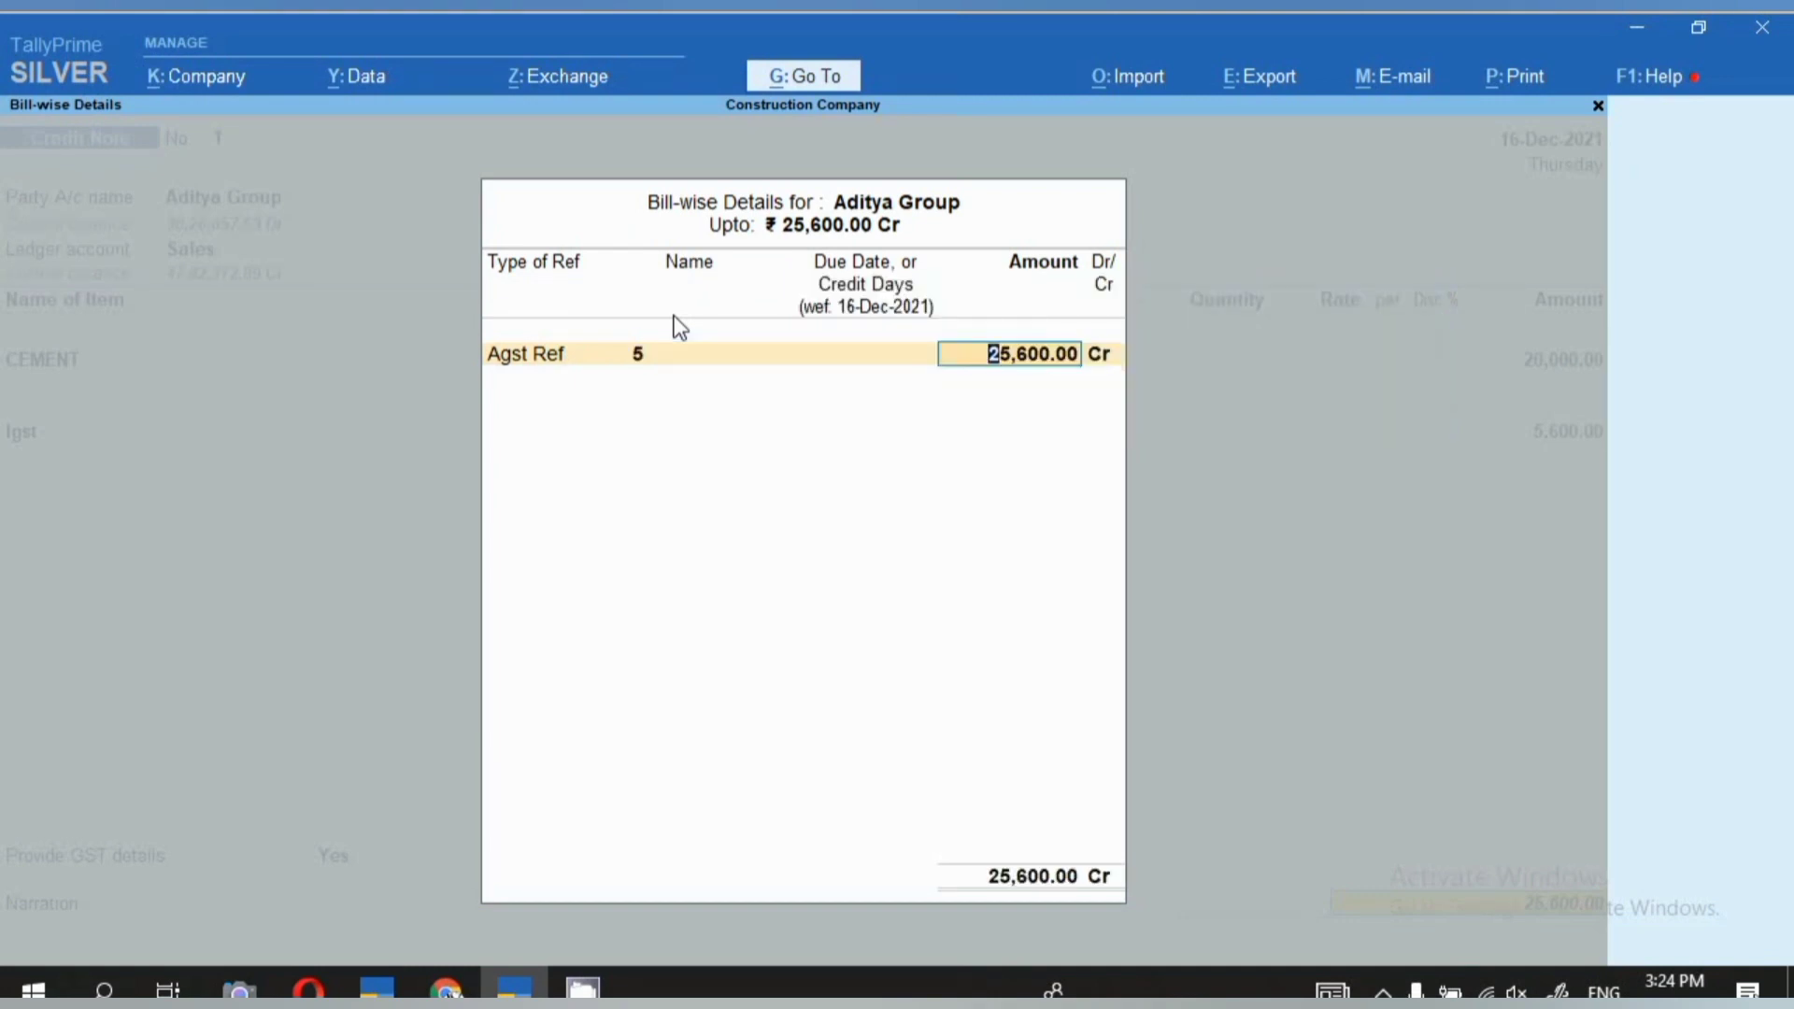
pyautogui.press('Return')
pyautogui.press('Return')
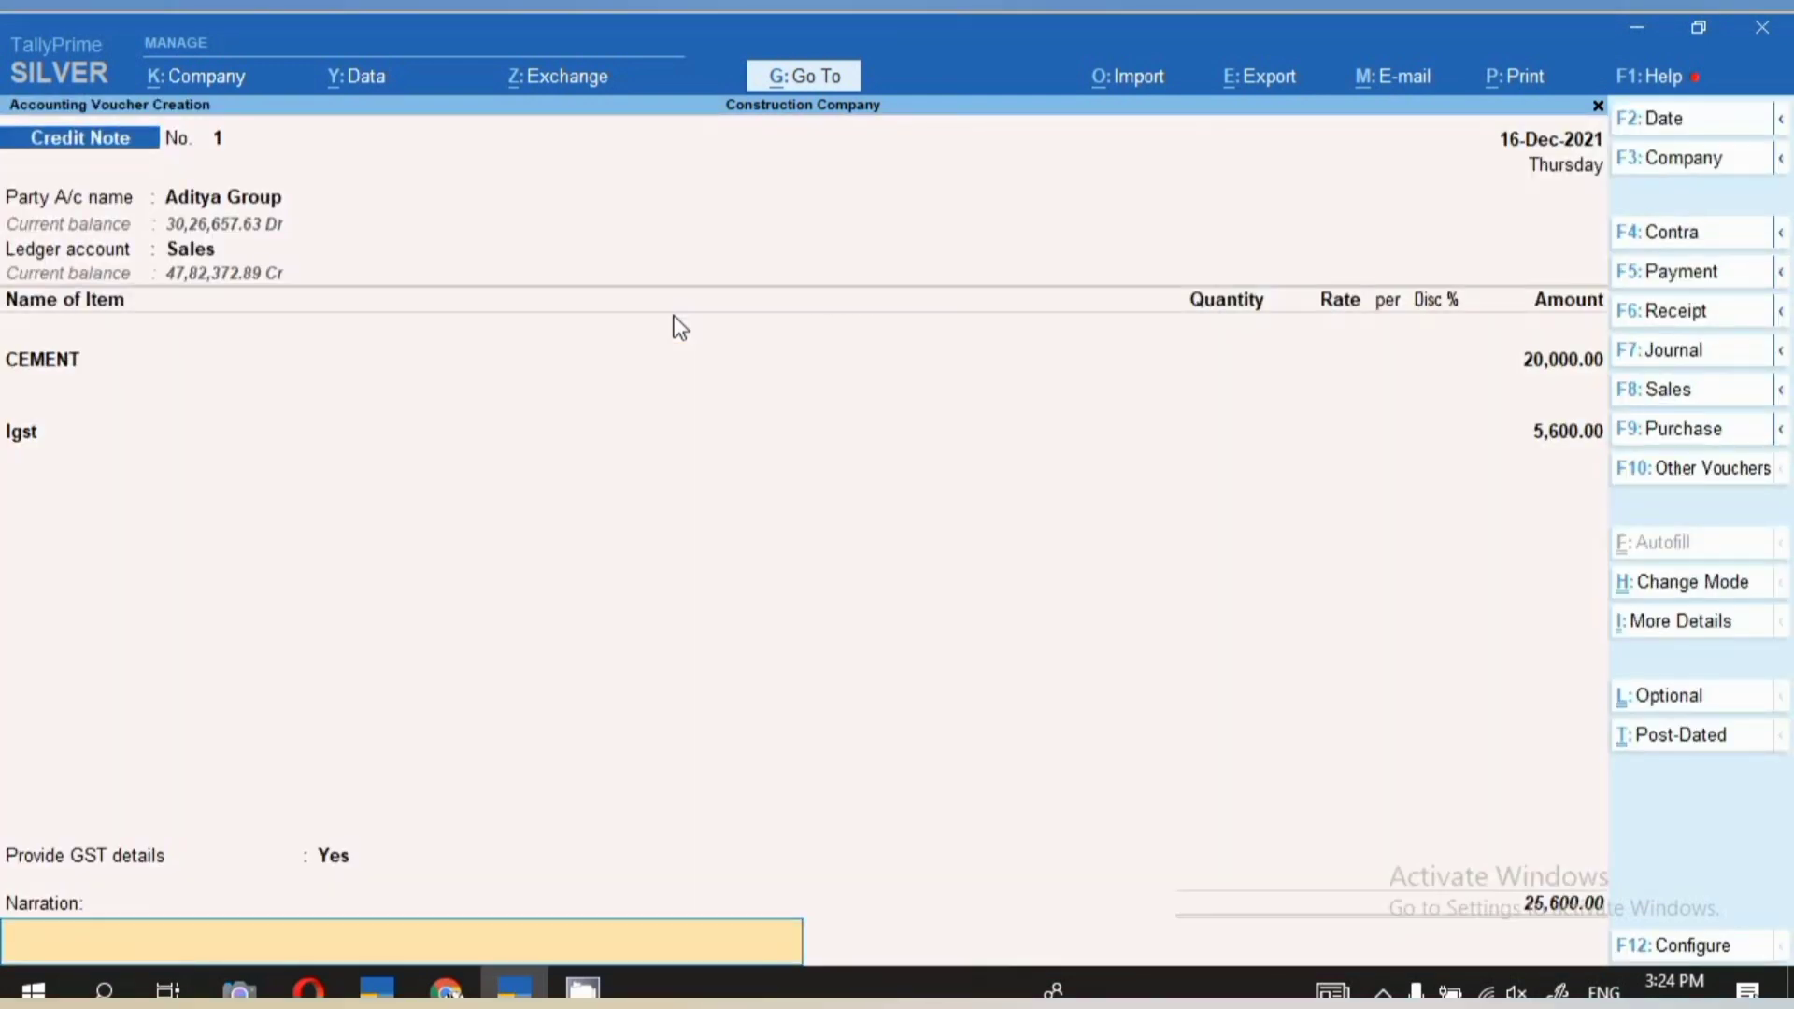
pyautogui.press('Return')
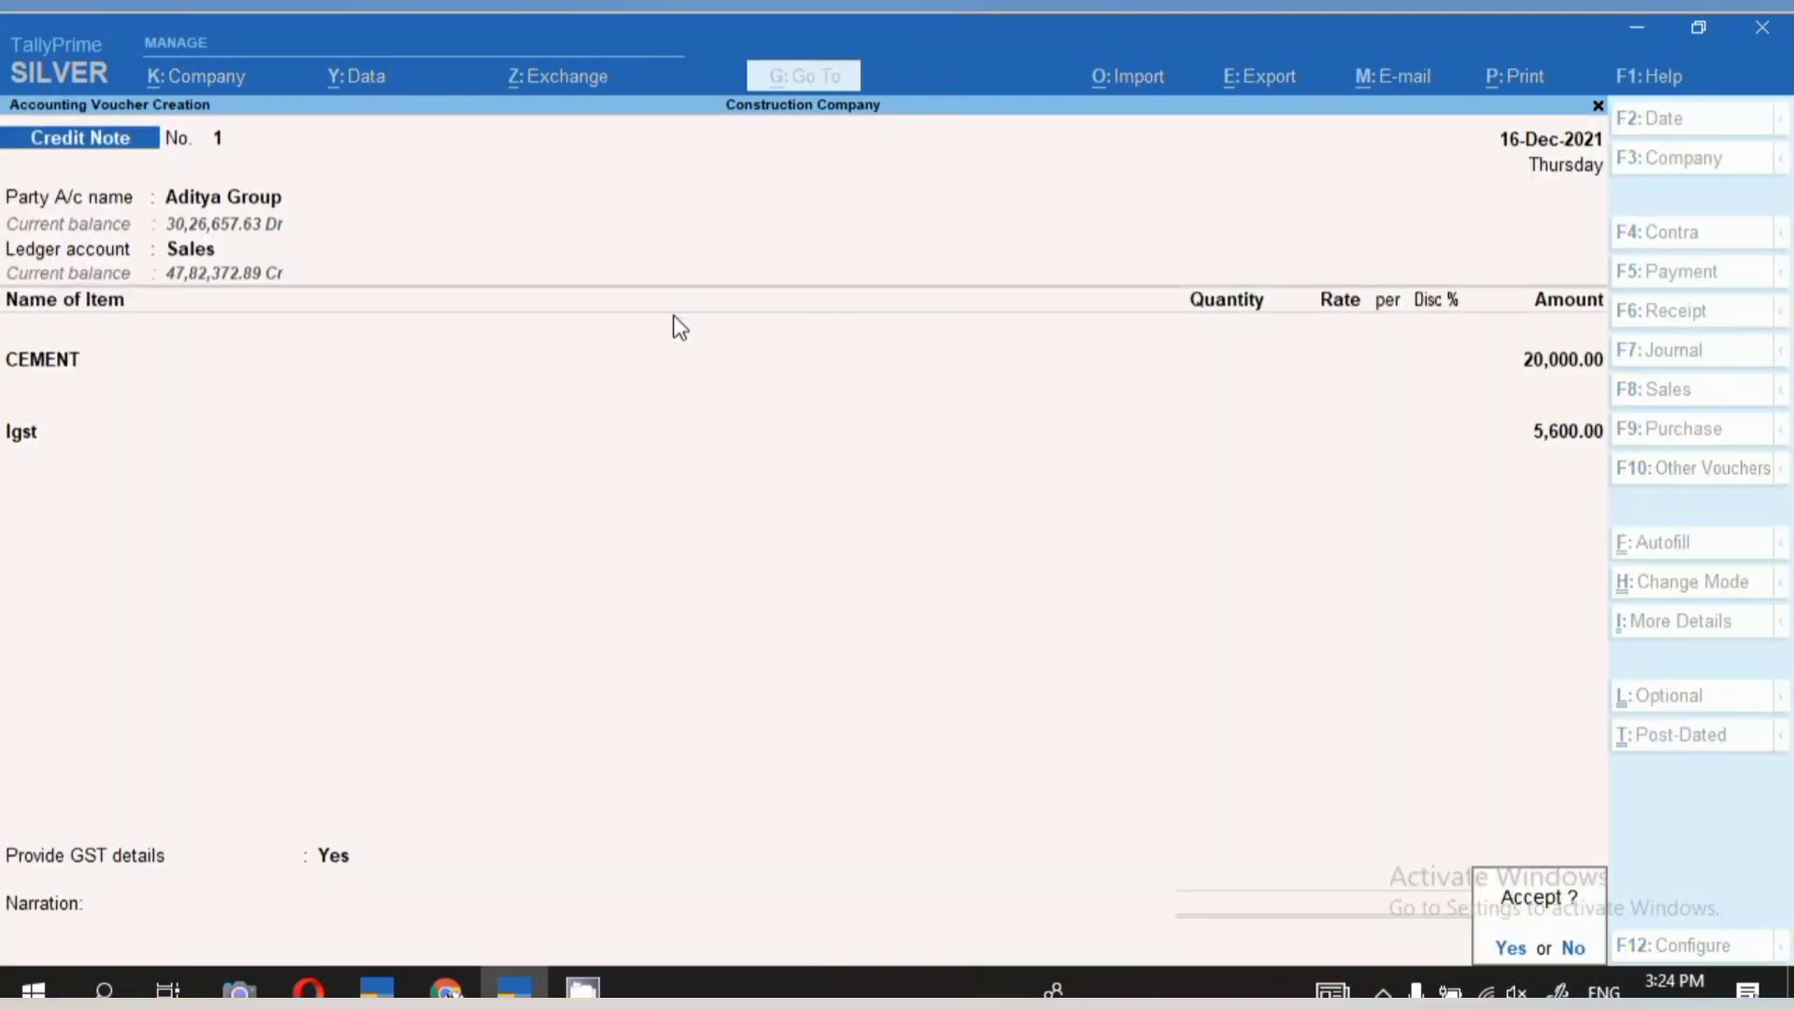
pyautogui.press('Return')
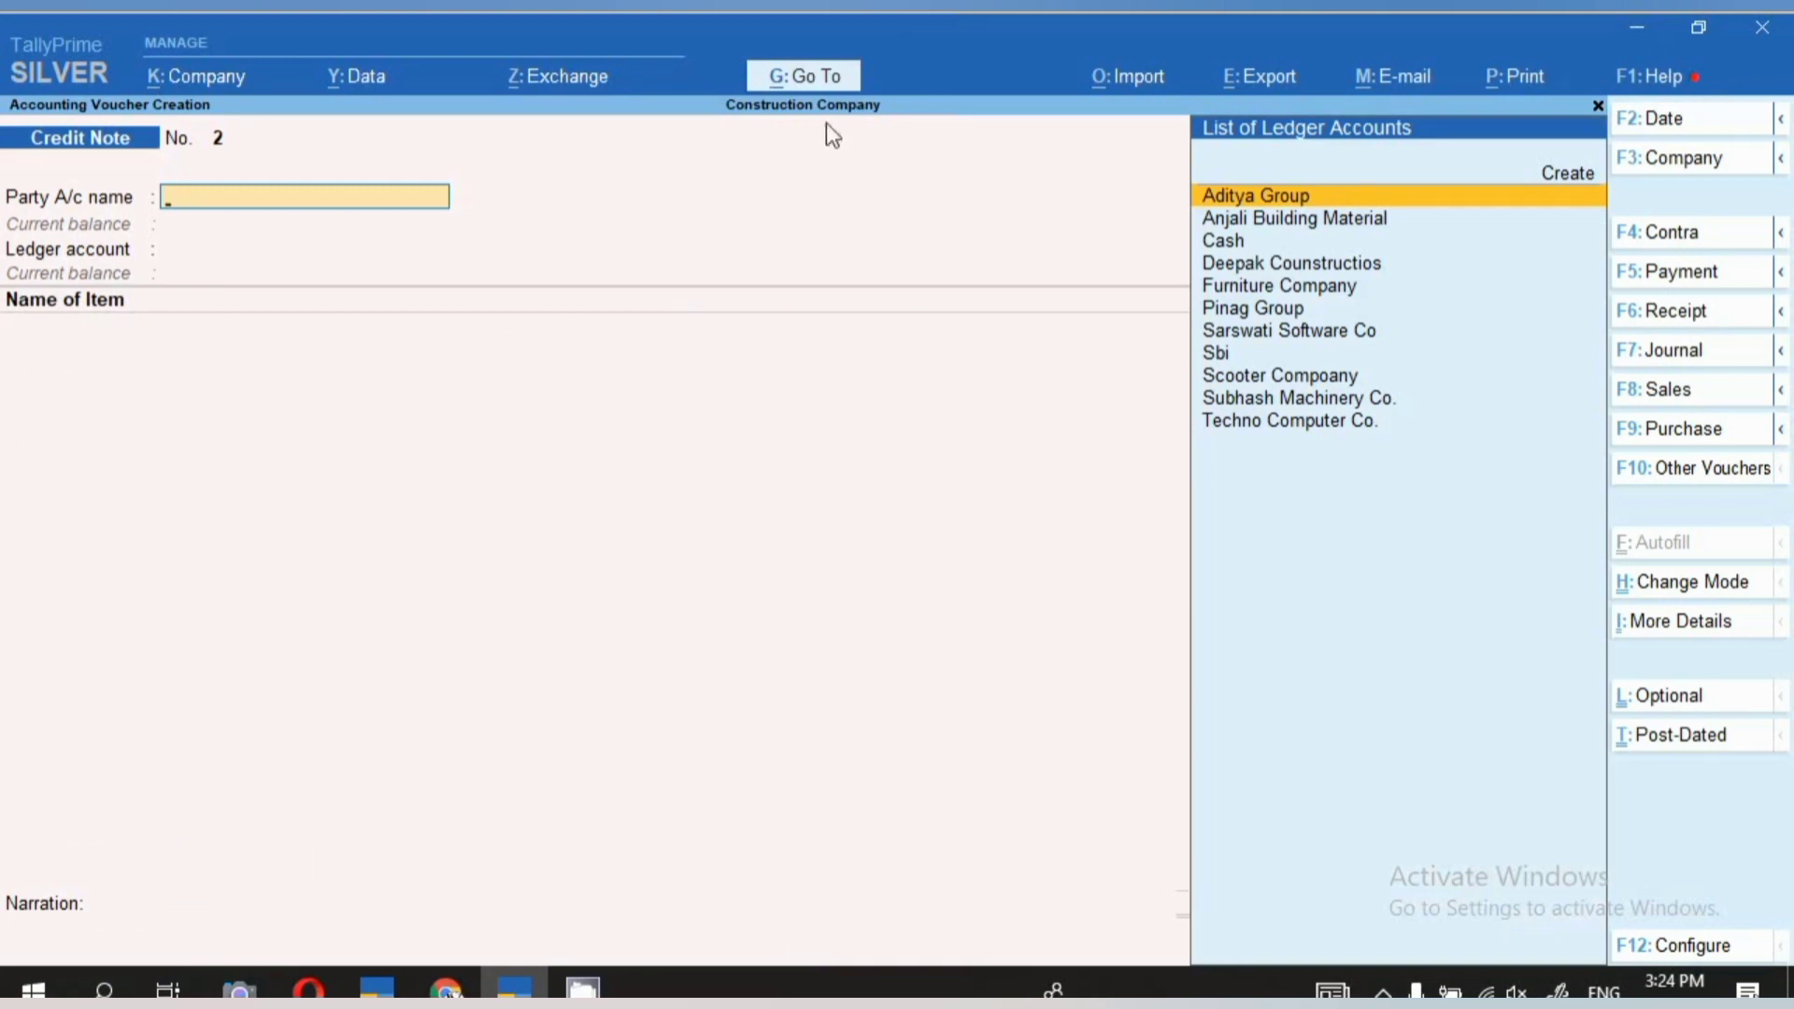
# Open the GSTR-1 report and set its period to start from 1-Dec-2021, keeping the offered end date
pyautogui.click(809, 77)
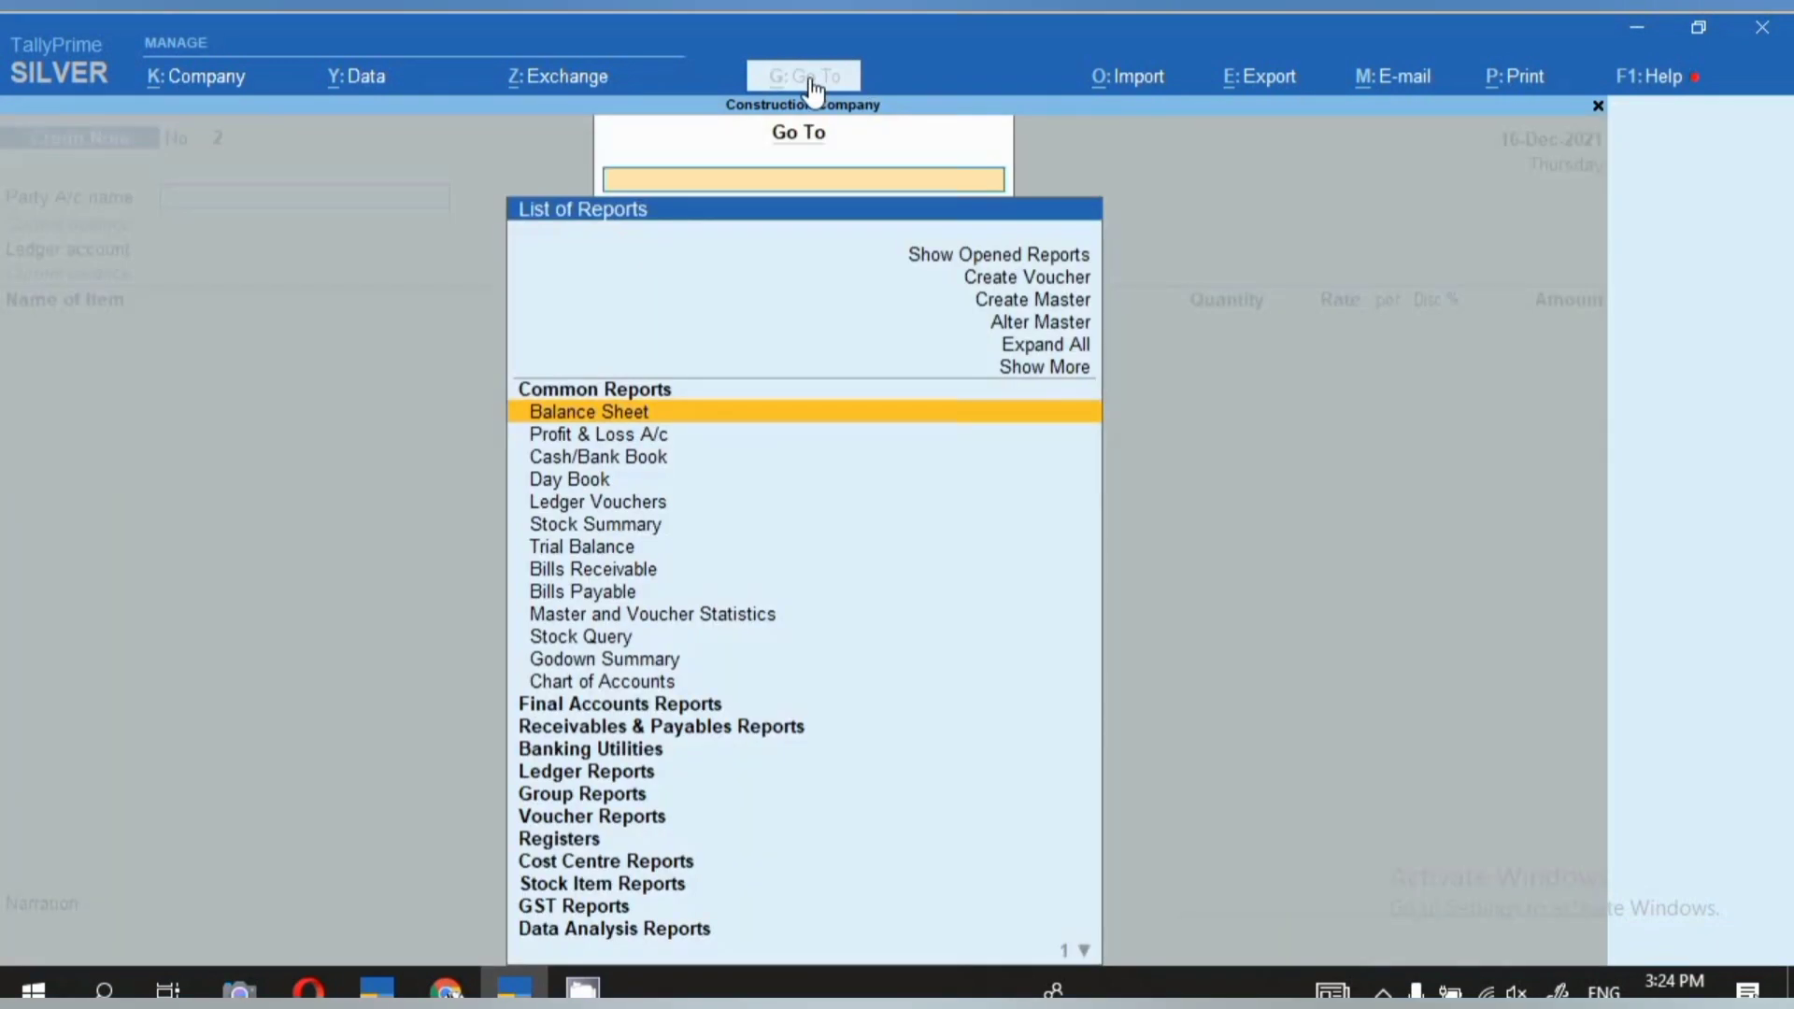
pyautogui.write('GS')
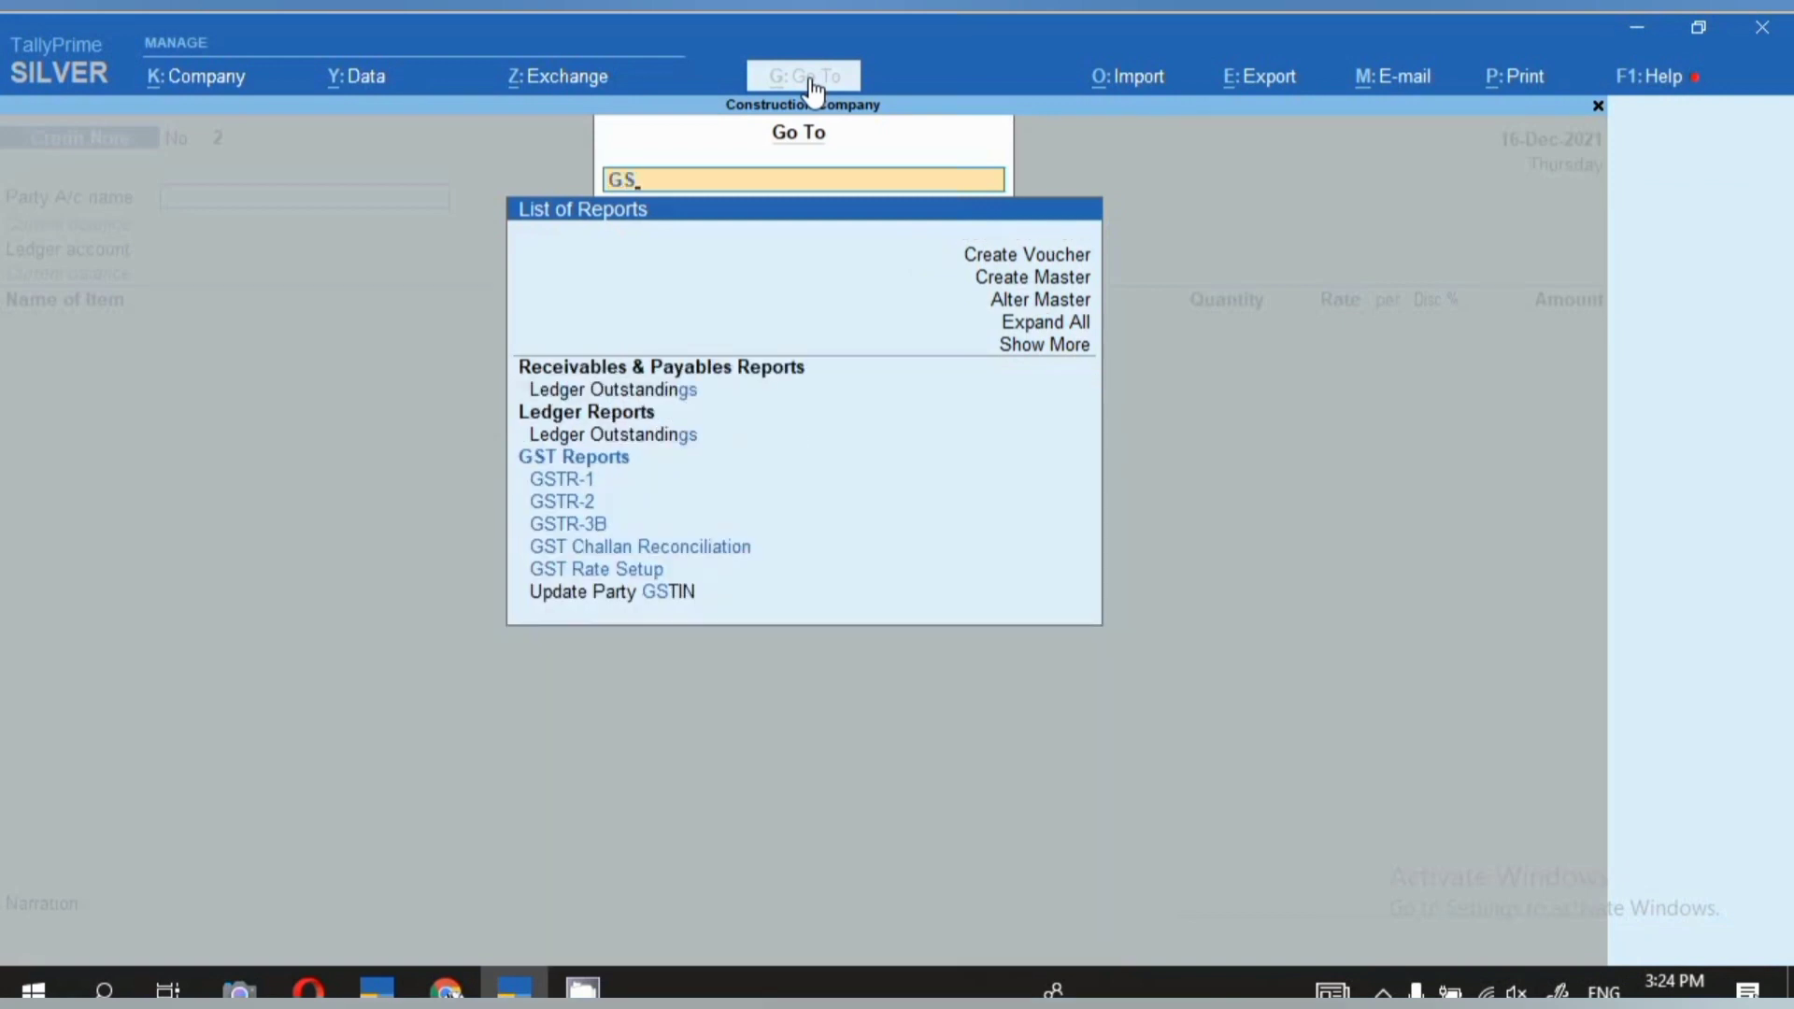
pyautogui.write('TR')
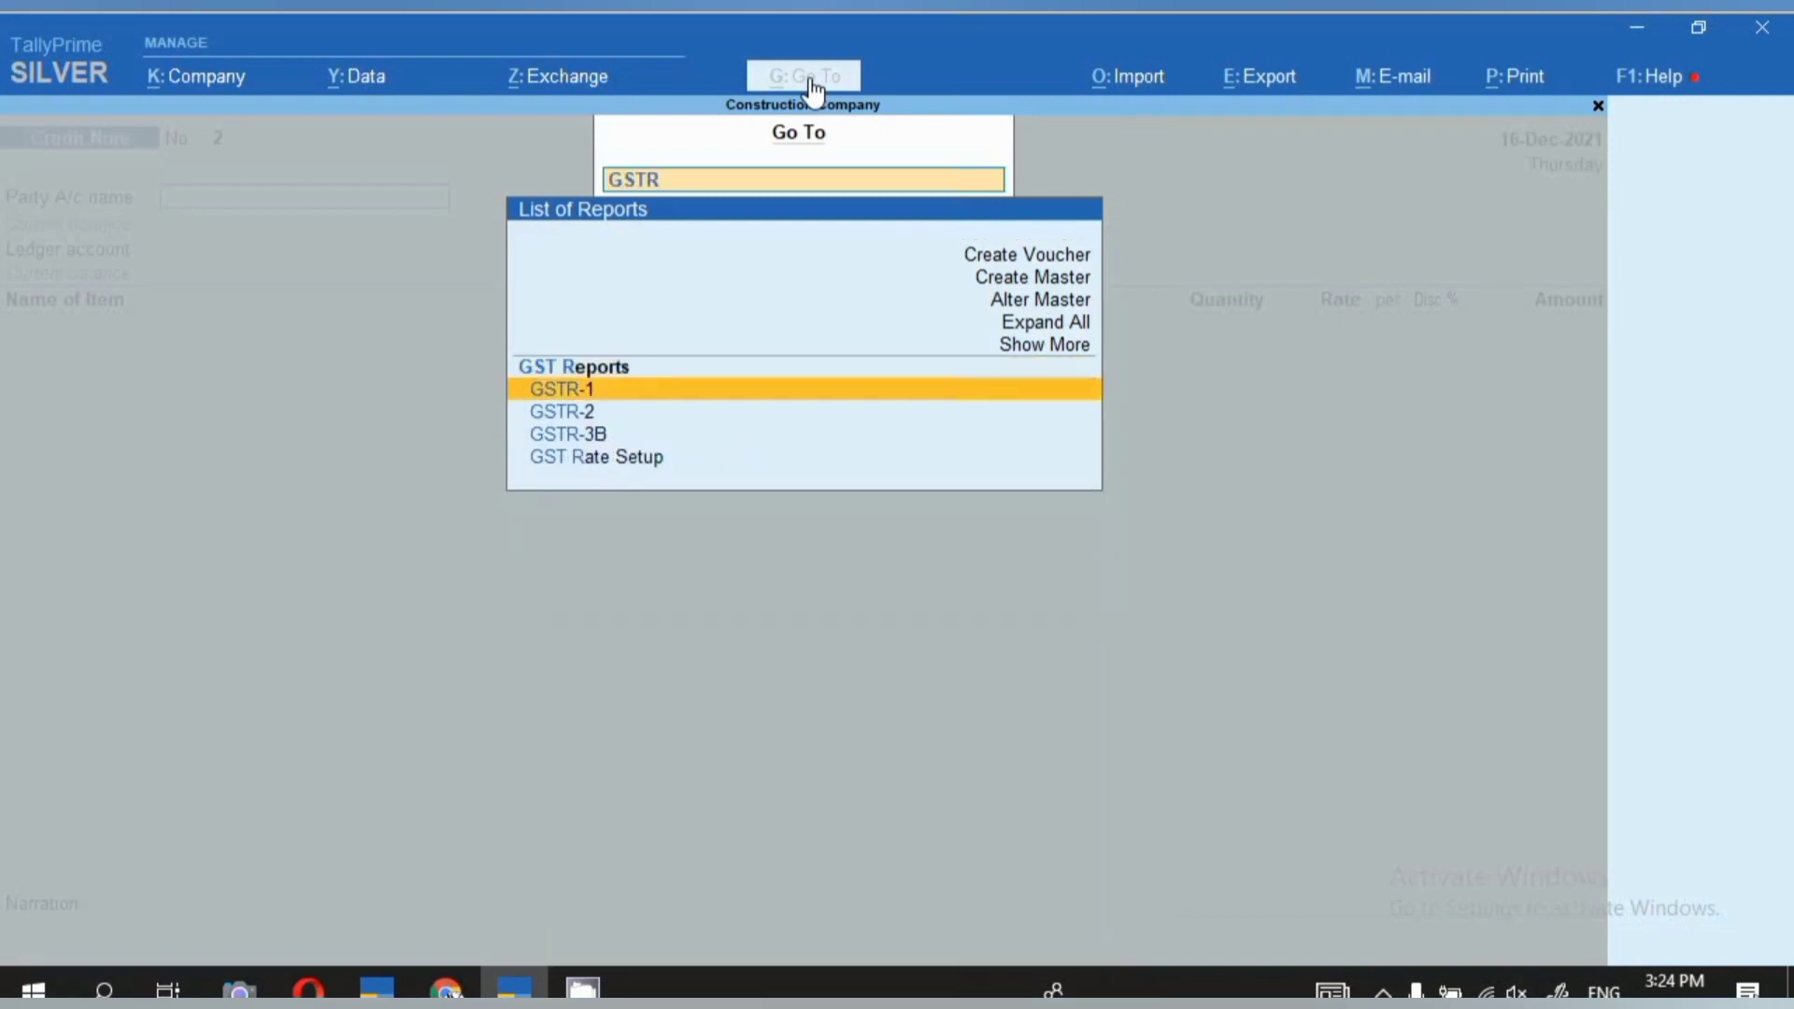
pyautogui.press('Return')
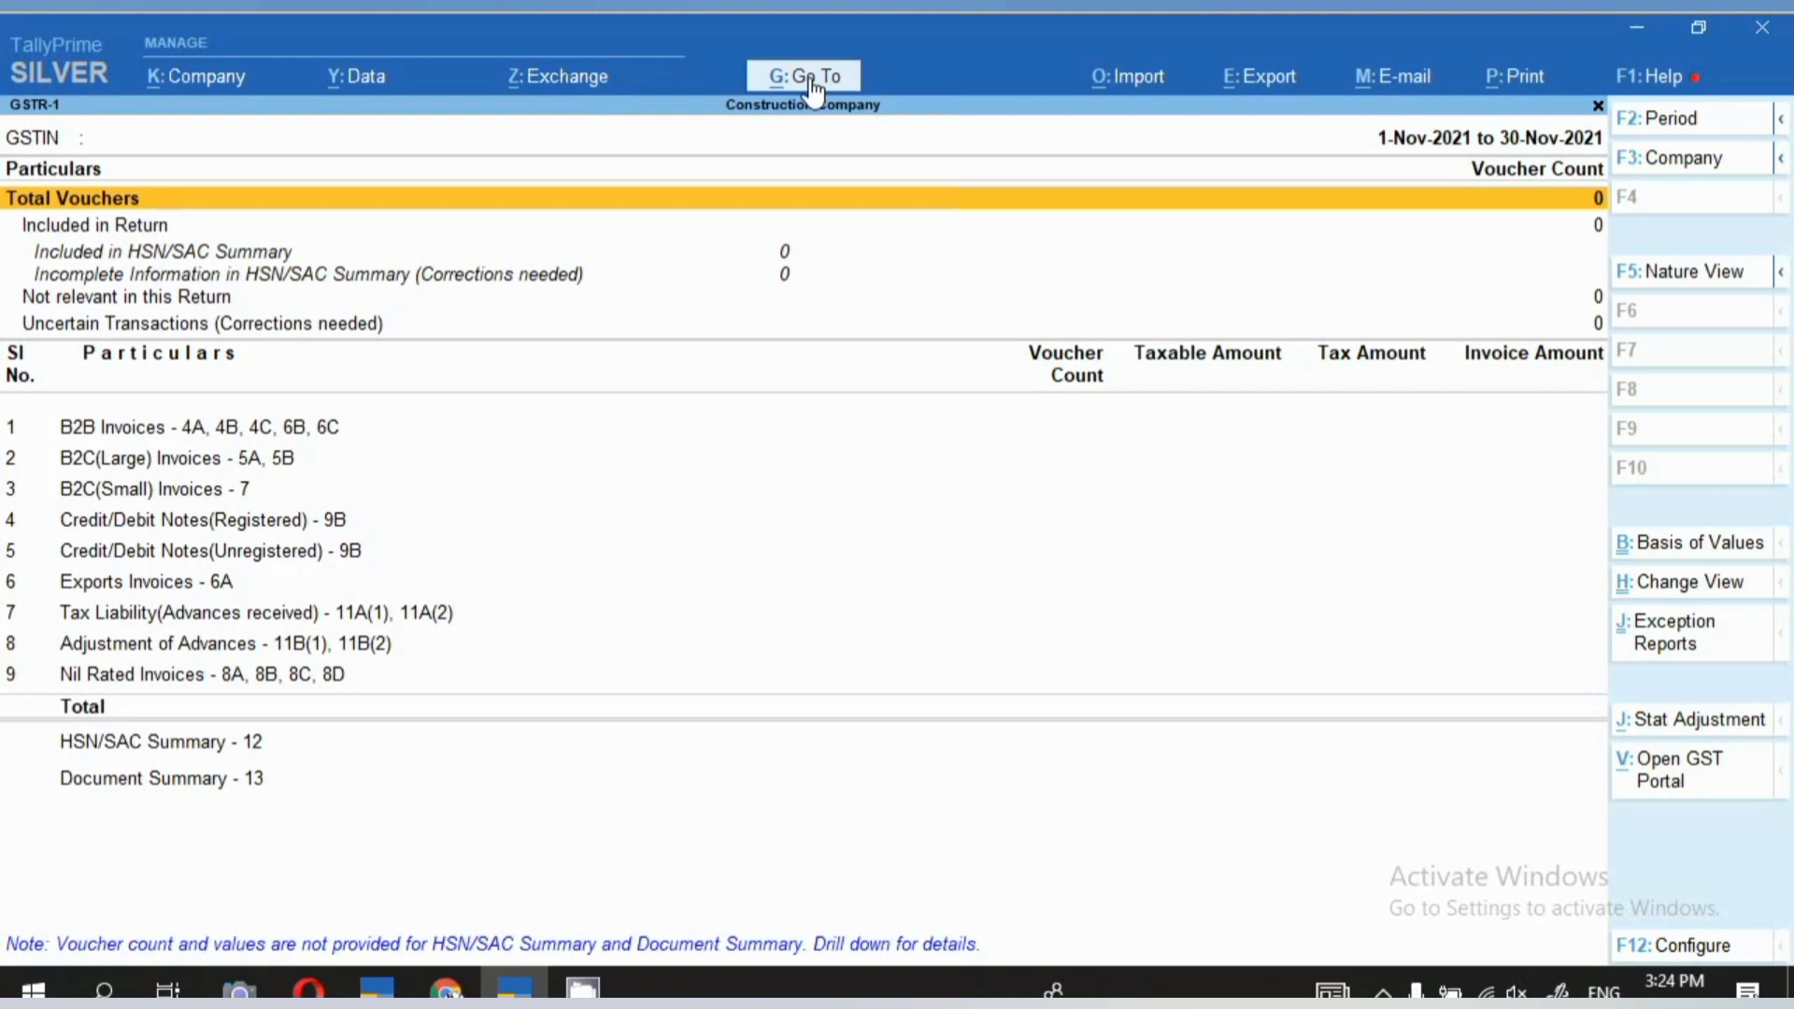
pyautogui.hotkey('alt', 'F2')
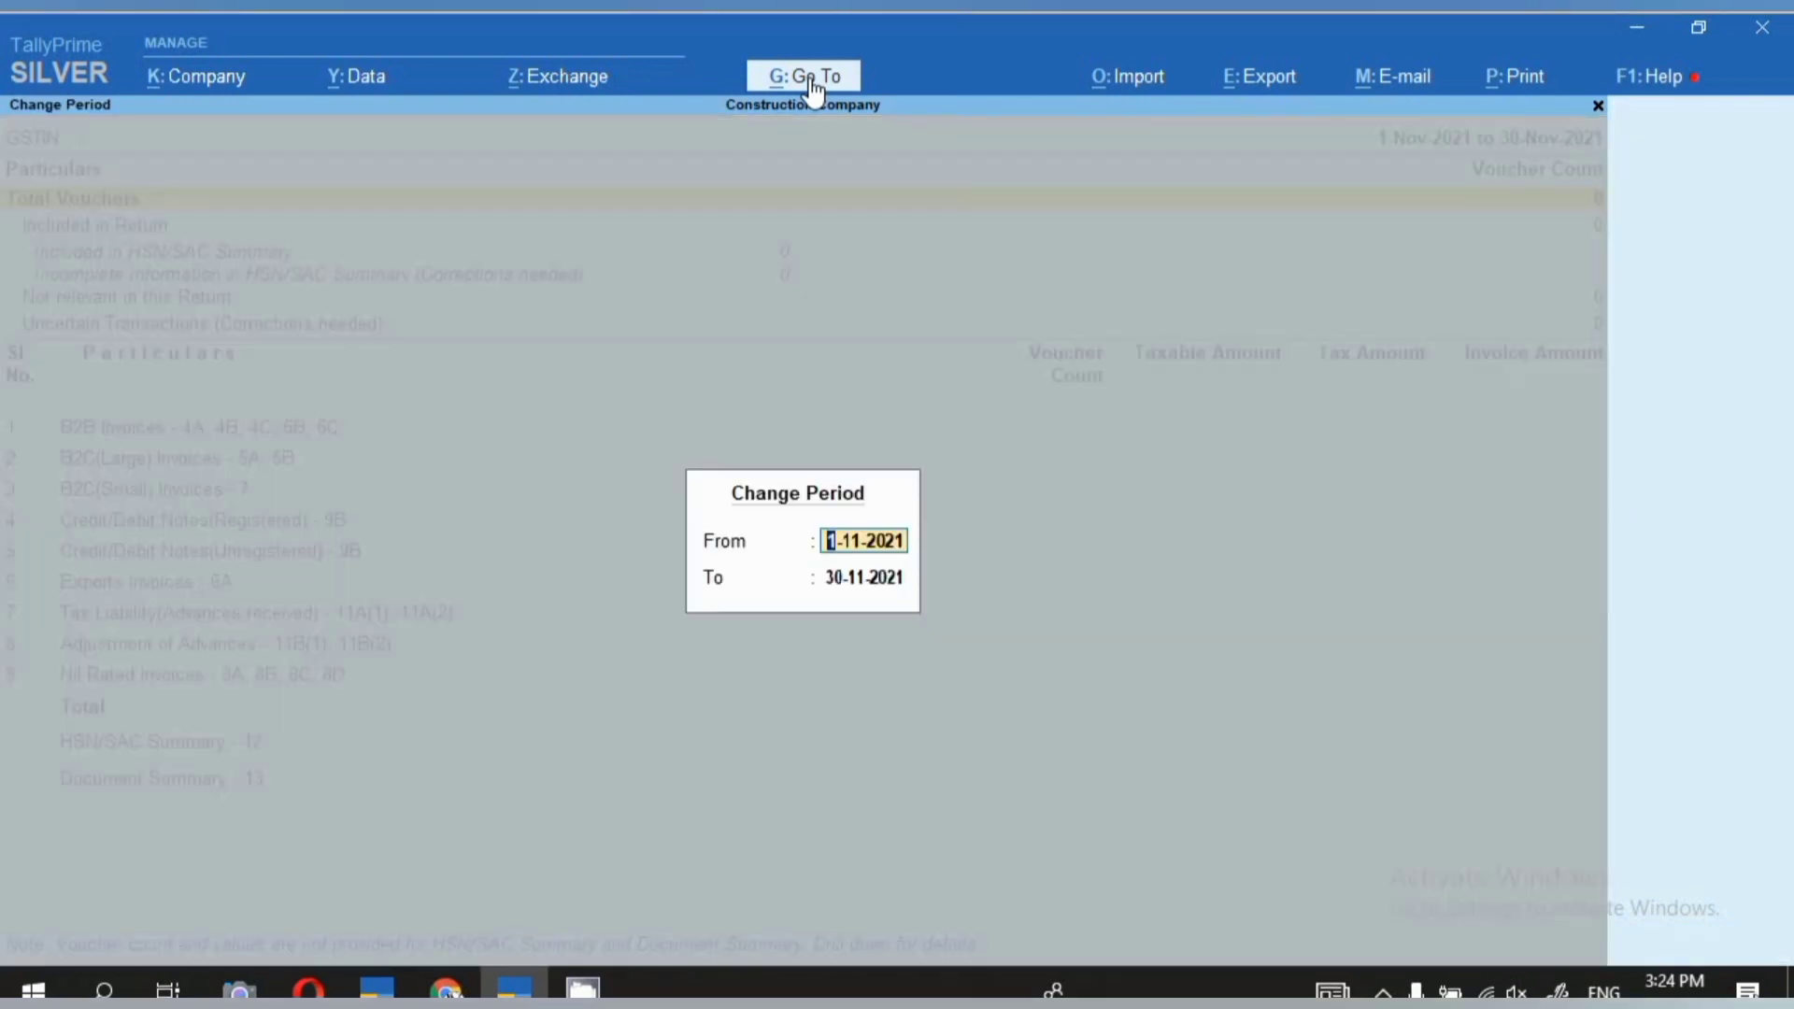
pyautogui.write('1.12.21')
pyautogui.press('Return')
pyautogui.press('Return')
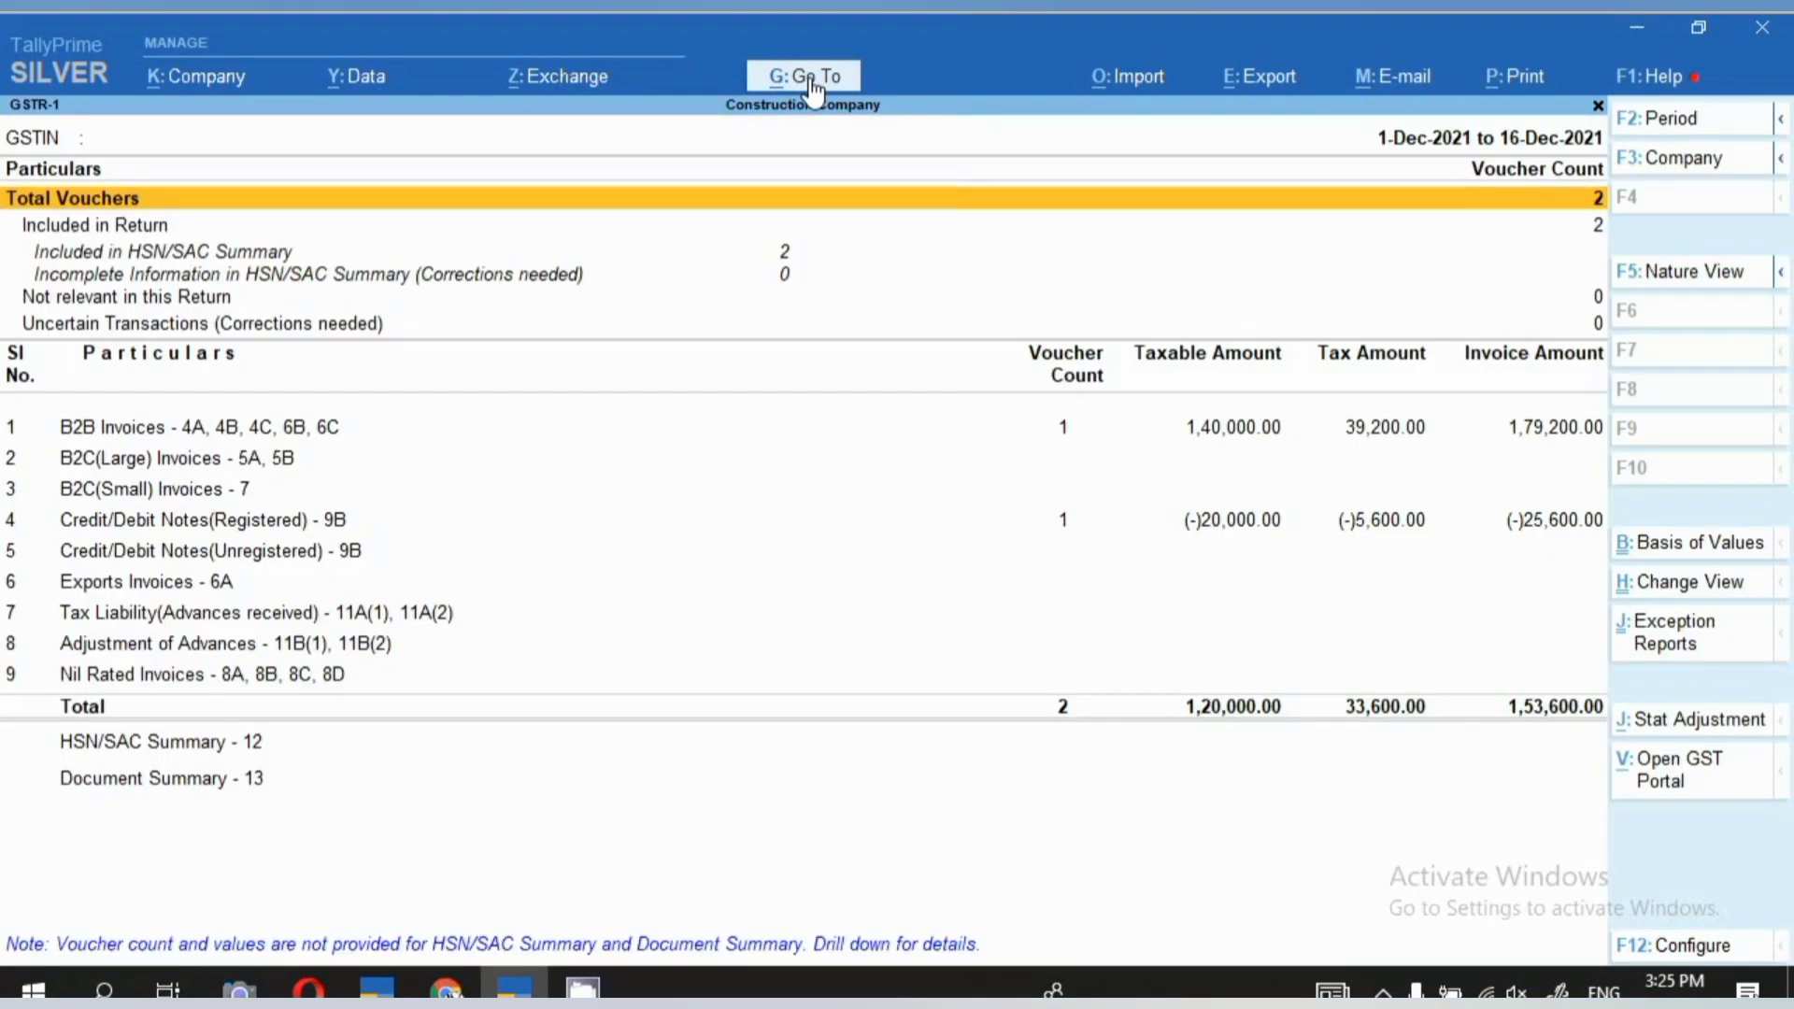
# Examine the GSTR-1 rows for B2B invoices and registered credit/debit notes against the net taxable, tax and invoice totals
pyautogui.press('Down')
pyautogui.press('Down')
pyautogui.press('Down')
pyautogui.press('Down')
pyautogui.press('Down')
pyautogui.press('Down')
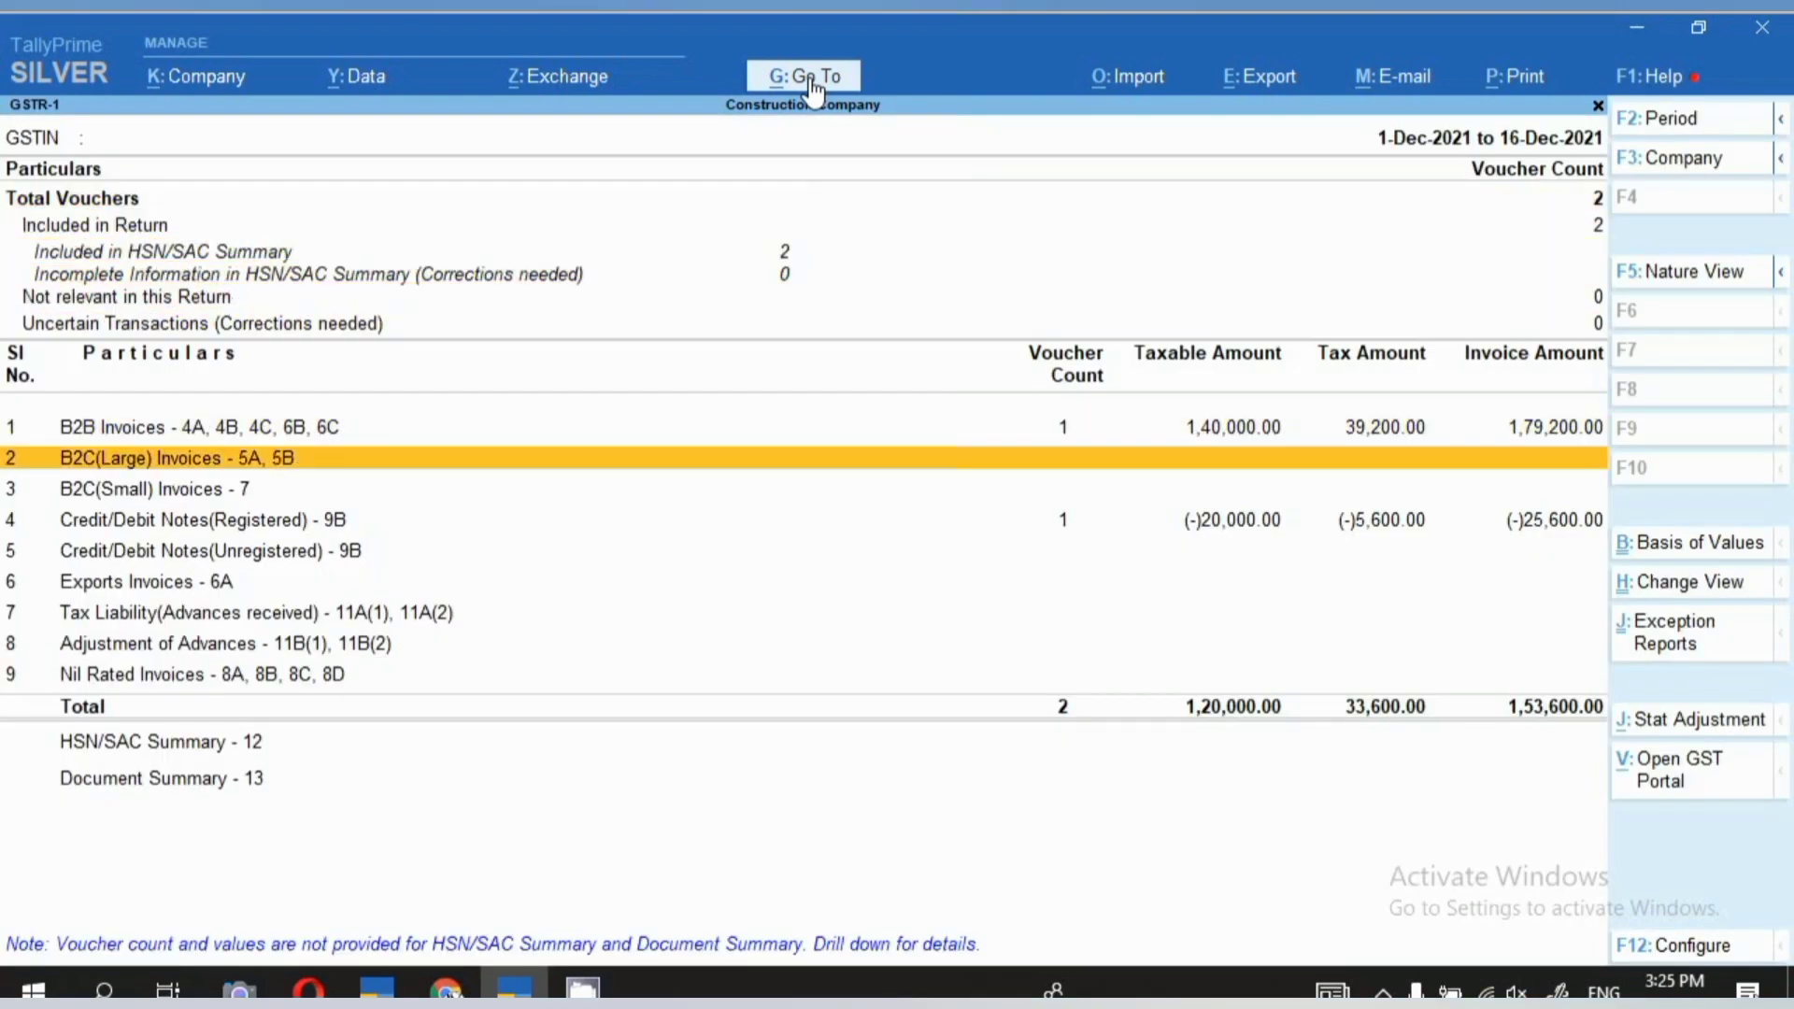
pyautogui.press('Up')
pyautogui.press('Down')
pyautogui.press('Down')
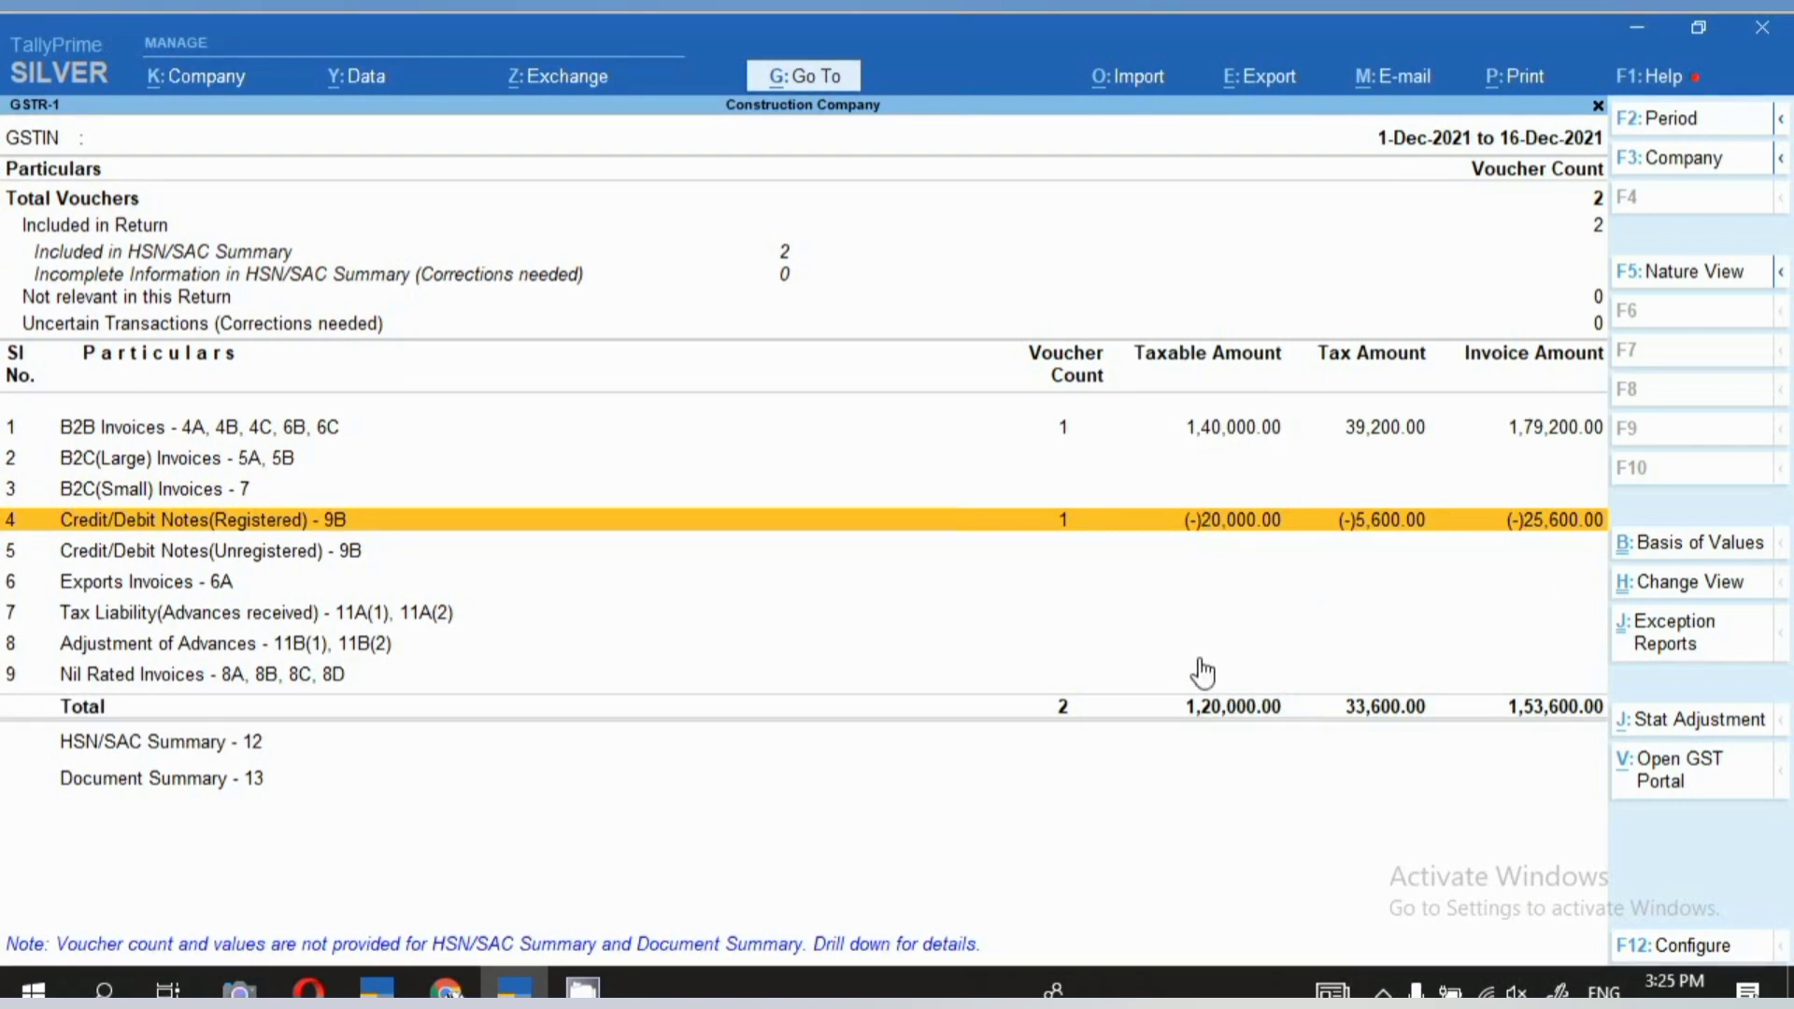
pyautogui.click(1287, 751)
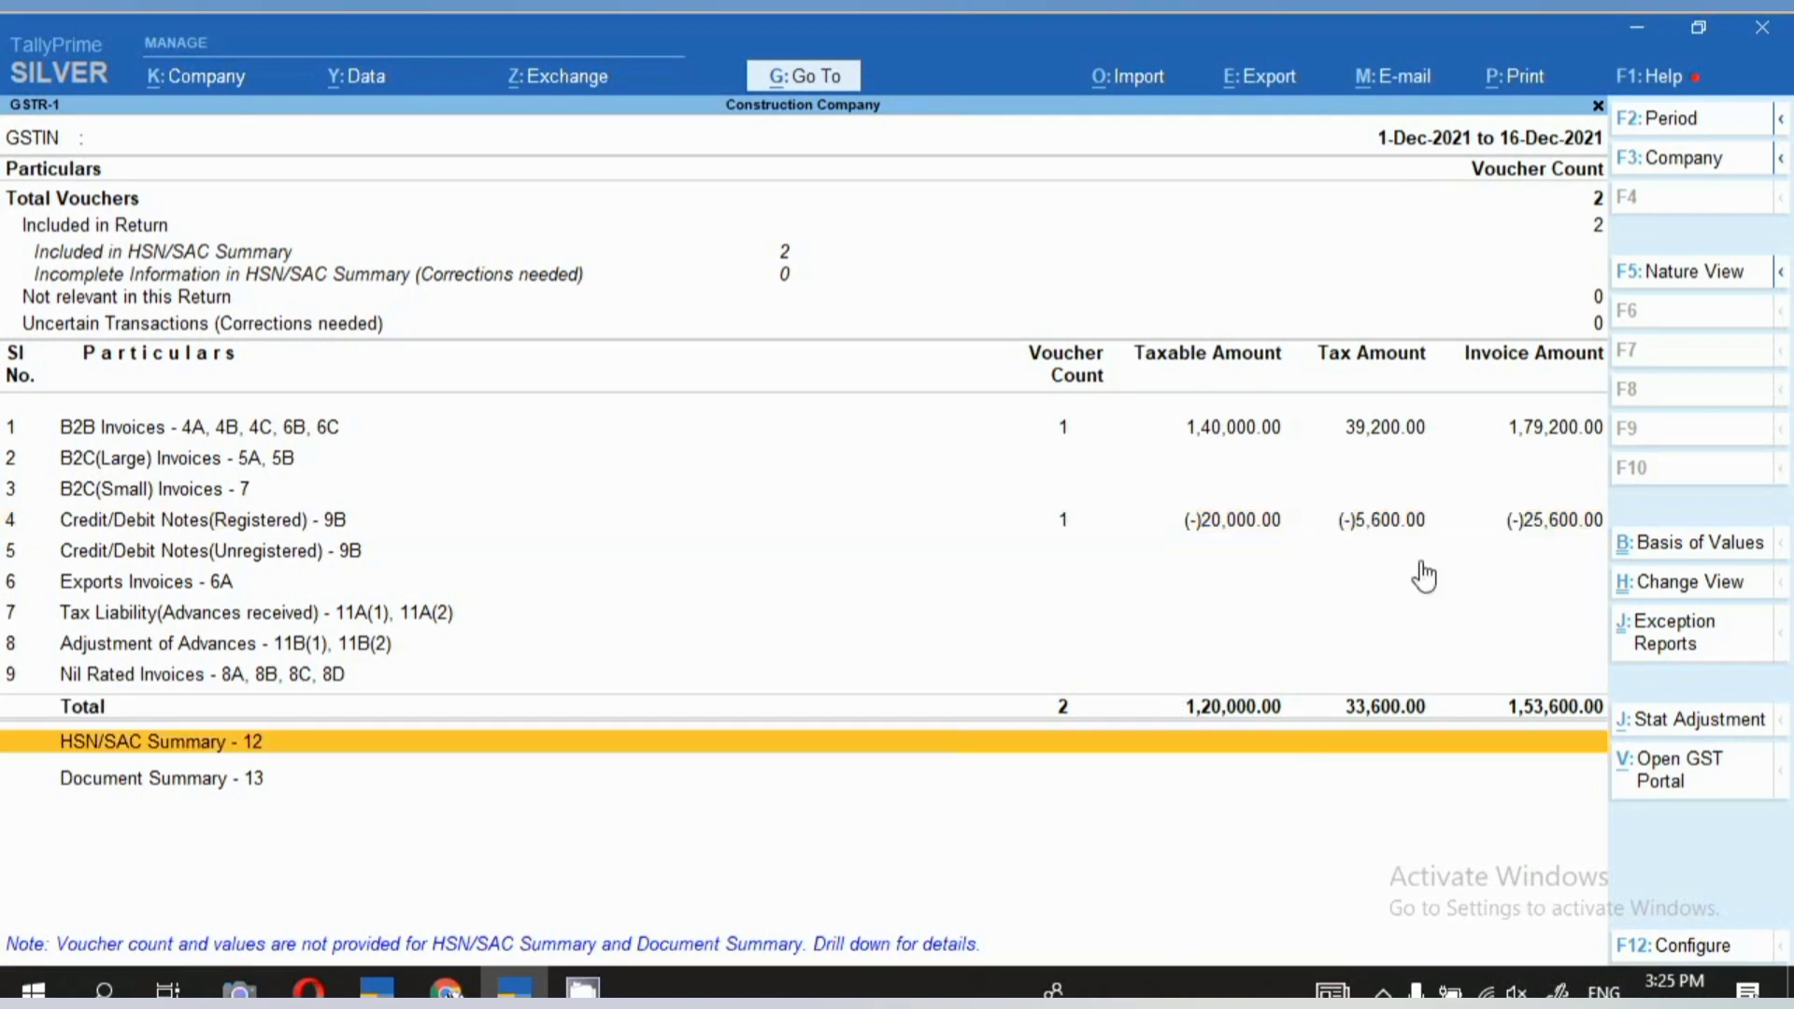
pyautogui.click(1380, 454)
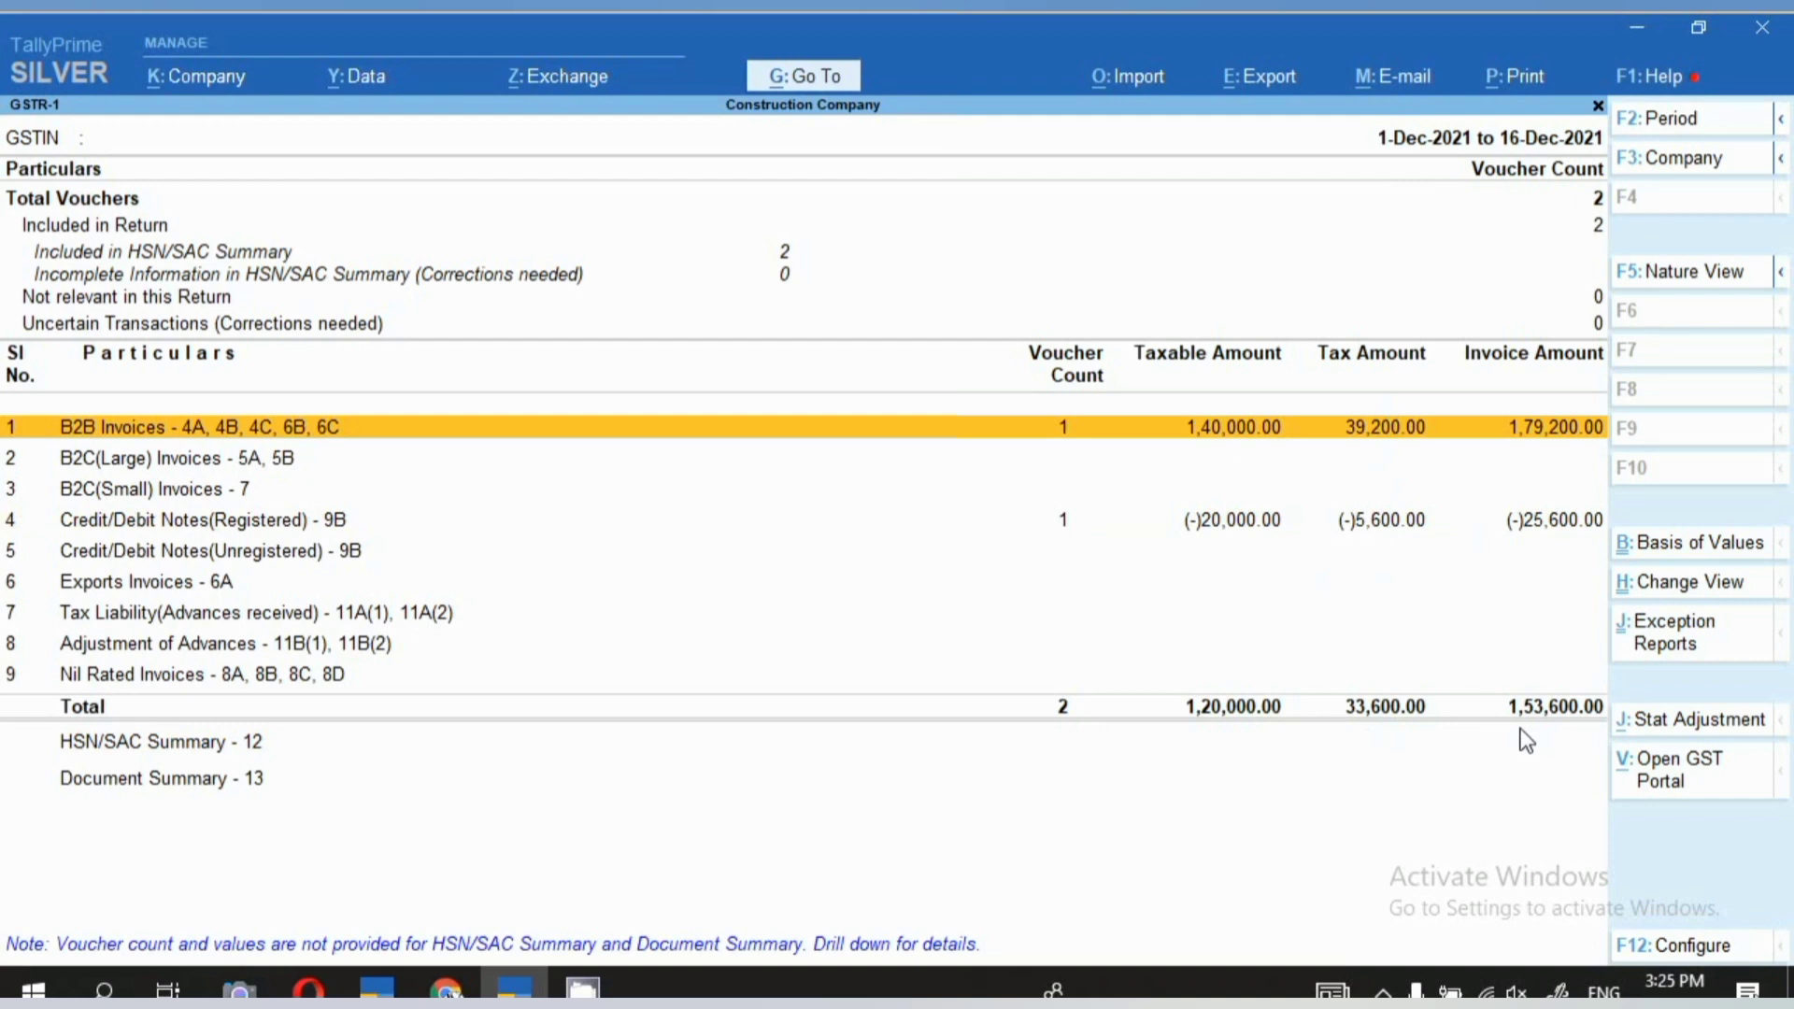
# Drill into Credit/Debit Notes(Registered) - 9B and open the Aditya Group credit note voucher
pyautogui.press('Down')
pyautogui.press('Down')
pyautogui.press('Down')
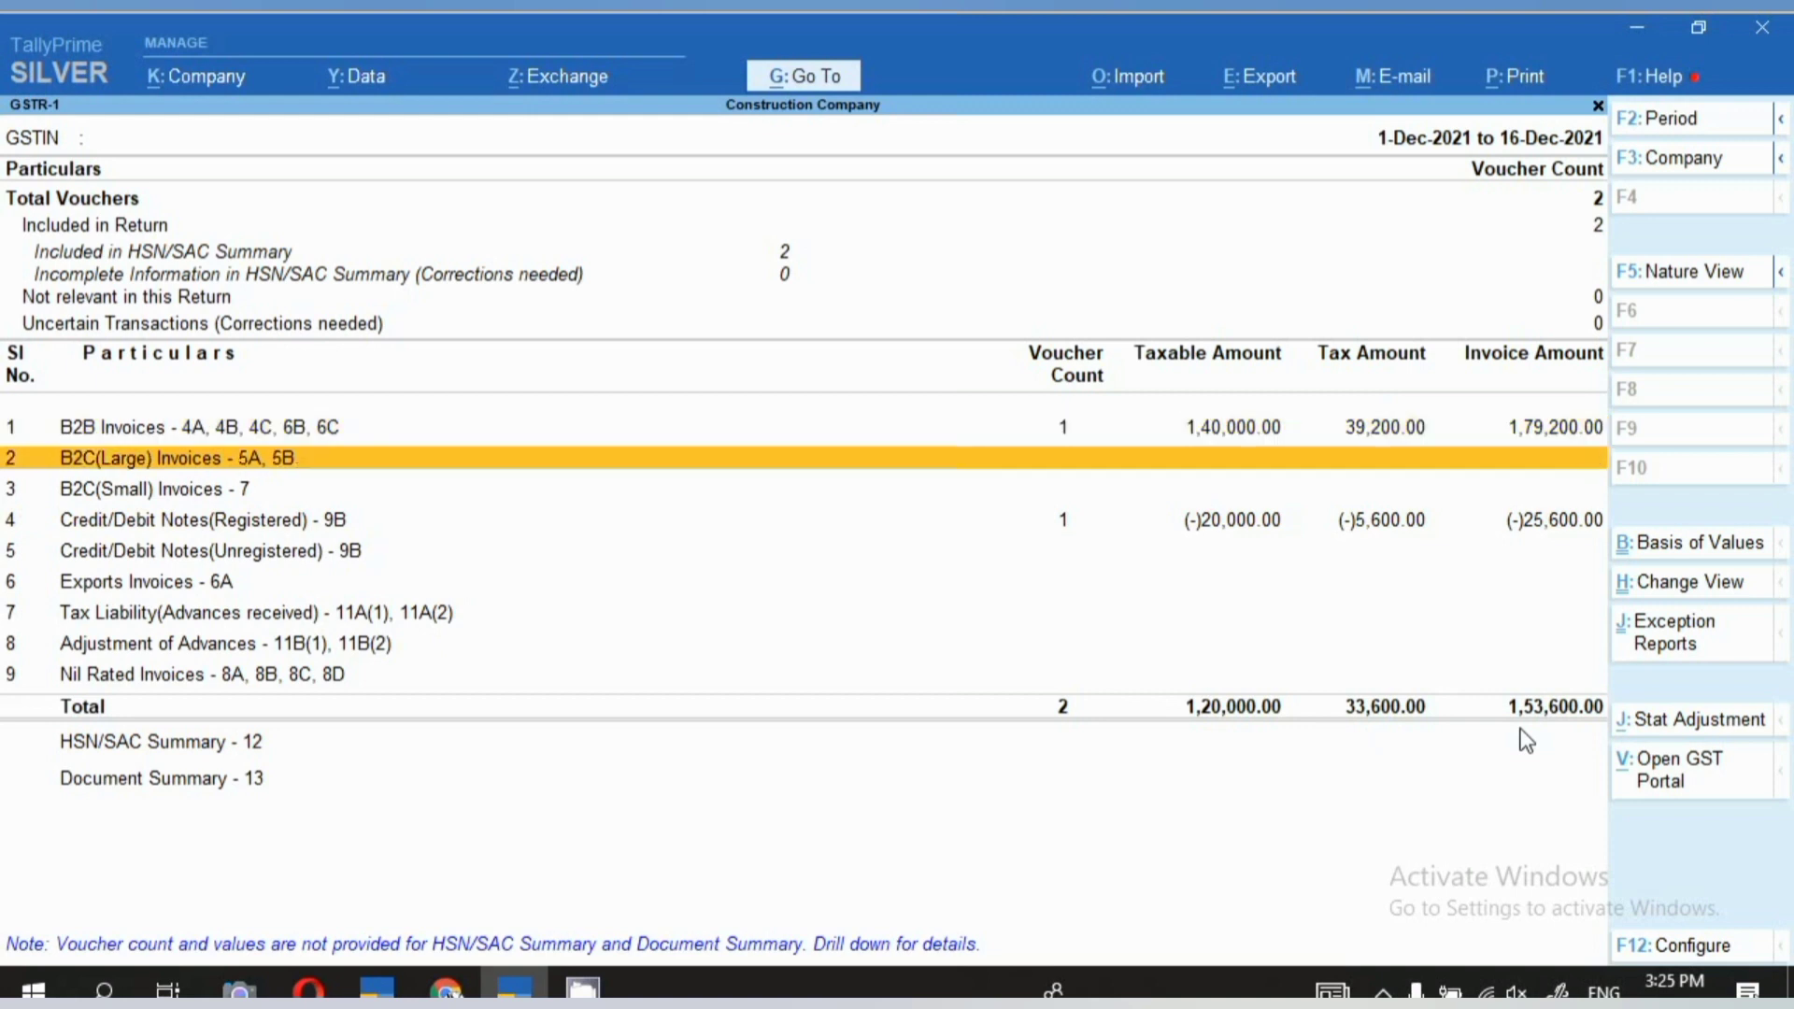
pyautogui.press('Return')
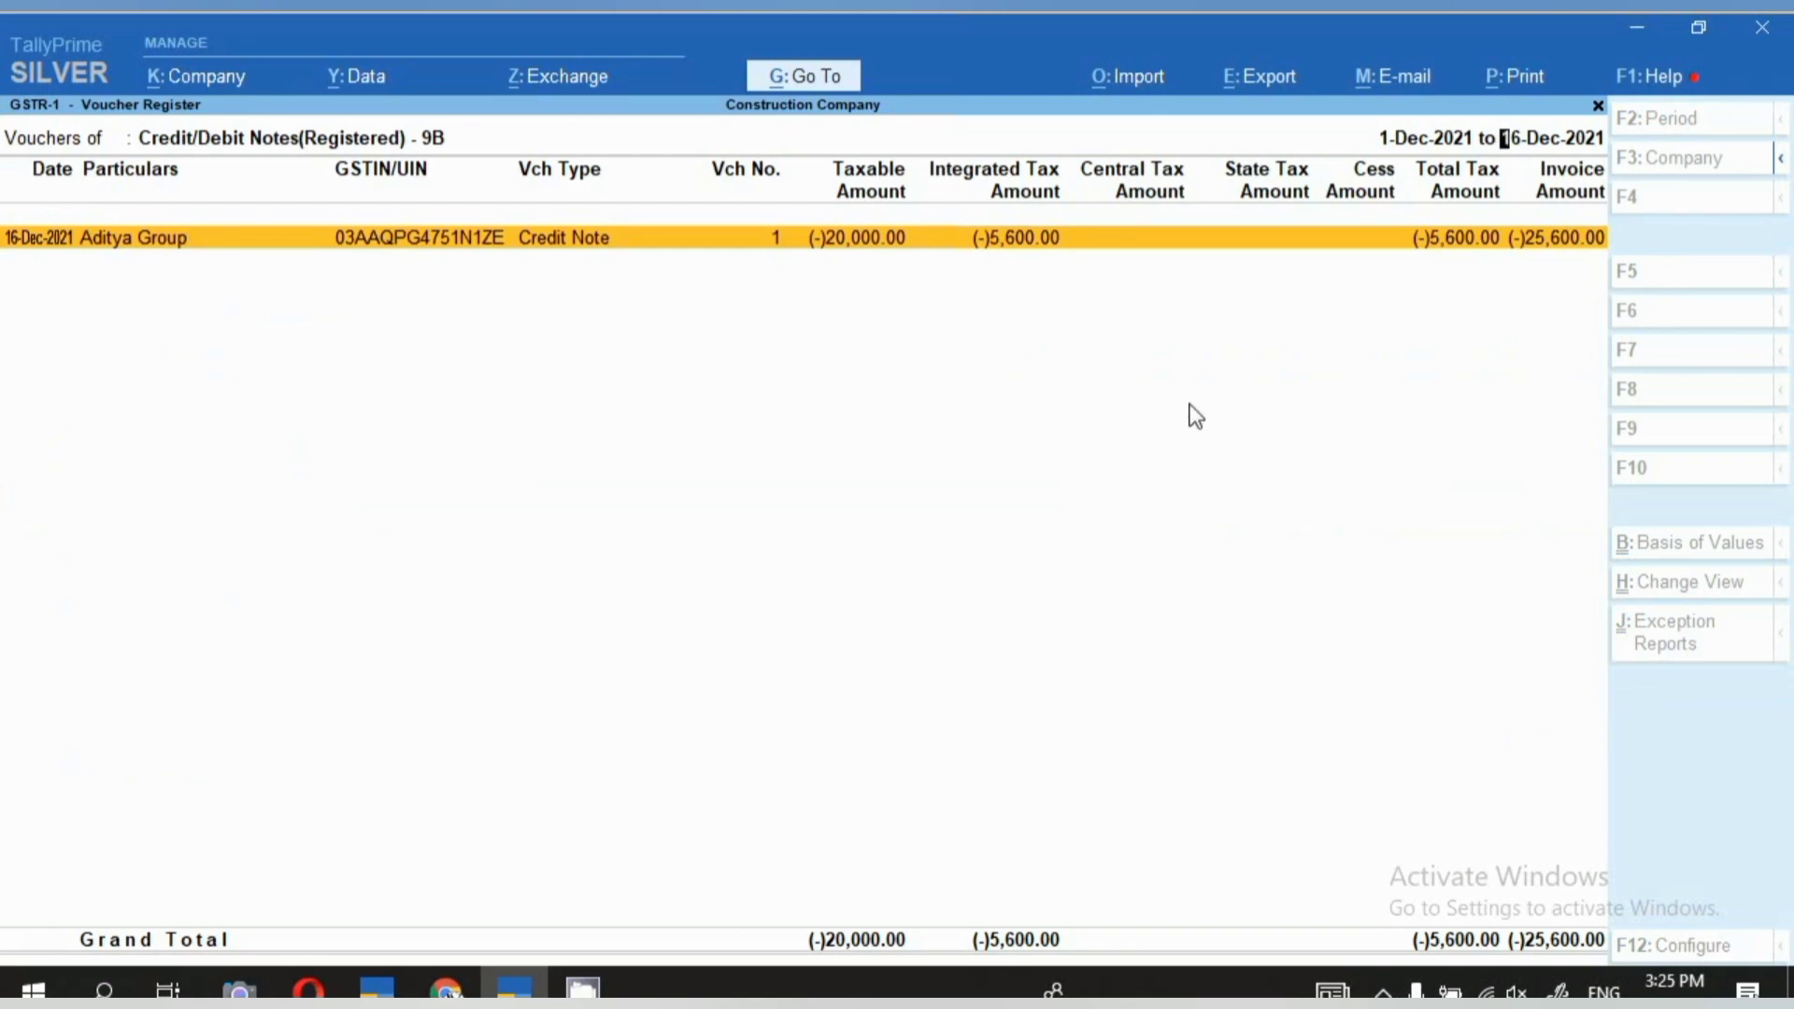
pyautogui.press('Return')
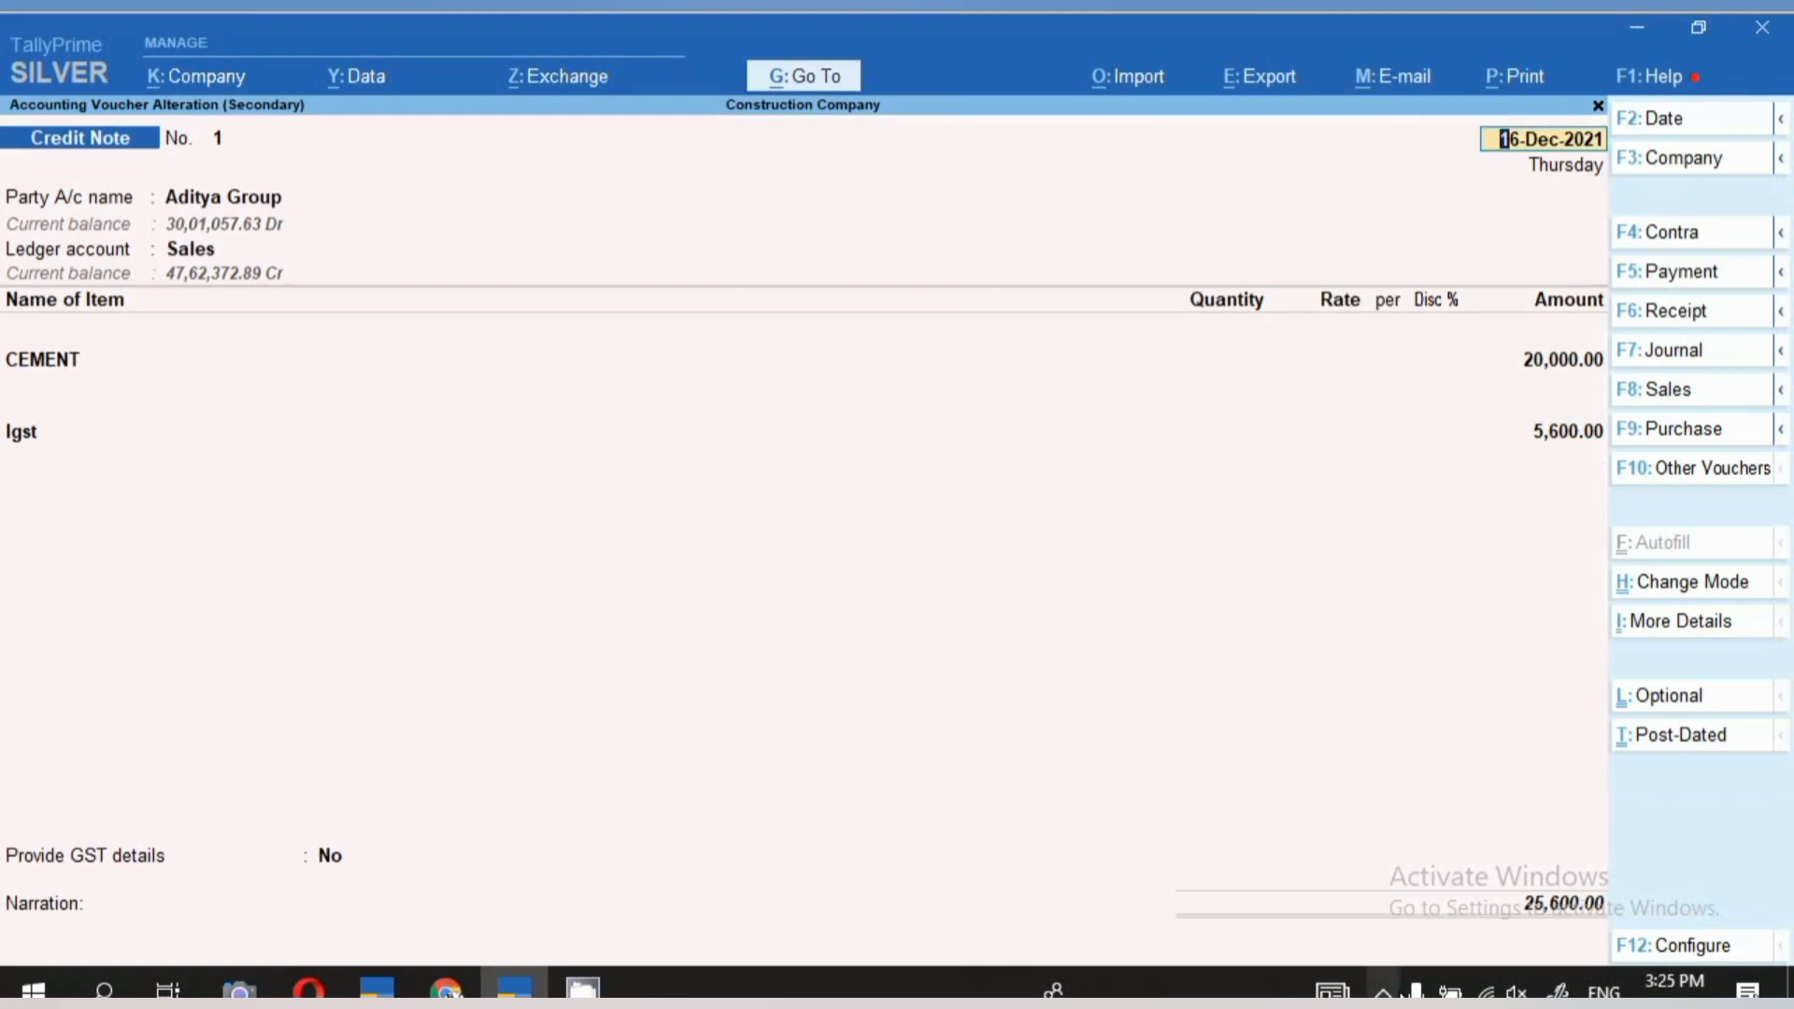
pyautogui.click(1385, 991)
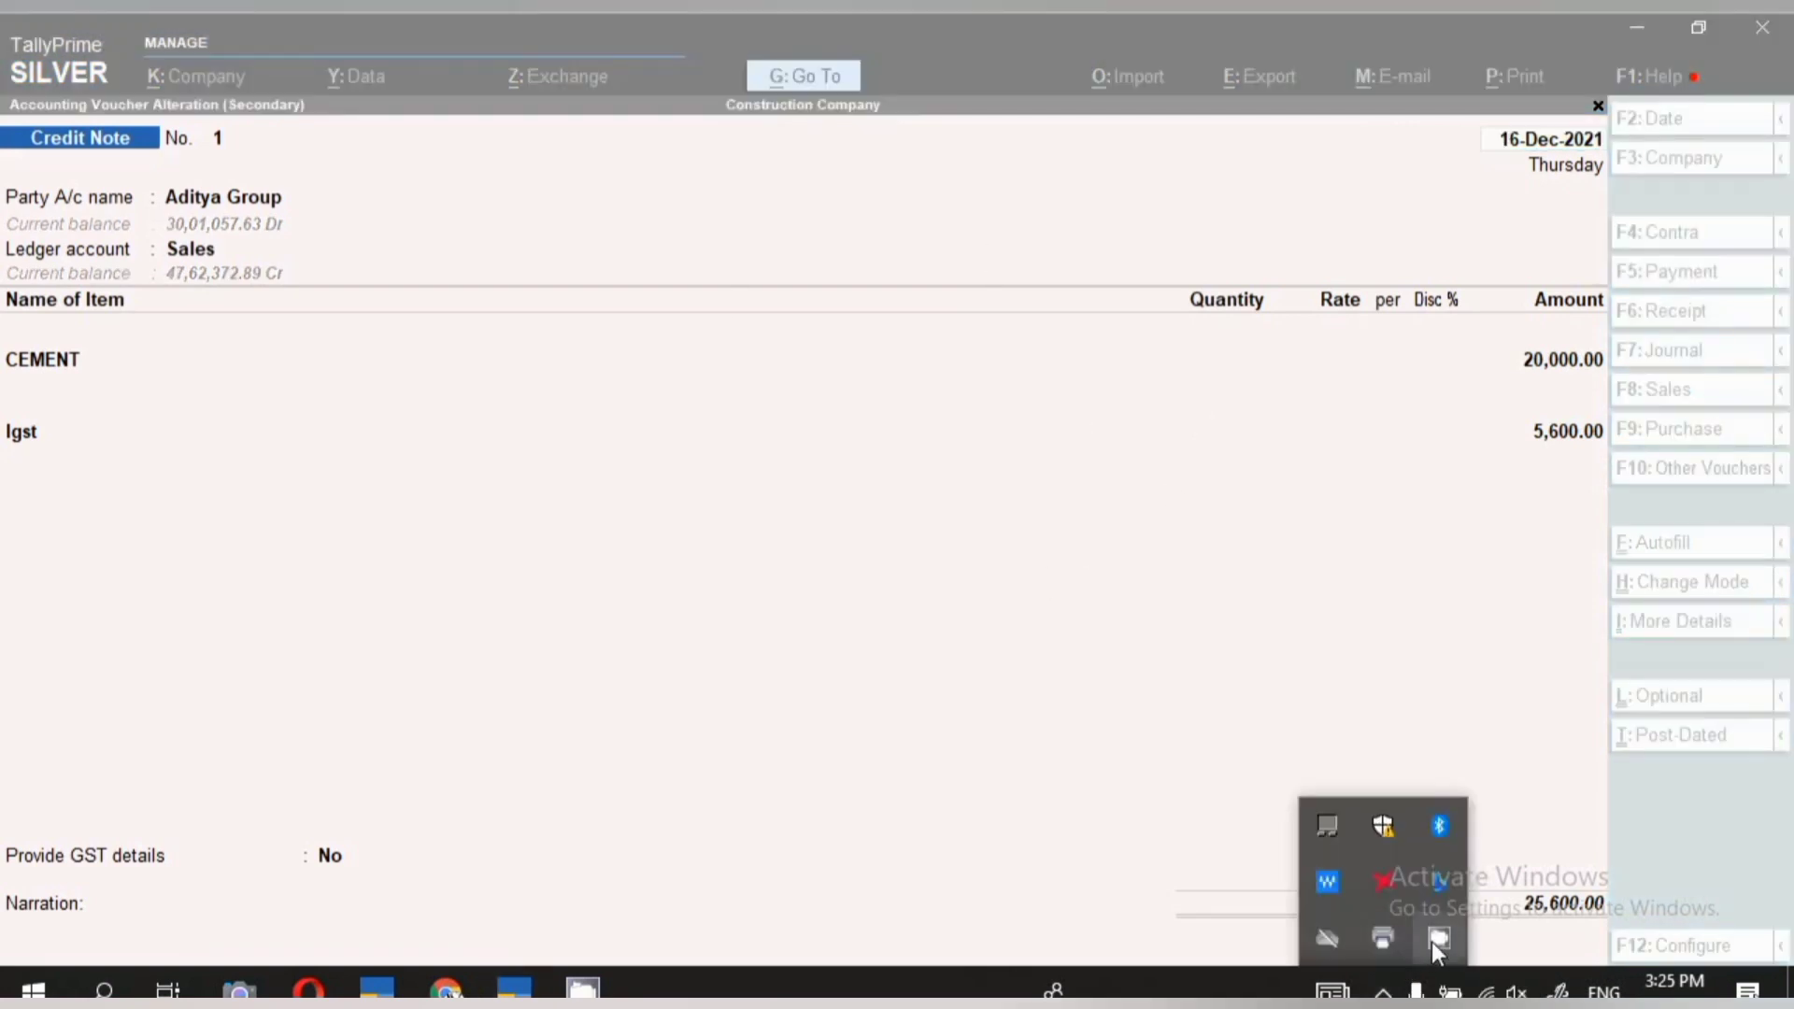
pyautogui.rightClick(1434, 942)
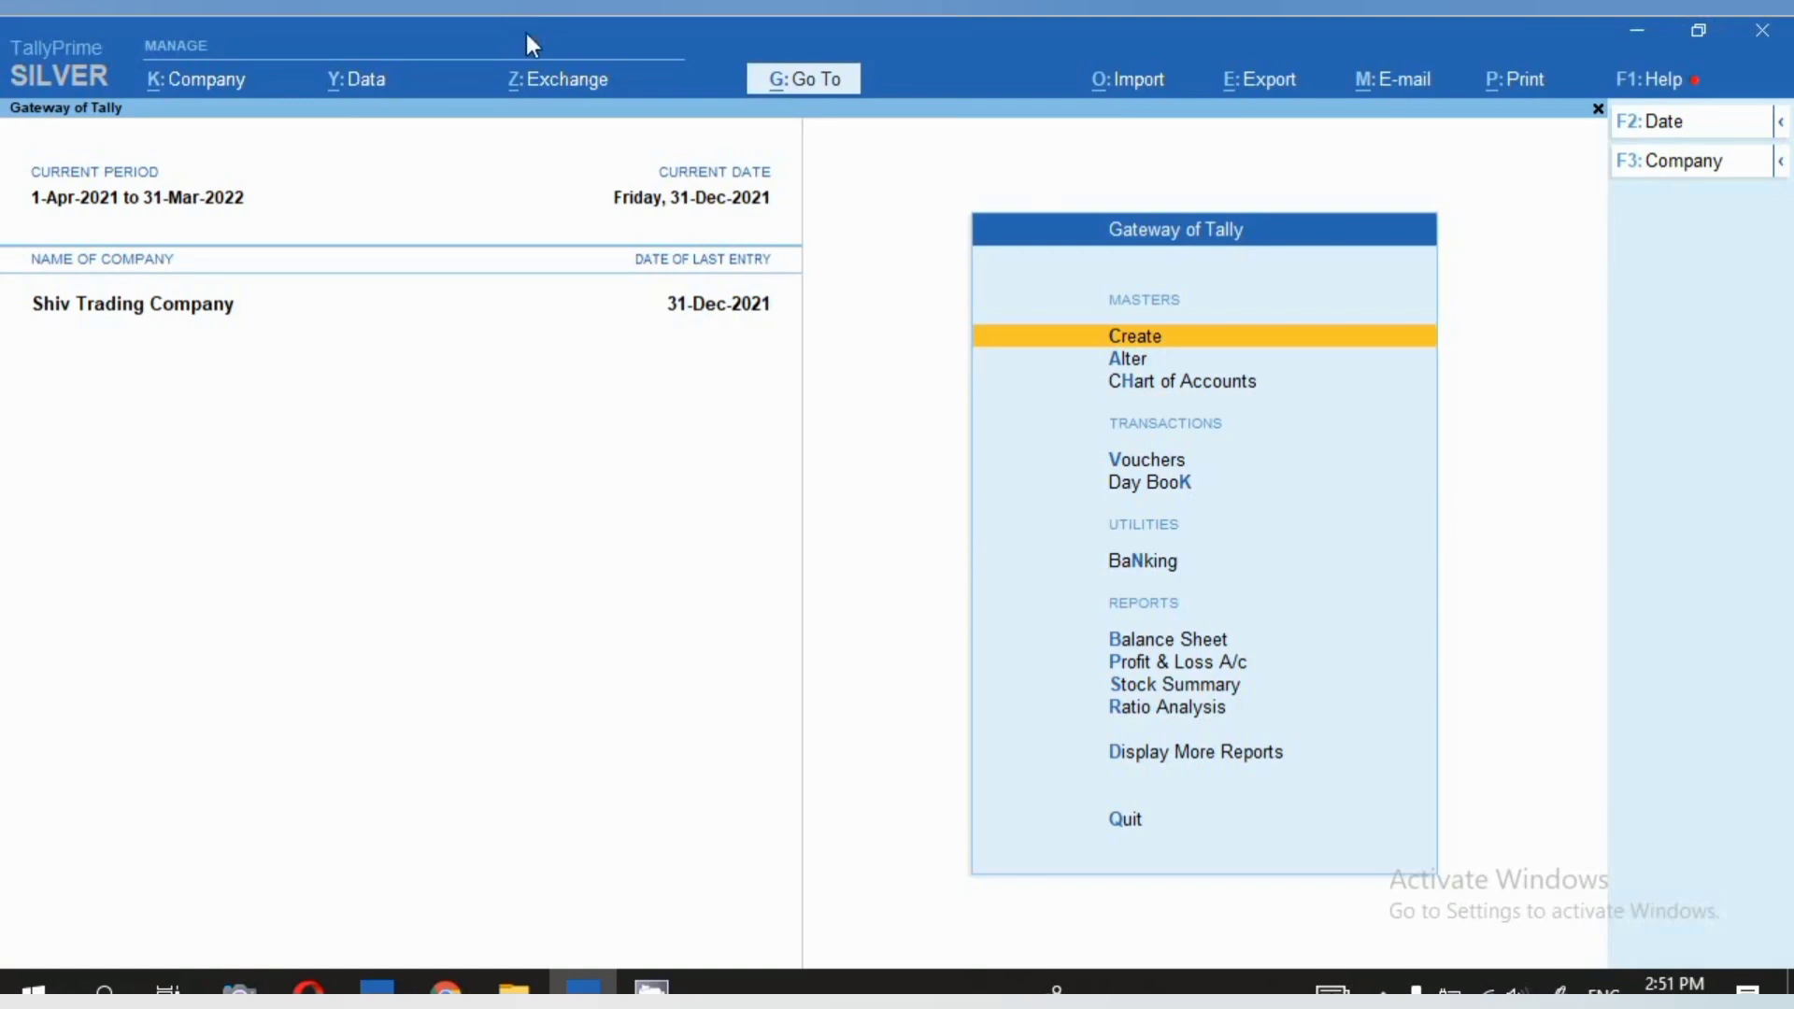
# From the chart of accounts, open the stock items of Shiv Trading Company in Multi Alter for All Items
pyautogui.click(1167, 383)
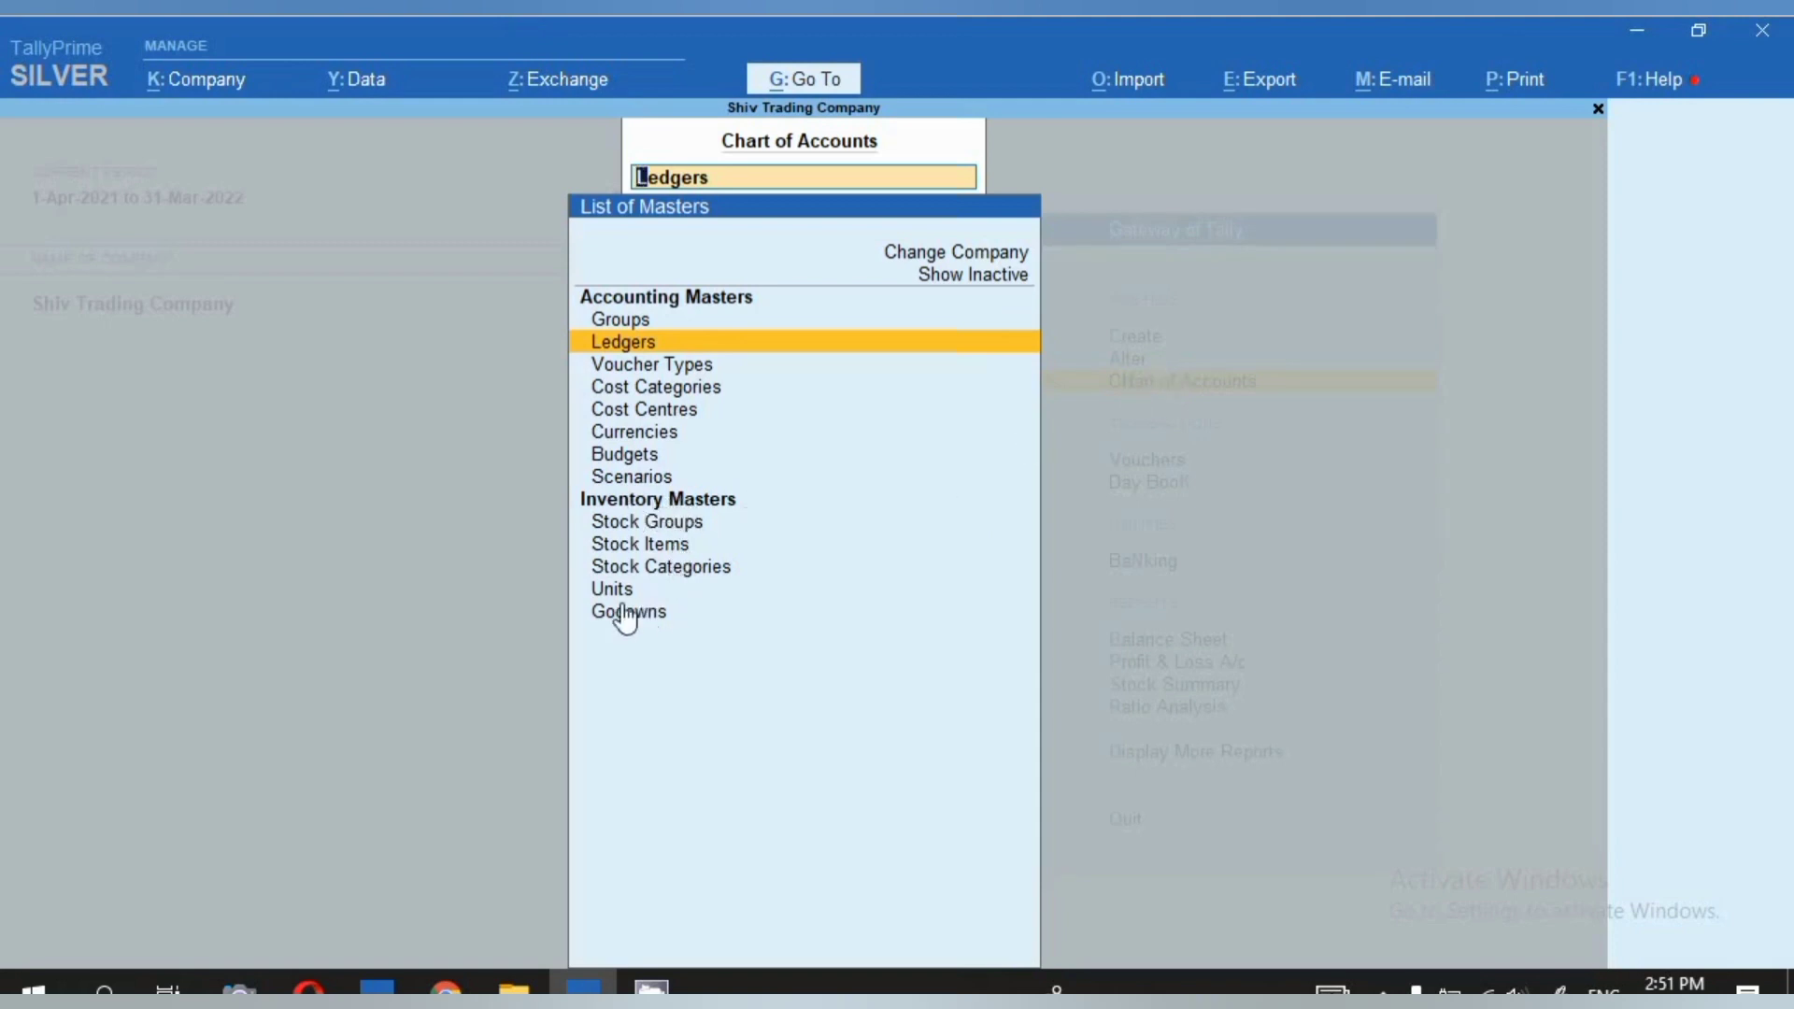
pyautogui.click(626, 551)
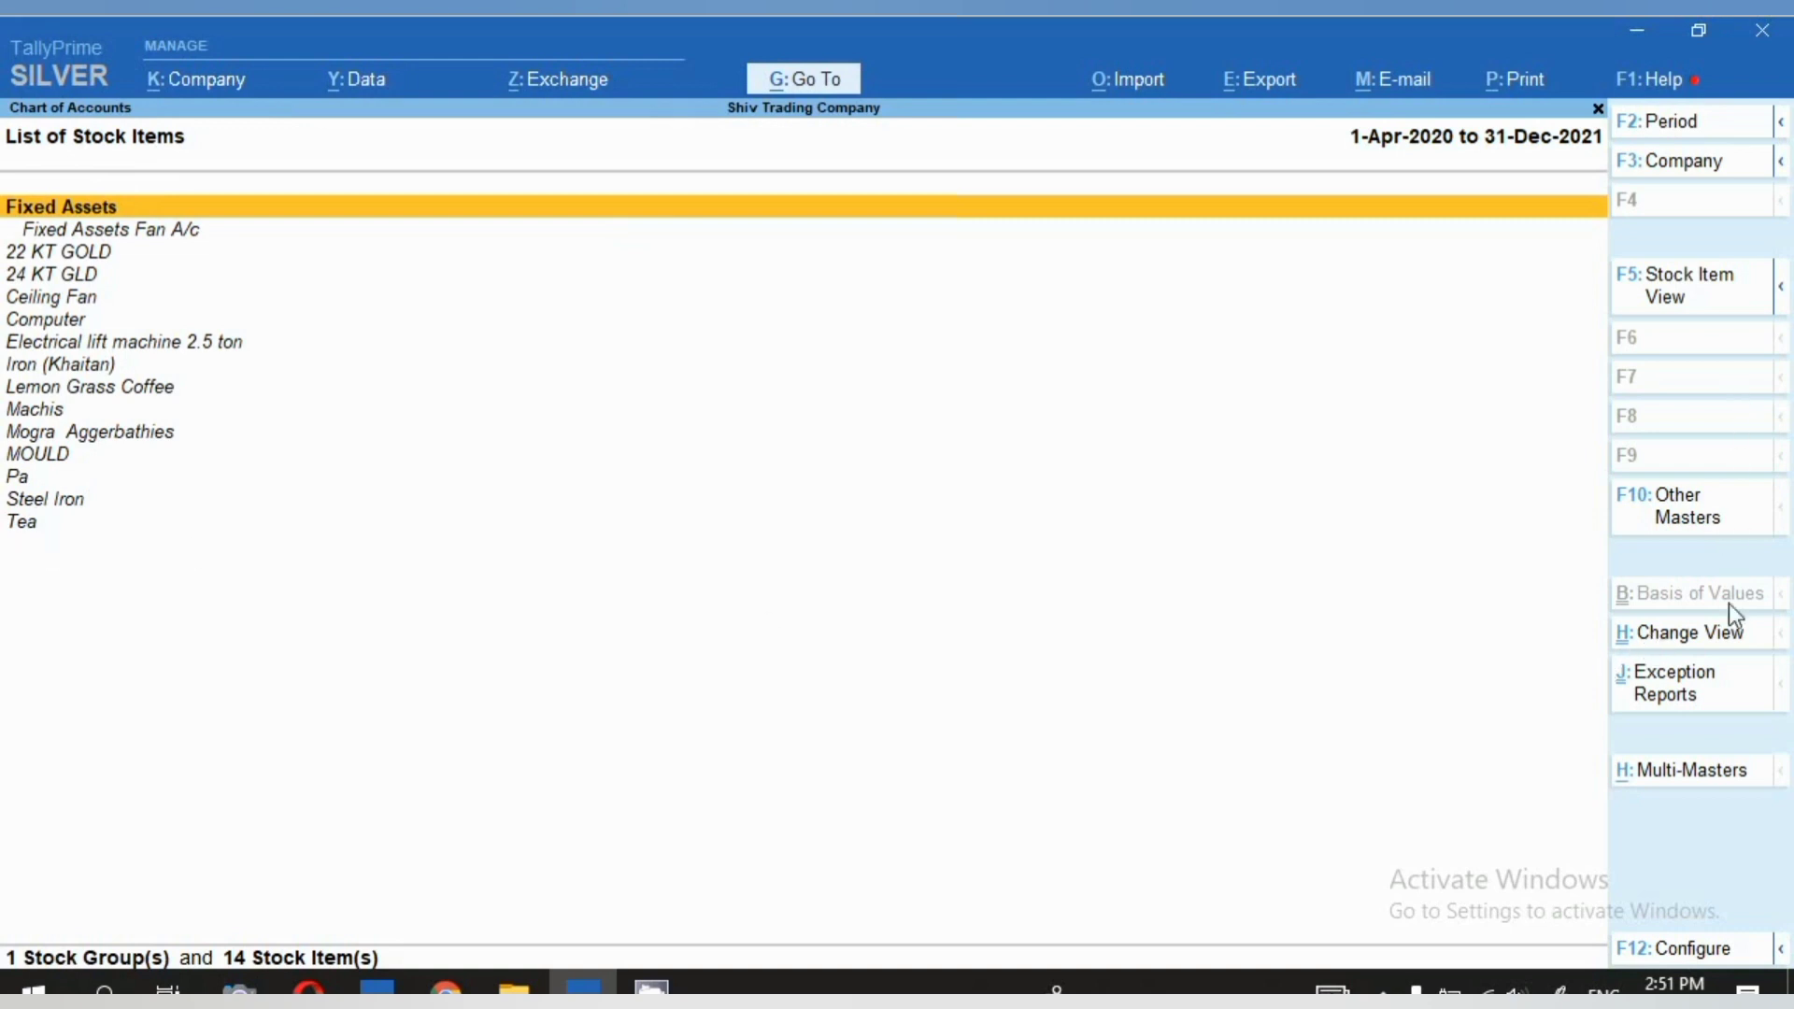
pyautogui.click(1687, 776)
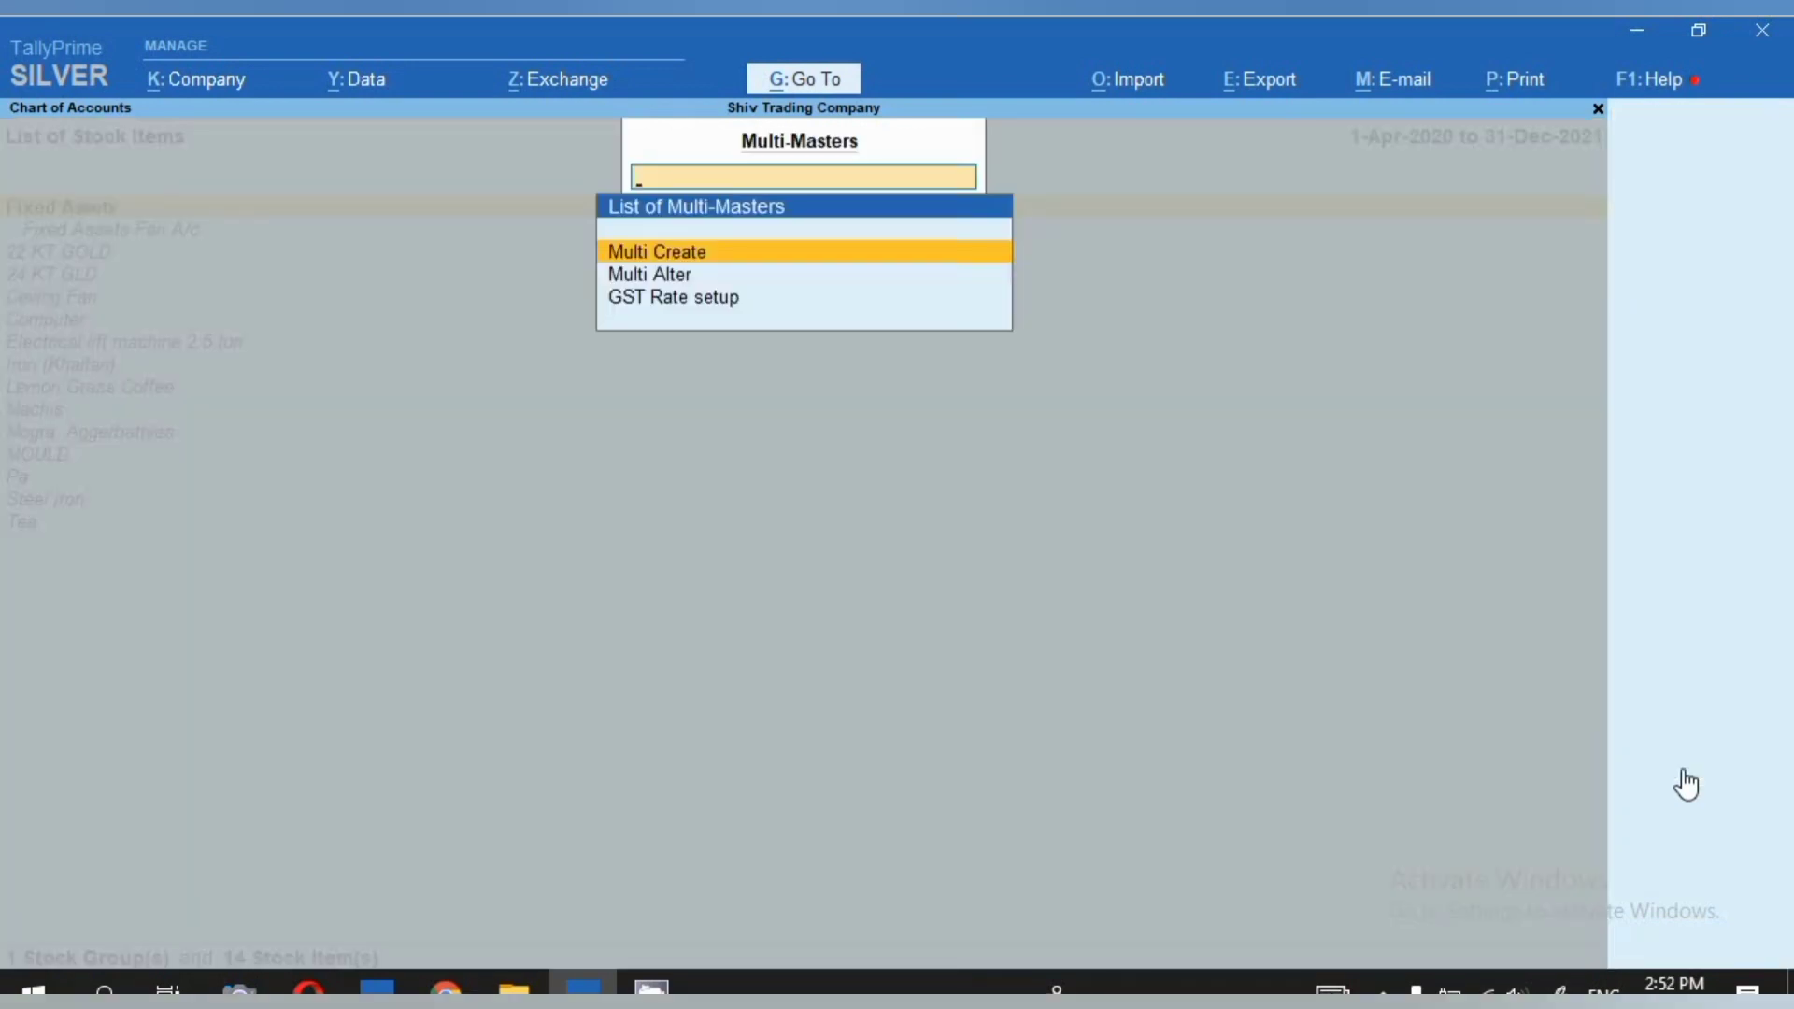
pyautogui.click(638, 281)
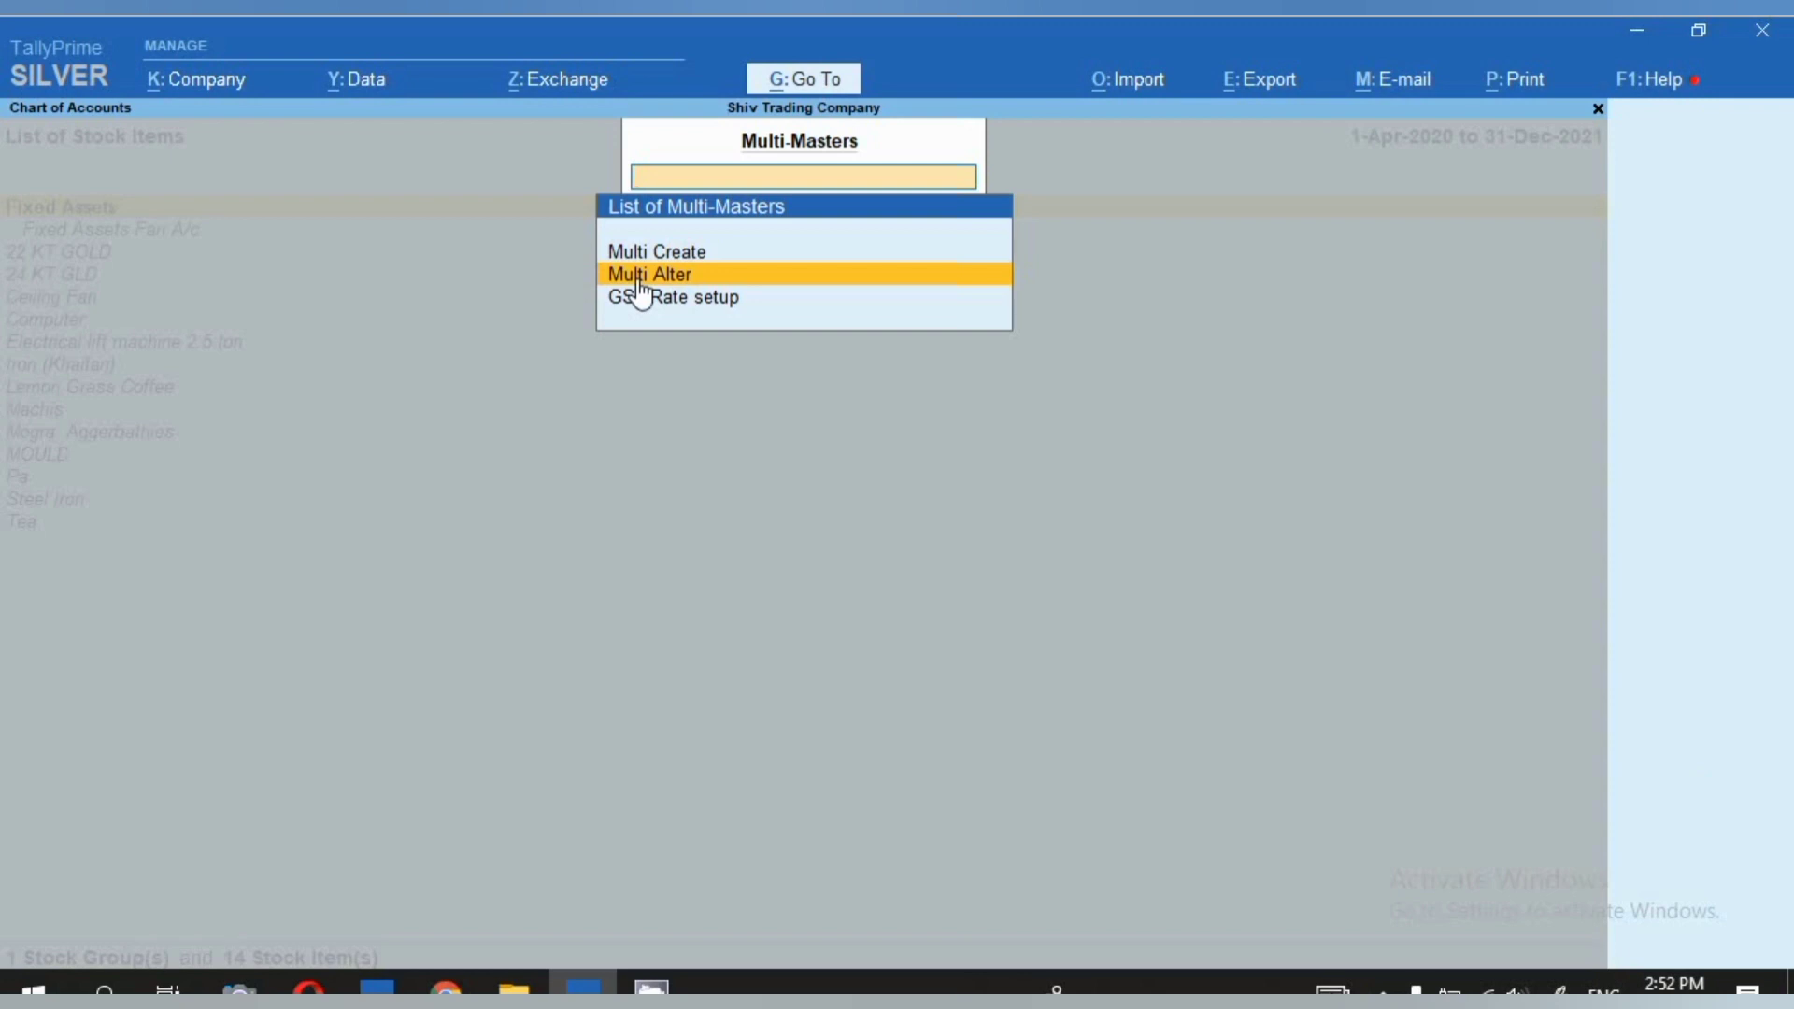
pyautogui.click(640, 283)
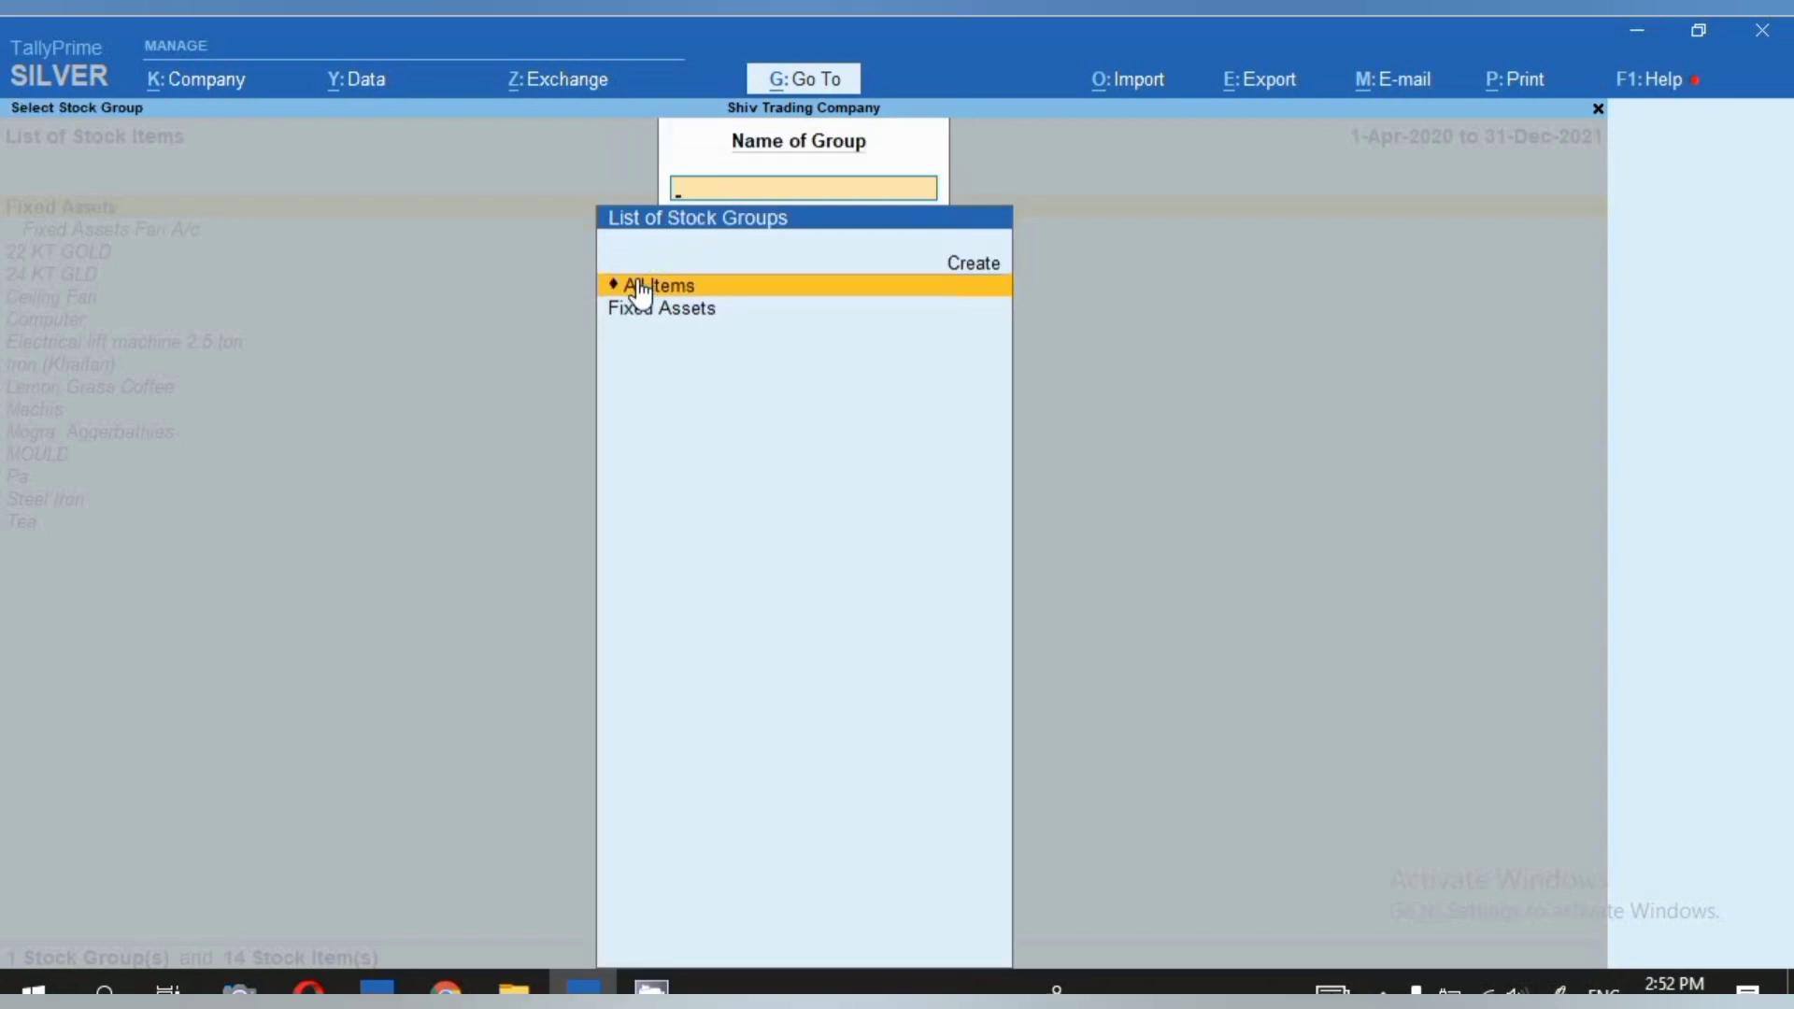
pyautogui.click(642, 289)
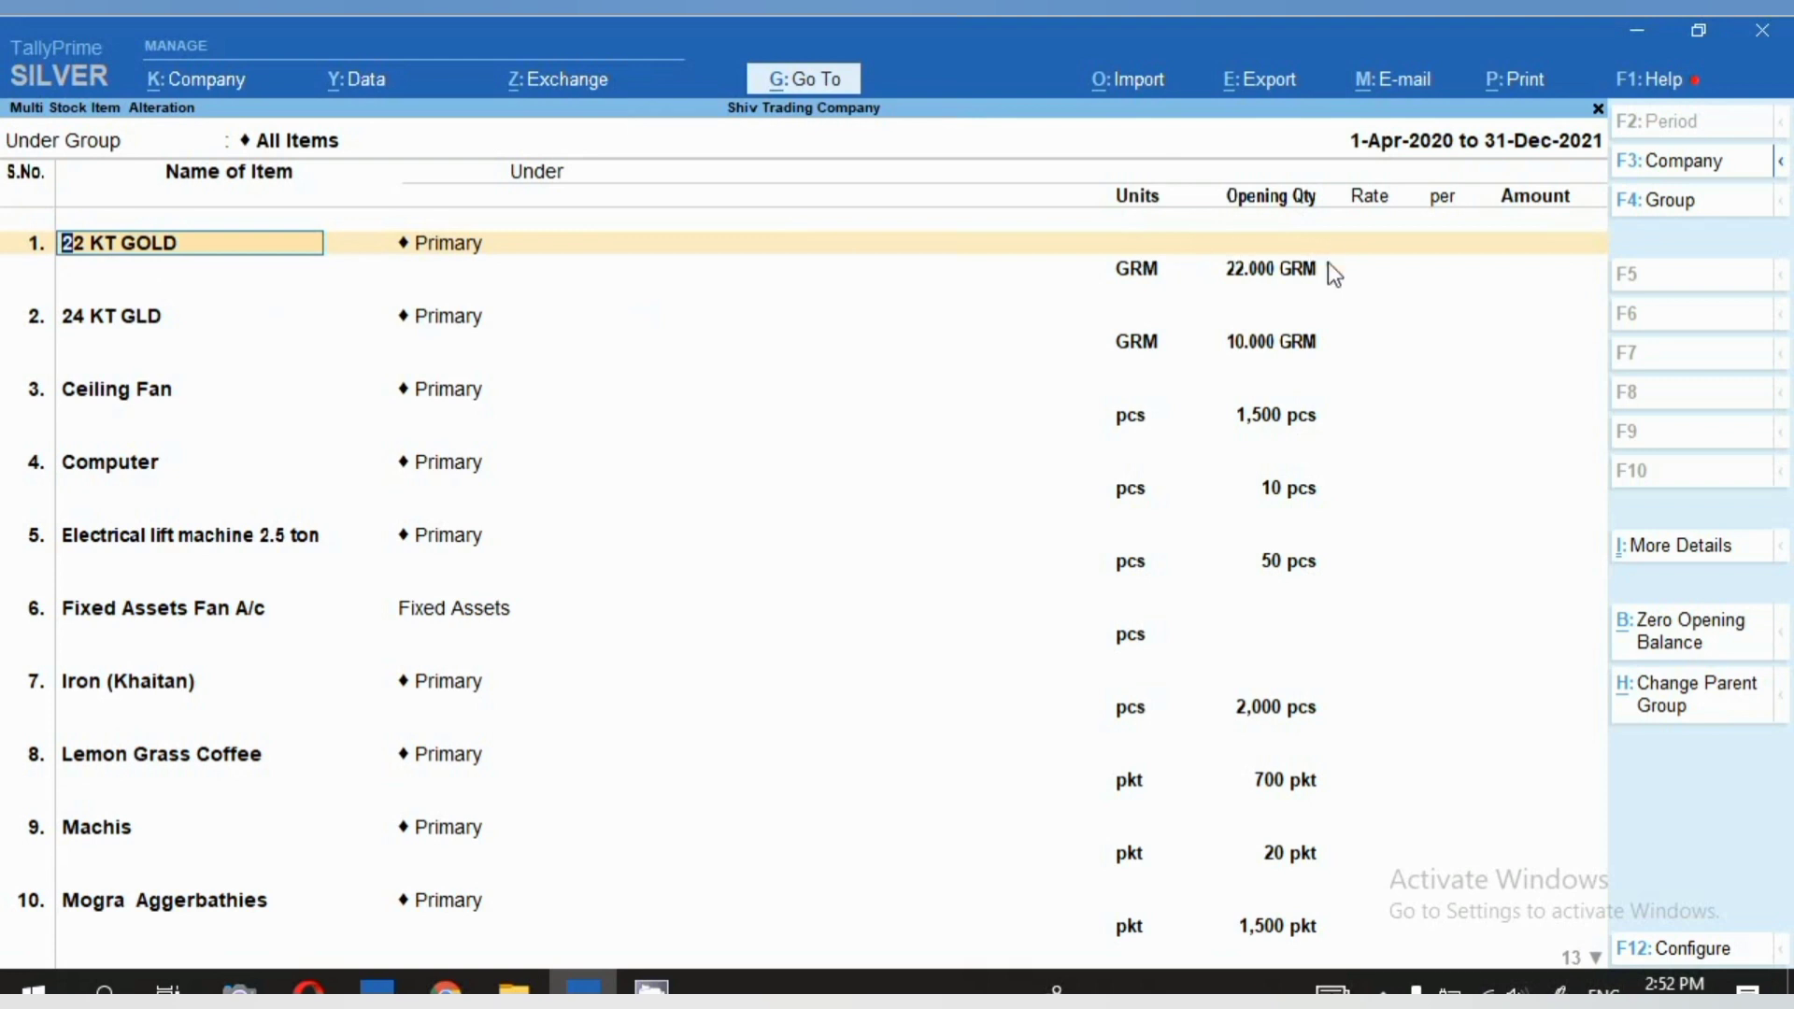
# Clear the opening quantities of 24 KT GLD and Electrical lift machine 2.5 ton in the multi stock item alteration
pyautogui.click(128, 334)
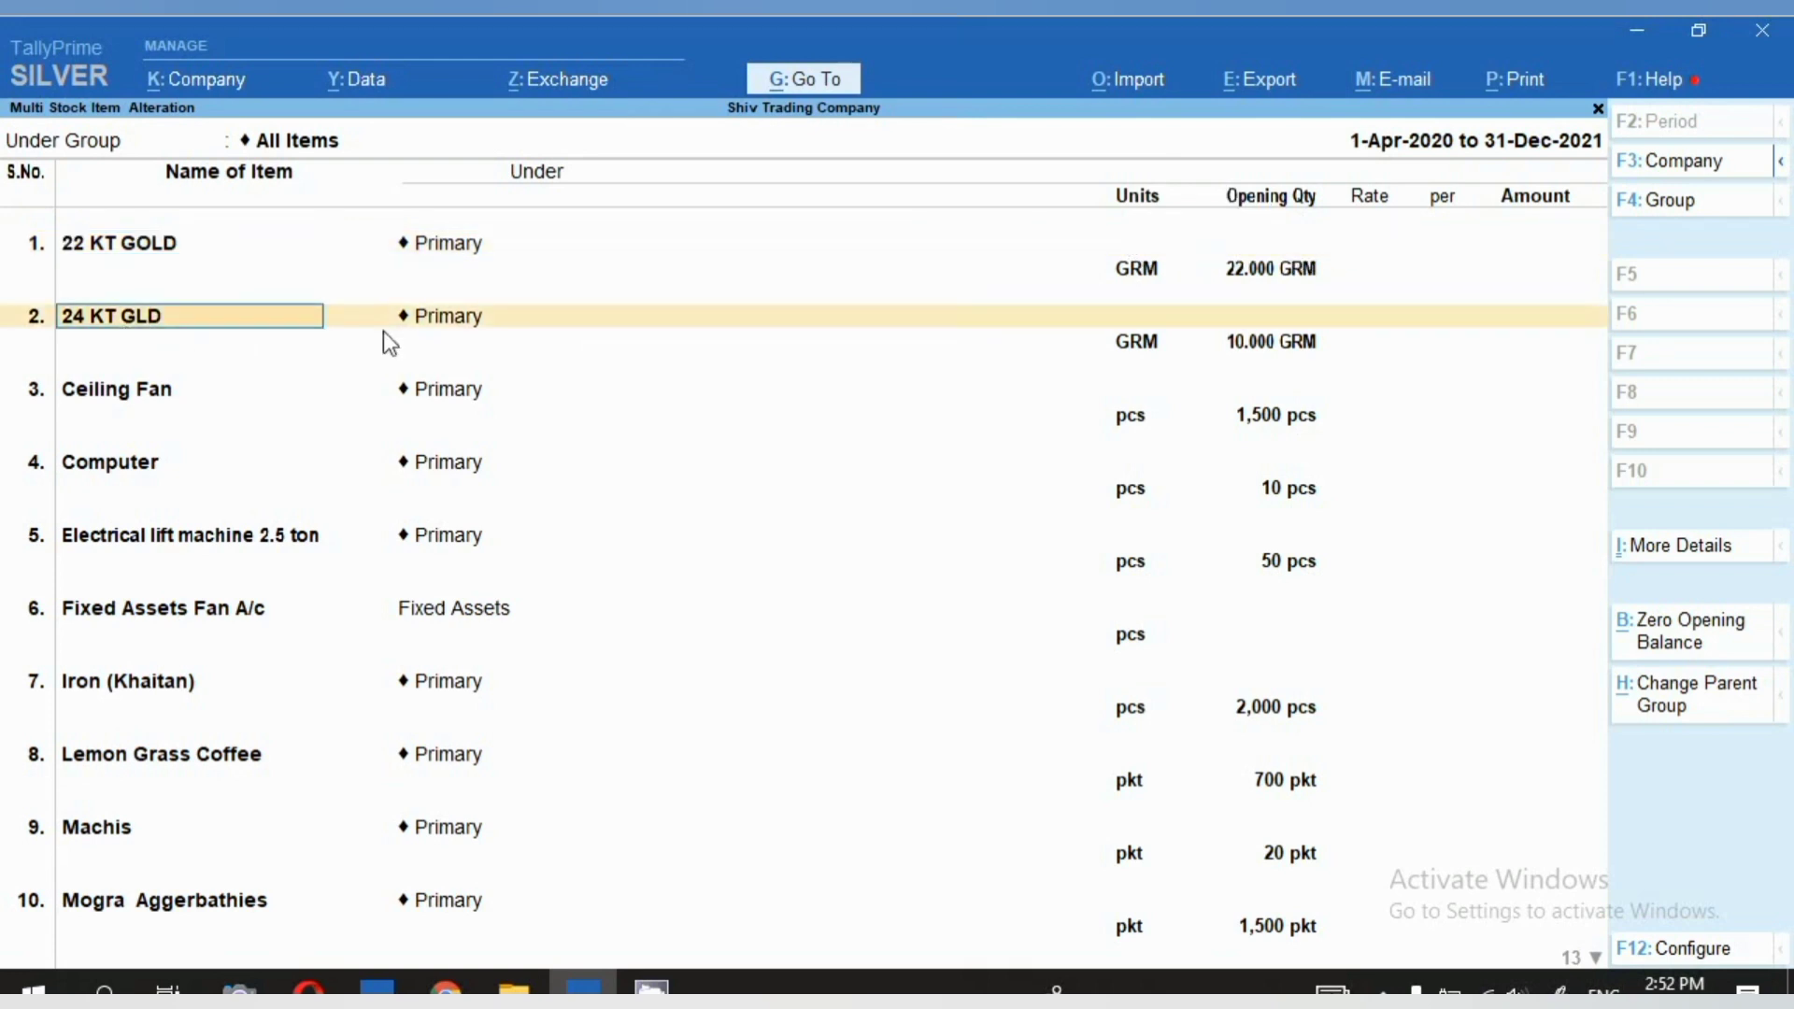
pyautogui.click(1255, 343)
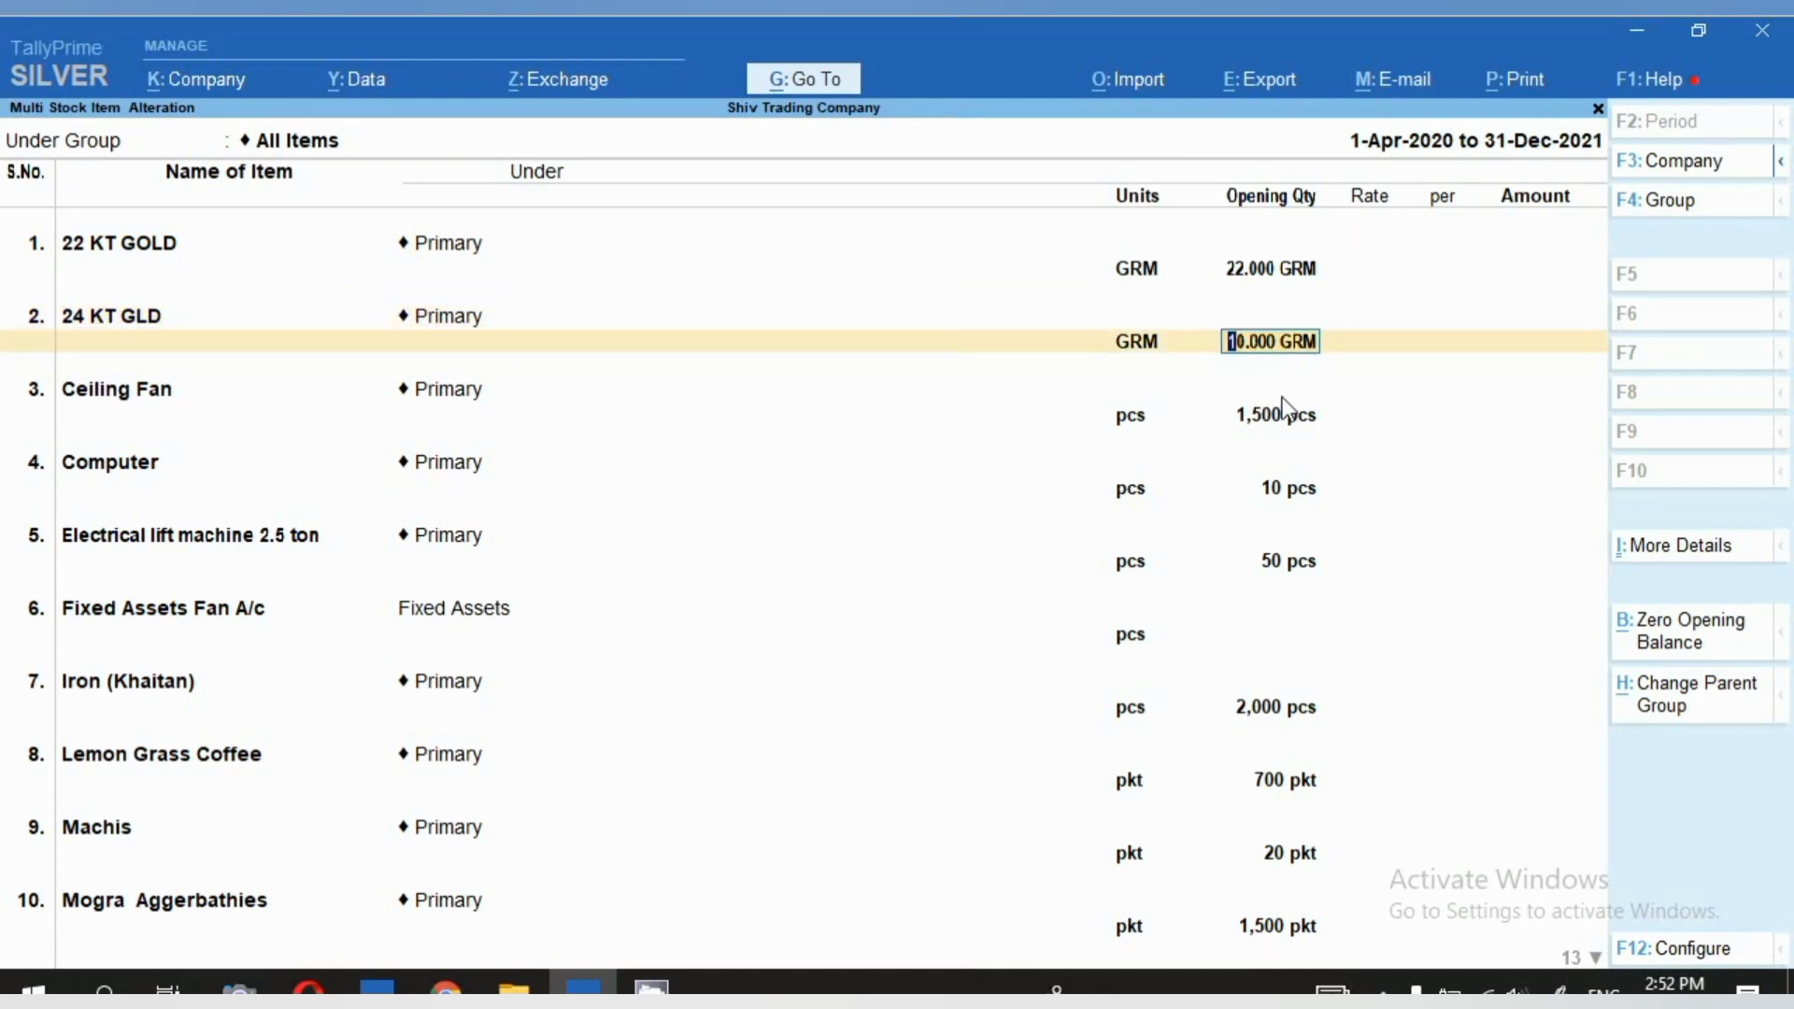
pyautogui.press('BackSpace')
pyautogui.press('Return')
pyautogui.click(1288, 563)
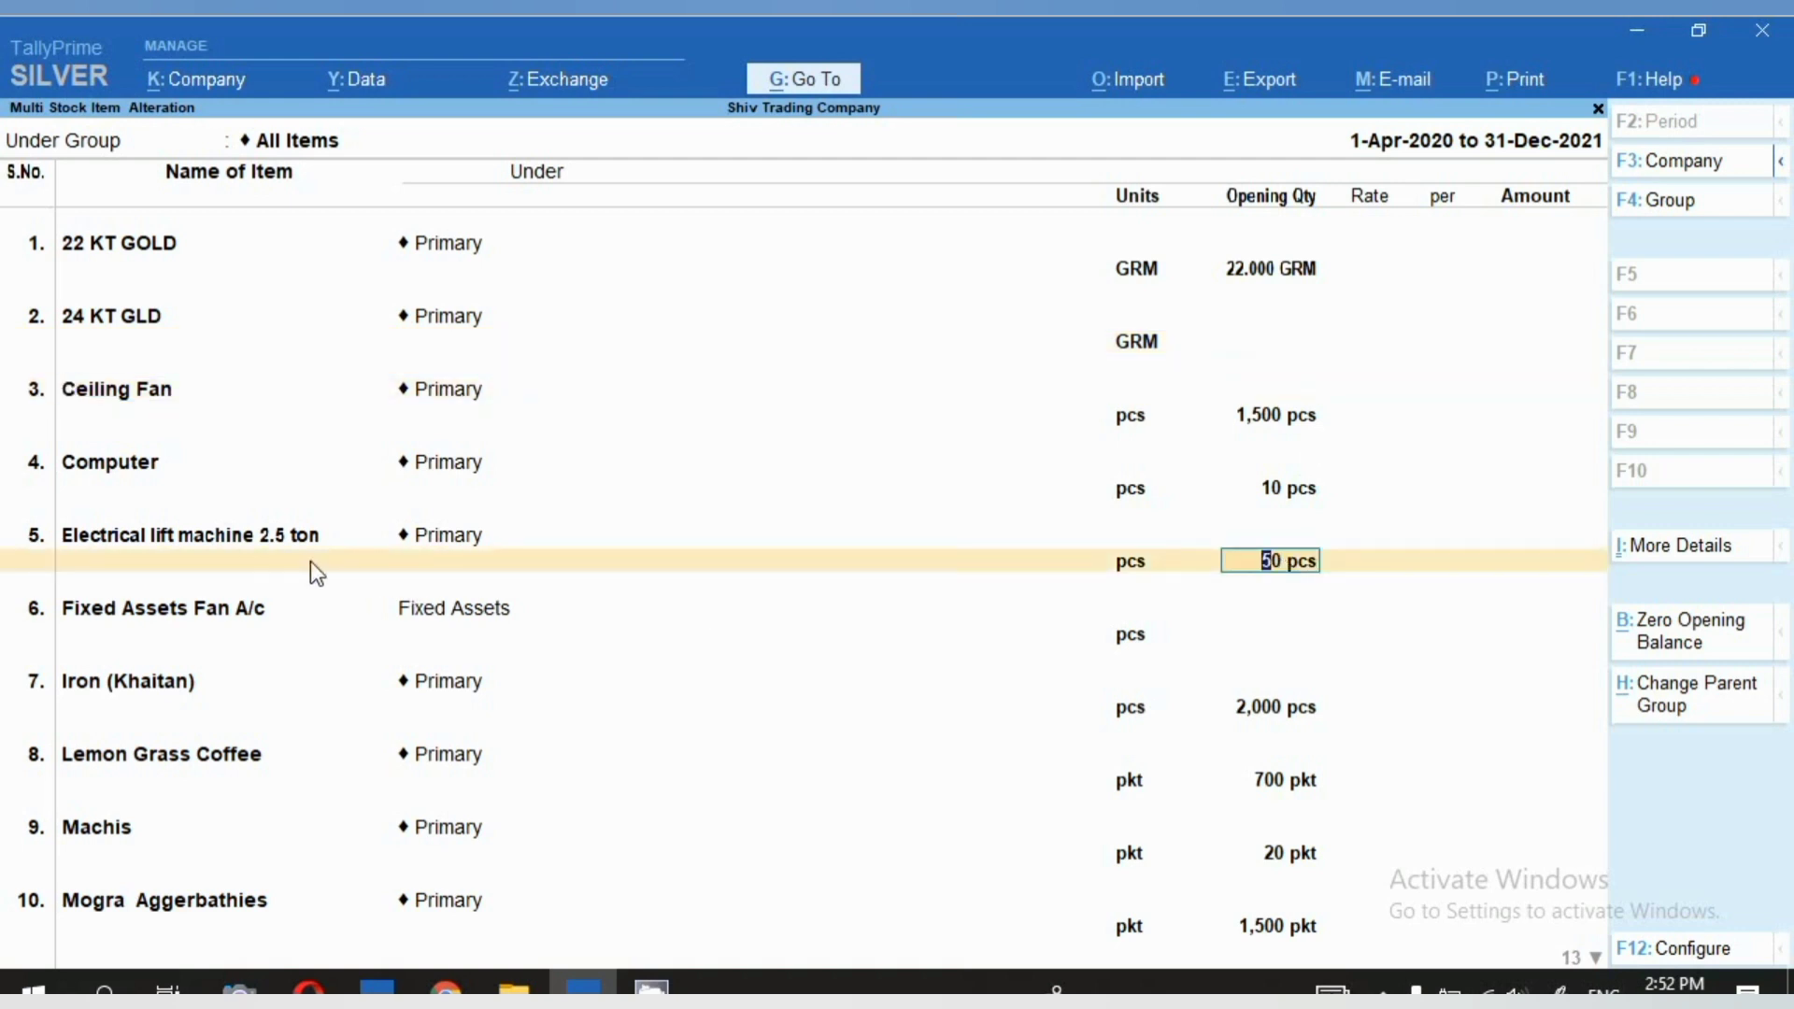
pyautogui.press('BackSpace')
pyautogui.press('Return')
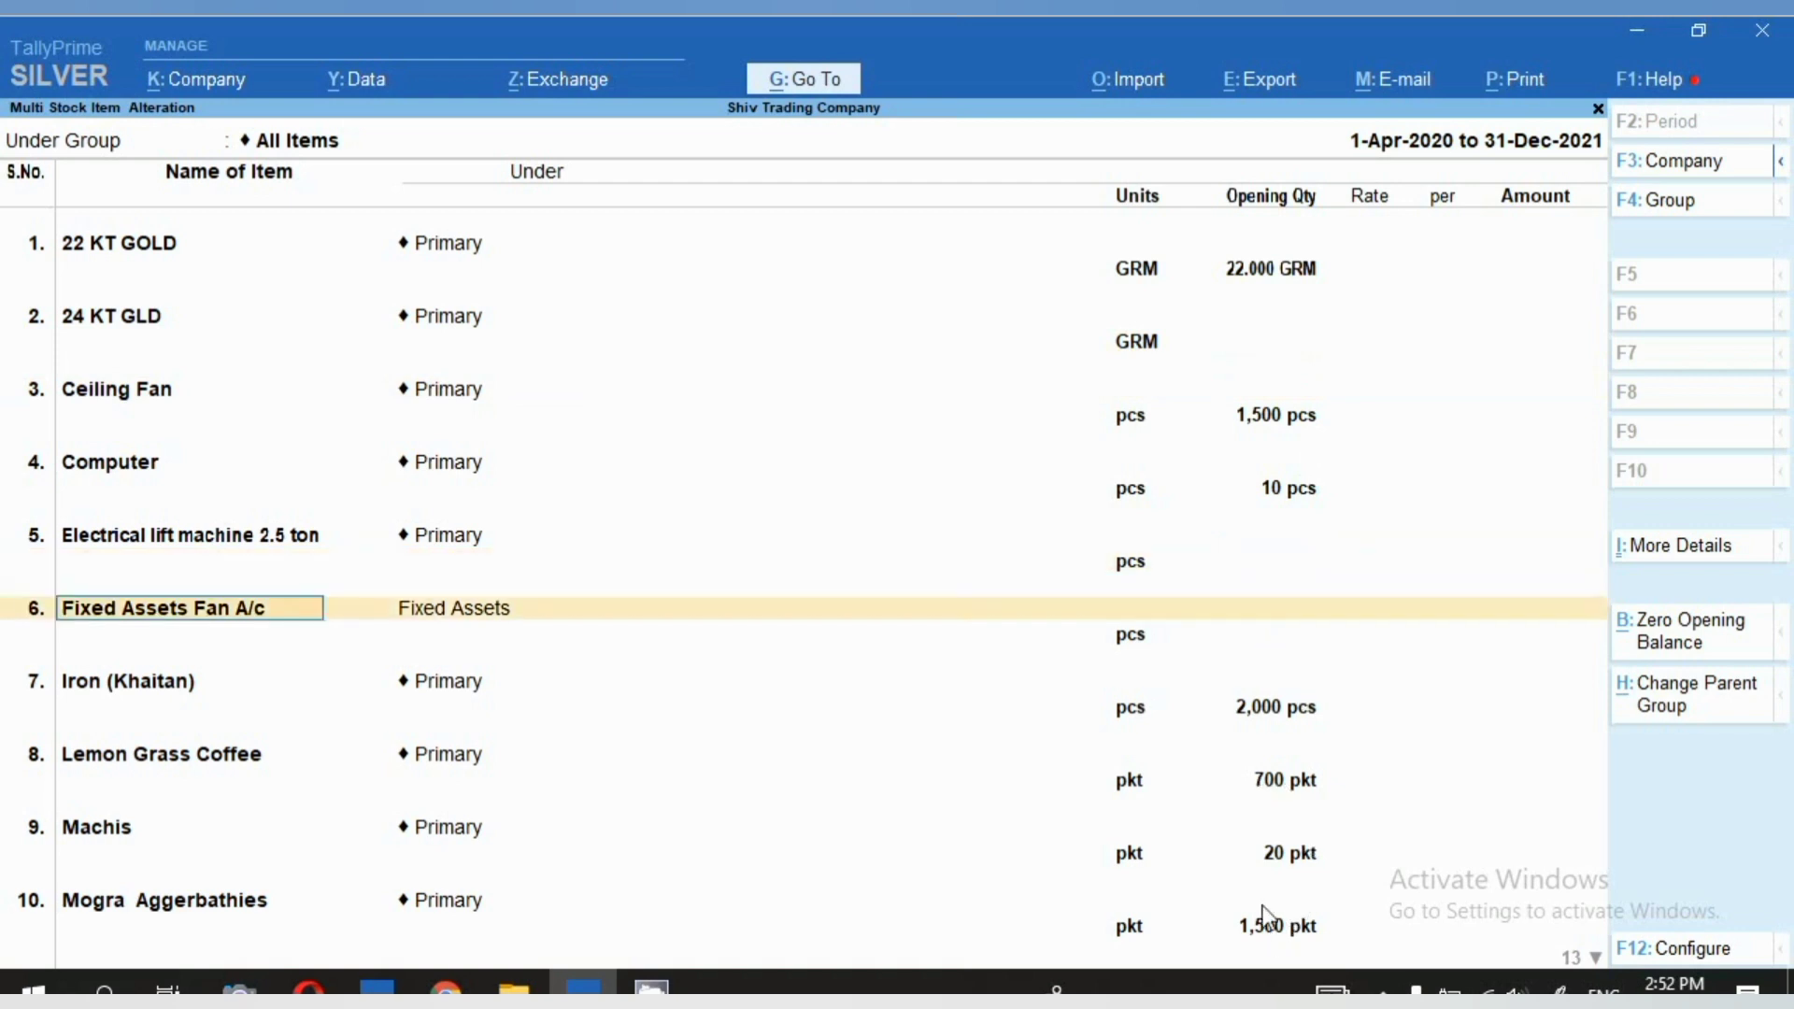
# Clear the opening quantity of Mogra Aggerbathies, save the alteration and reopen All Items to check the quantities
pyautogui.click(1270, 926)
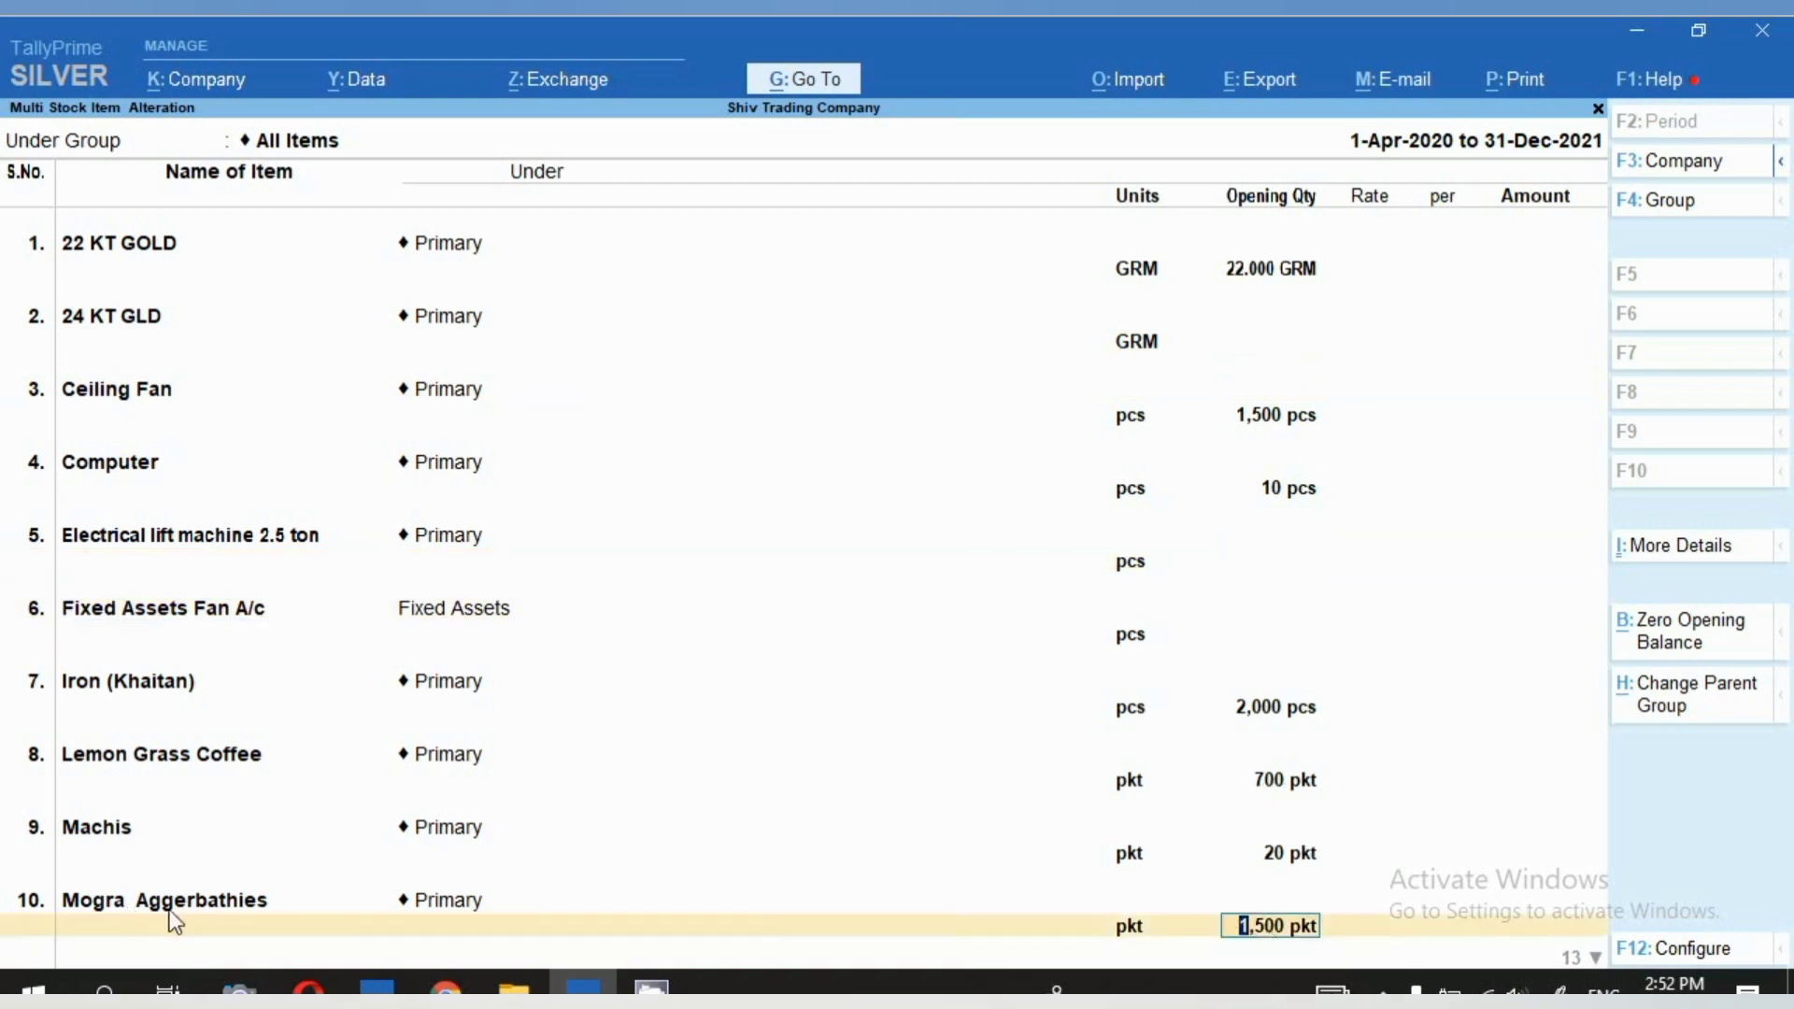
pyautogui.click(853, 710)
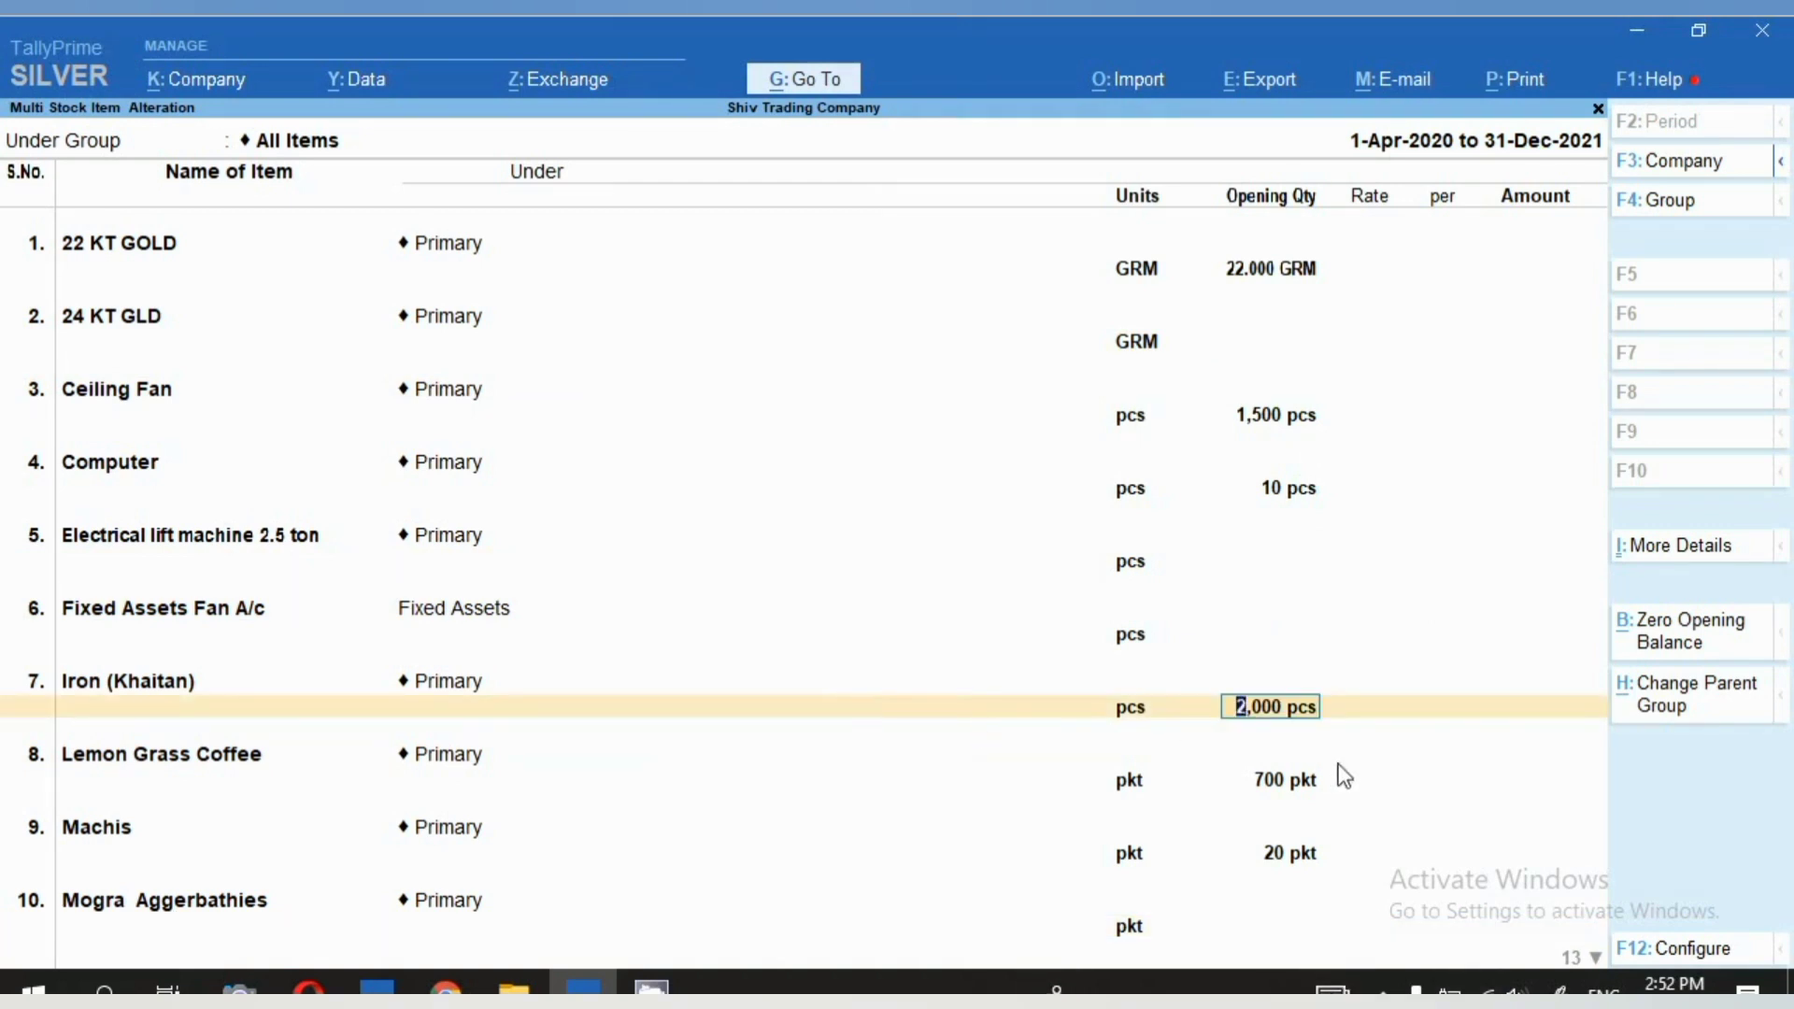
pyautogui.press('ctrl')
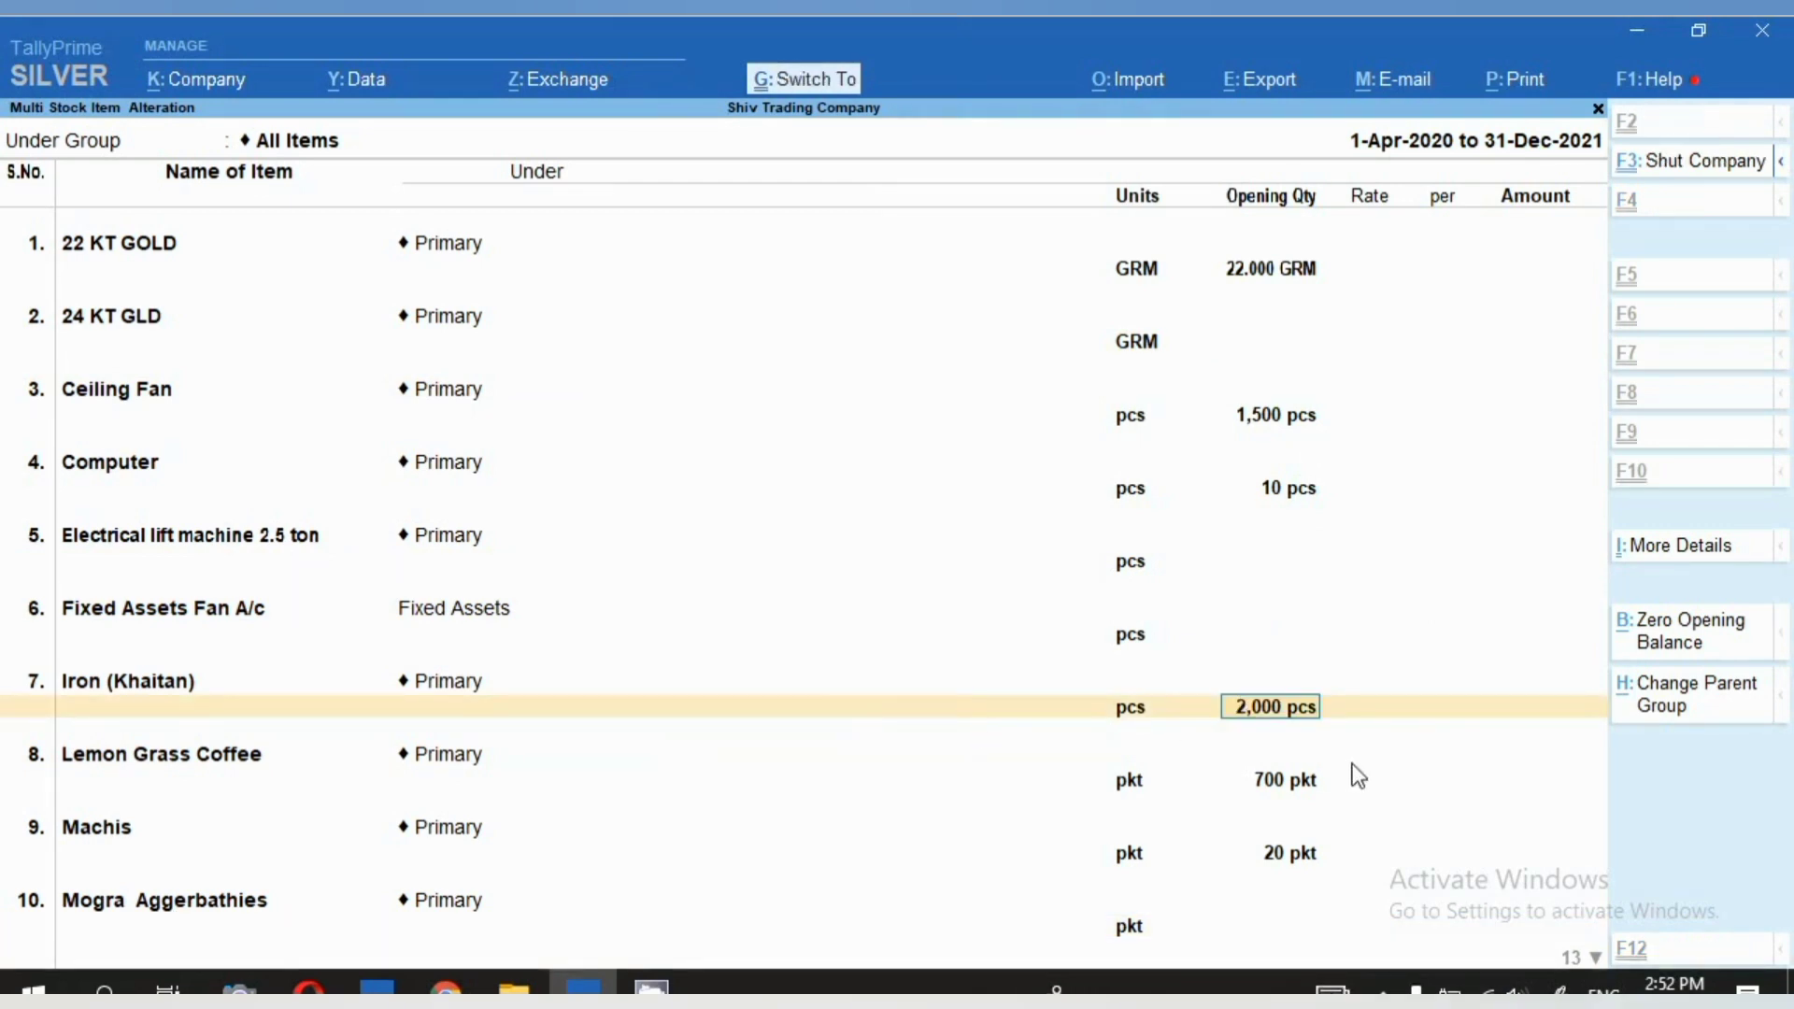
pyautogui.hotkey('ctrl', 'q')
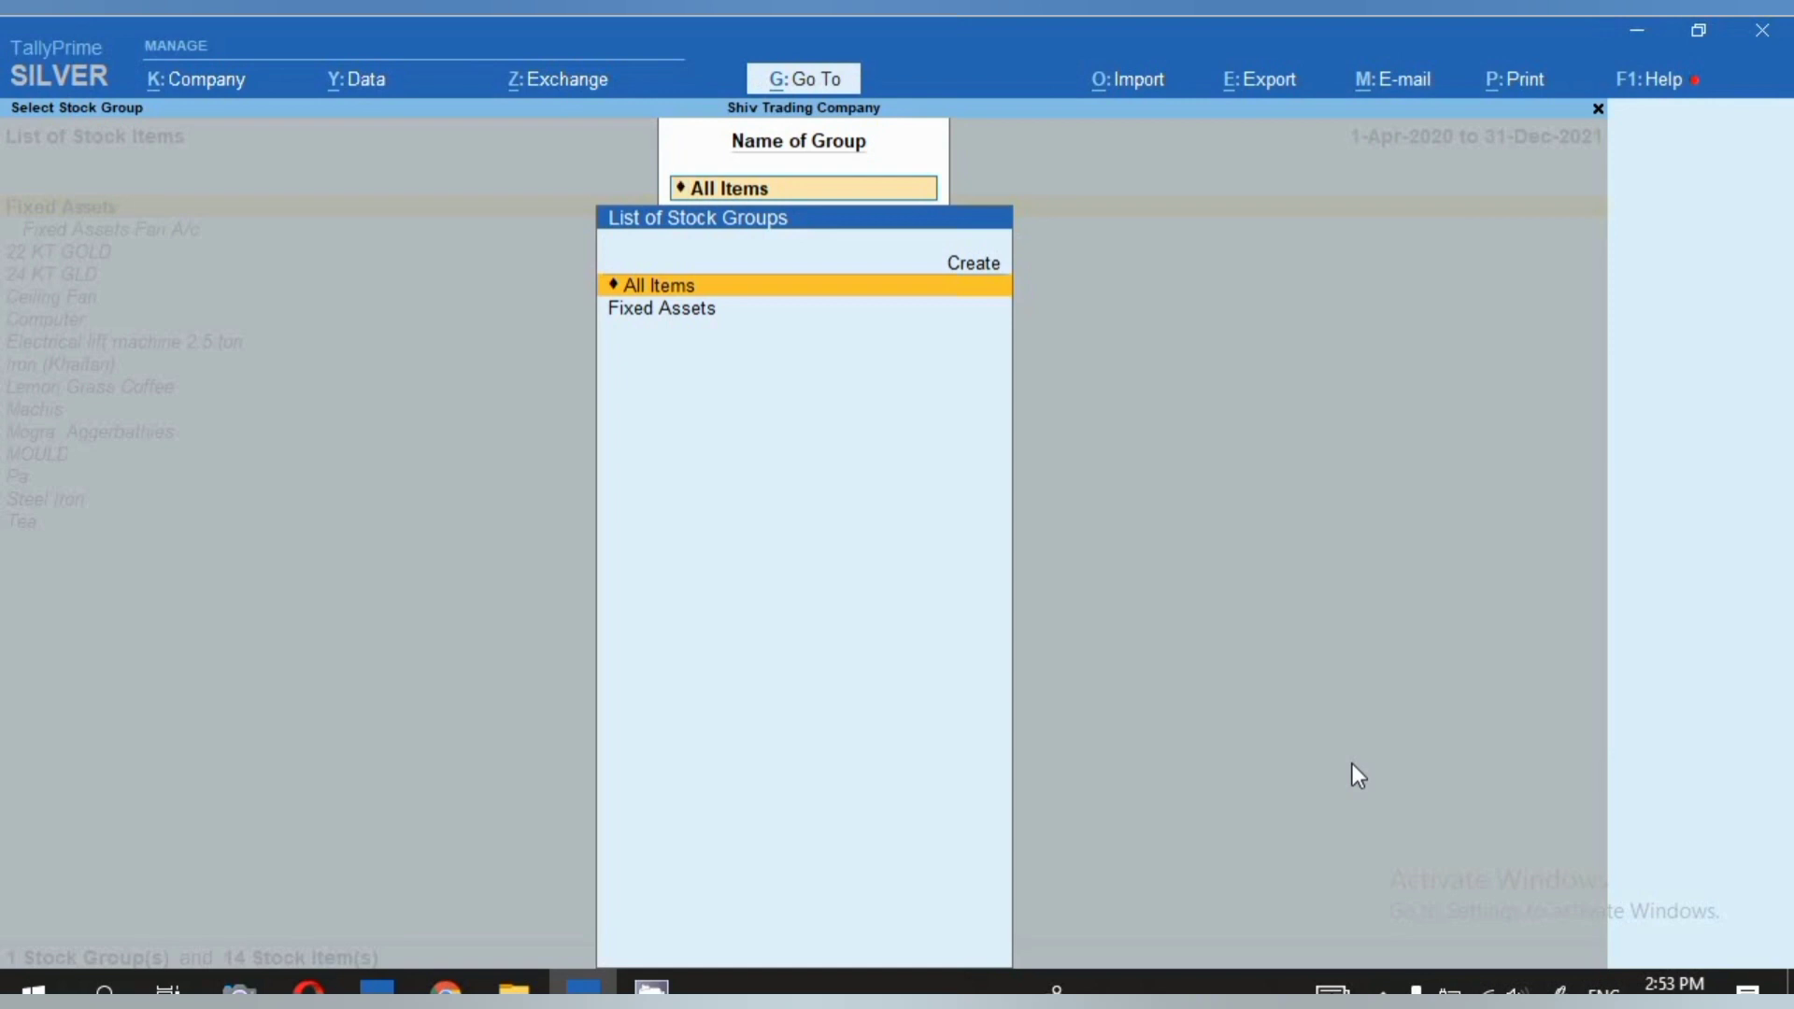
pyautogui.press('Return')
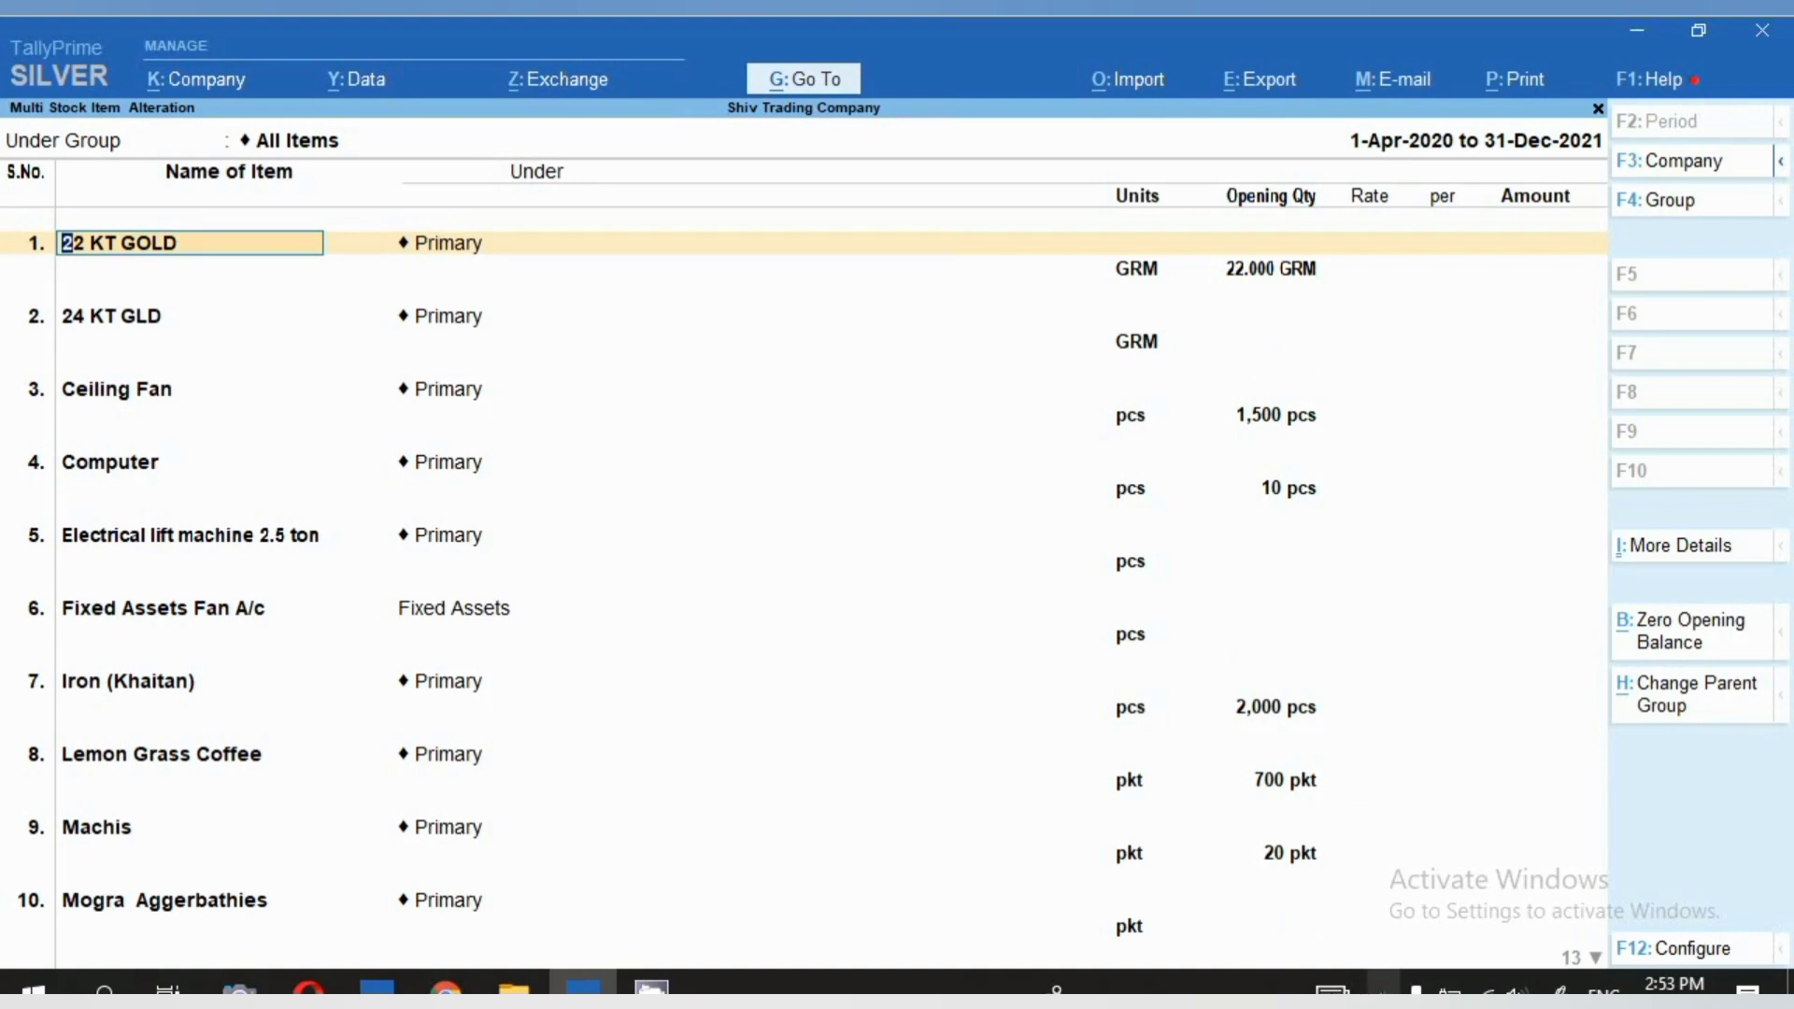
pyautogui.click(1384, 989)
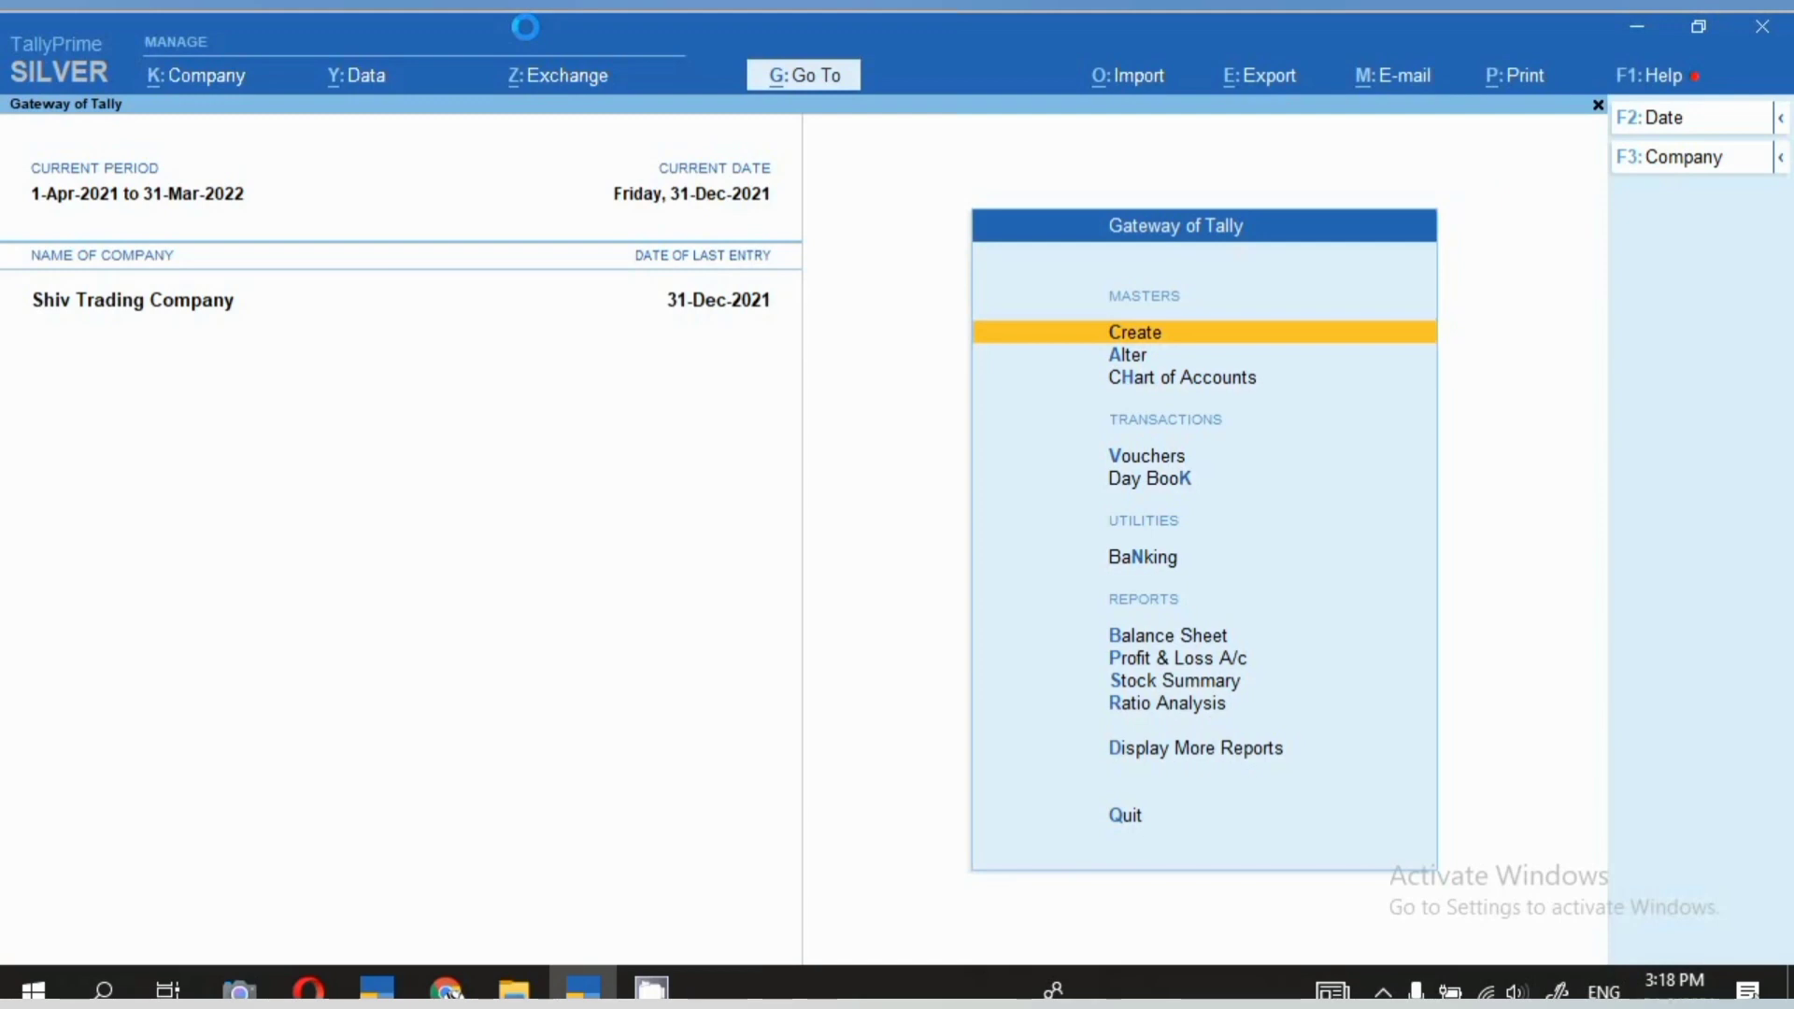
# Open the stock items from the chart of accounts again in Multi Alter for All Items
pyautogui.click(1215, 382)
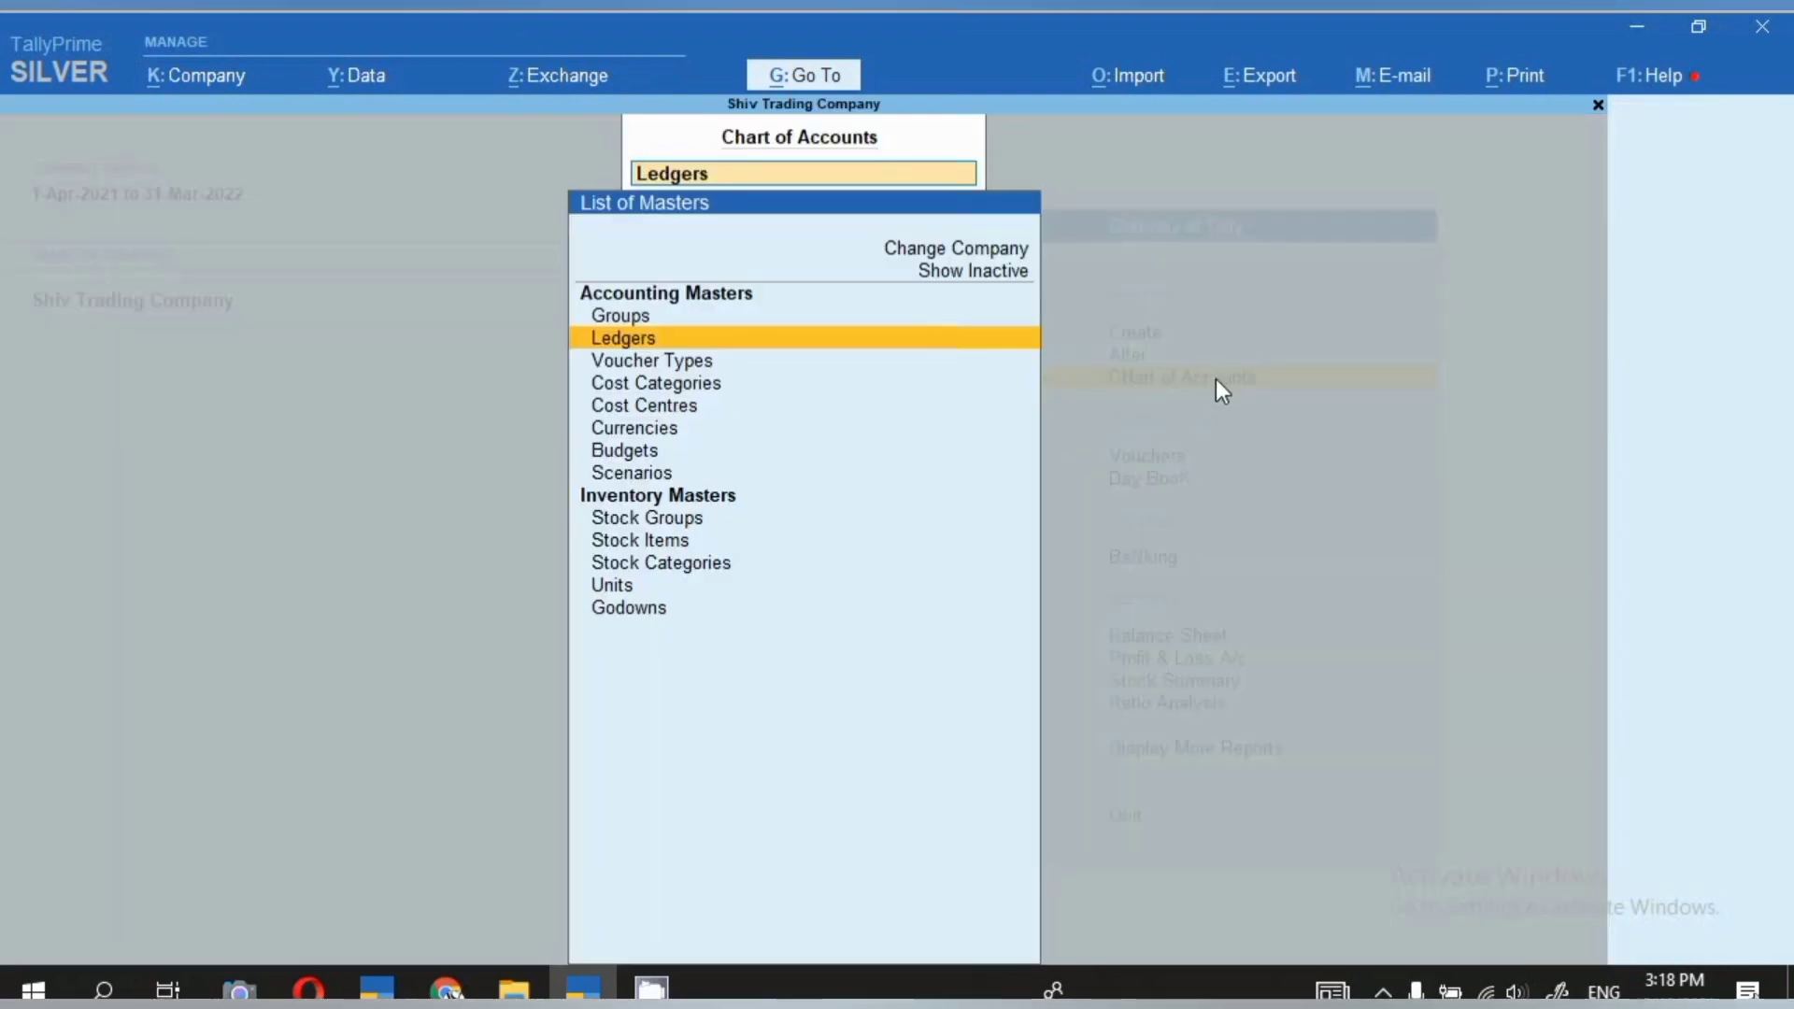
pyautogui.click(620, 549)
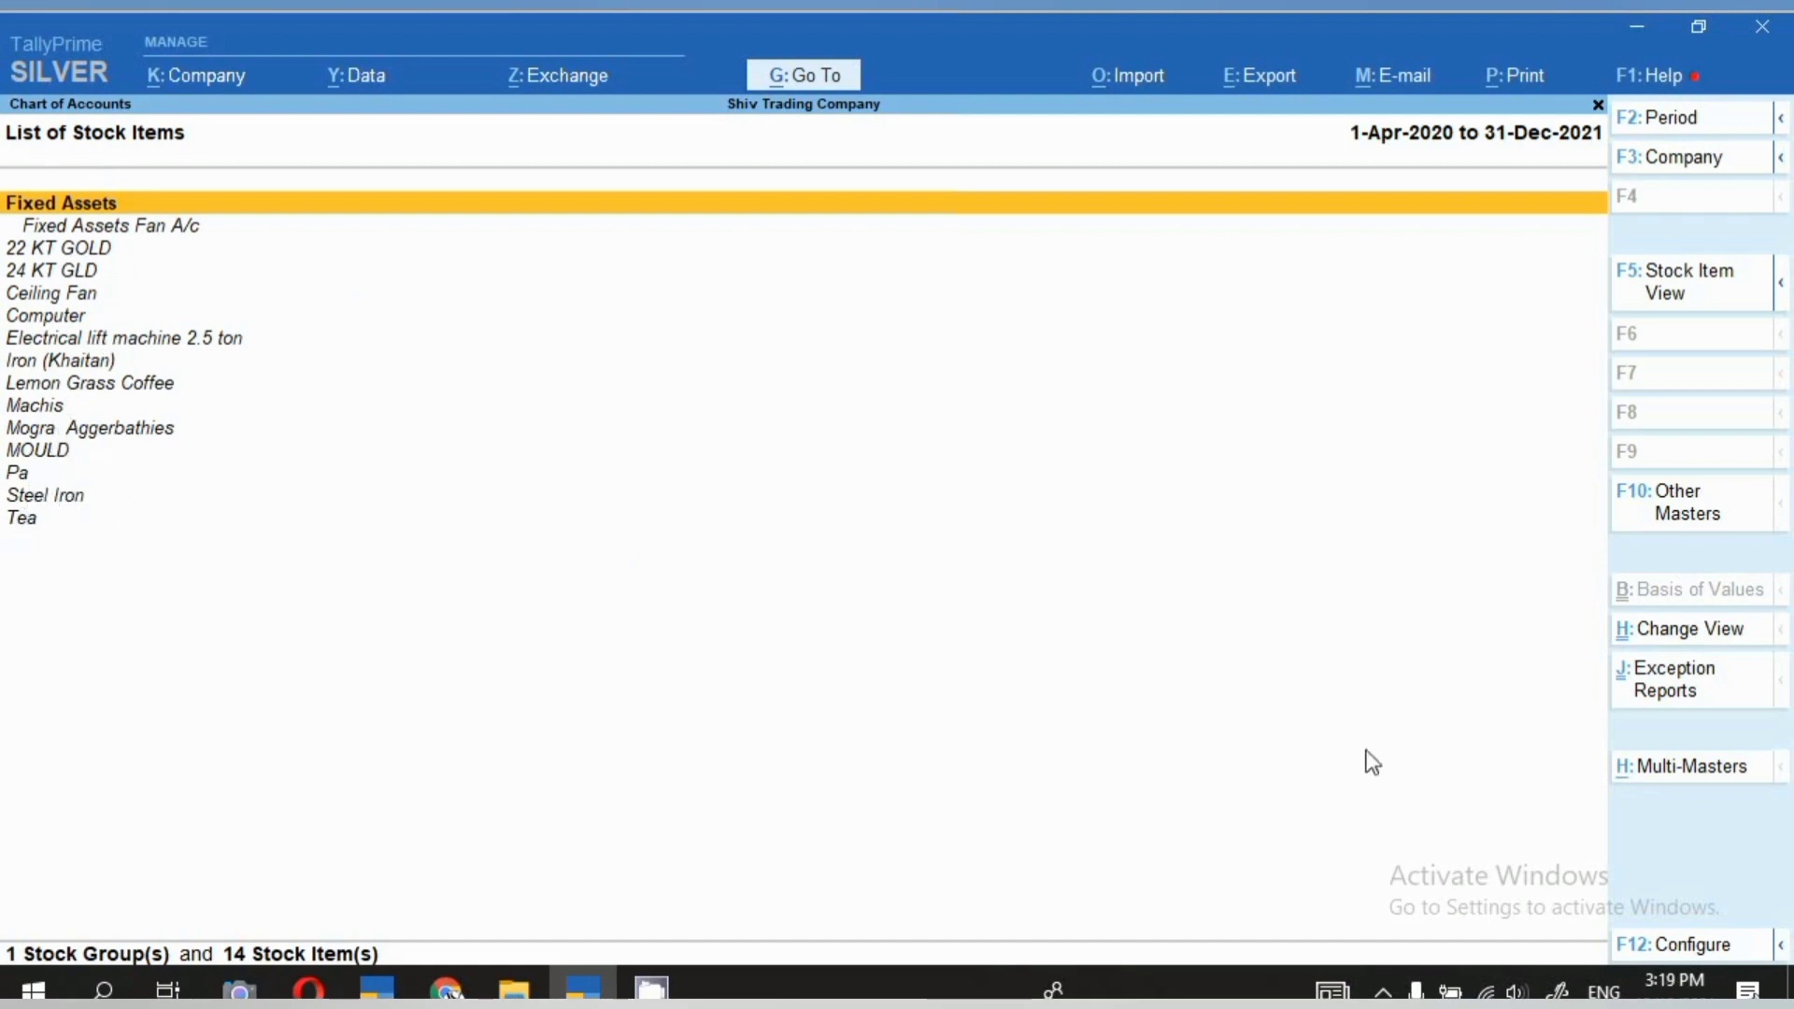
pyautogui.click(1652, 777)
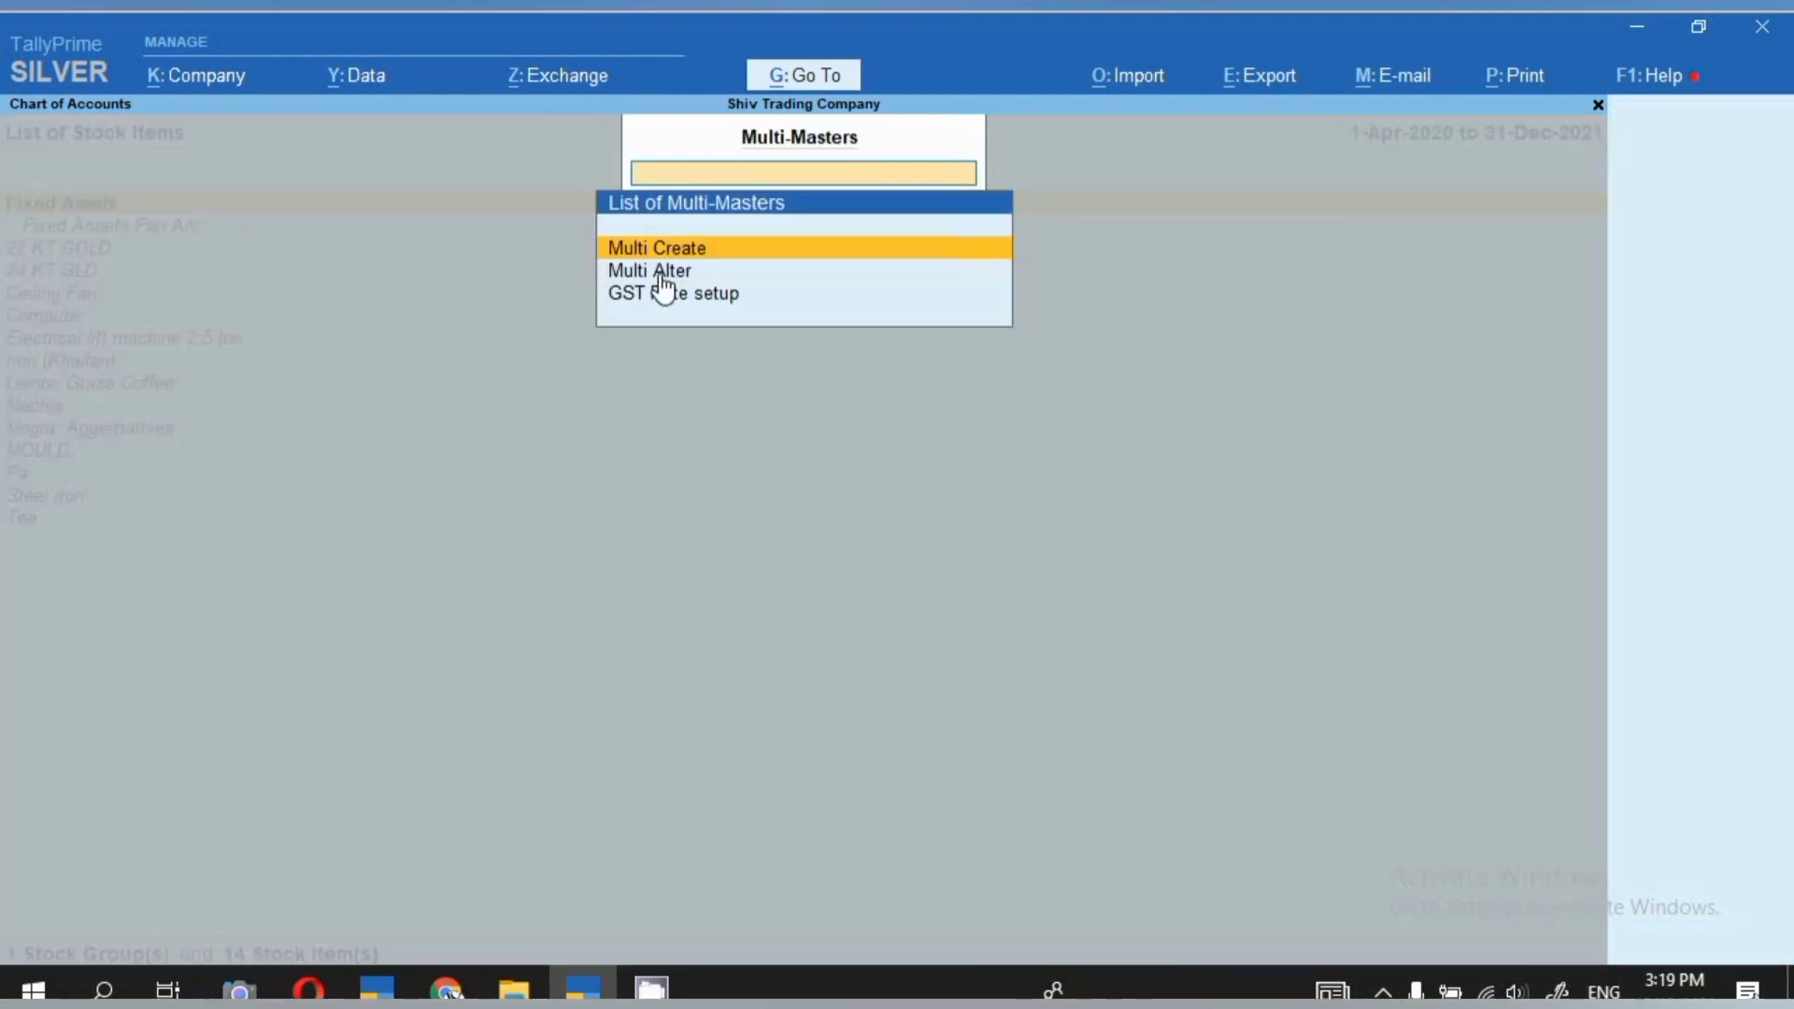
pyautogui.press('Down')
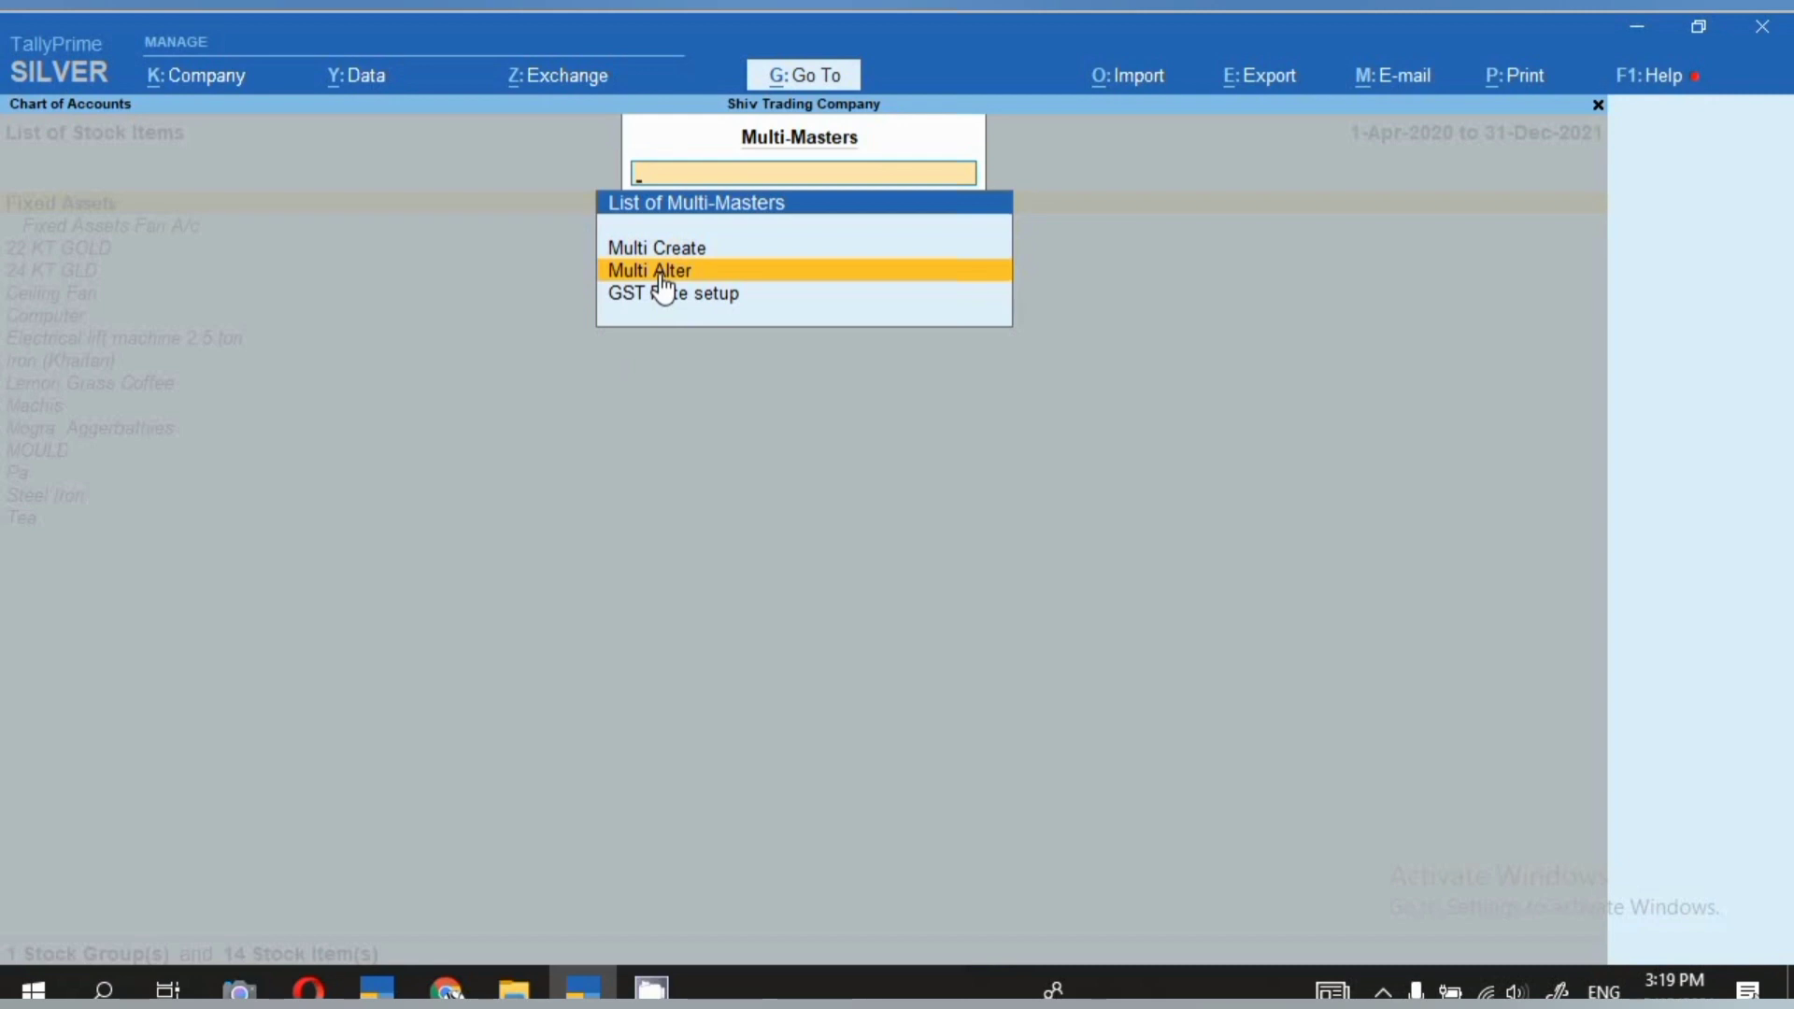
pyautogui.press('Return')
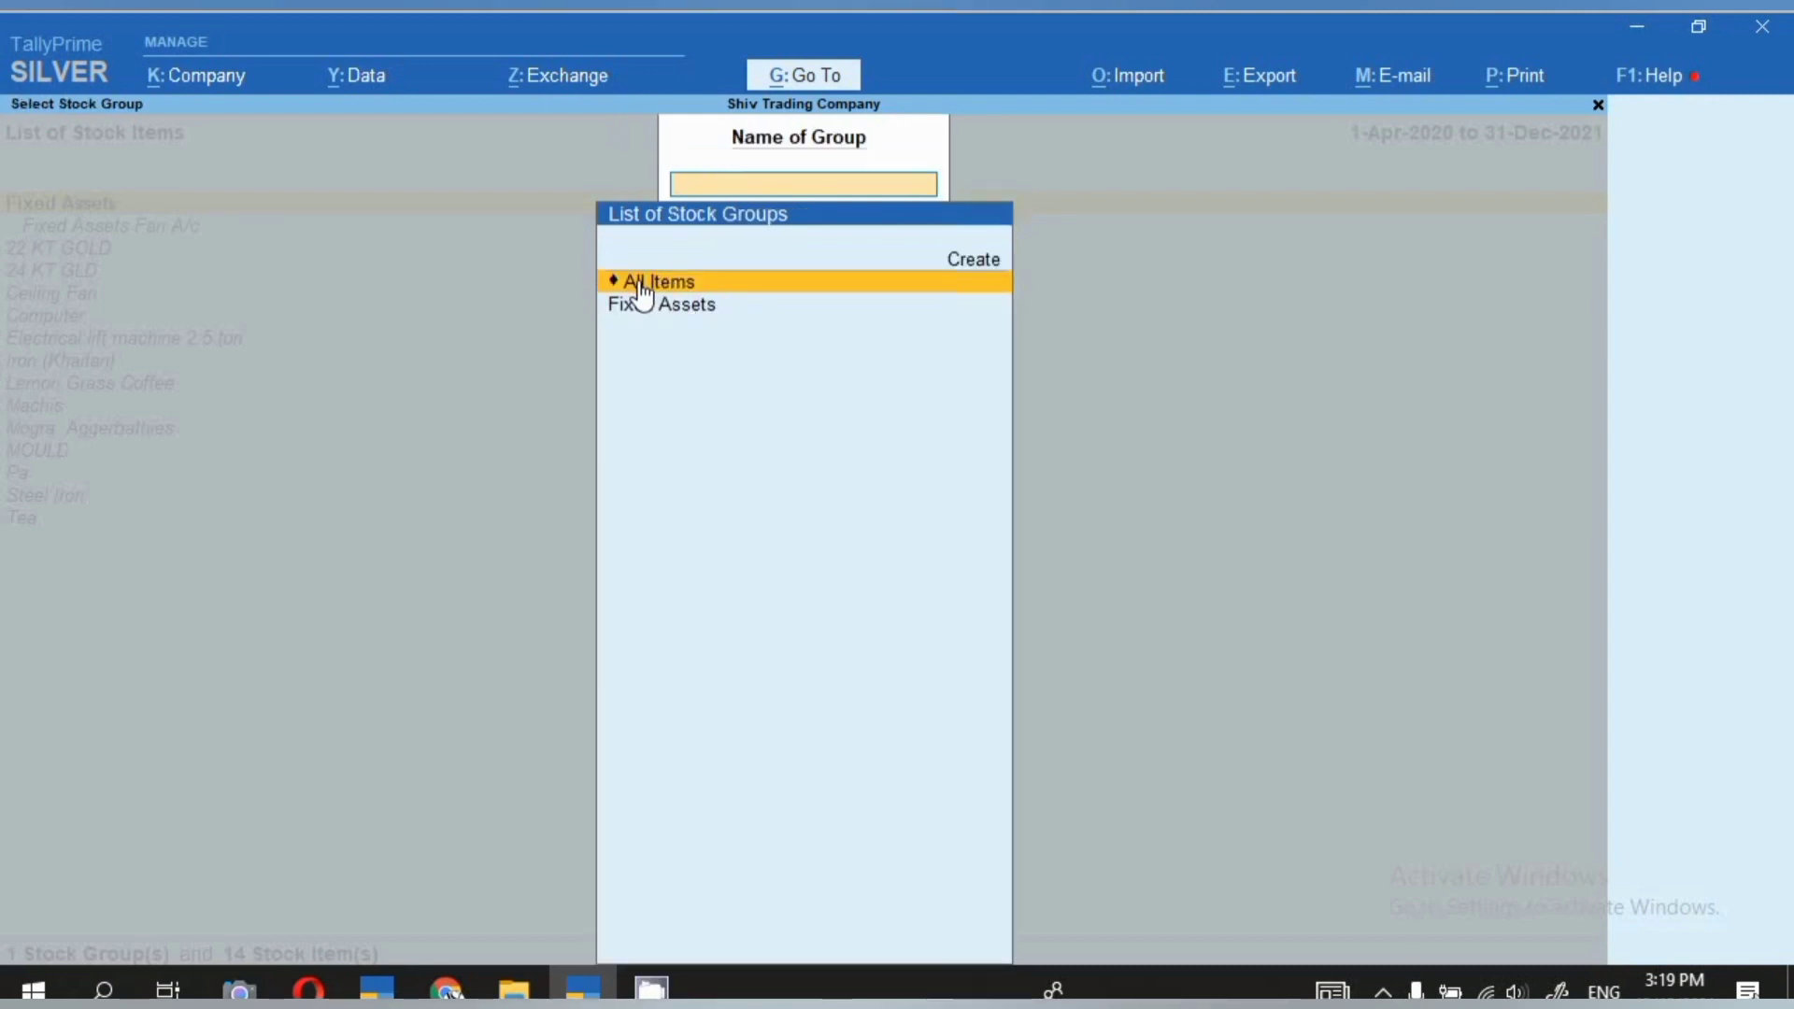
pyautogui.click(641, 284)
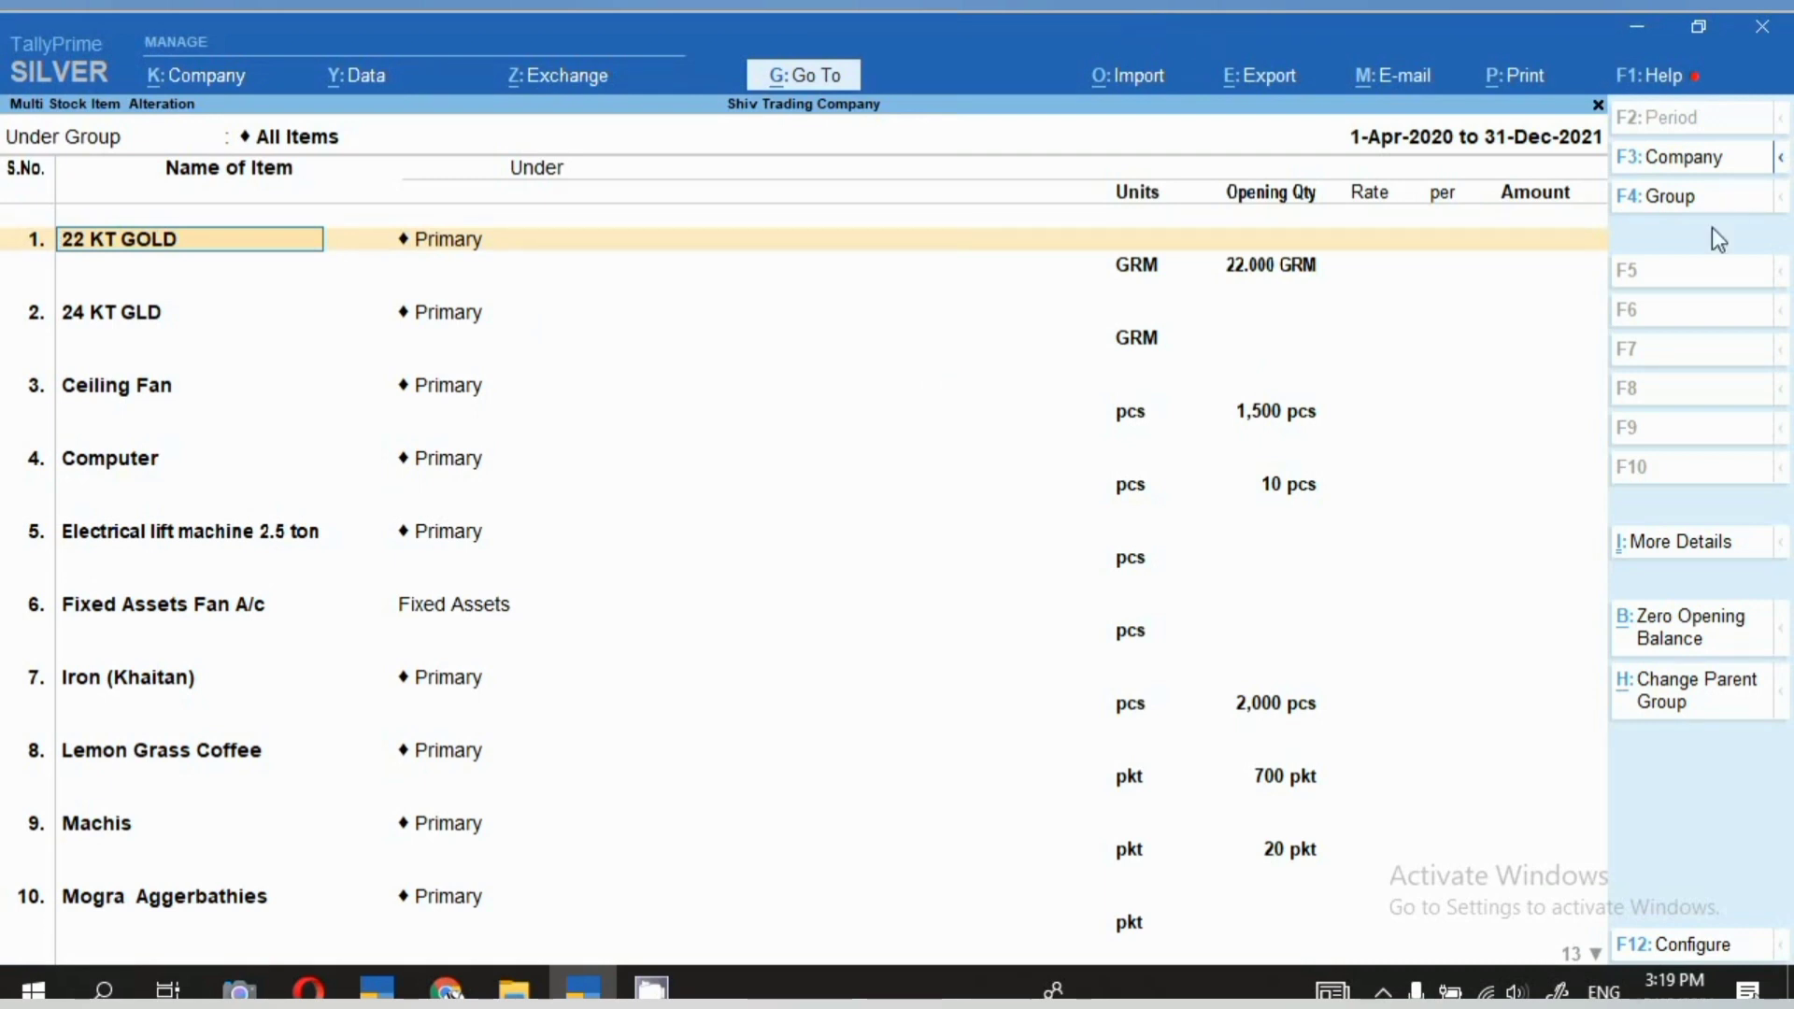
# Apply Zero Opening Balance to all listed stock items, save the alteration and reopen All Items to check them
pyautogui.click(1687, 645)
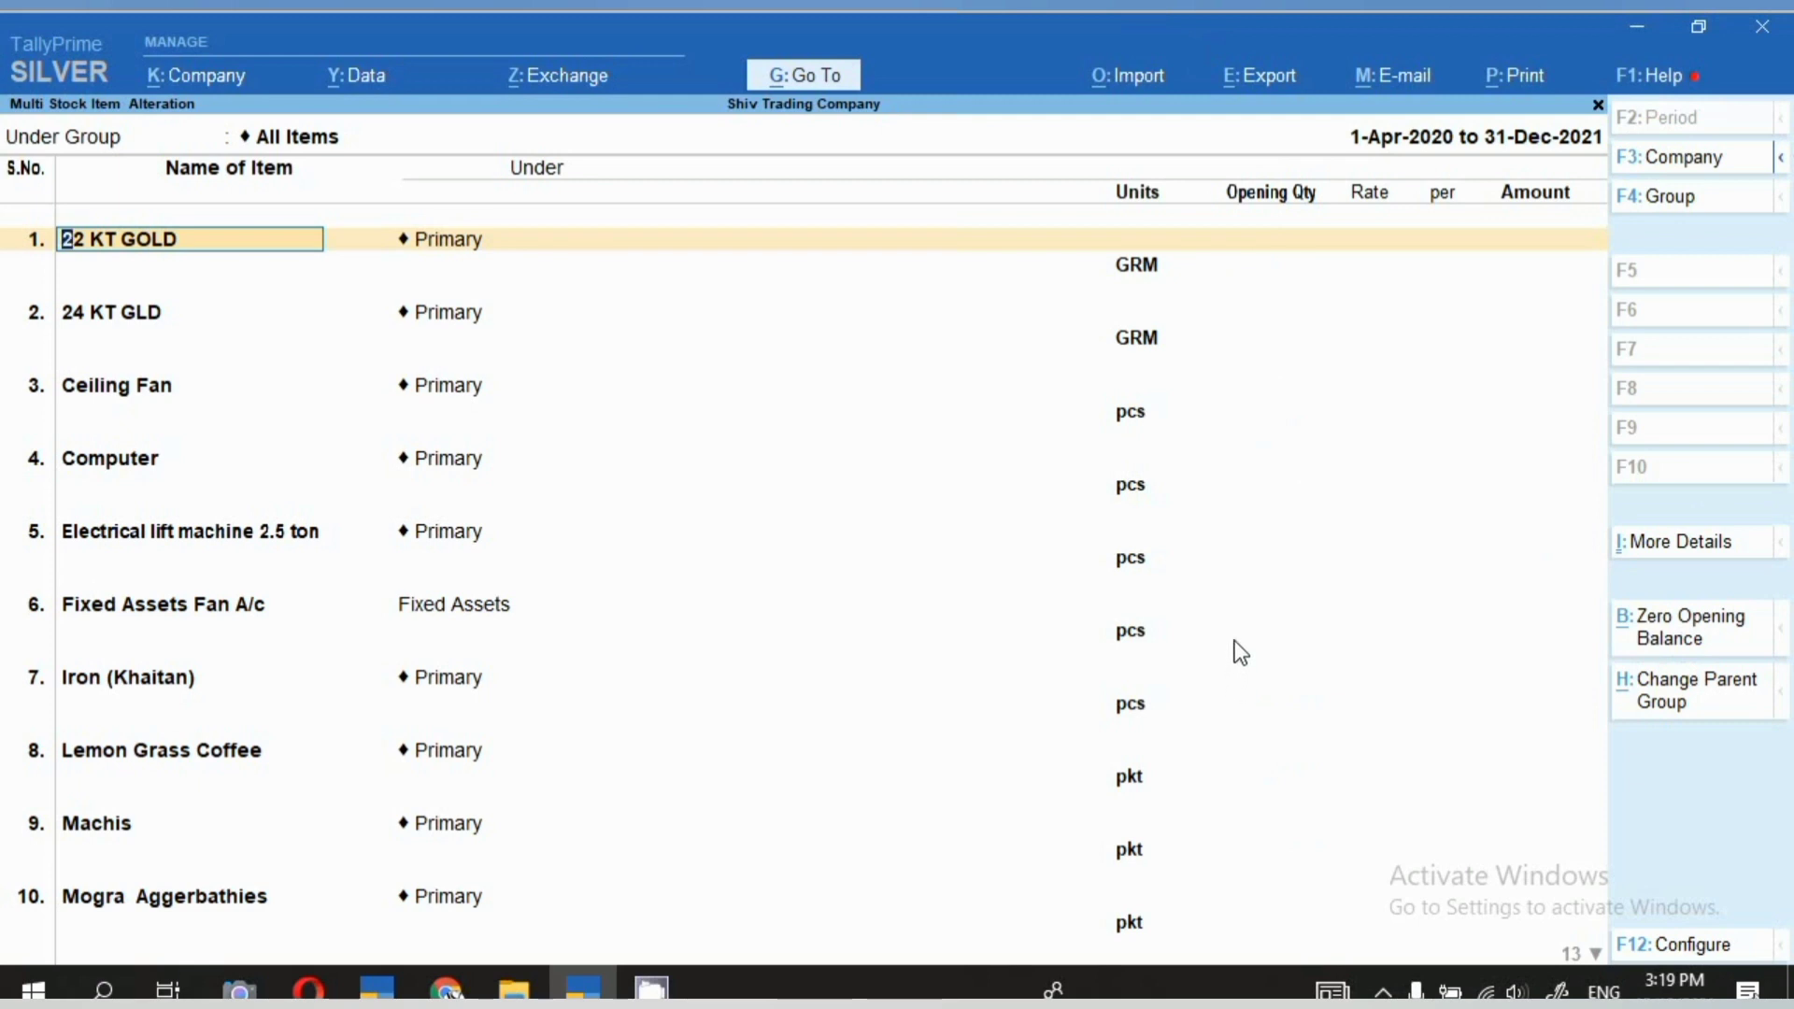
pyautogui.press('F4')
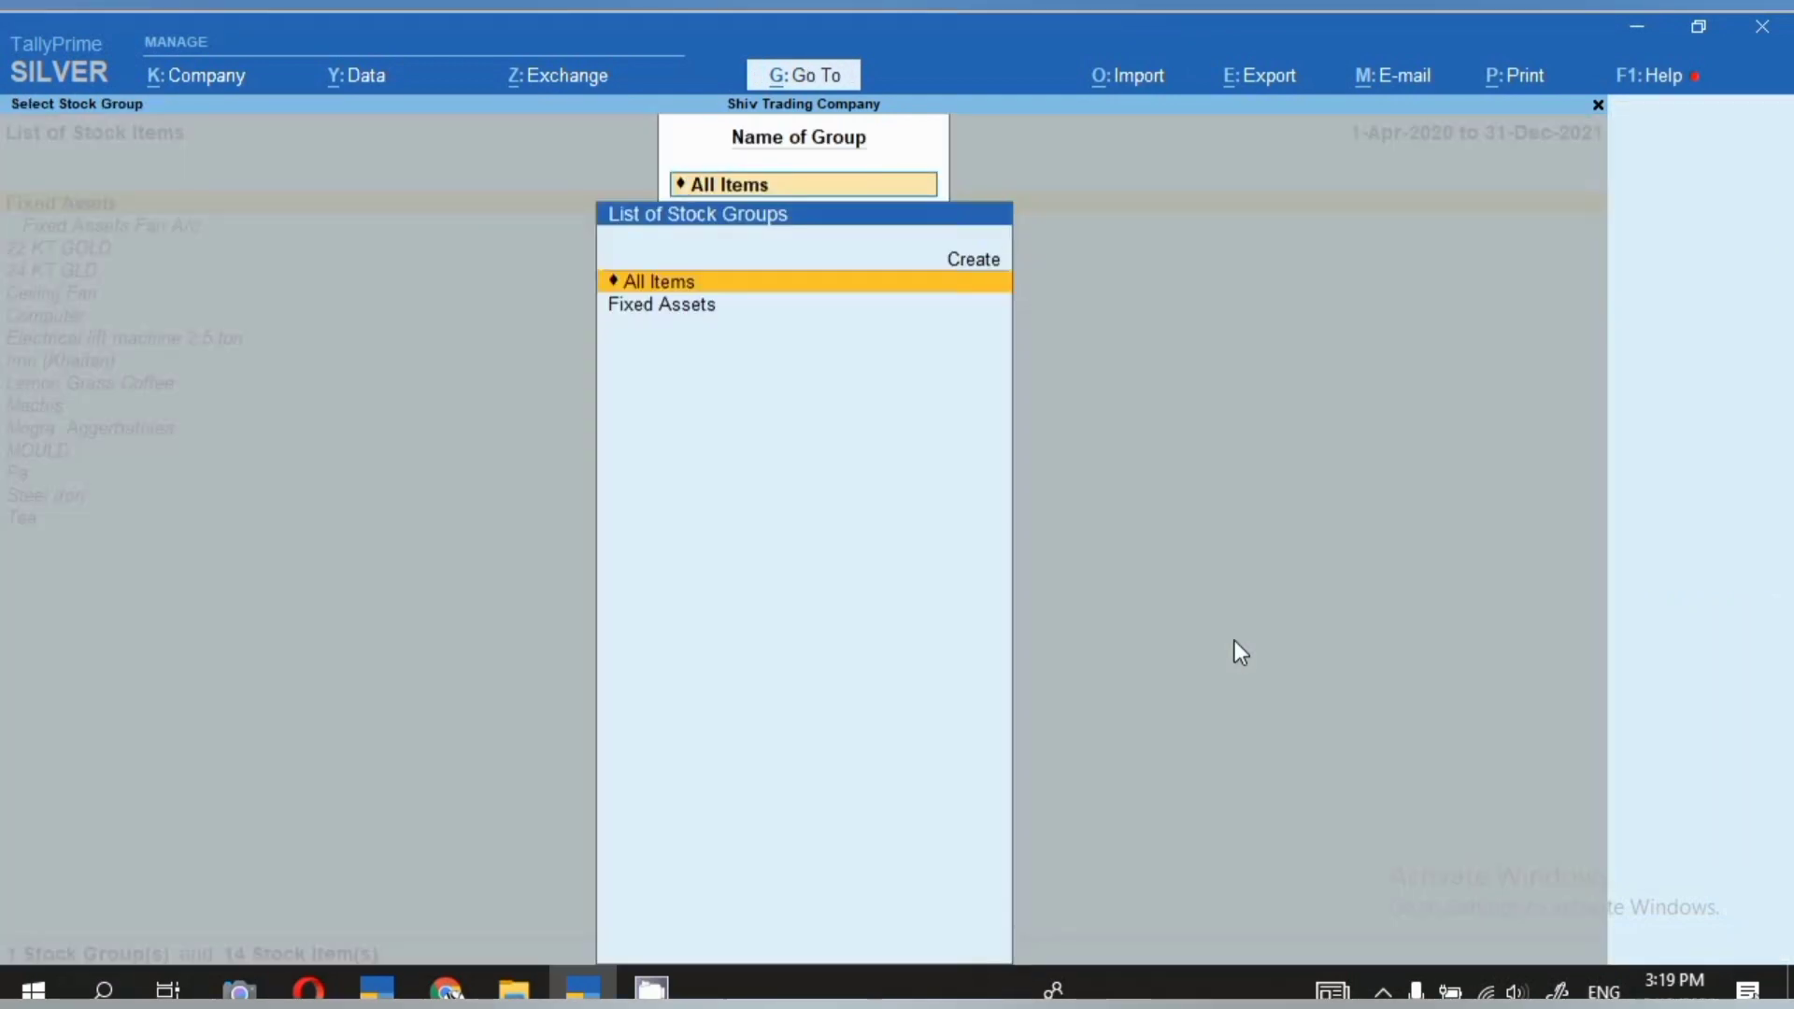
pyautogui.click(687, 283)
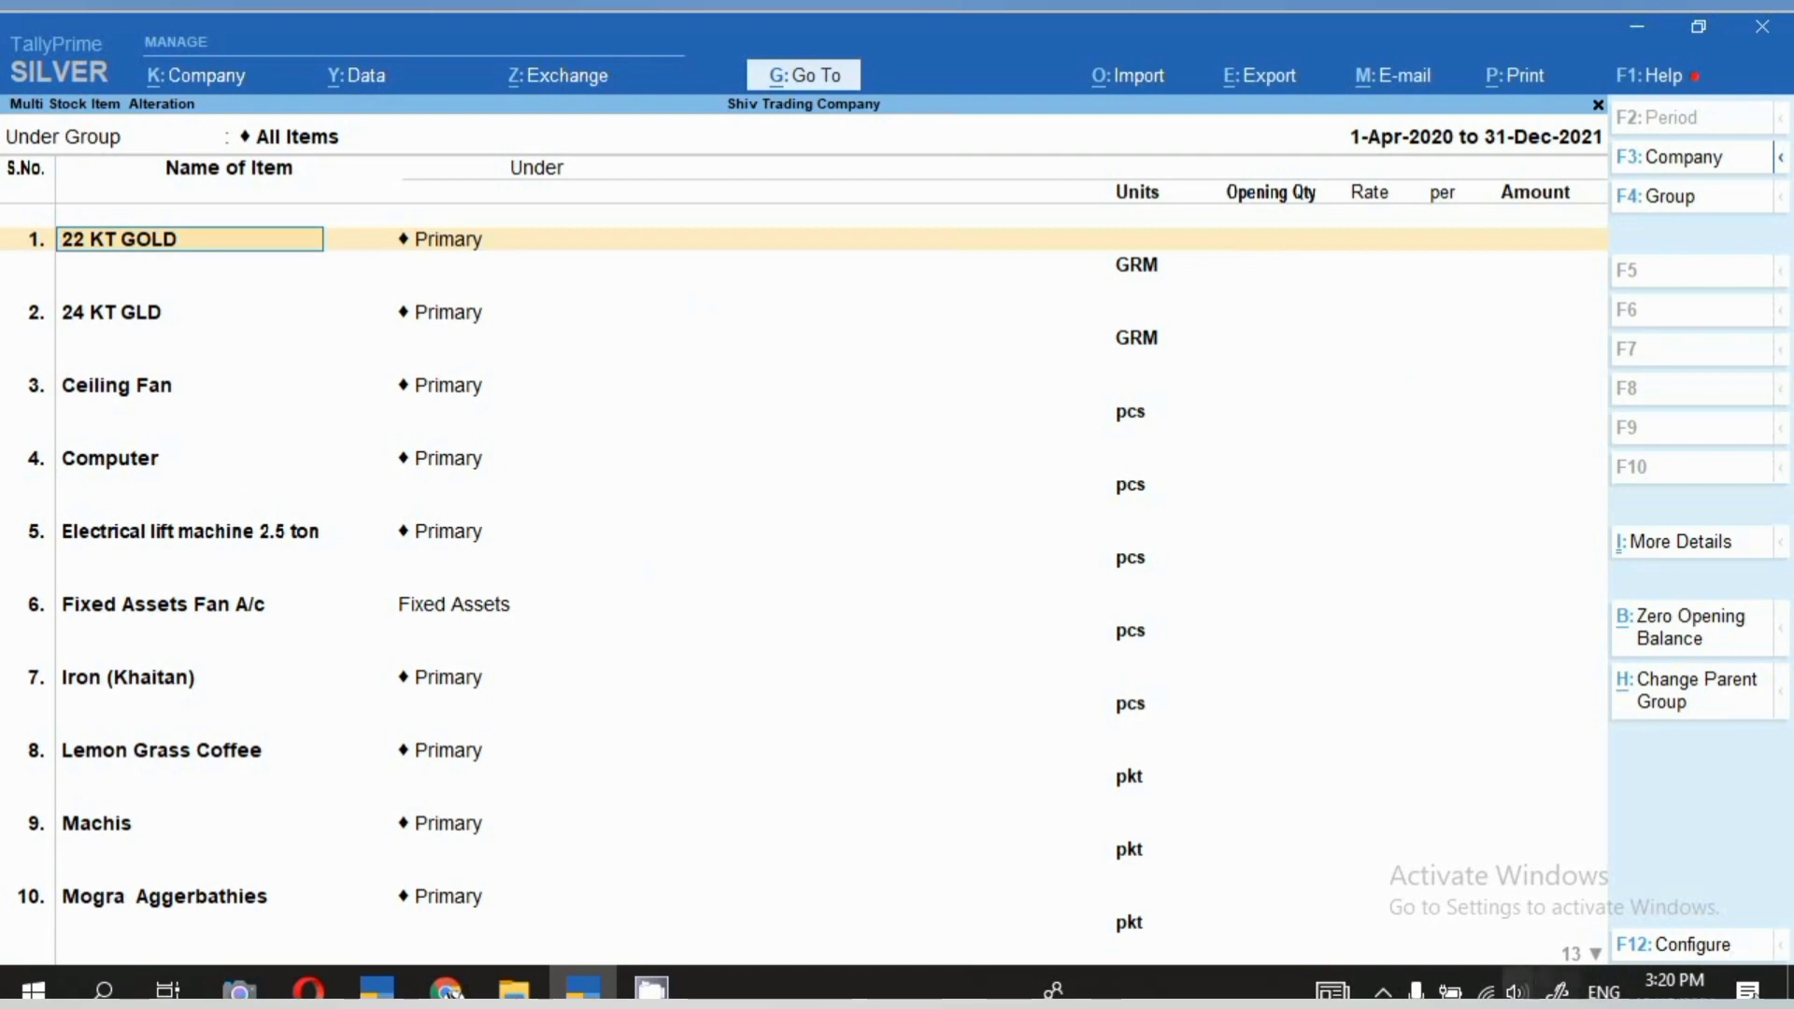
pyautogui.click(1383, 990)
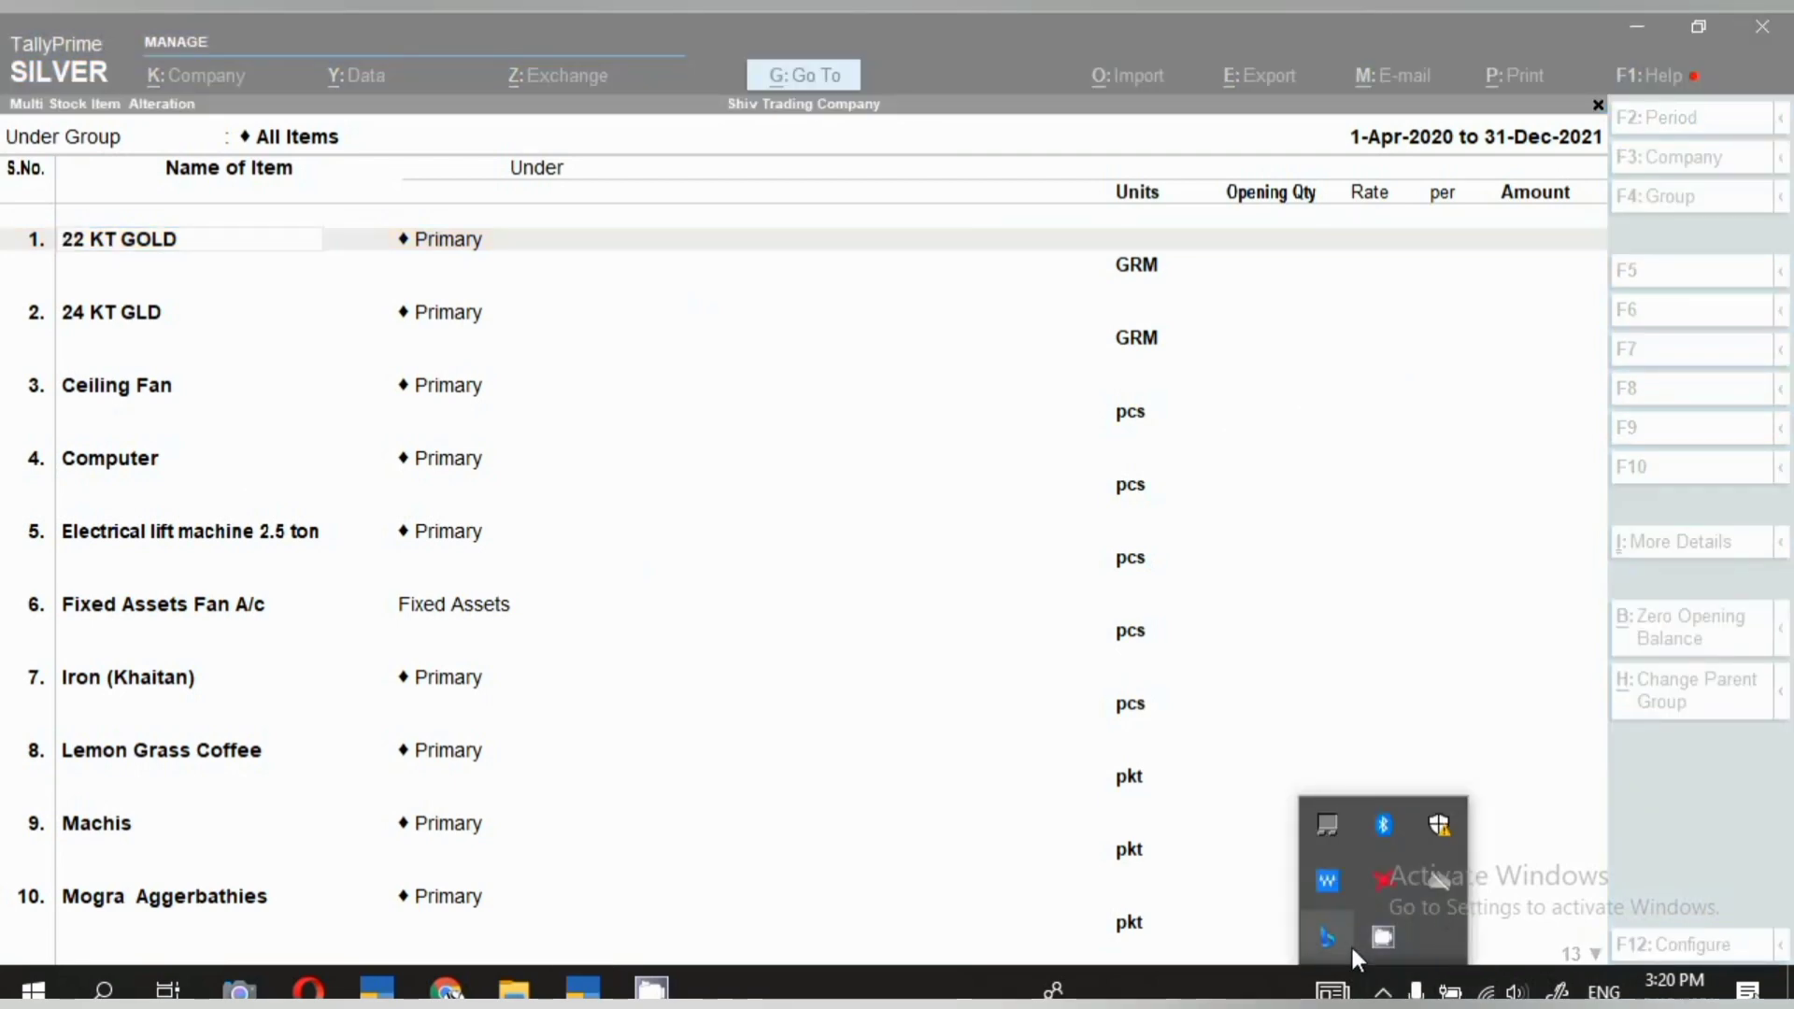